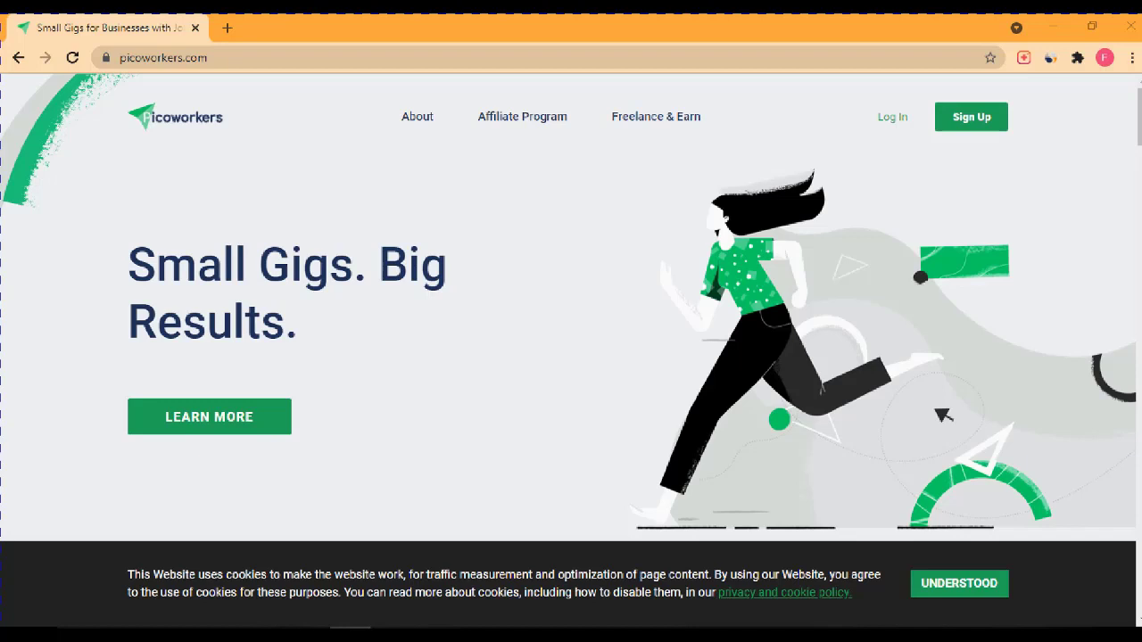
left_click_drag(298, 321, 642, 375)
left_click_drag(298, 321, 642, 375)
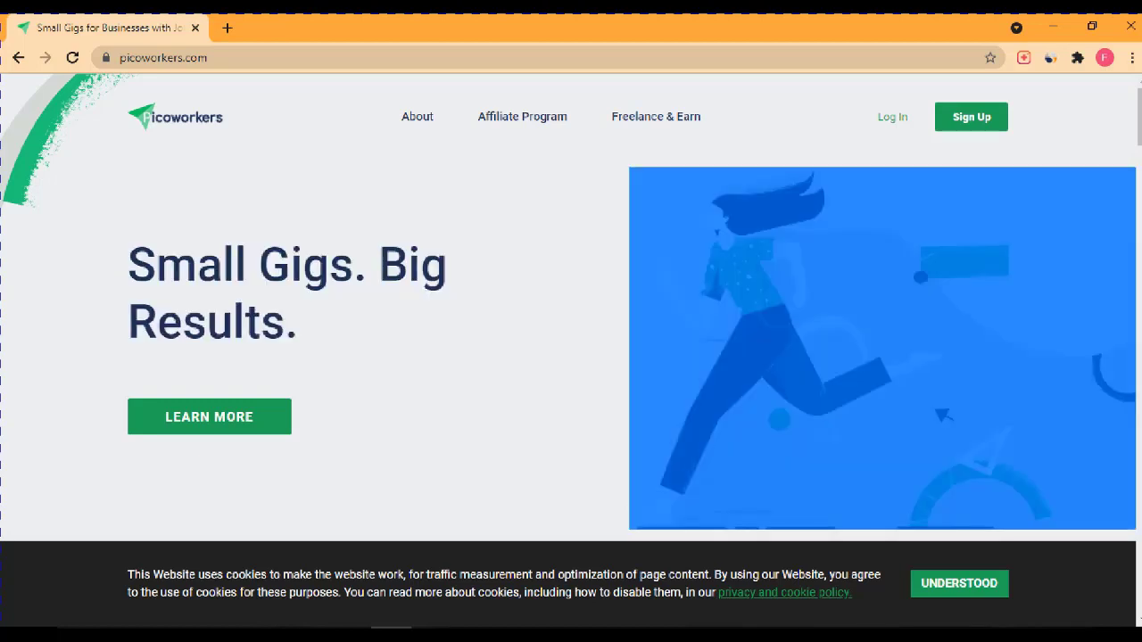
left_click_drag(284, 321, 642, 375)
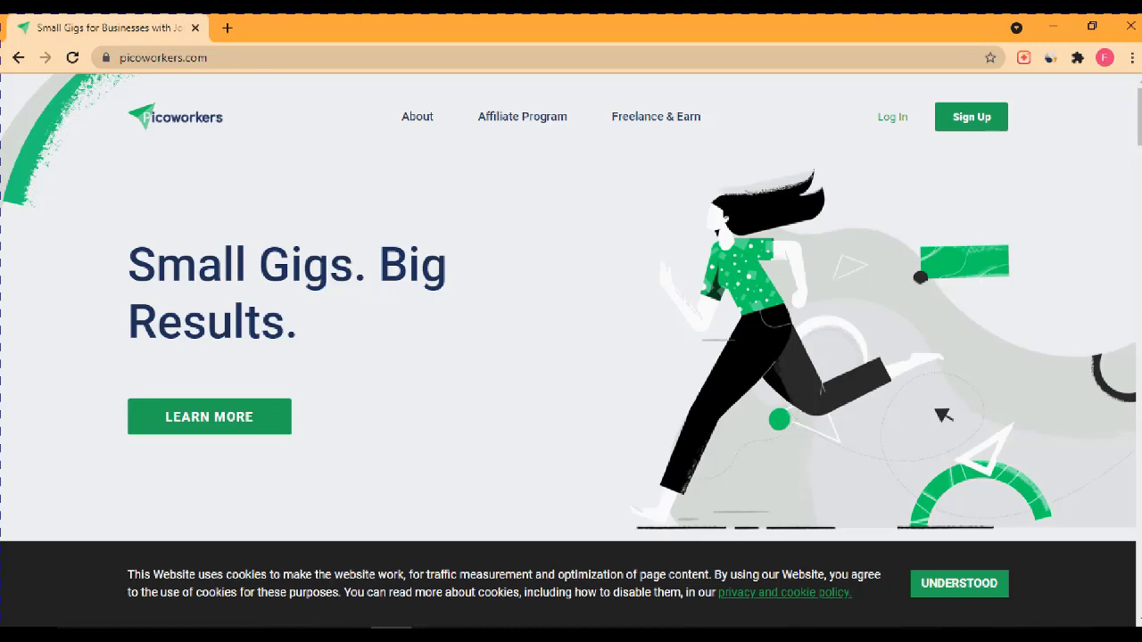
Step: Open the sign-up form, dismissing the Internet Download Manager warning, and clear the prefilled email field
left_click(970, 117)
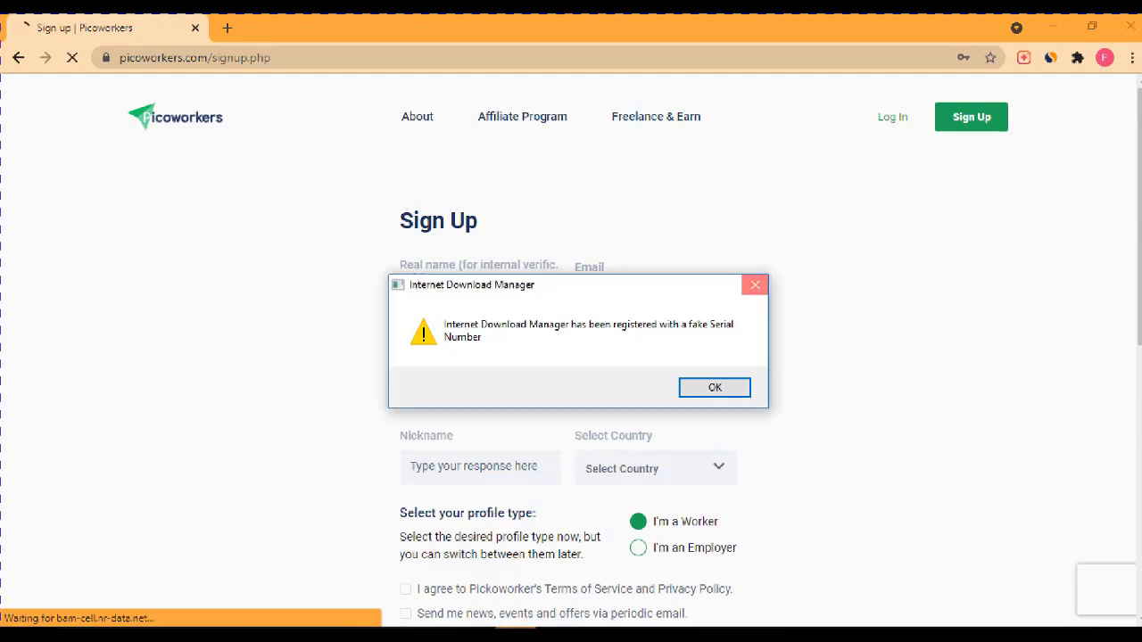
left_click(754, 285)
triple_click(688, 297)
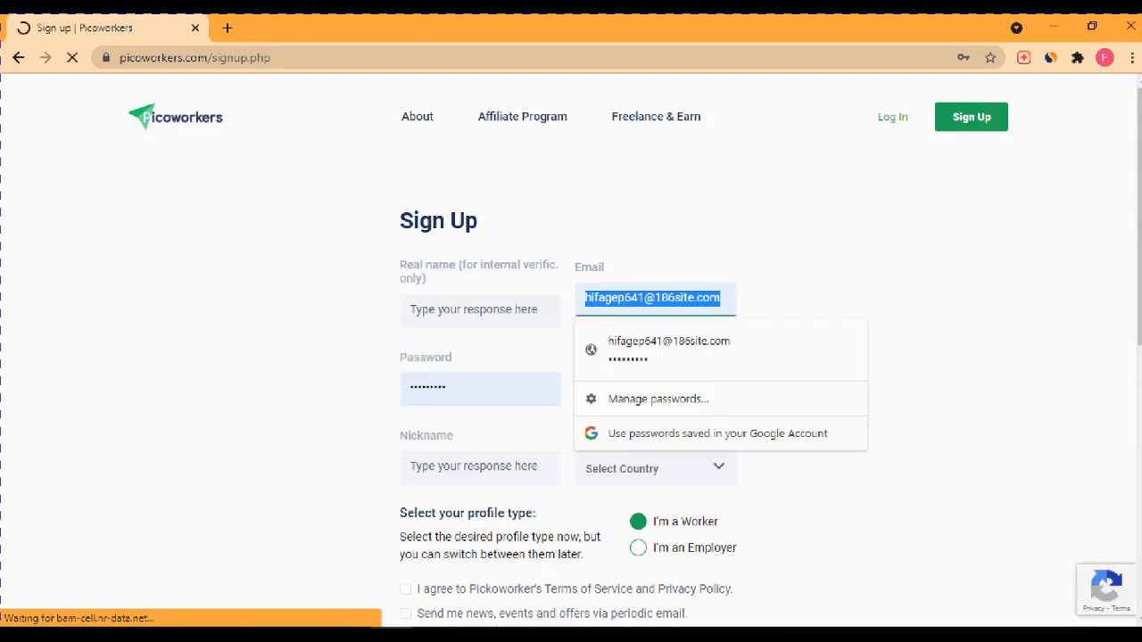
key("BackSpace")
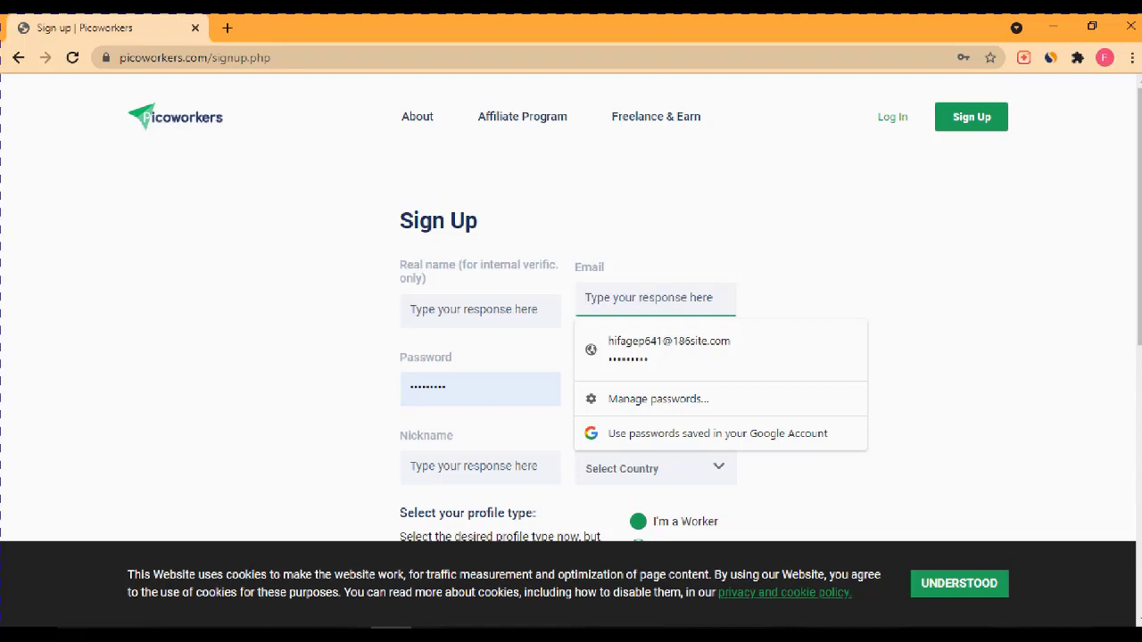
Step: Review the sign-up form's personal detail fields, country selection, worker or employer profile types and agreement options
scroll(571, 357, "down", 3)
scroll(571, 357, "up", 2)
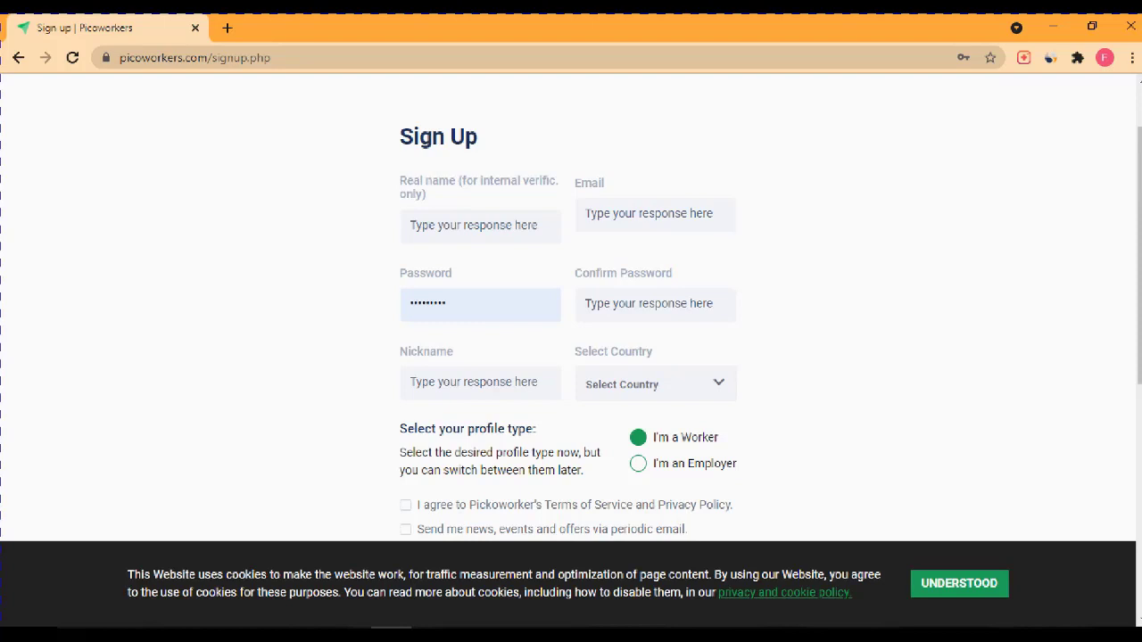
scroll(571, 356, "down", 1)
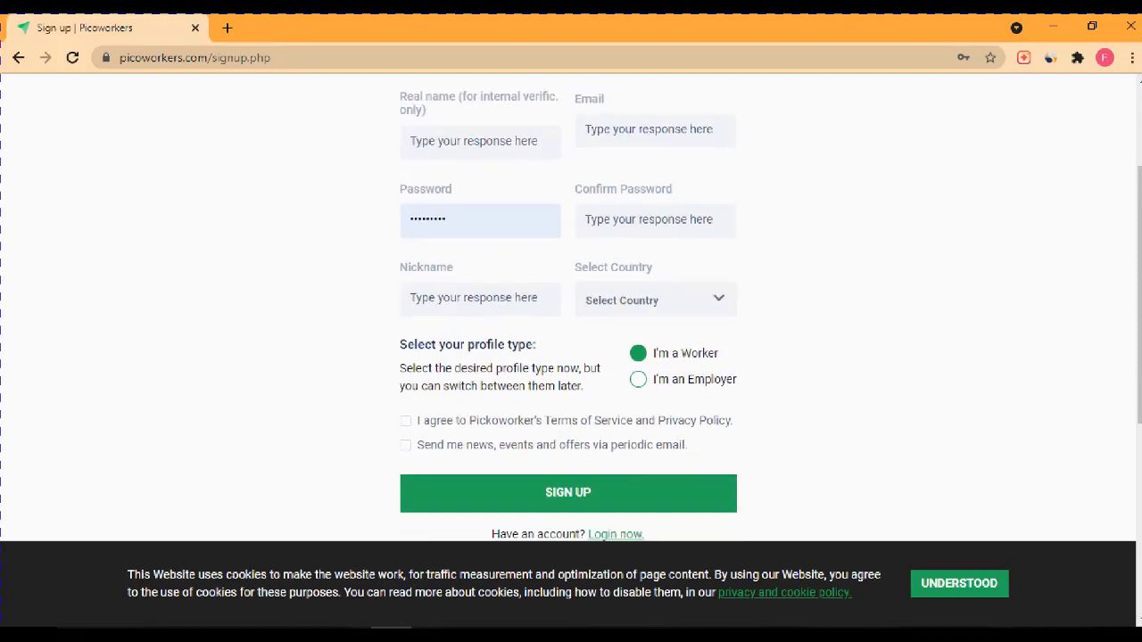
left_click(655, 299)
scroll(571, 357, "down", 1)
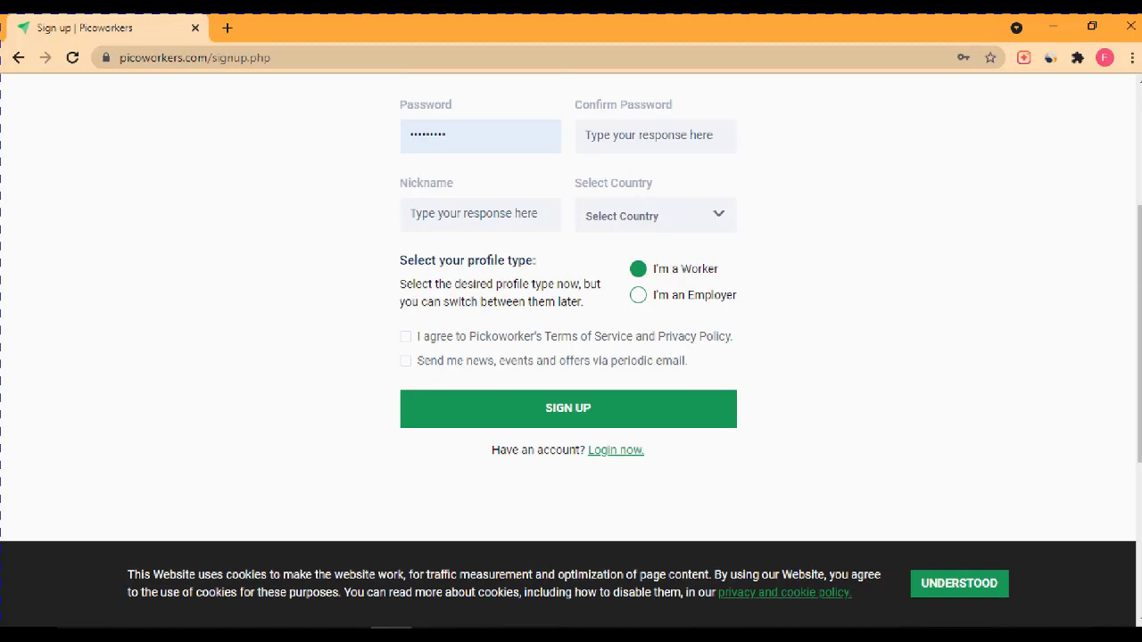
scroll(568, 307, "up", 3)
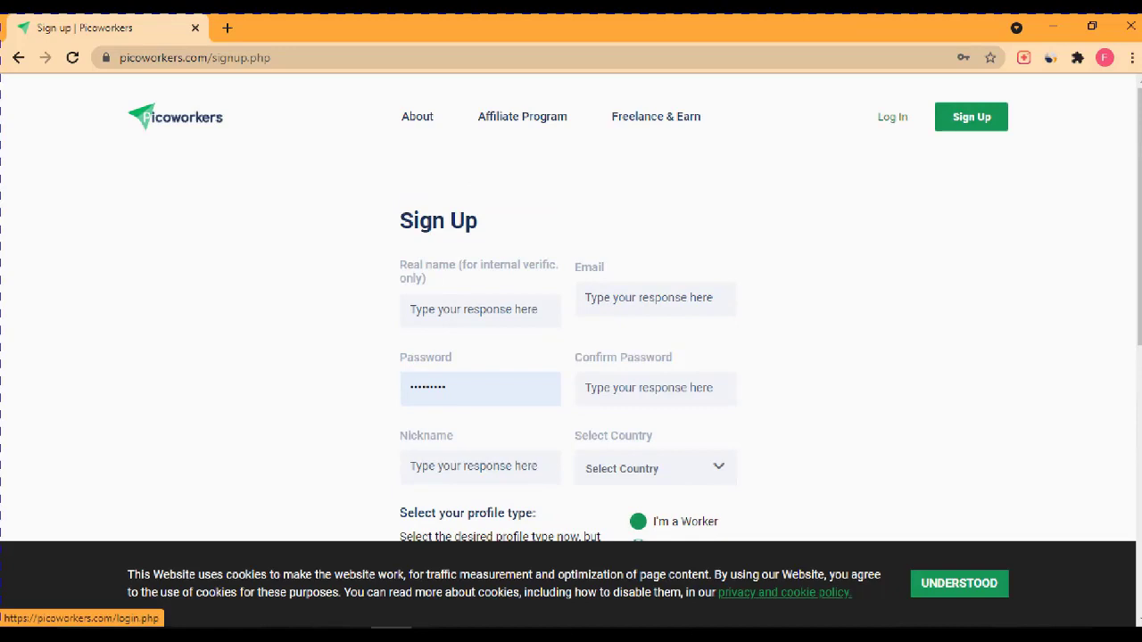
Step: Log in to the existing account with the prefilled email and password
left_click(892, 117)
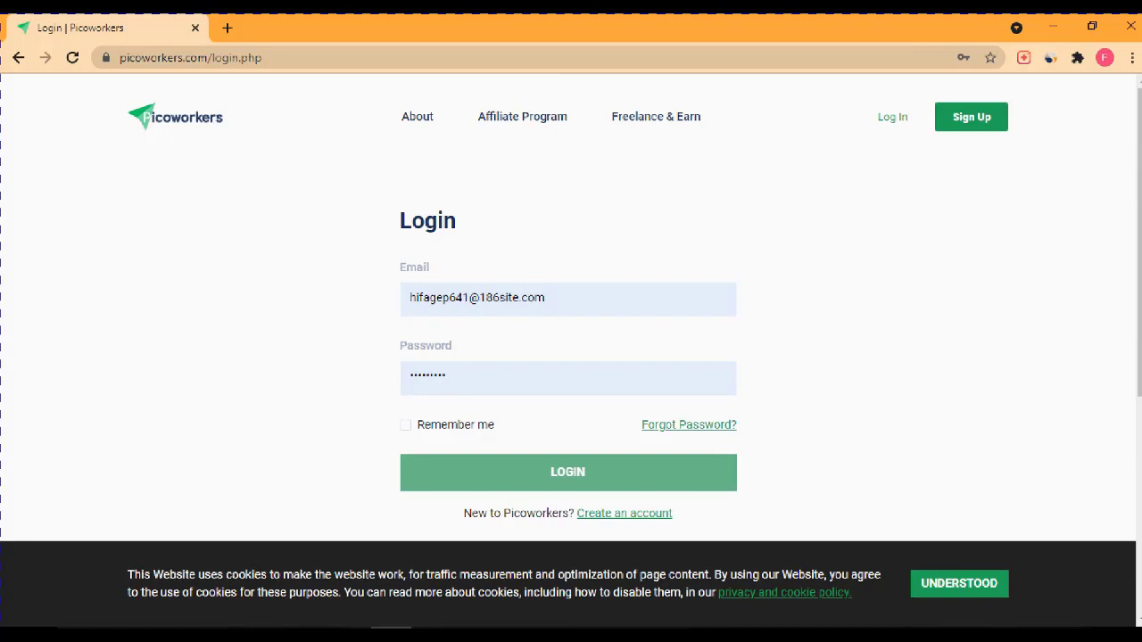
key("Return")
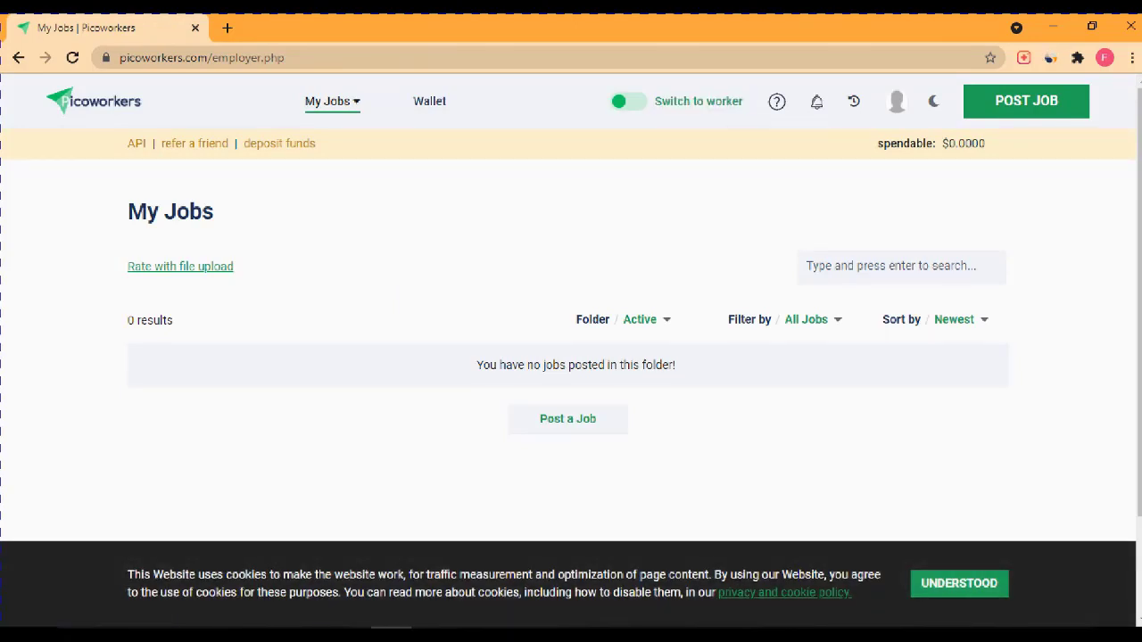
left_click(990, 635)
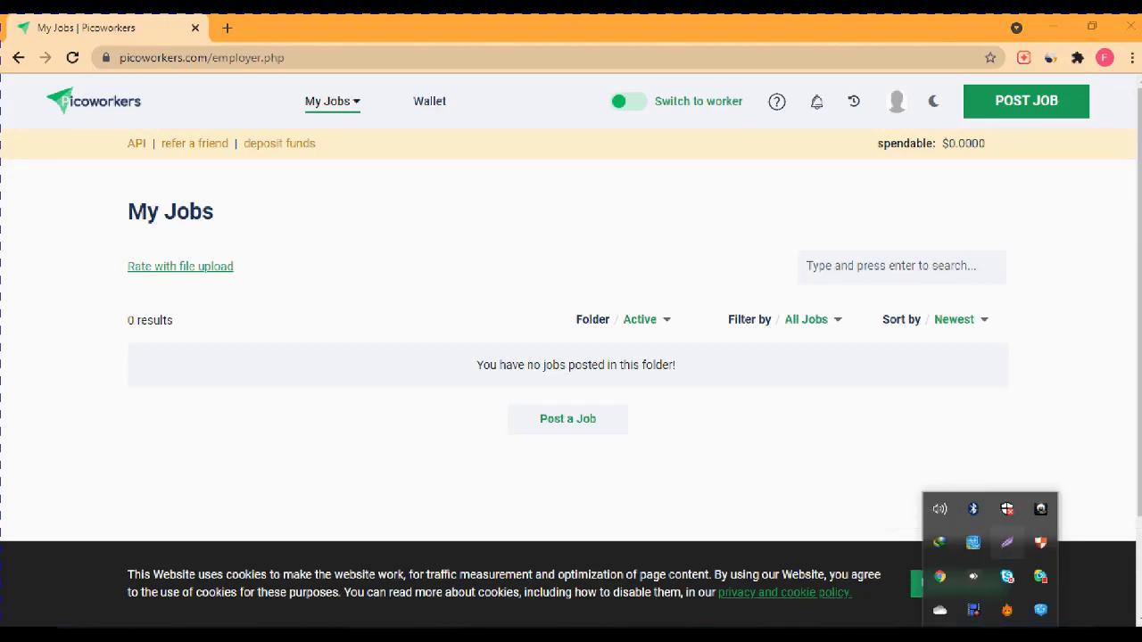
left_click(1006, 543)
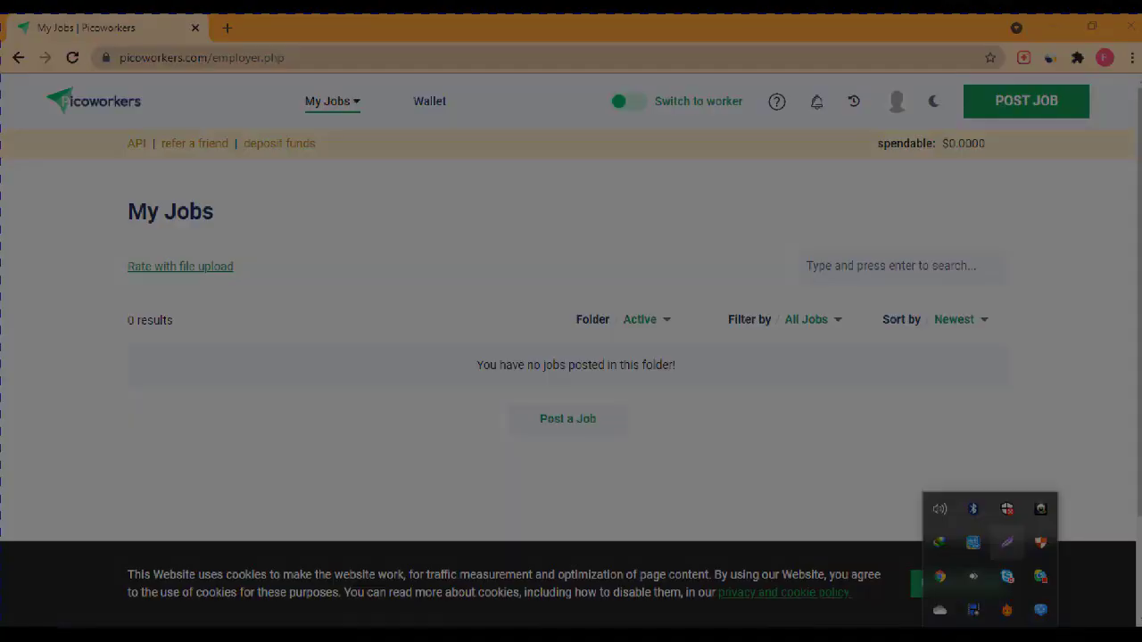
left_click_drag(451, 73, 759, 122)
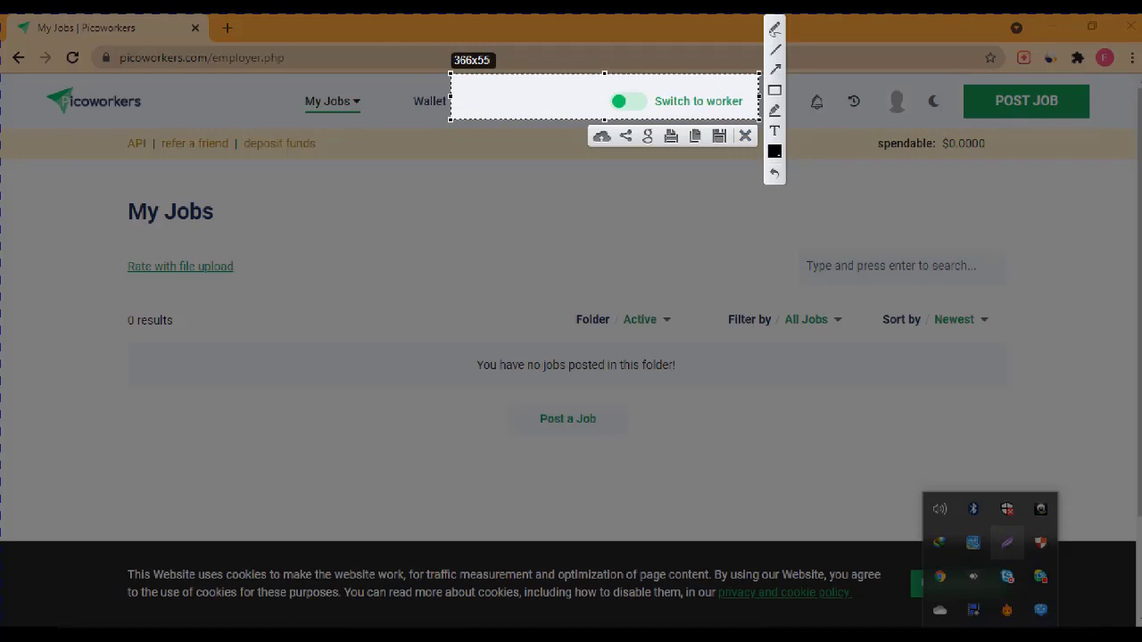
left_click(773, 29)
mouse_move(571, 113)
left_mouse_down()
mouse_move(629, 83)
mouse_move(713, 79)
mouse_move(748, 87)
mouse_move(751, 117)
mouse_move(578, 123)
mouse_move(567, 113)
left_mouse_up()
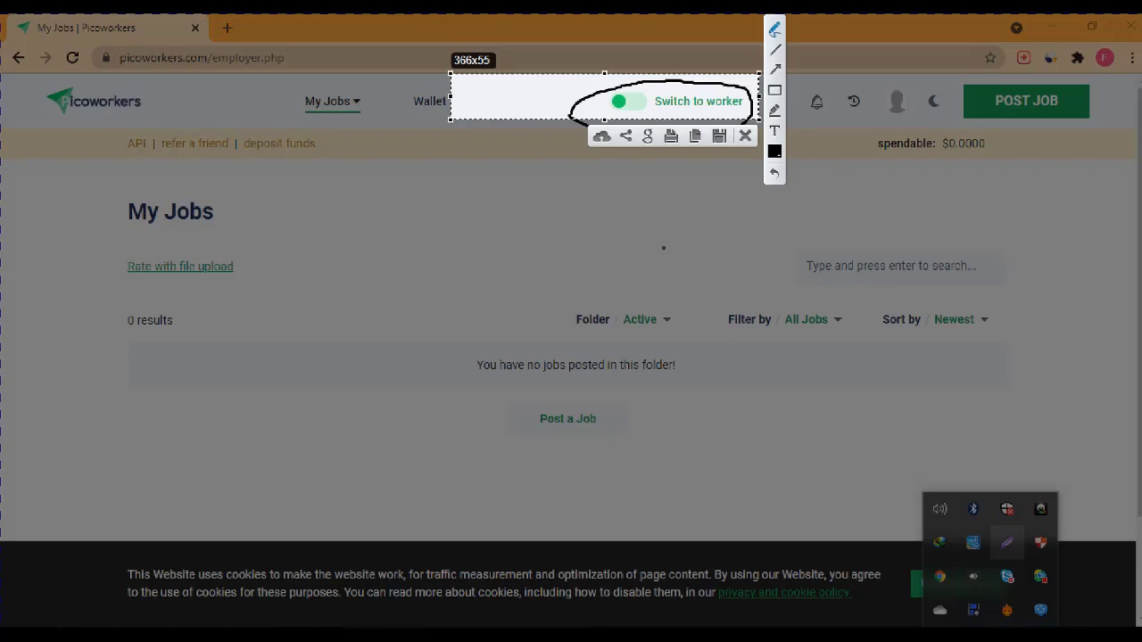
key("ctrl+z")
right_click(696, 230)
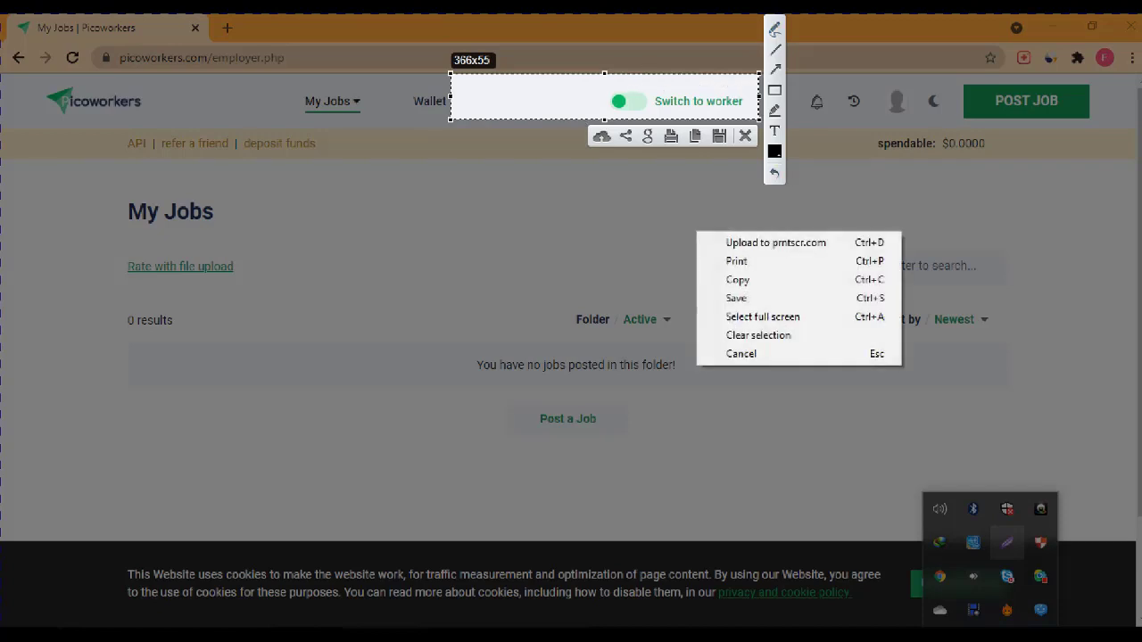
left_click(745, 136)
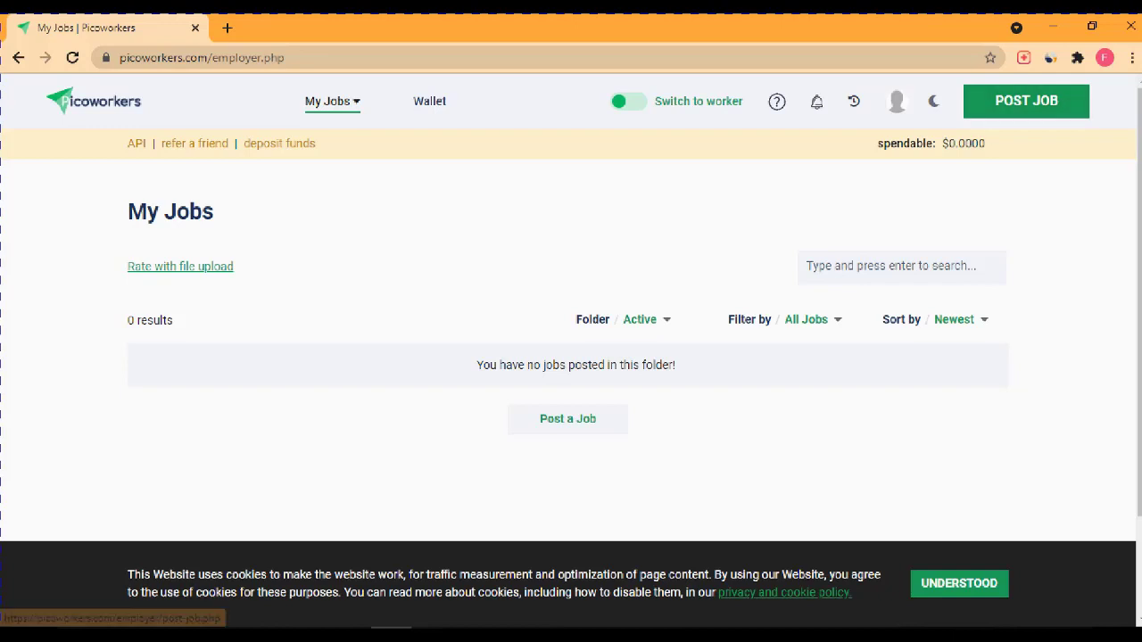
Step: Switch the account from employer to worker mode
scroll(571, 356, "down", 1)
scroll(571, 357, "up", 1)
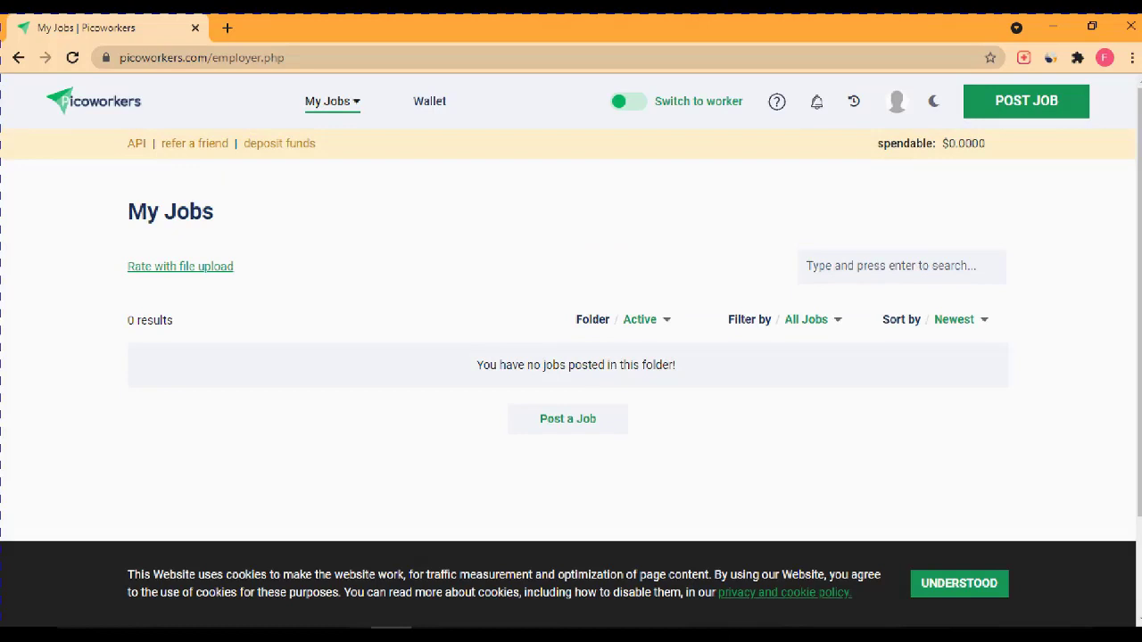
left_click(699, 100)
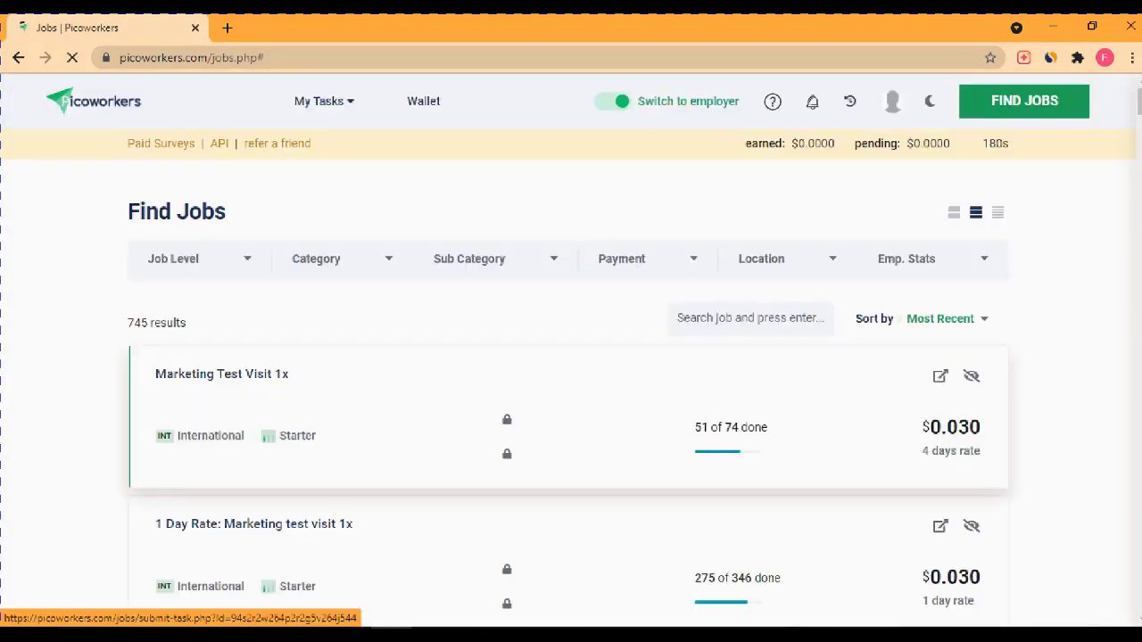
Step: Browse the available jobs and compare their countries, required levels, progress, pay and rating times
scroll(568, 334, "down", 8)
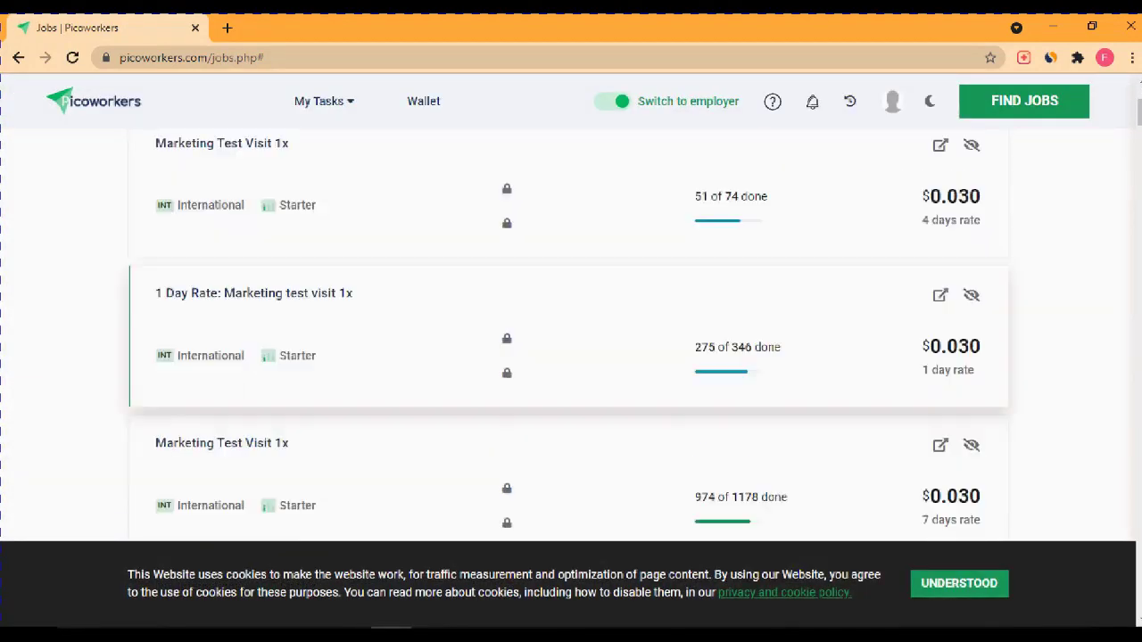
scroll(568, 374, "down", 5)
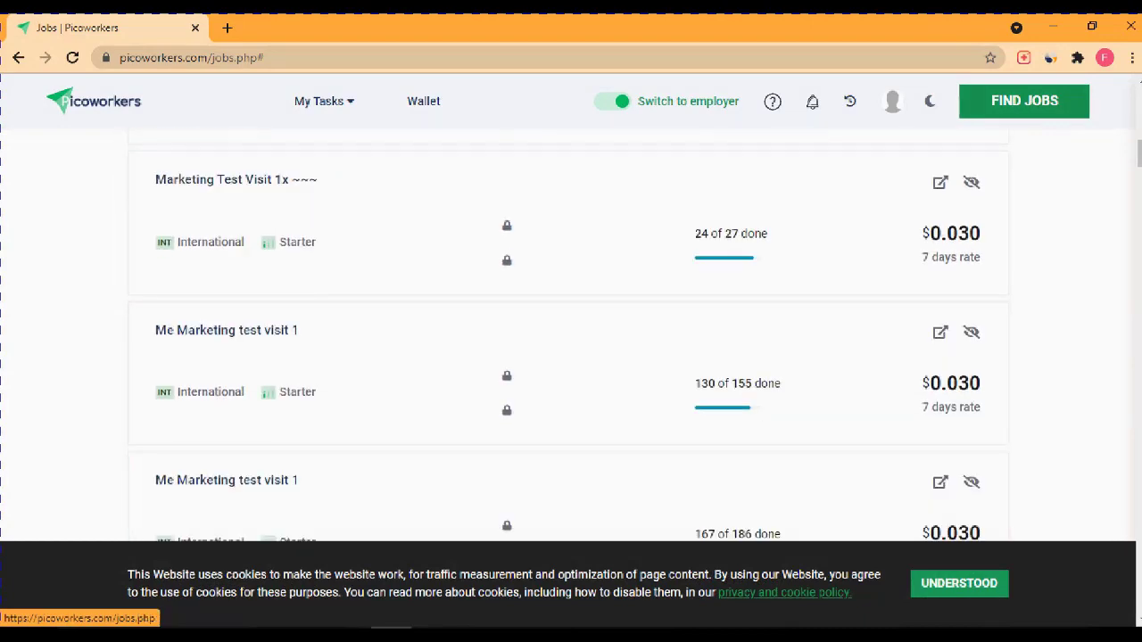
scroll(610, 304, "down", 5)
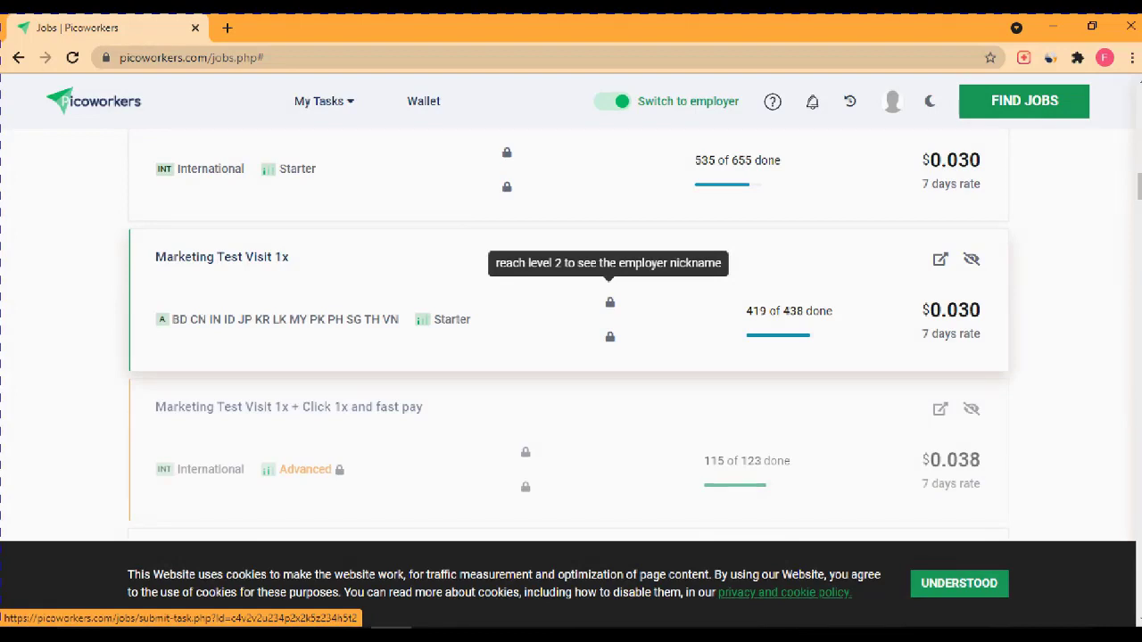
scroll(610, 304, "down", 4)
scroll(610, 303, "up", 2)
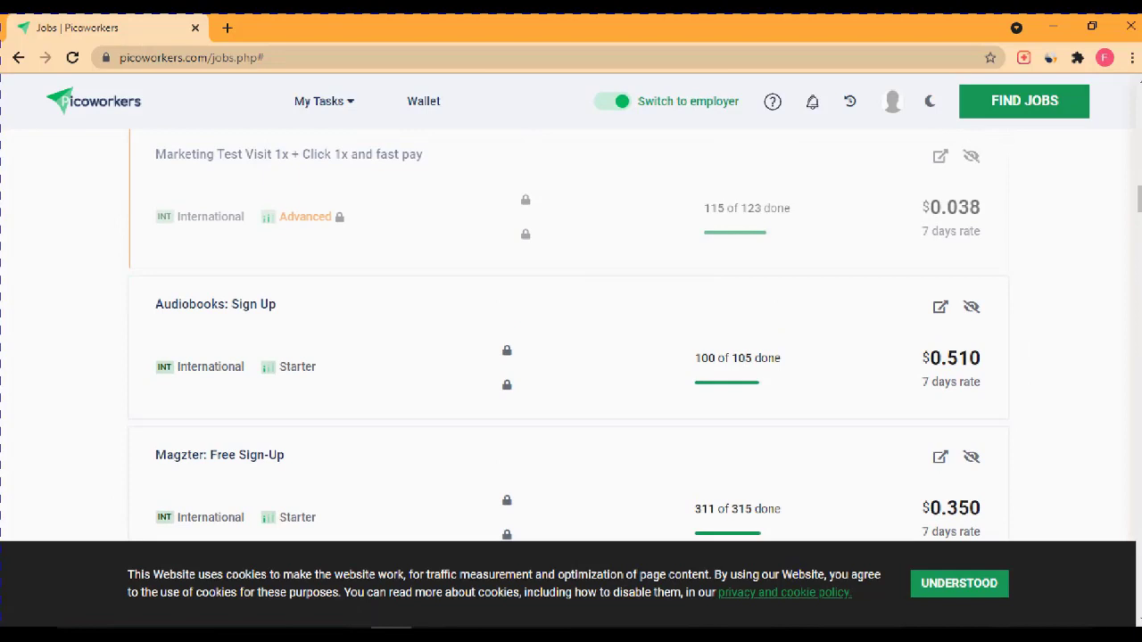
left_click(926, 207)
scroll(571, 334, "up", 1)
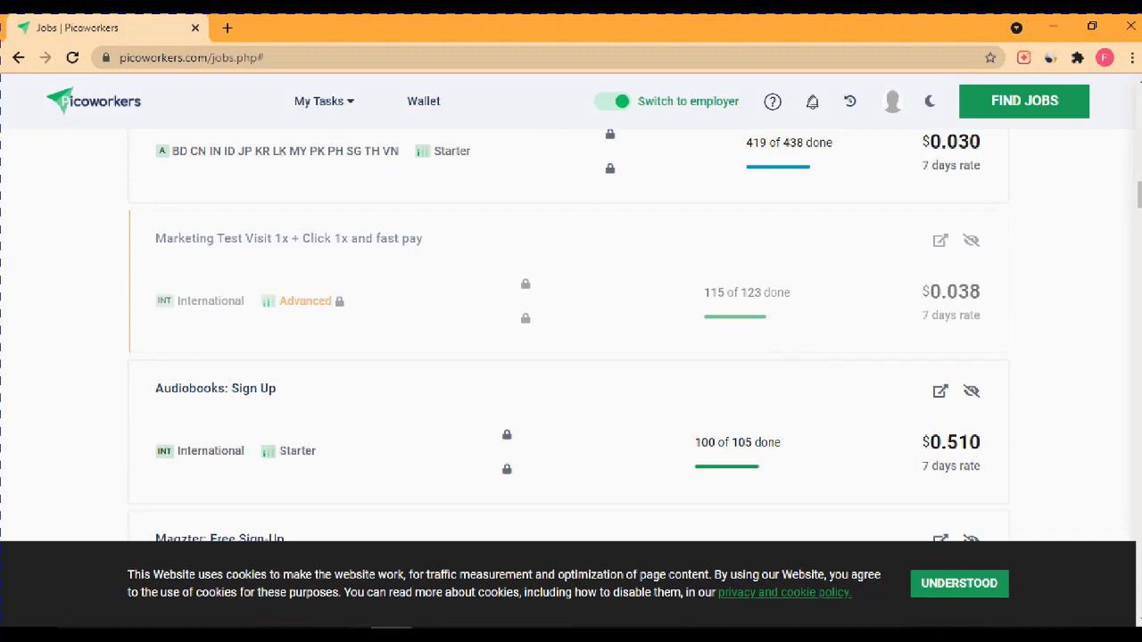
scroll(267, 282, "down", 2)
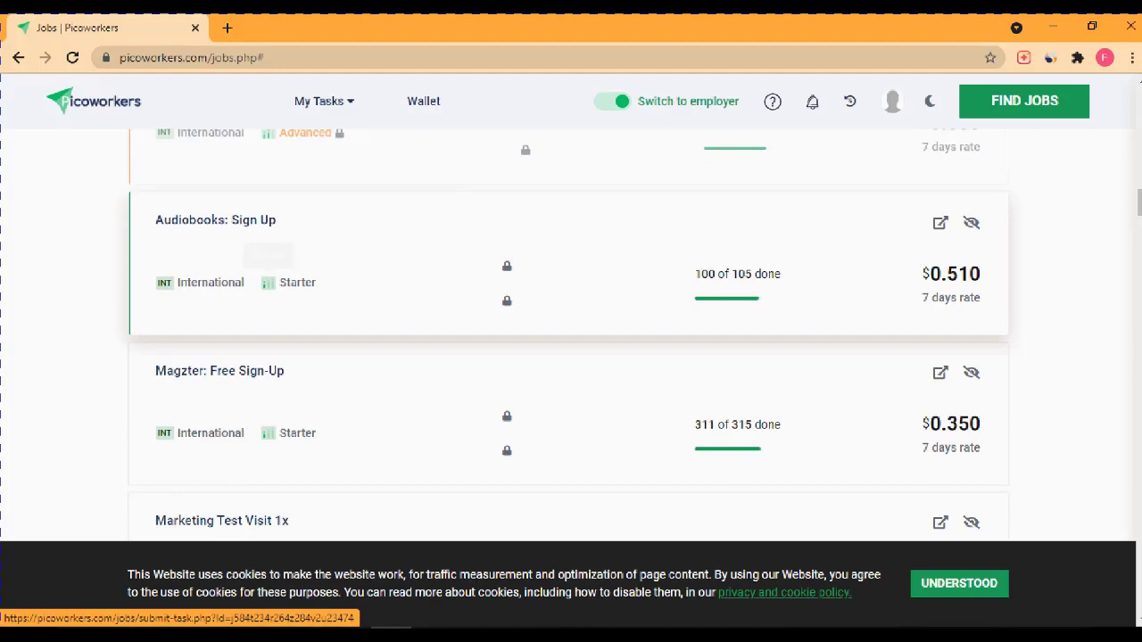
scroll(571, 357, "down", 1)
scroll(571, 356, "up", 4)
scroll(571, 357, "down", 1)
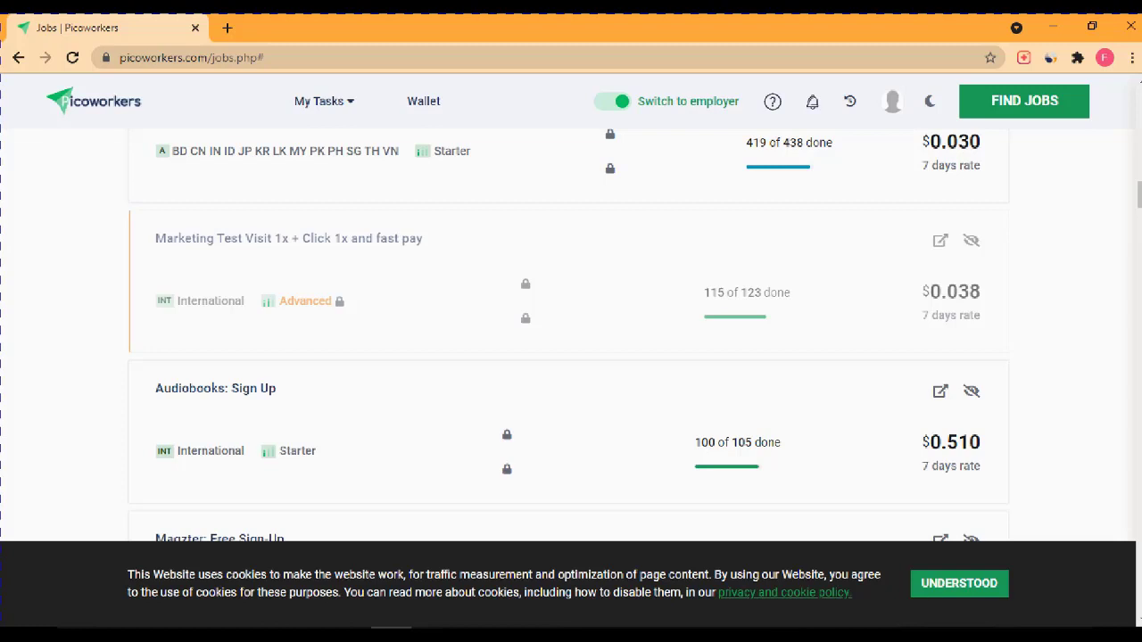
scroll(507, 196, "down", 4)
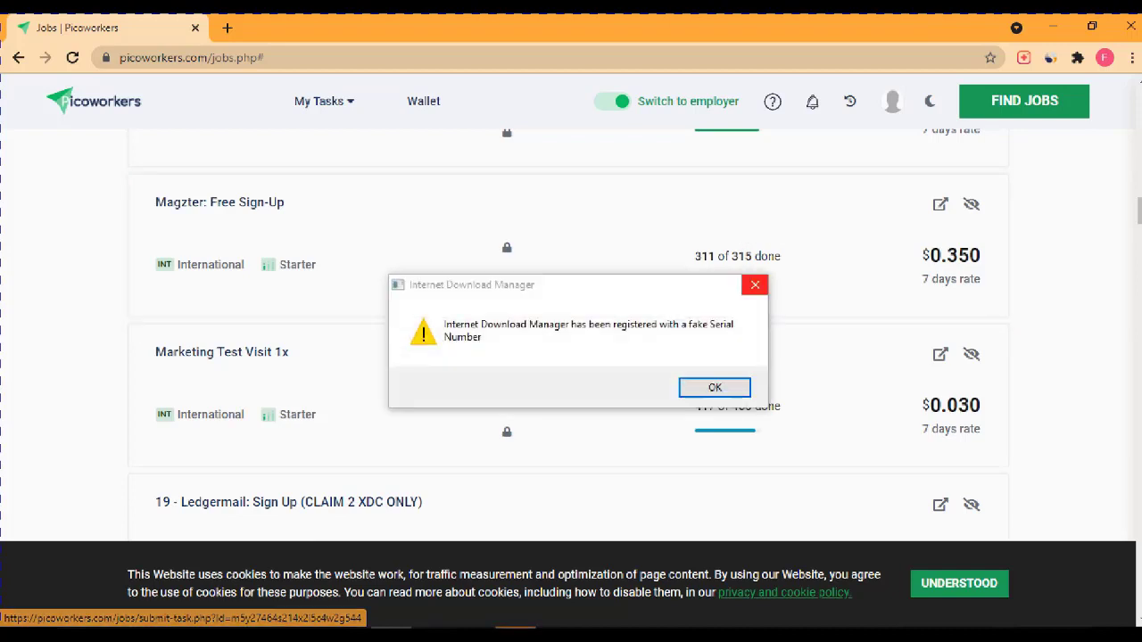
Step: Dismiss the Internet Download Manager warning and examine the Magzter: Free Sign-Up job's details, worker instructions and required proof
left_click(754, 284)
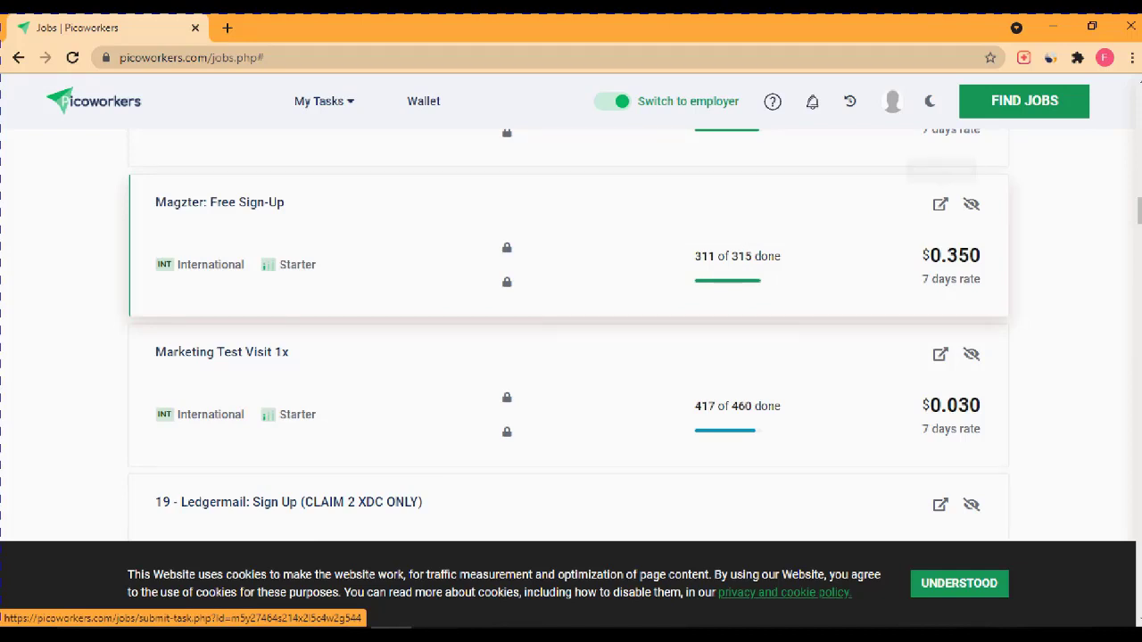
left_click(940, 204)
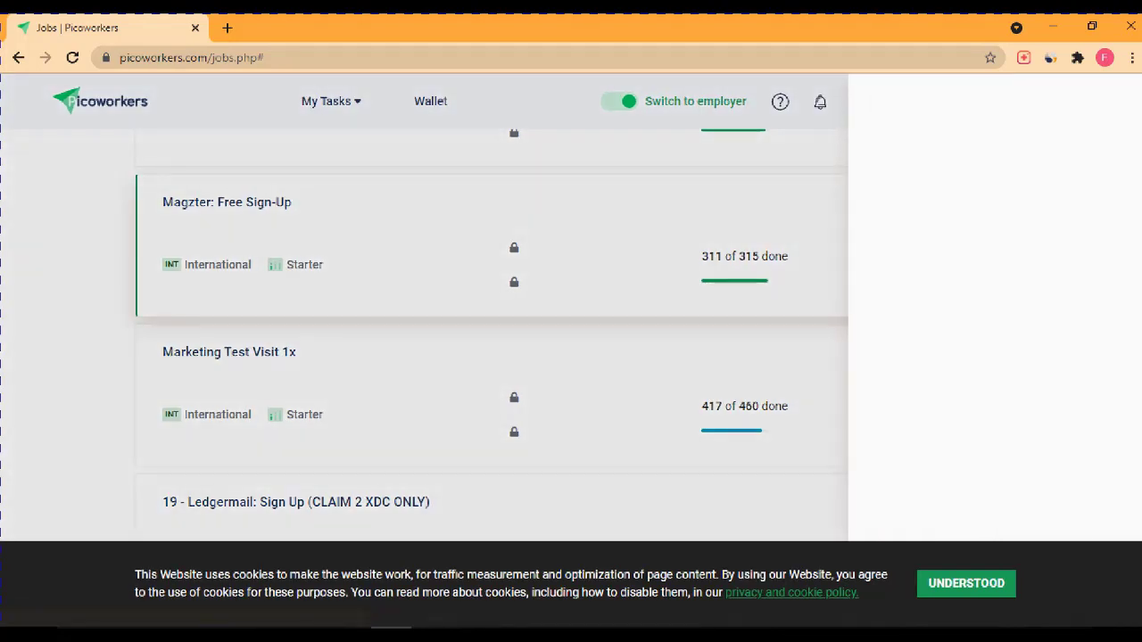
scroll(990, 303, "down", 3)
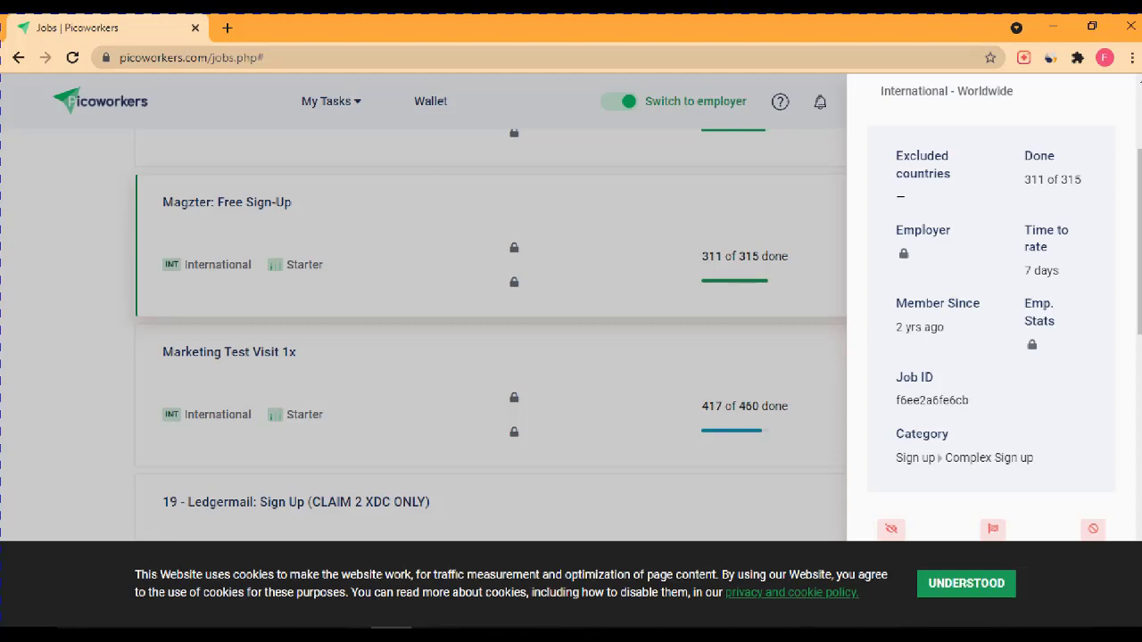
scroll(990, 312, "down", 2)
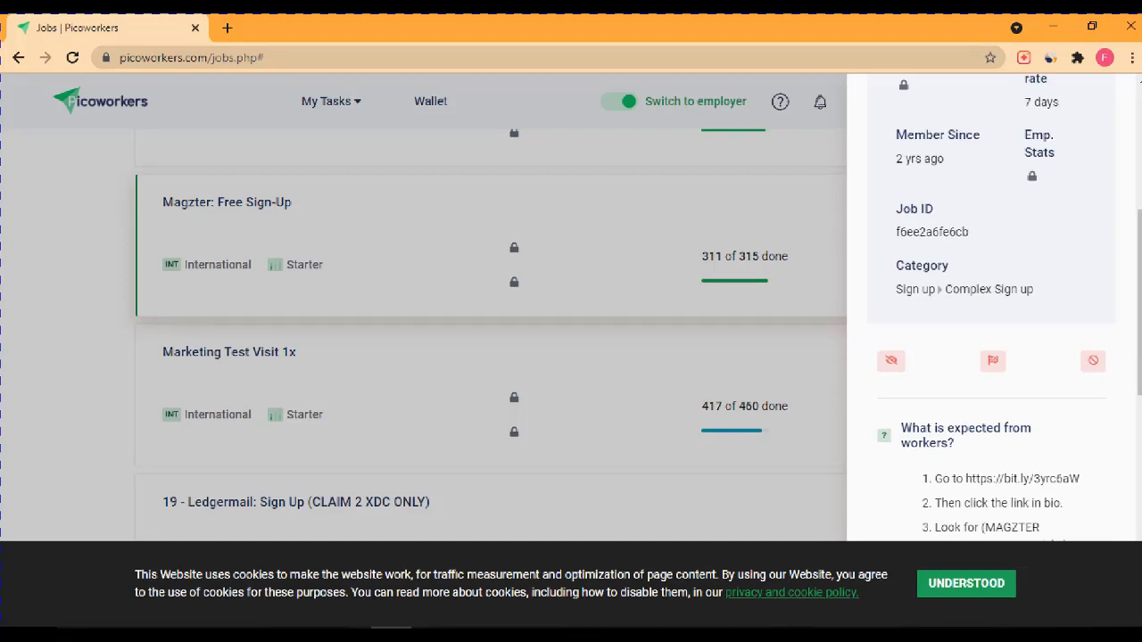
scroll(990, 312, "down", 3)
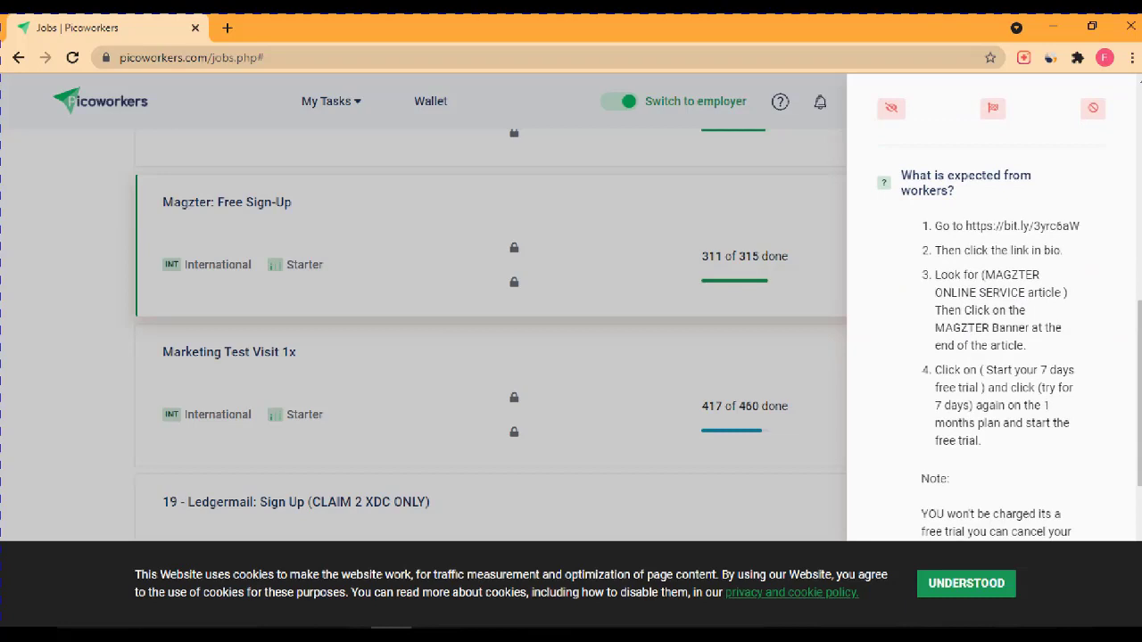
scroll(990, 312, "down", 3)
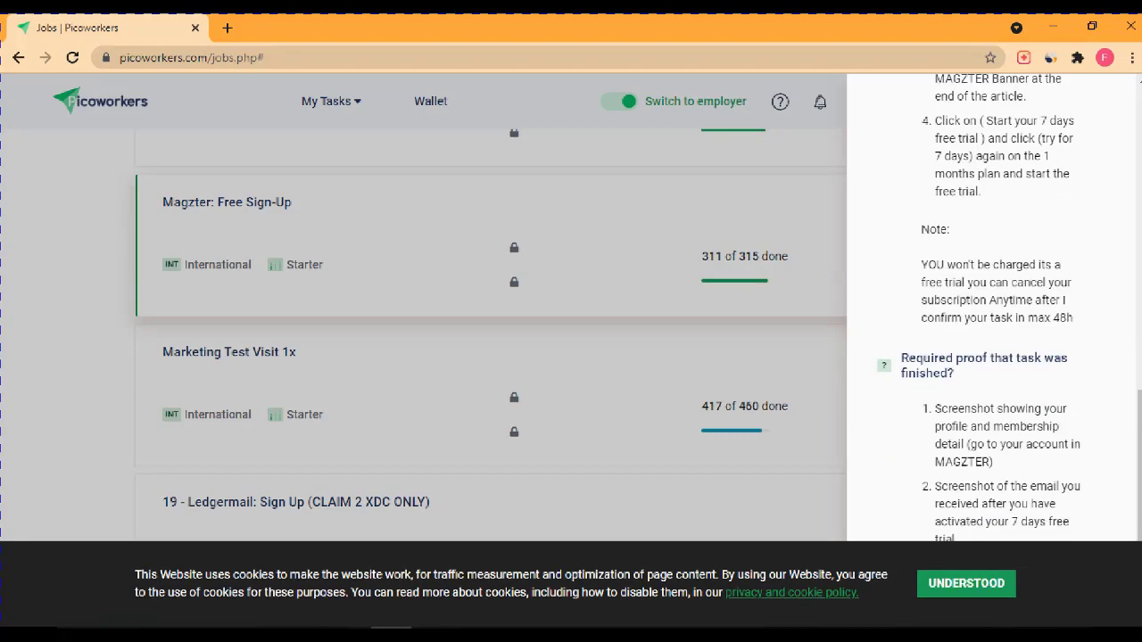
scroll(990, 312, "up", 7)
scroll(990, 312, "down", 7)
scroll(990, 312, "up", 4)
scroll(991, 312, "down", 2)
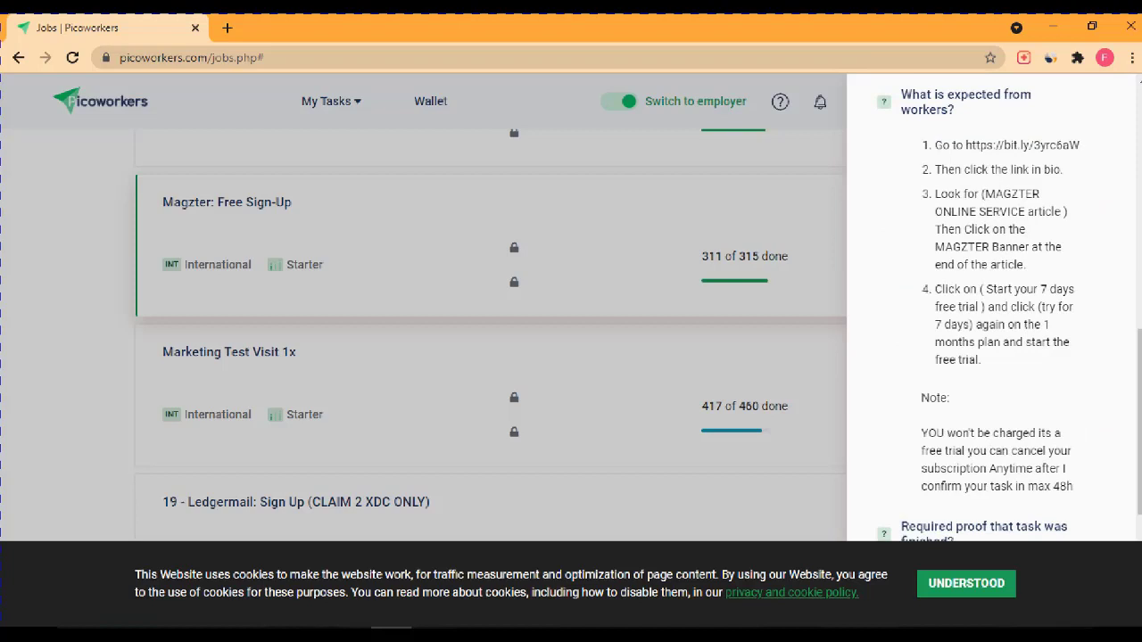
scroll(990, 312, "down", 2)
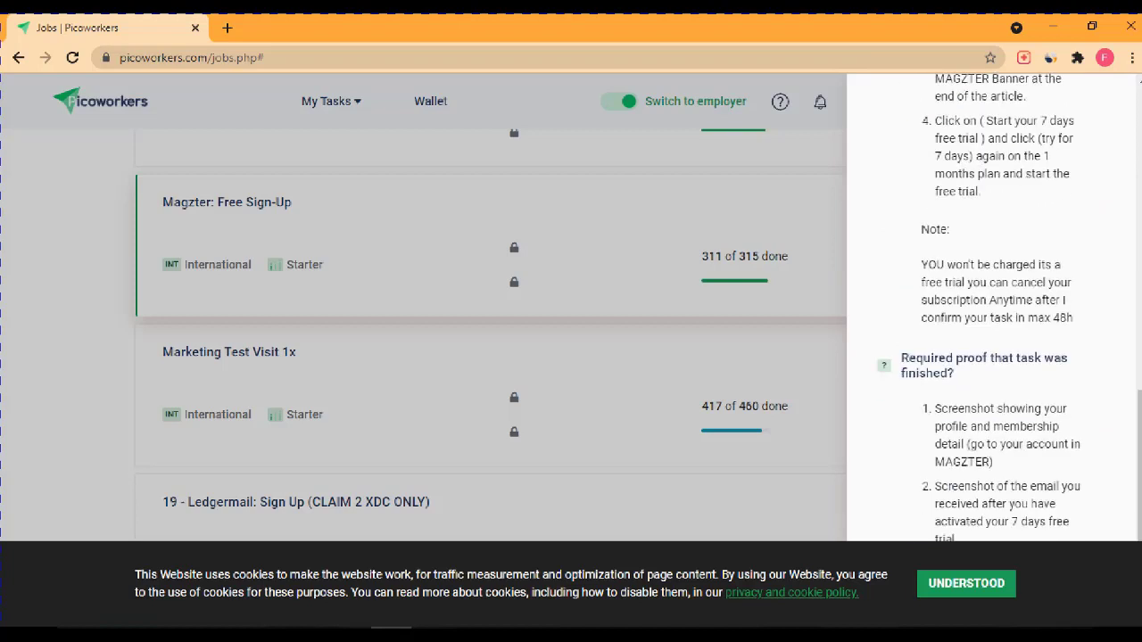
Step: Close the job details and filter the job list to the Sign up category and Starter level
key("Escape")
scroll(567, 357, "up", 14)
scroll(570, 357, "up", 10)
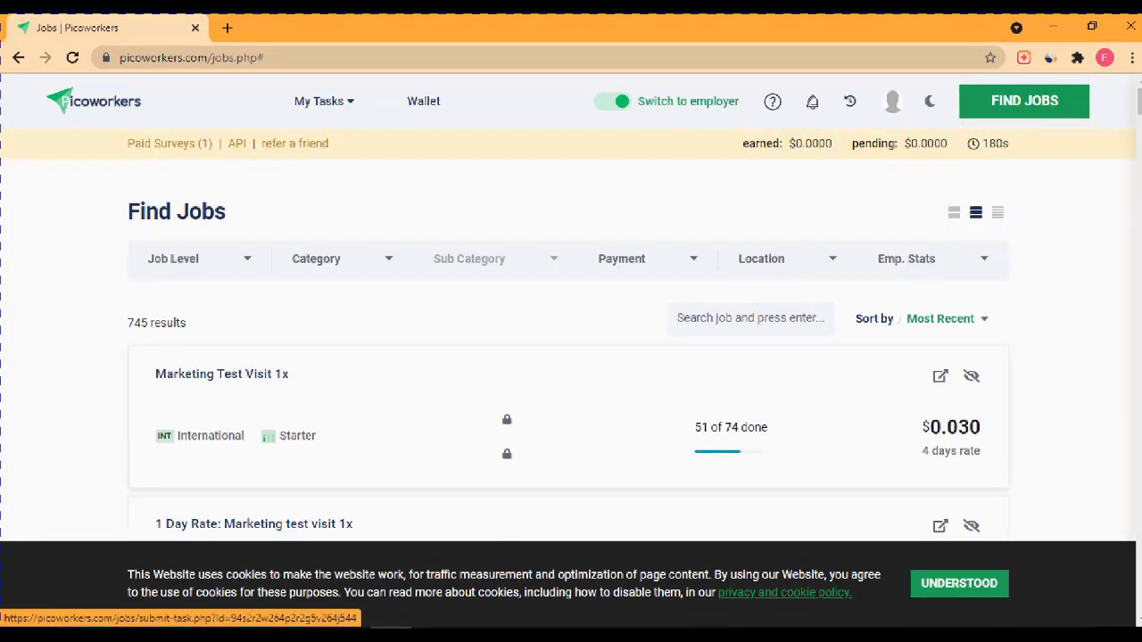
left_click(315, 259)
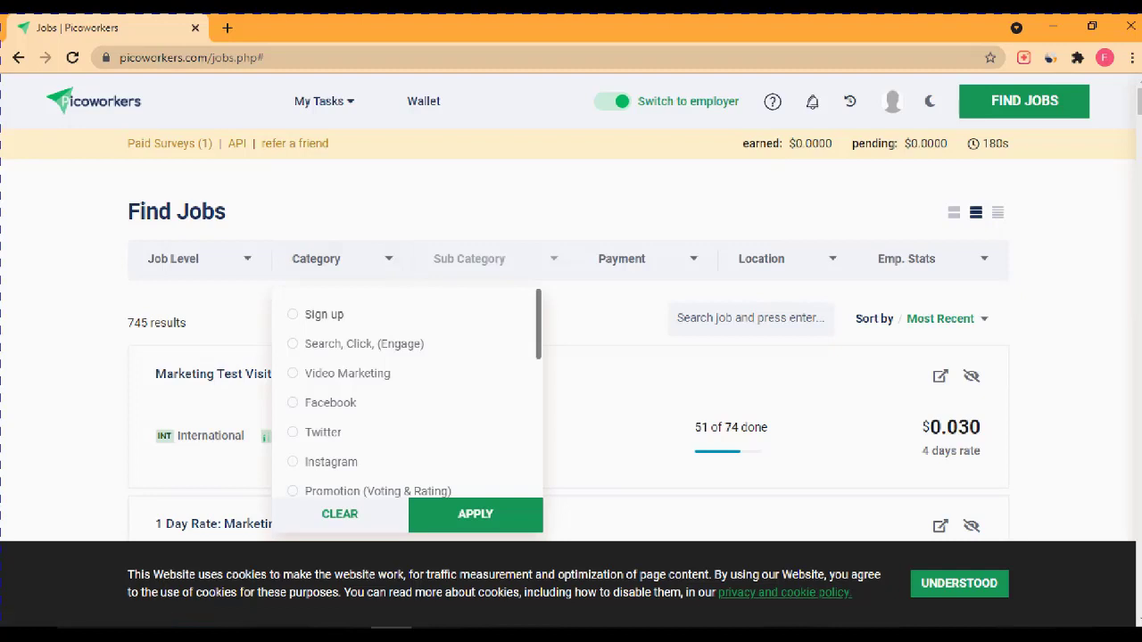
left_click(323, 314)
left_click(198, 258)
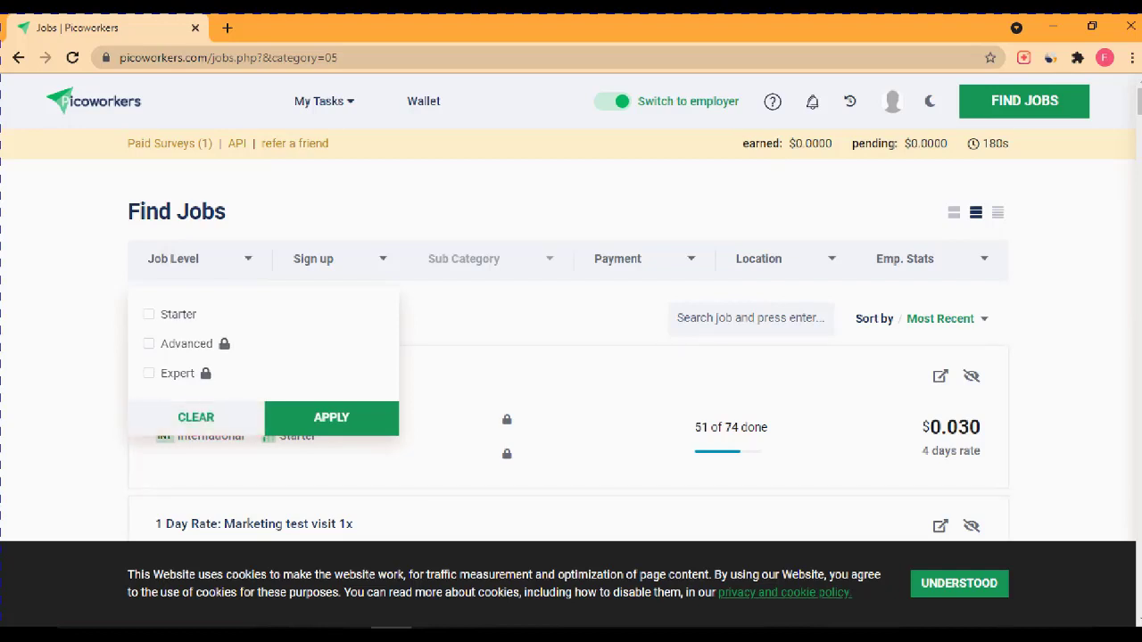
left_click(149, 314)
left_click(331, 417)
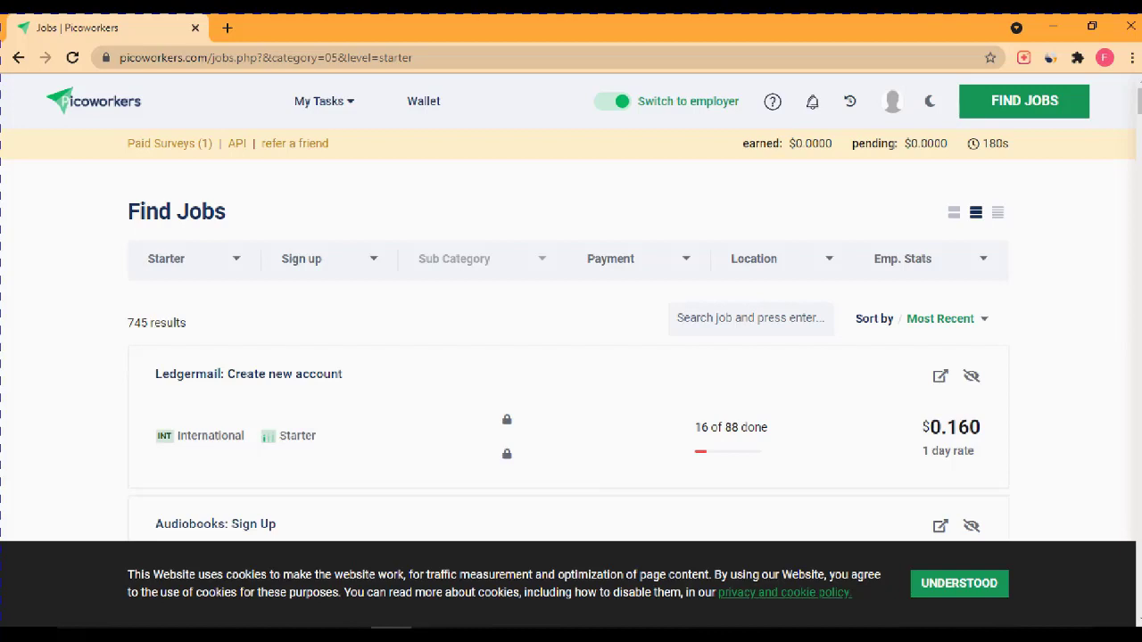
Step: Change the job category filter to Write an Article and apply it
left_click(329, 258)
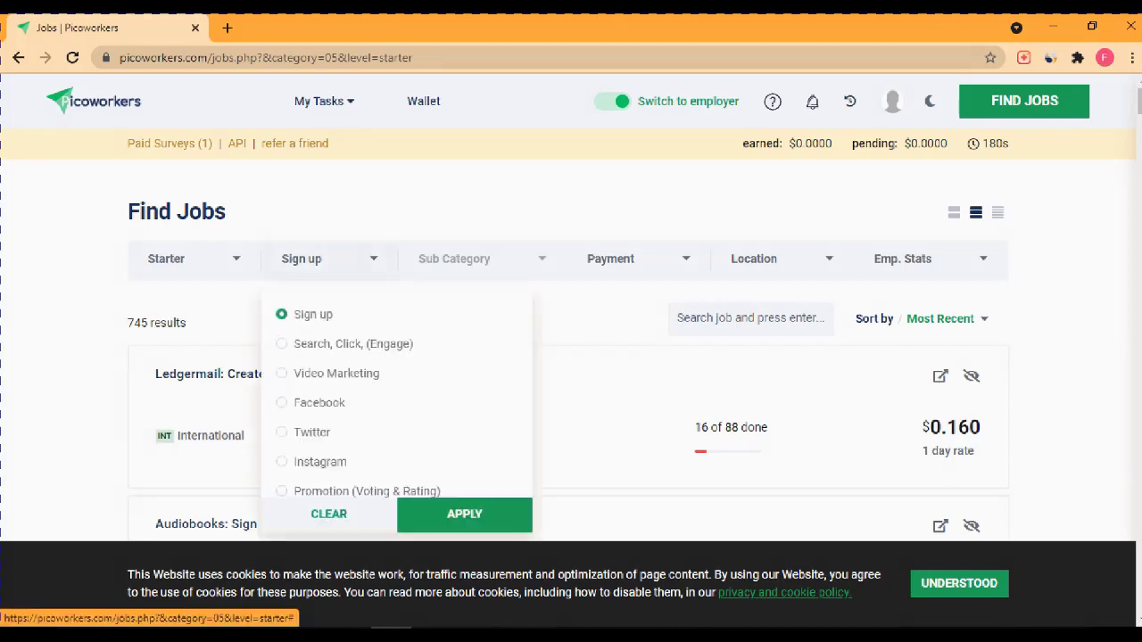
scroll(396, 392, "down", 3)
scroll(397, 393, "down", 3)
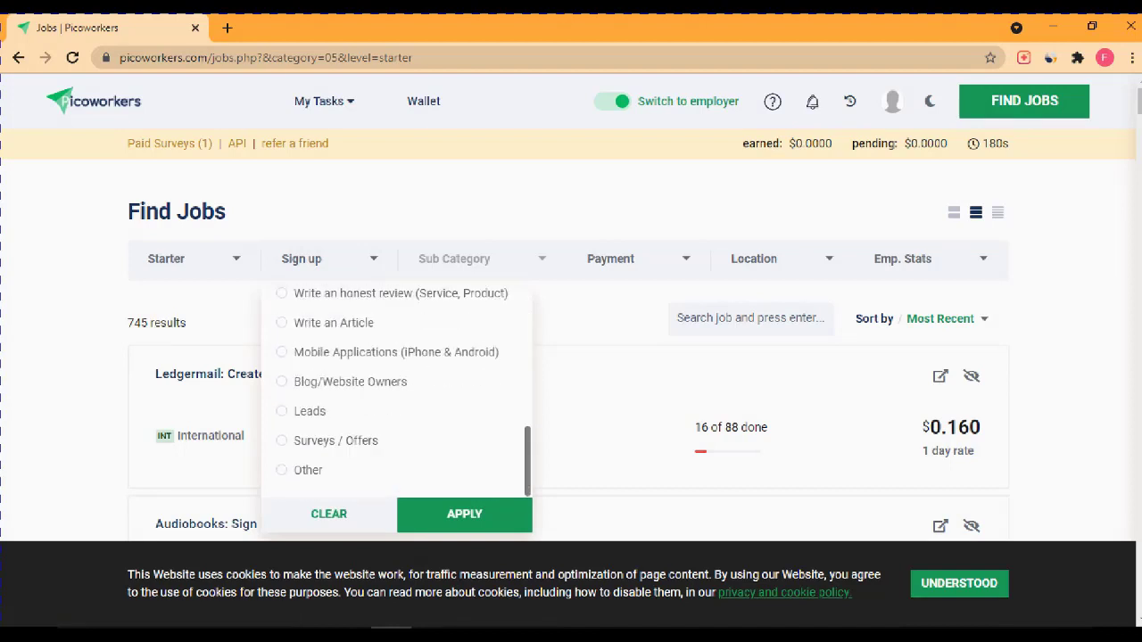
scroll(397, 392, "up", 3)
scroll(397, 392, "down", 3)
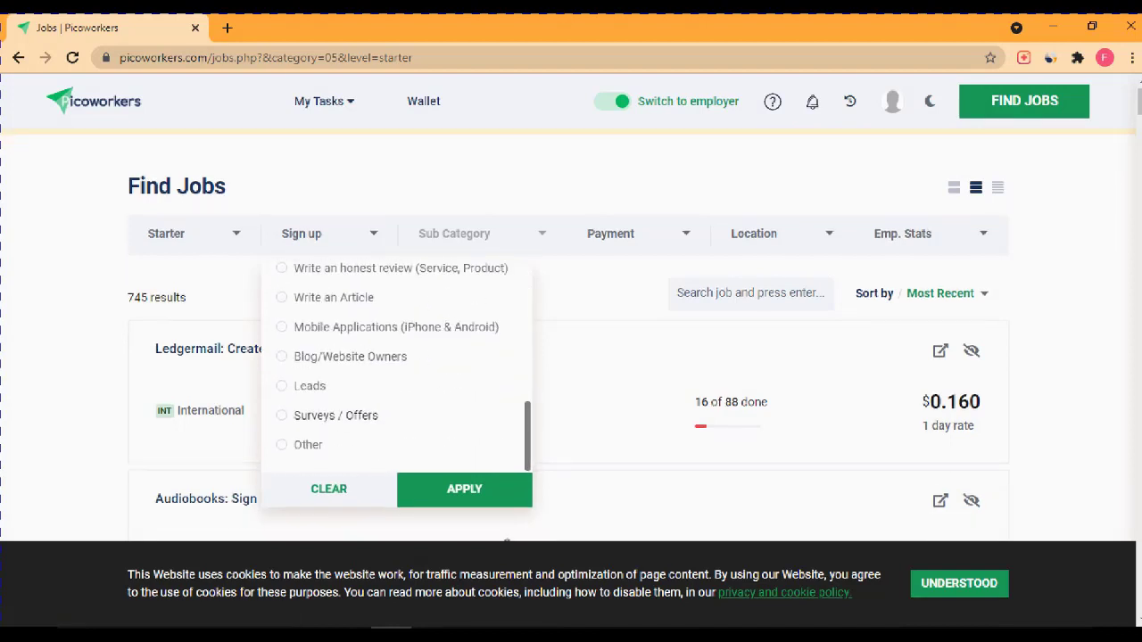
scroll(397, 393, "up", 1)
scroll(397, 393, "down", 1)
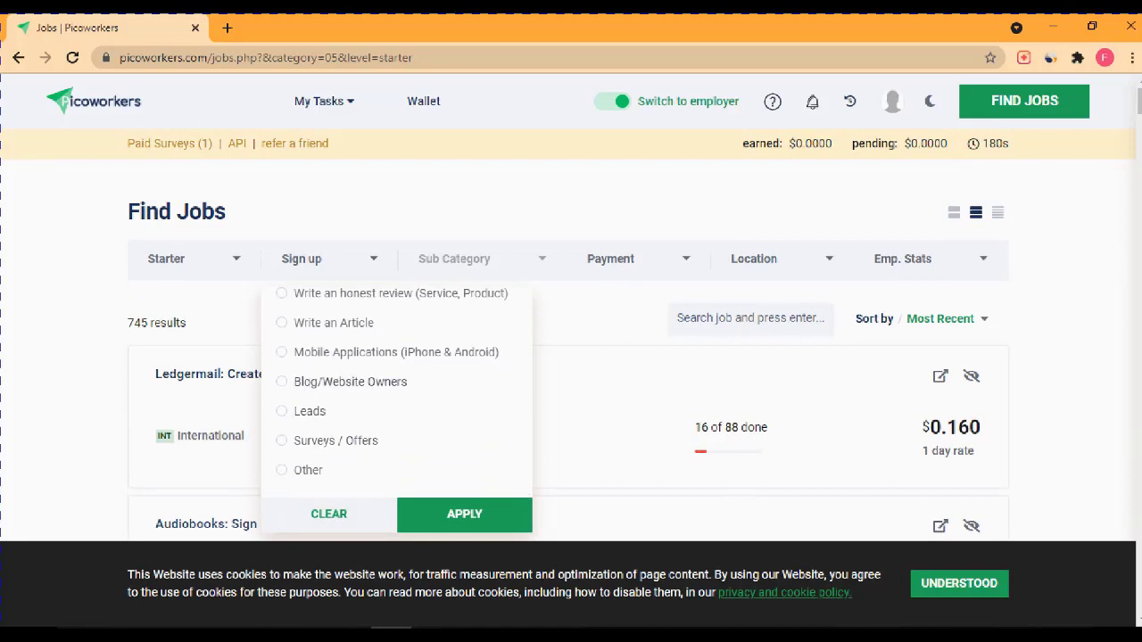
scroll(397, 392, "up", 1)
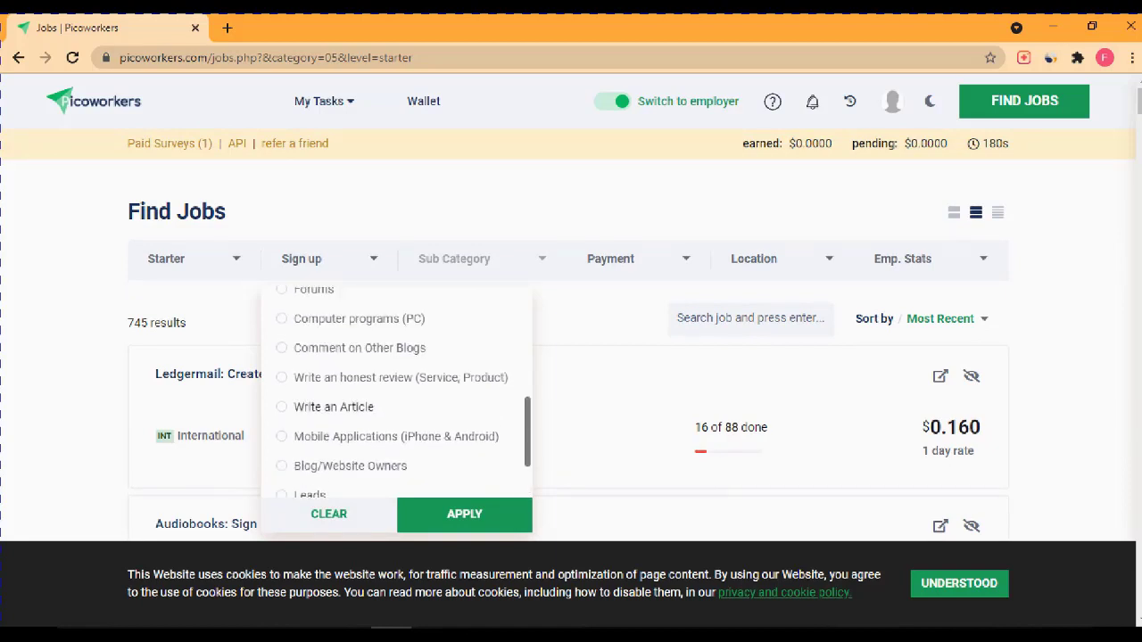
left_click(333, 407)
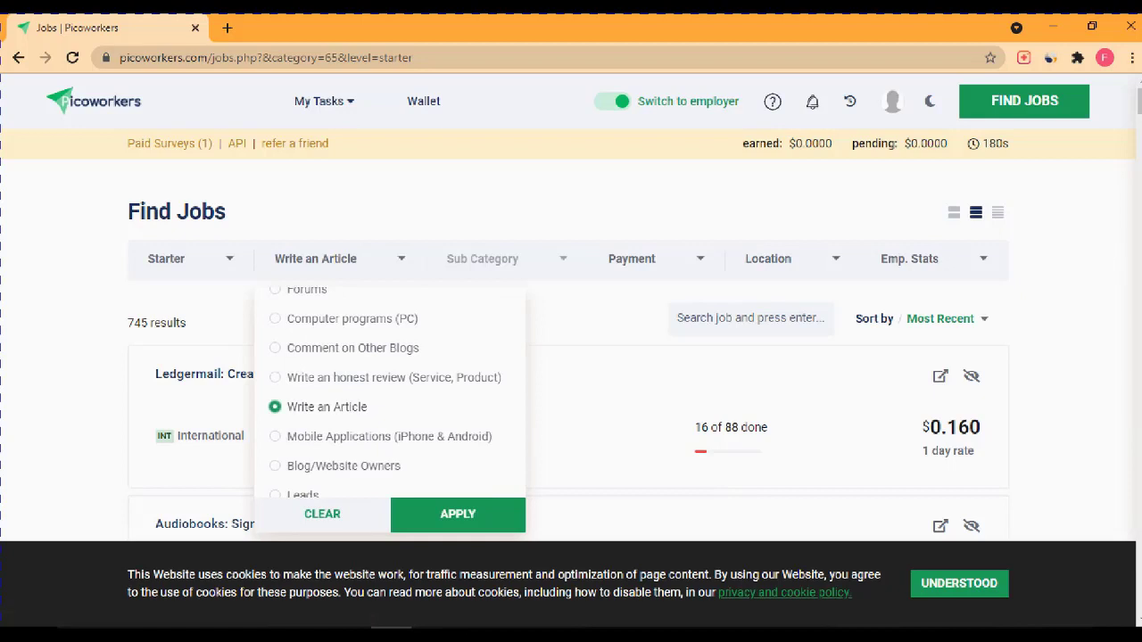
left_click(464, 514)
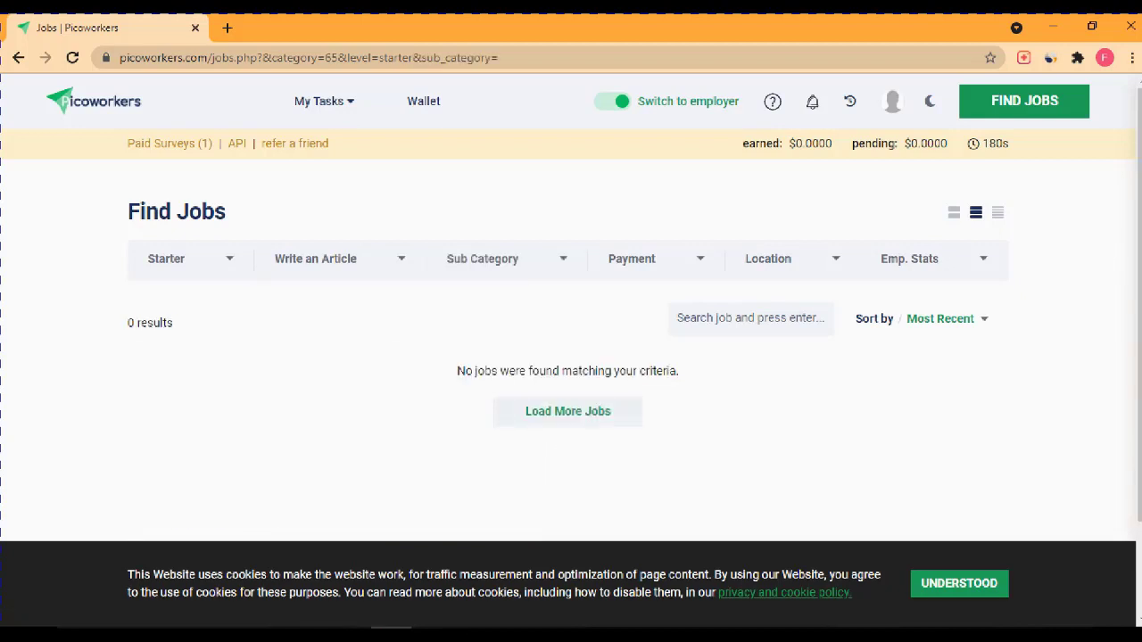
Step: Review the other available job categories and close the list without choosing another one
left_click(339, 259)
scroll(393, 392, "up", 2)
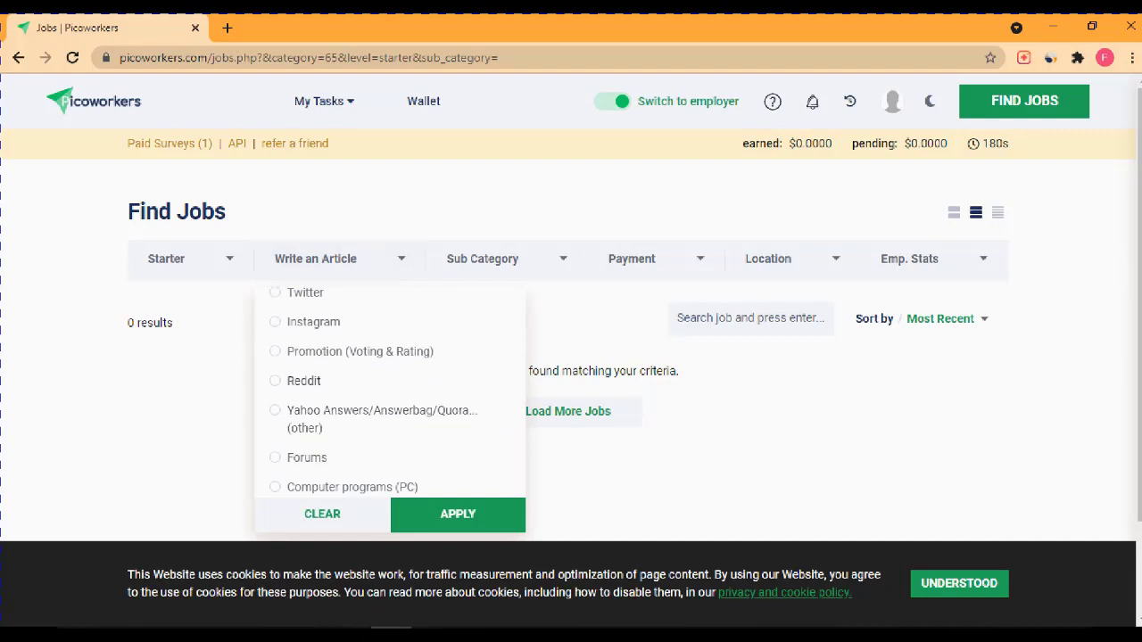
scroll(393, 392, "up", 1)
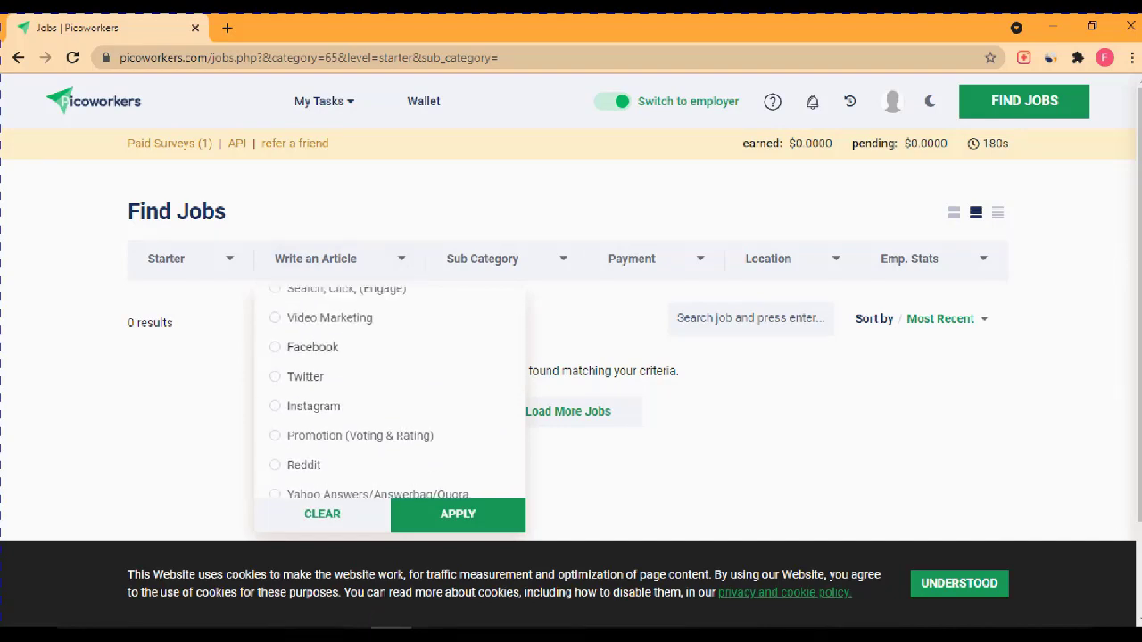
scroll(393, 393, "up", 1)
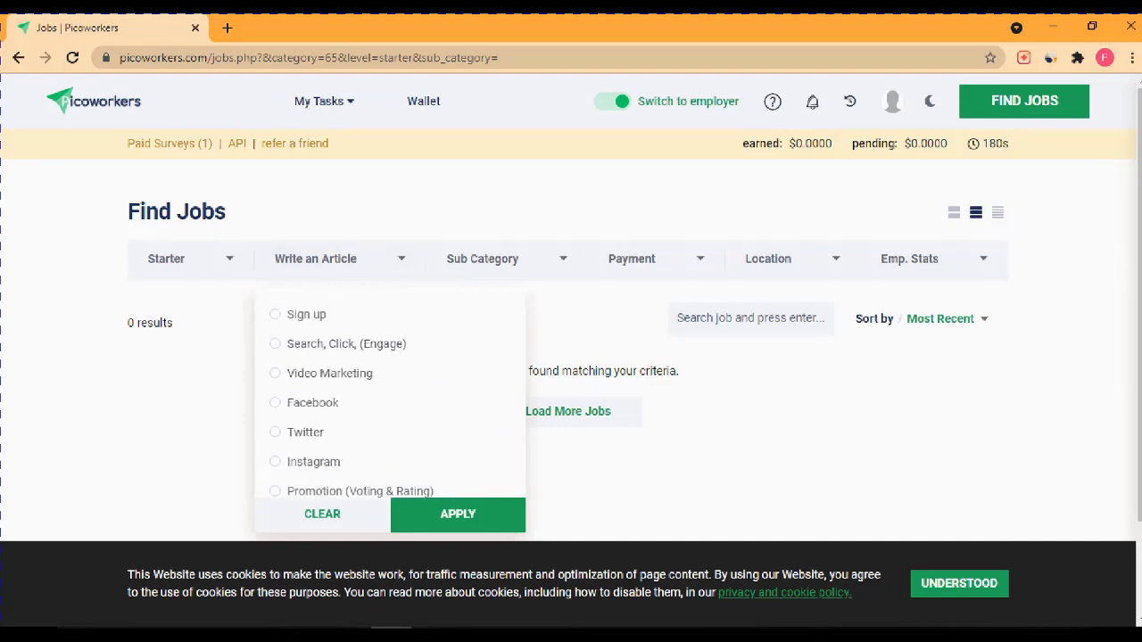
key("Escape")
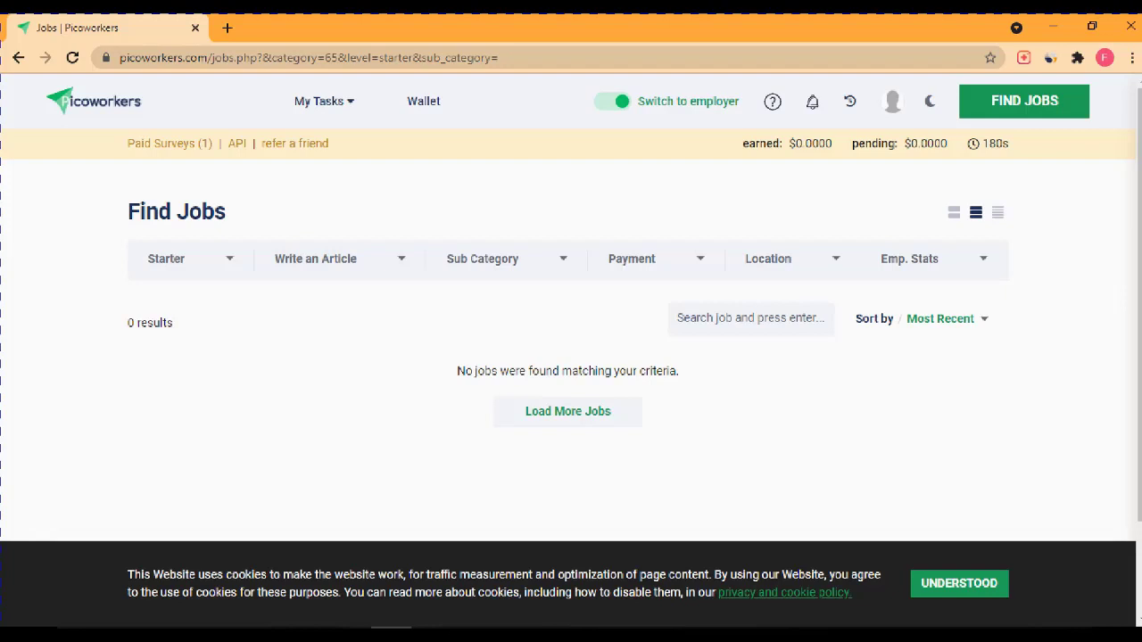
Step: Switch the account from worker to employer mode and open its wallet
left_click(688, 101)
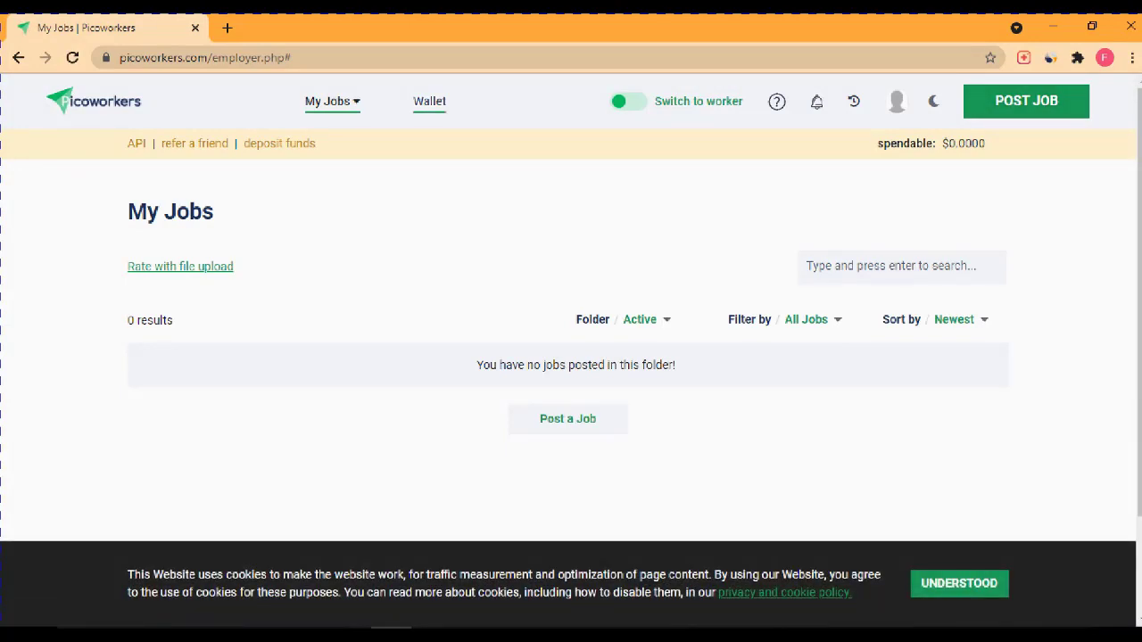
left_click(429, 101)
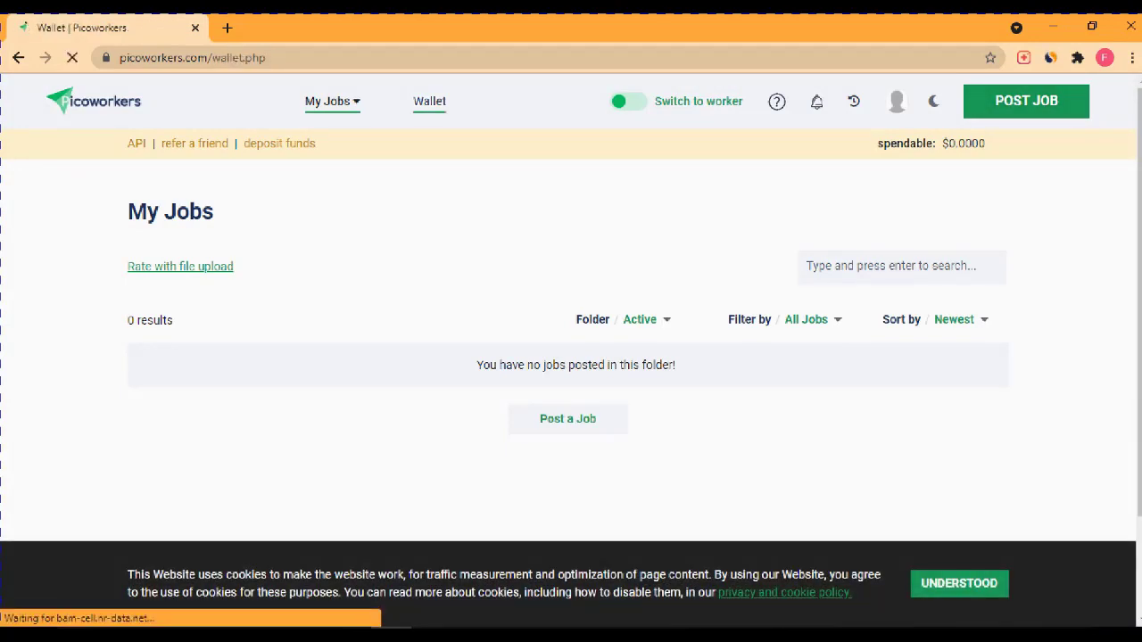
Step: Examine the wallet's card, PayPal, Skrill, cryptocurrency and AirTM deposit options and the earned-to-spendable balance transfer
scroll(495, 294, "down", 2)
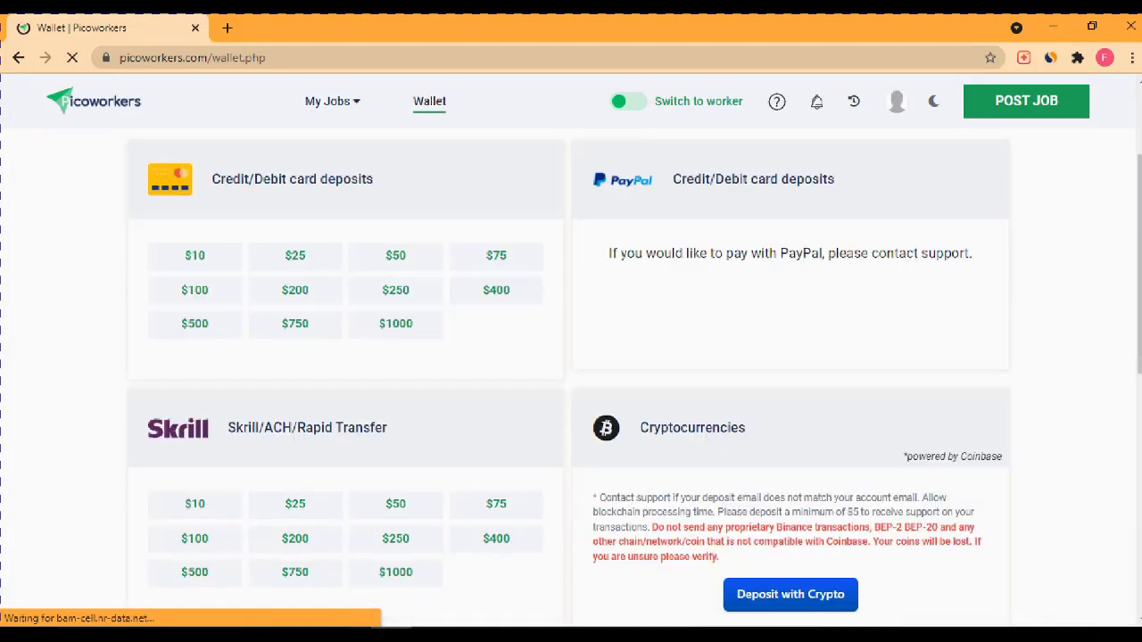
scroll(395, 325, "down", 3)
scroll(395, 454, "up", 5)
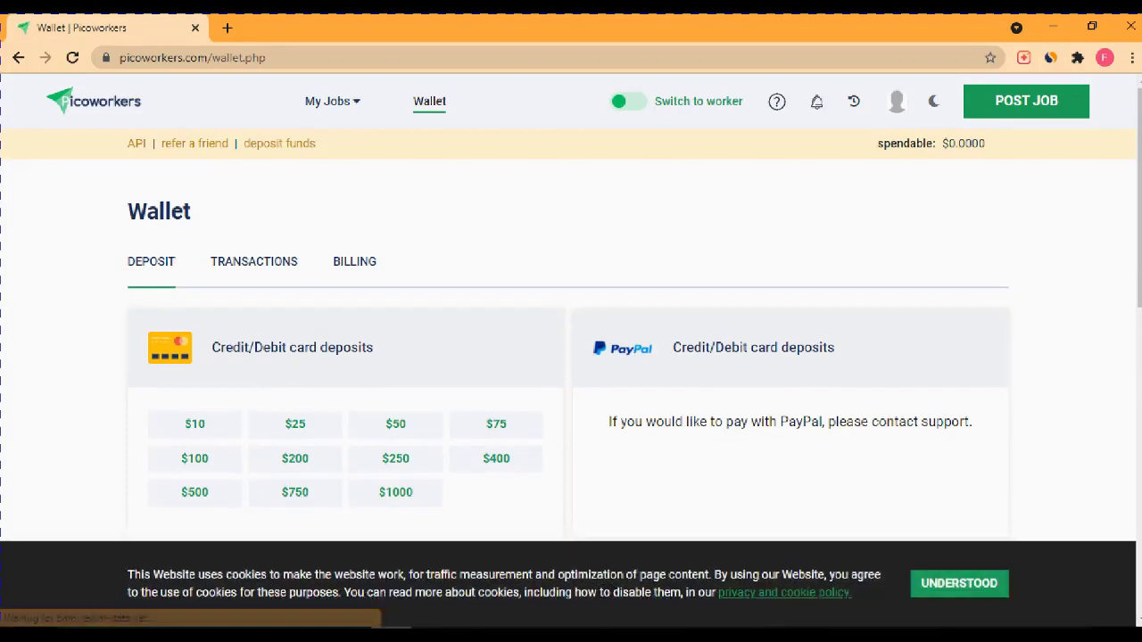
scroll(294, 290, "down", 2)
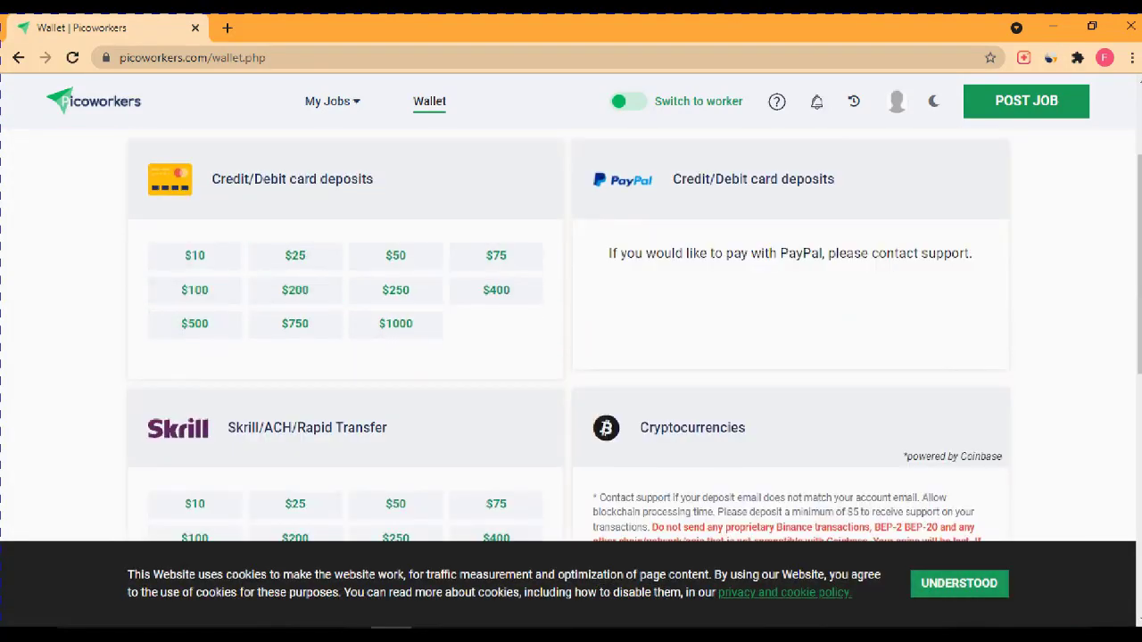
scroll(571, 339, "down", 4)
scroll(569, 331, "down", 1)
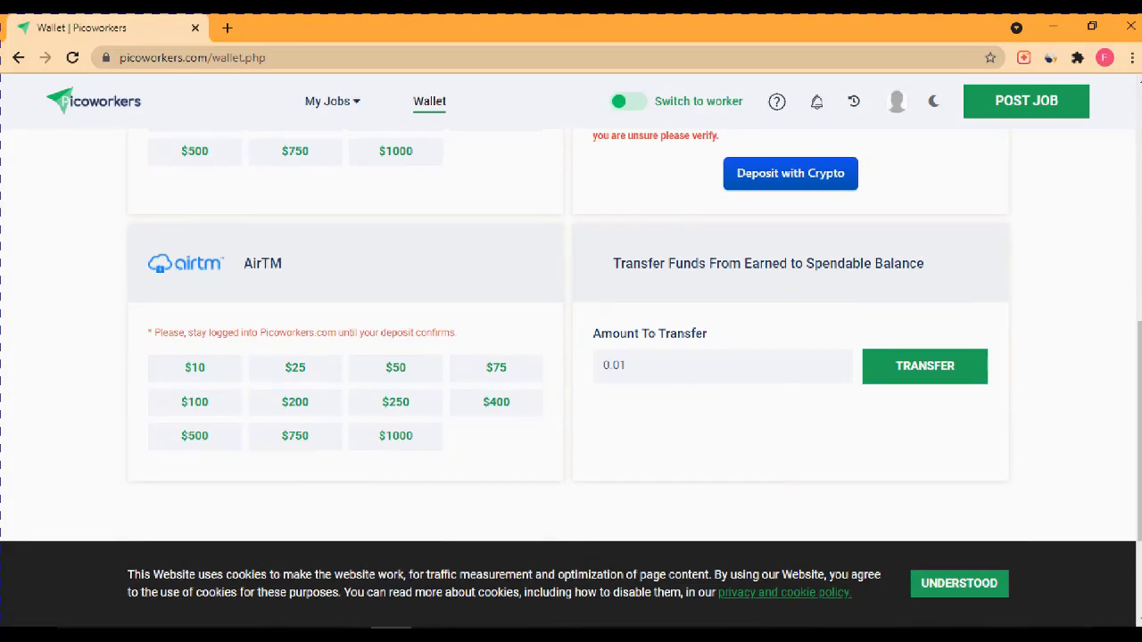
scroll(571, 339, "down", 2)
scroll(571, 339, "up", 8)
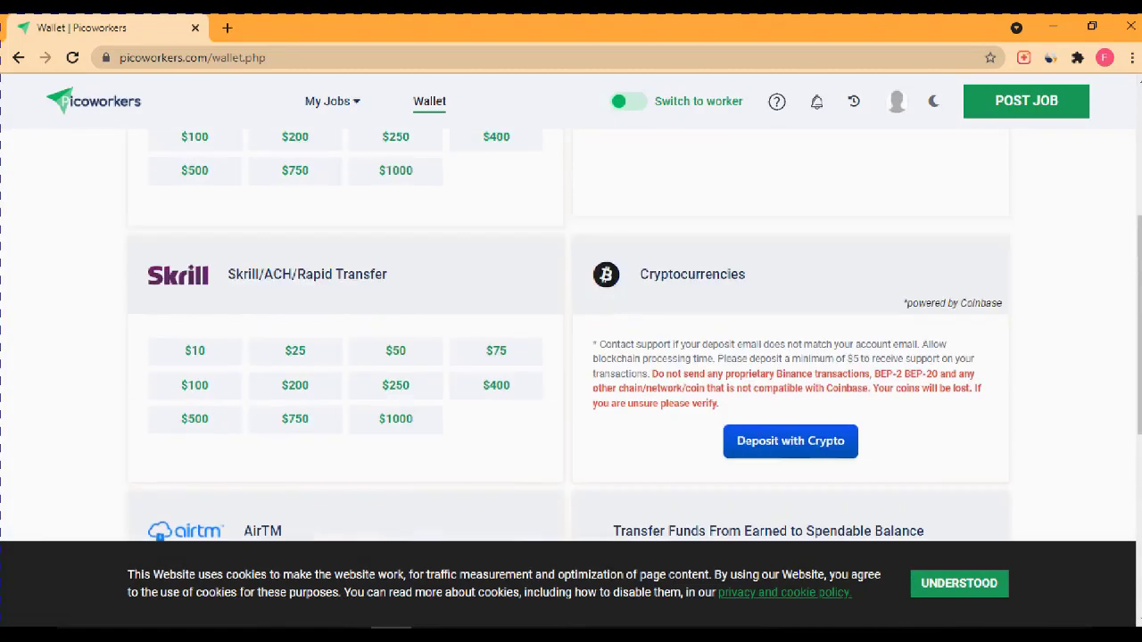
scroll(571, 339, "up", 2)
scroll(571, 339, "down", 3)
scroll(571, 339, "up", 3)
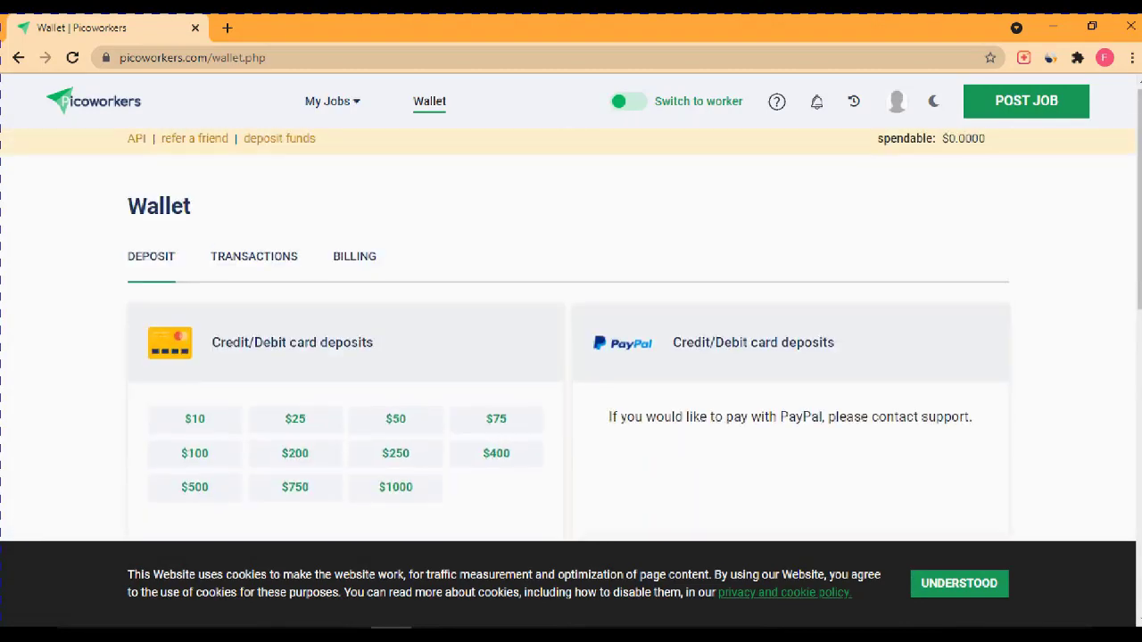
scroll(395, 339, "down", 4)
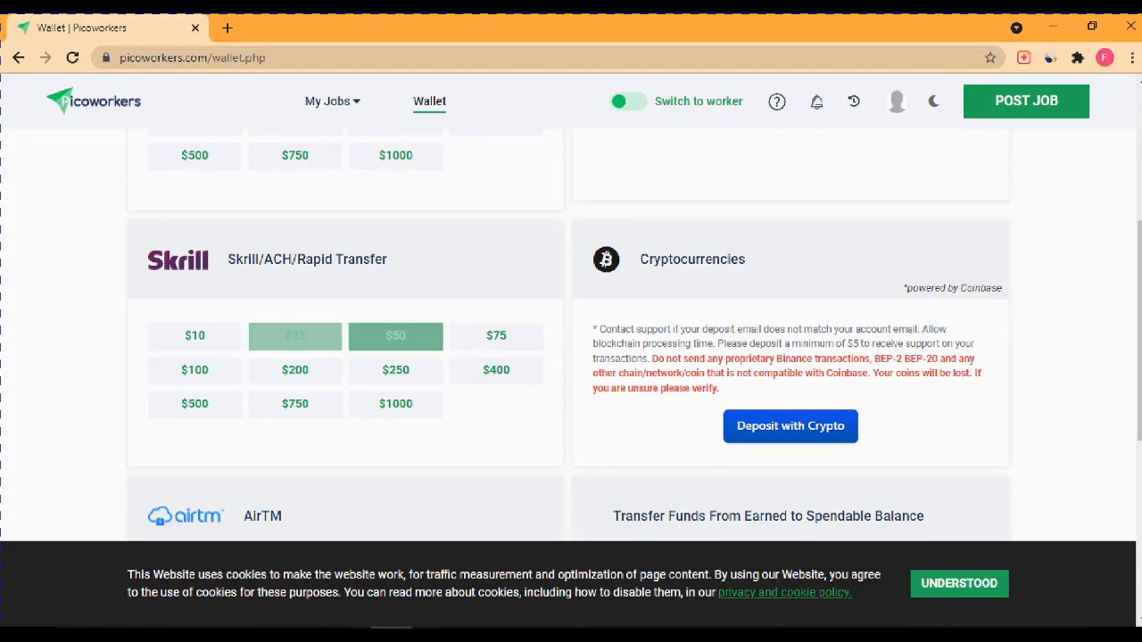
Step: Open the checkout for a $25 credit/debit card deposit to view its payment form, and return to the wallet
left_click(395, 335)
scroll(194, 374, "up", 4)
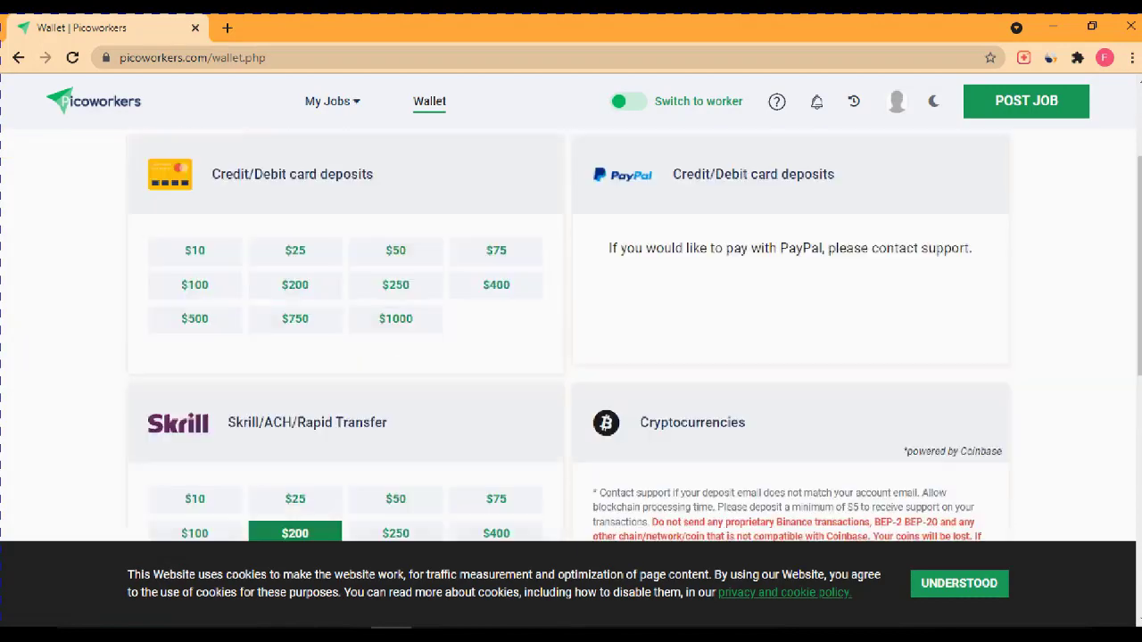
scroll(195, 374, "down", 1)
left_click(195, 340)
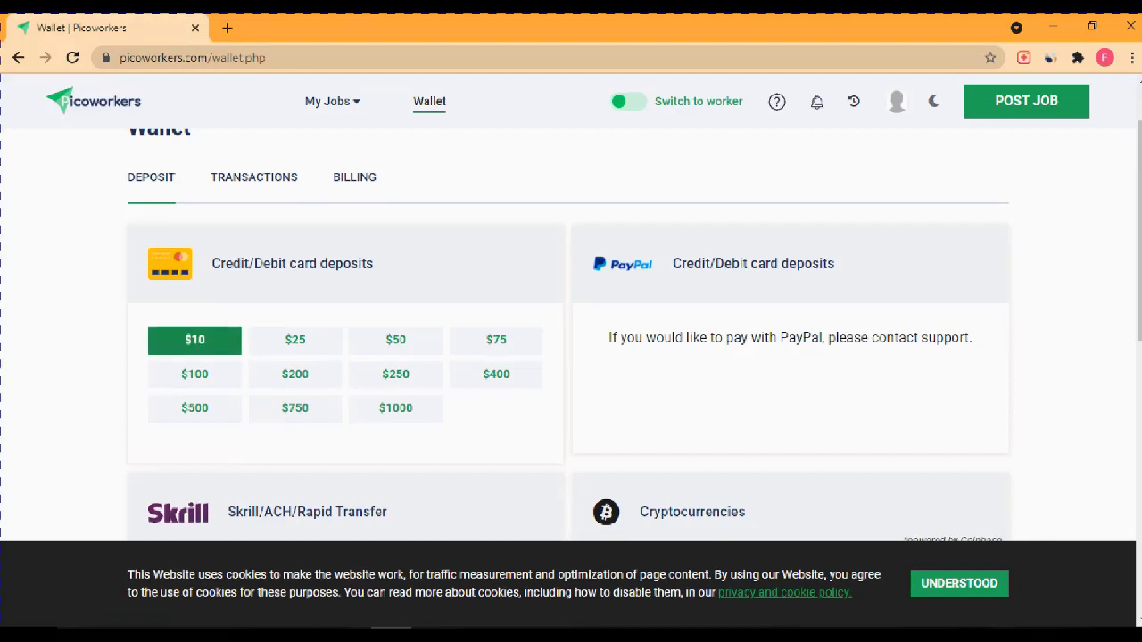
left_click(294, 340)
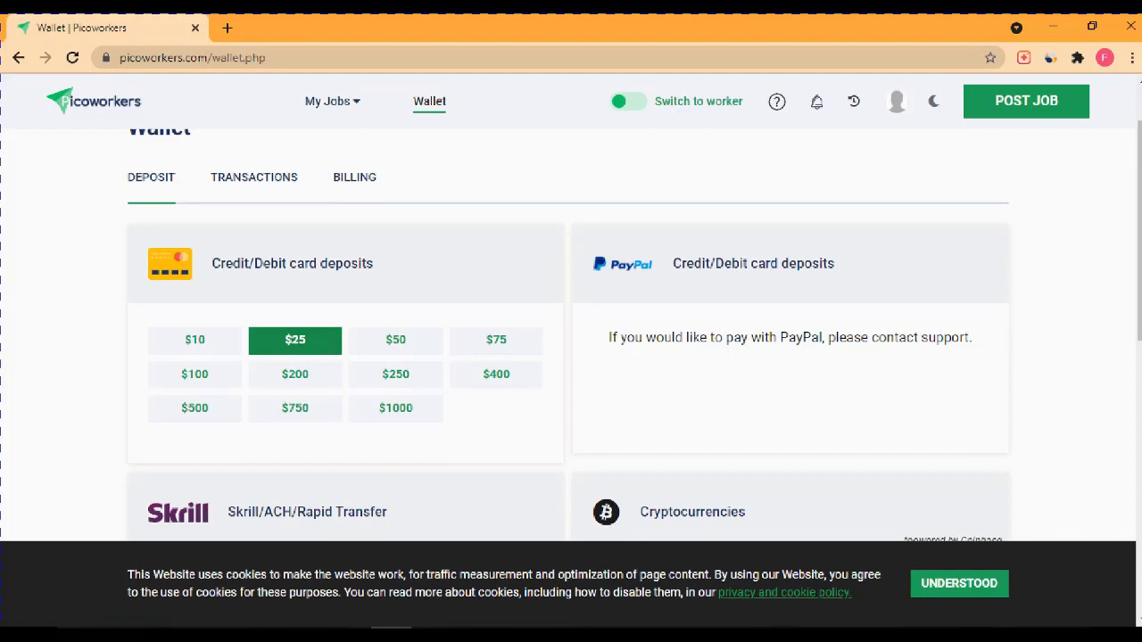
left_click(195, 340)
left_click(295, 340)
left_click(396, 340)
left_click(396, 407)
left_click(496, 374)
left_click(496, 340)
left_click(295, 340)
scroll(295, 340, "down", 3)
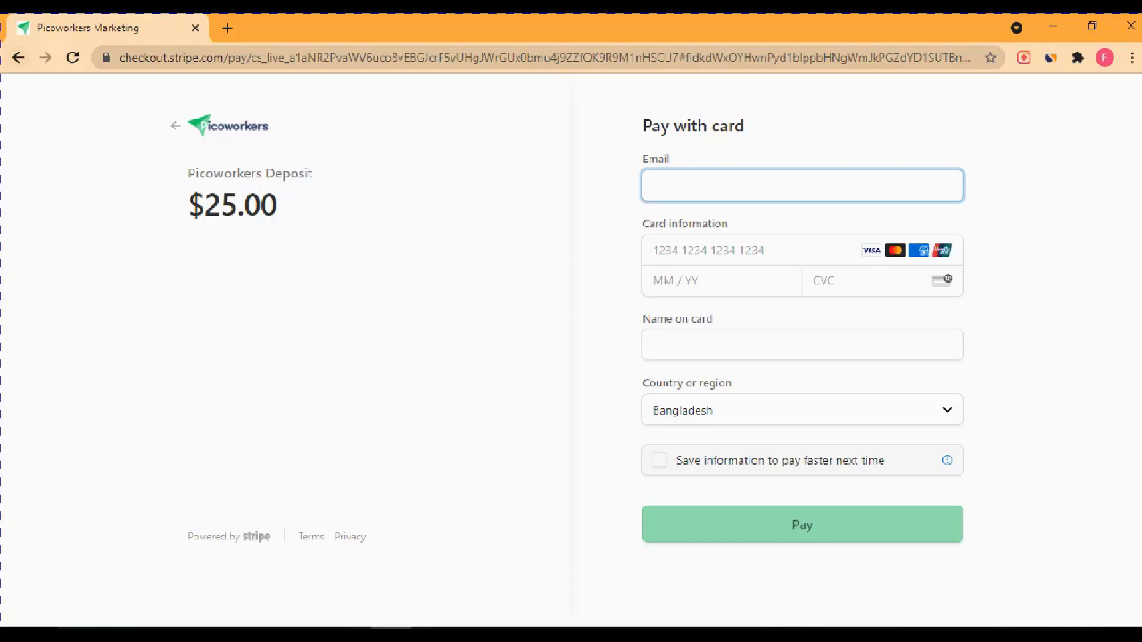
key("alt+Left")
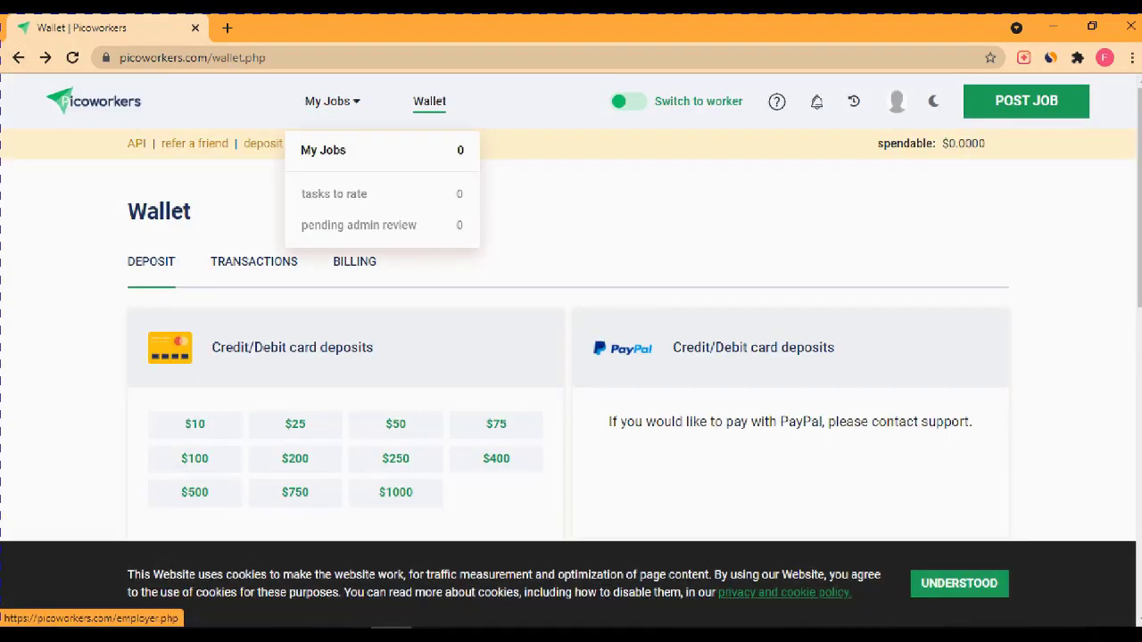
Step: Open the employer's job list, dismiss the Internet Download Manager alert, and start posting a new job
left_click(327, 101)
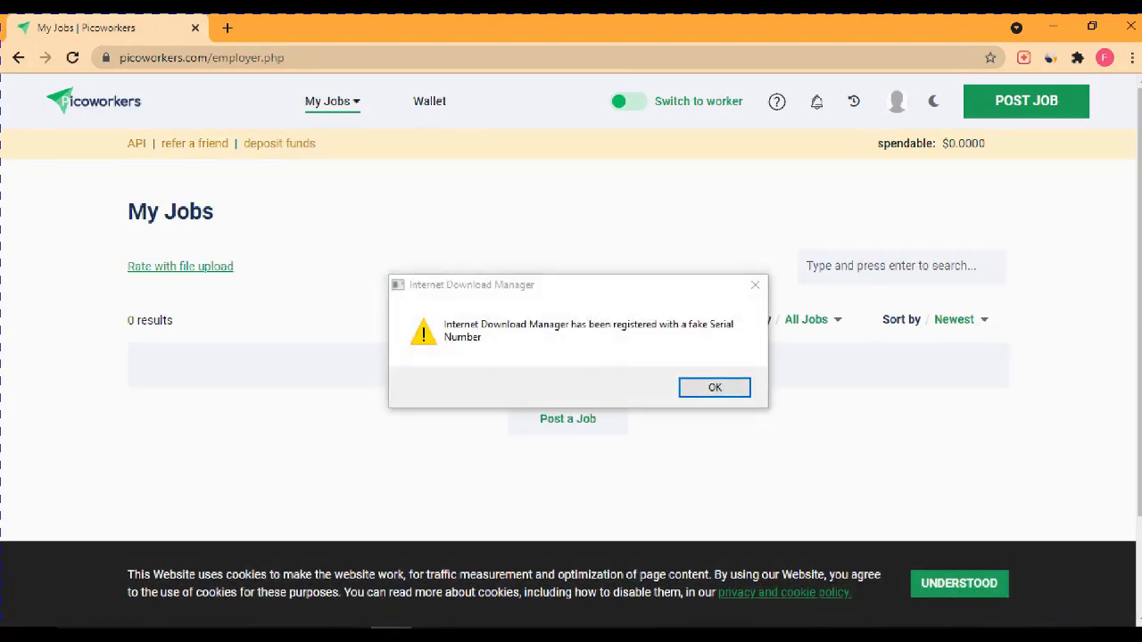
key("Return")
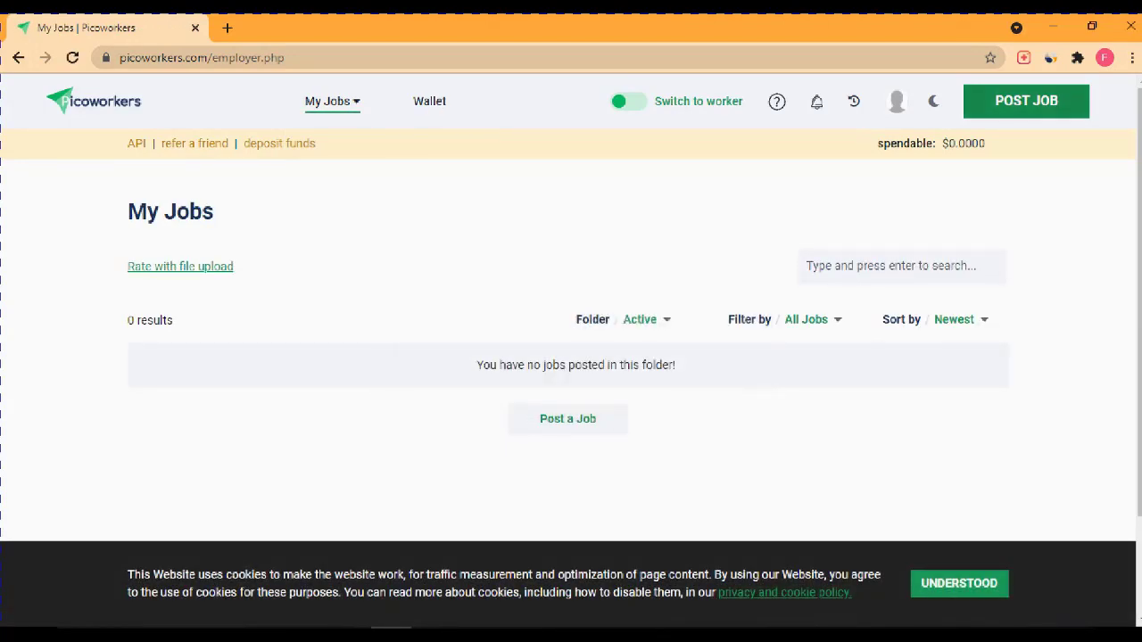
left_click(1026, 101)
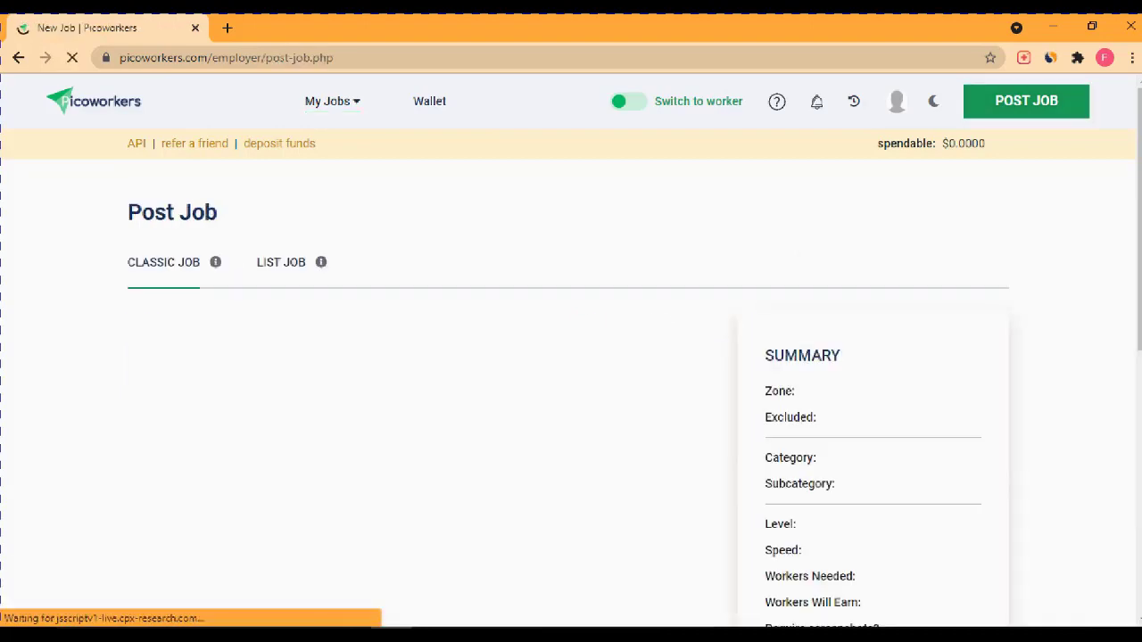
Step: Examine the classic job form's targeting zones, its list of excludable countries and the job summary
scroll(571, 357, "down", 1)
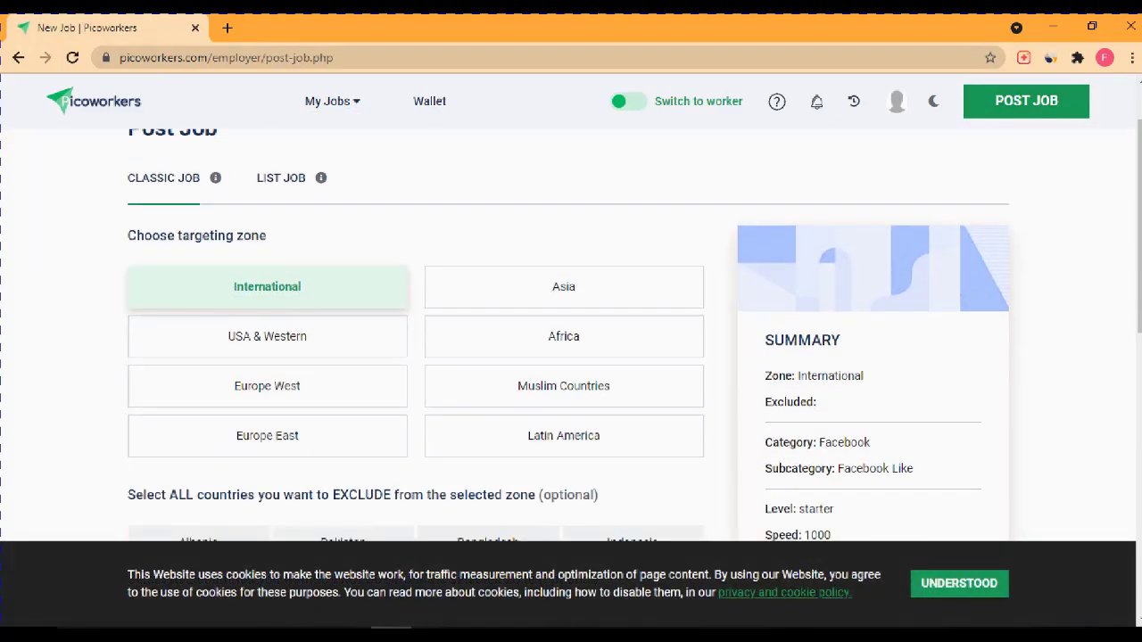
scroll(571, 357, "up", 1)
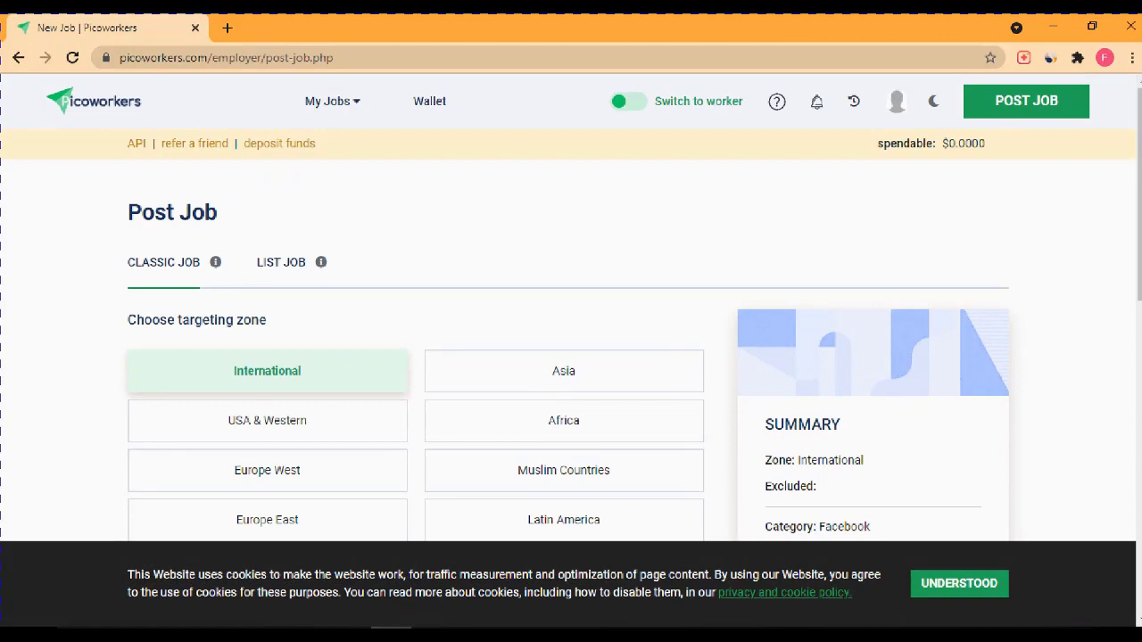
scroll(571, 357, "down", 4)
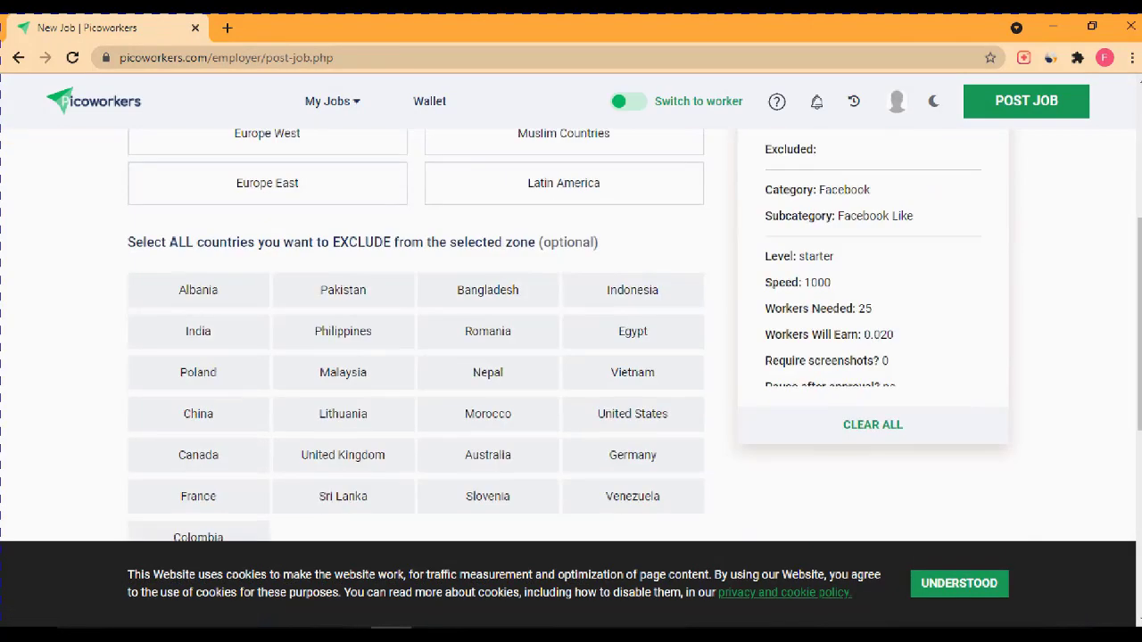
scroll(571, 356, "up", 2)
scroll(871, 393, "down", 2)
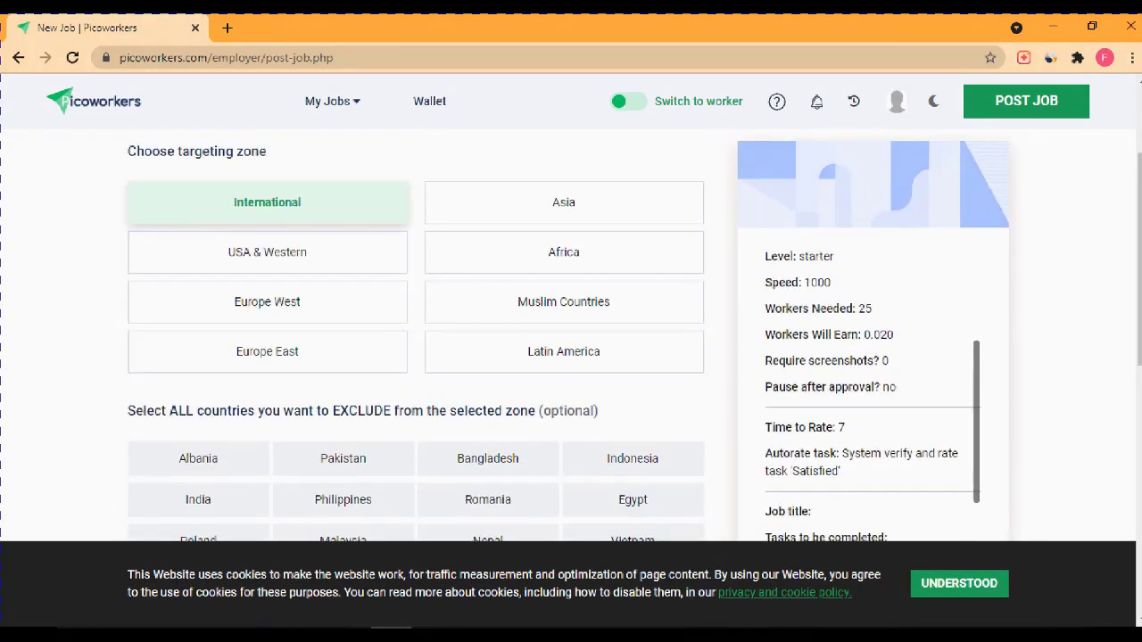
scroll(871, 392, "up", 2)
scroll(871, 393, "down", 3)
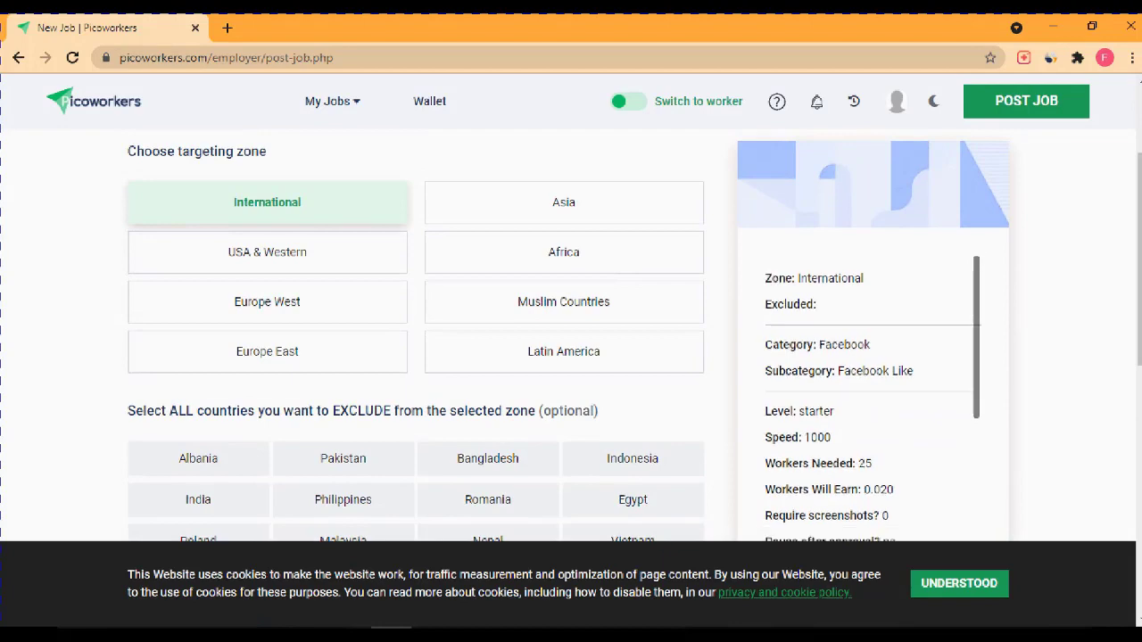
scroll(872, 393, "up", 3)
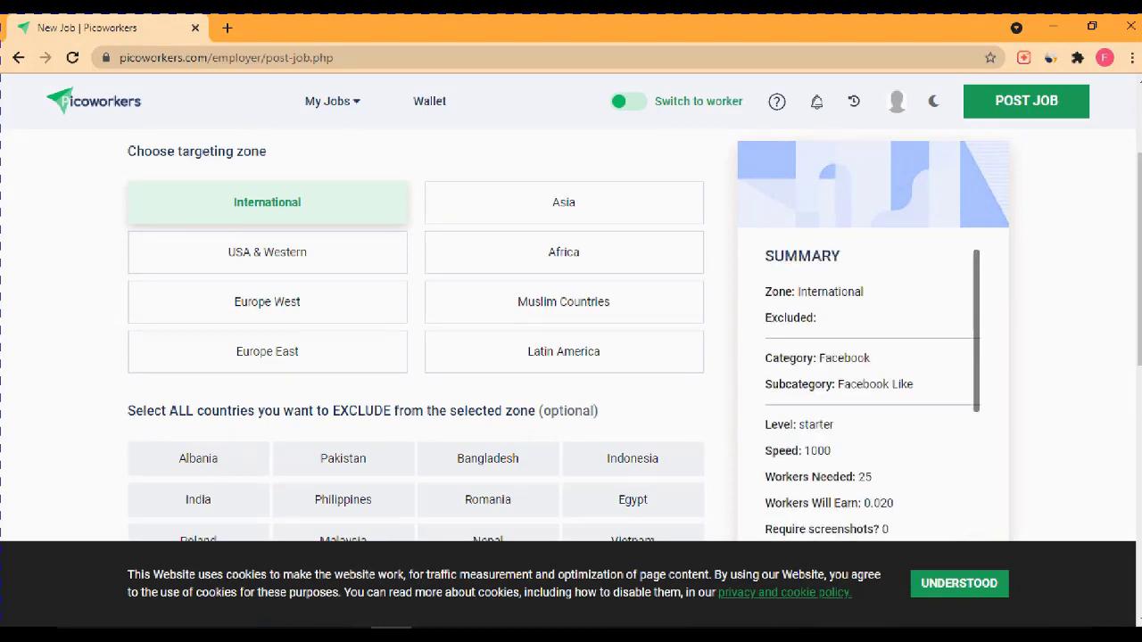
scroll(872, 393, "down", 6)
scroll(872, 393, "up", 2)
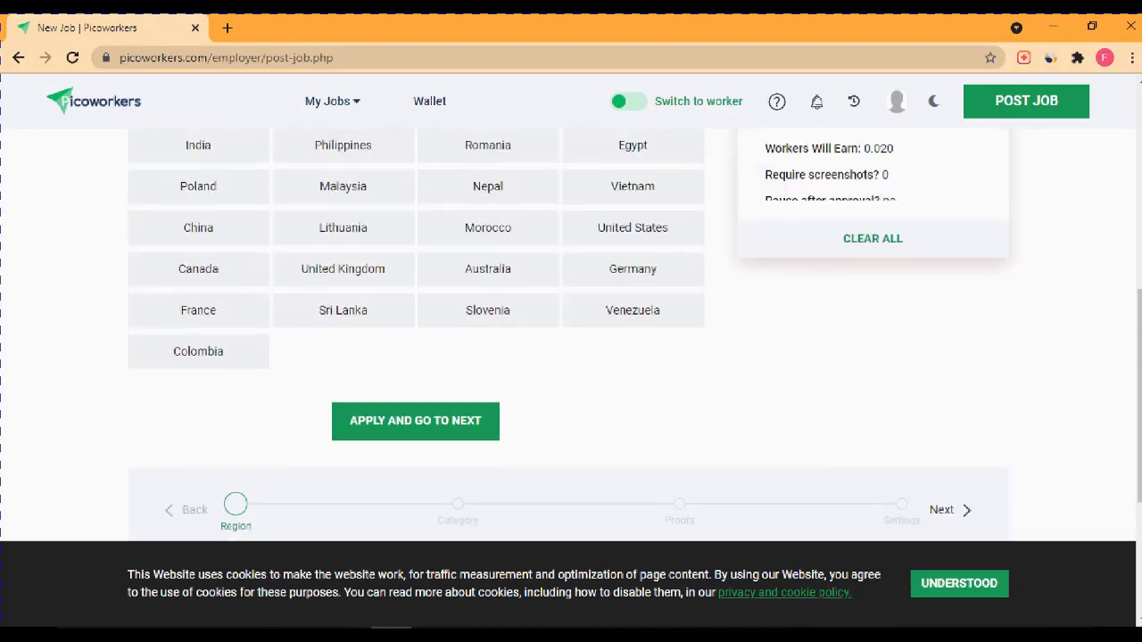
scroll(571, 335, "down", 2)
scroll(571, 336, "up", 4)
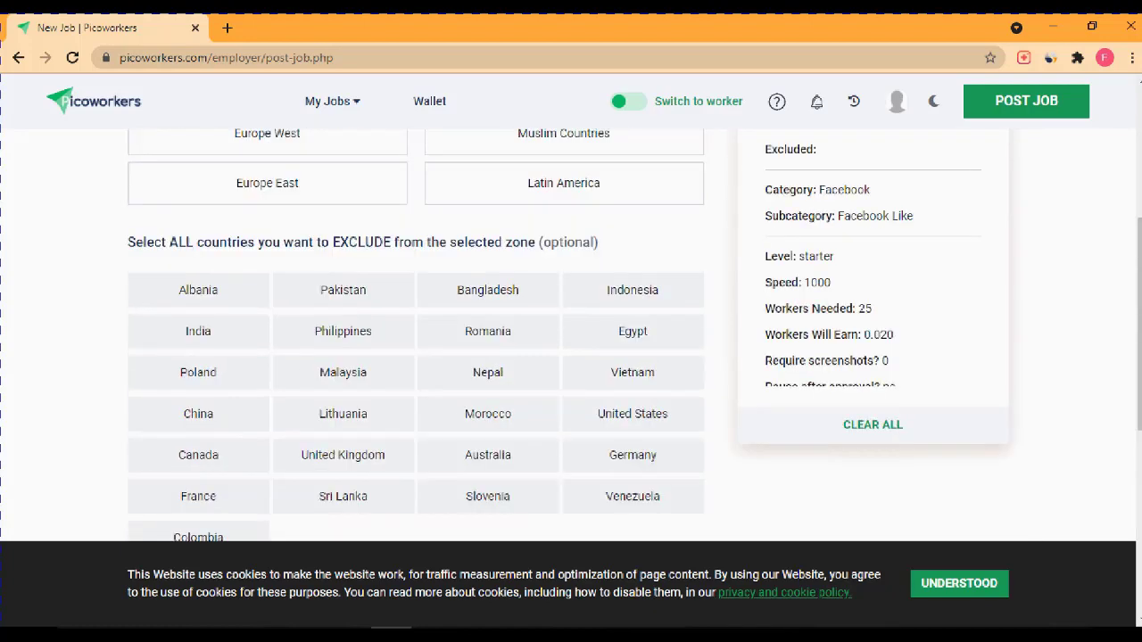
scroll(571, 335, "up", 3)
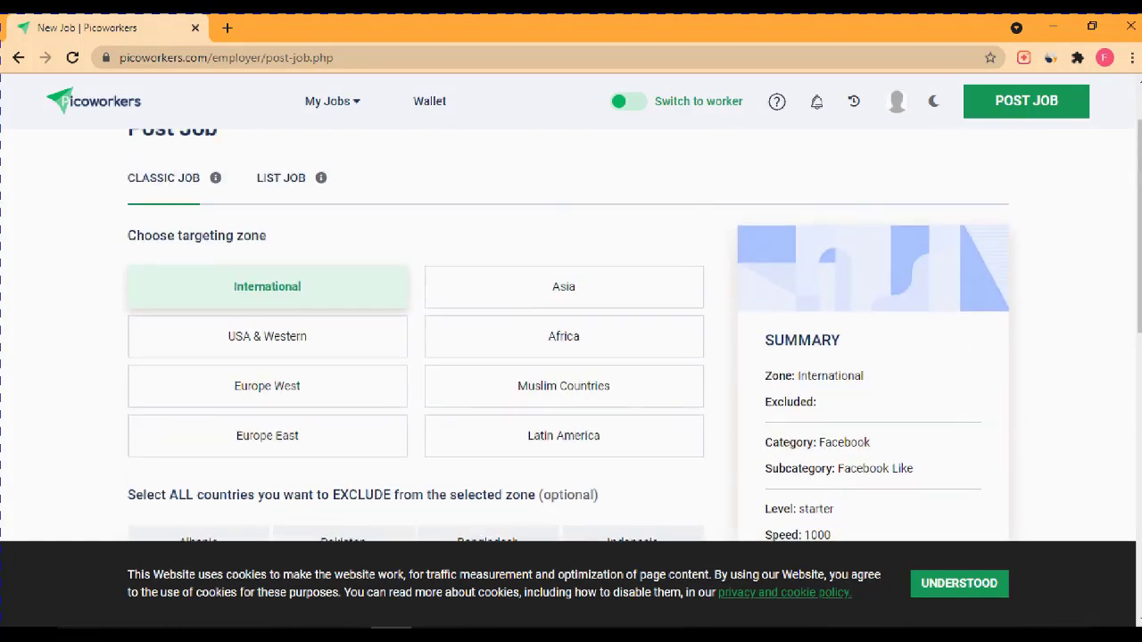
scroll(871, 375, "down", 1)
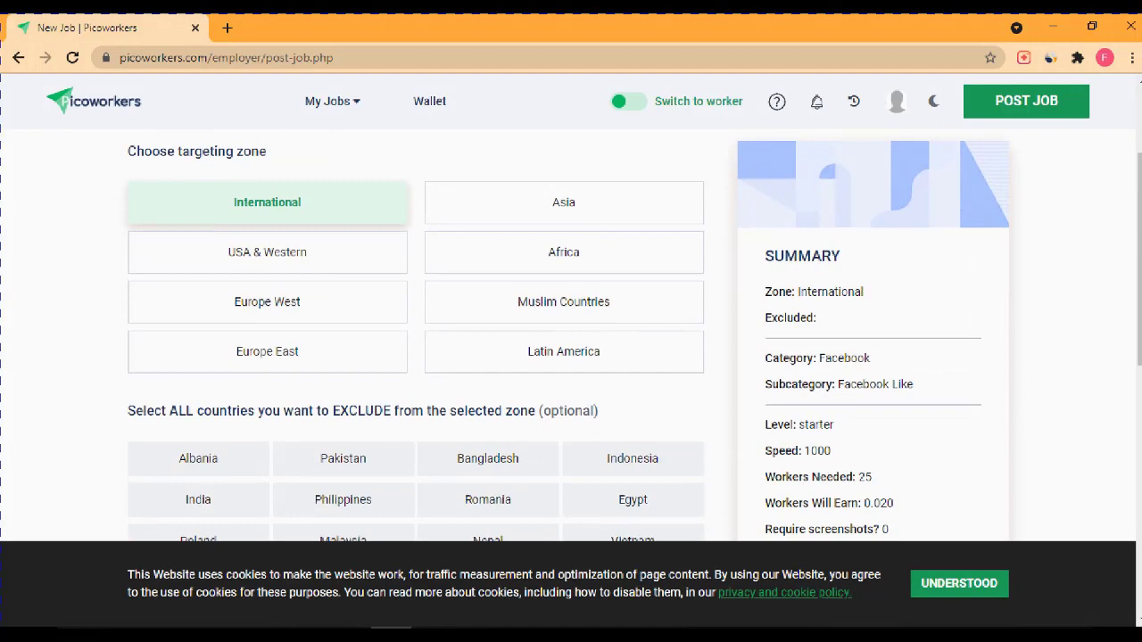
left_click(990, 634)
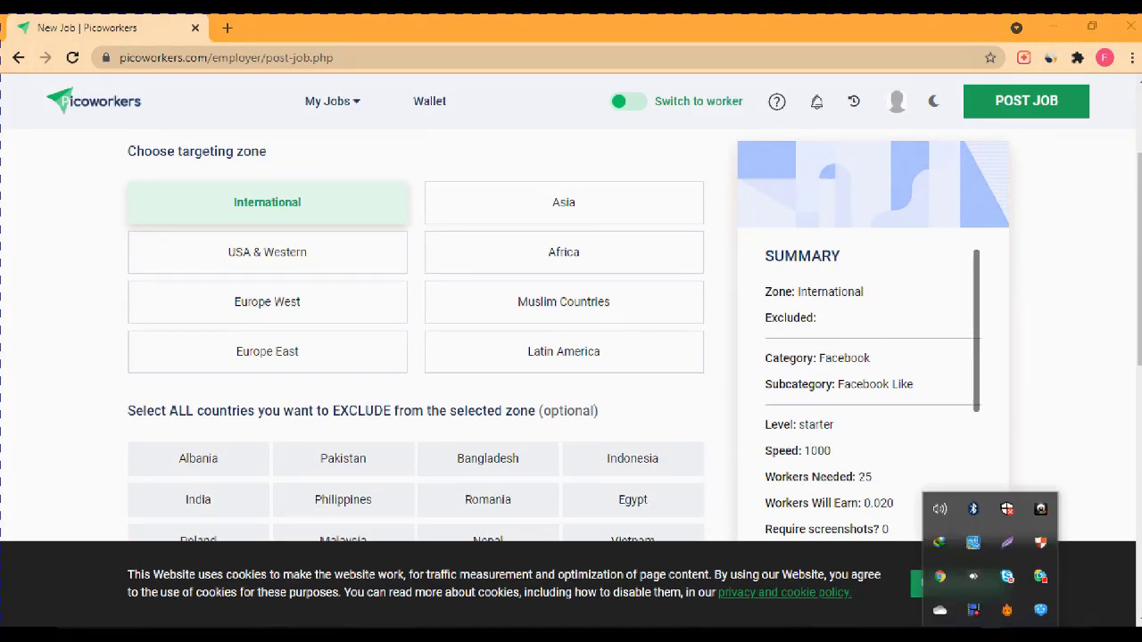
left_click(1007, 542)
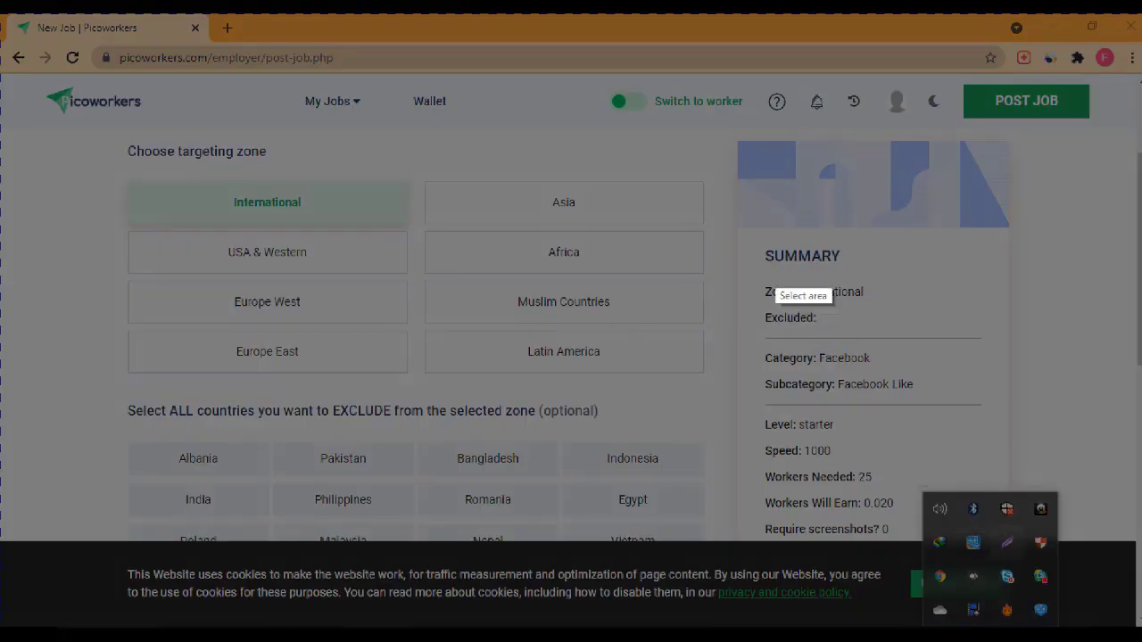
left_click_drag(744, 231, 928, 541)
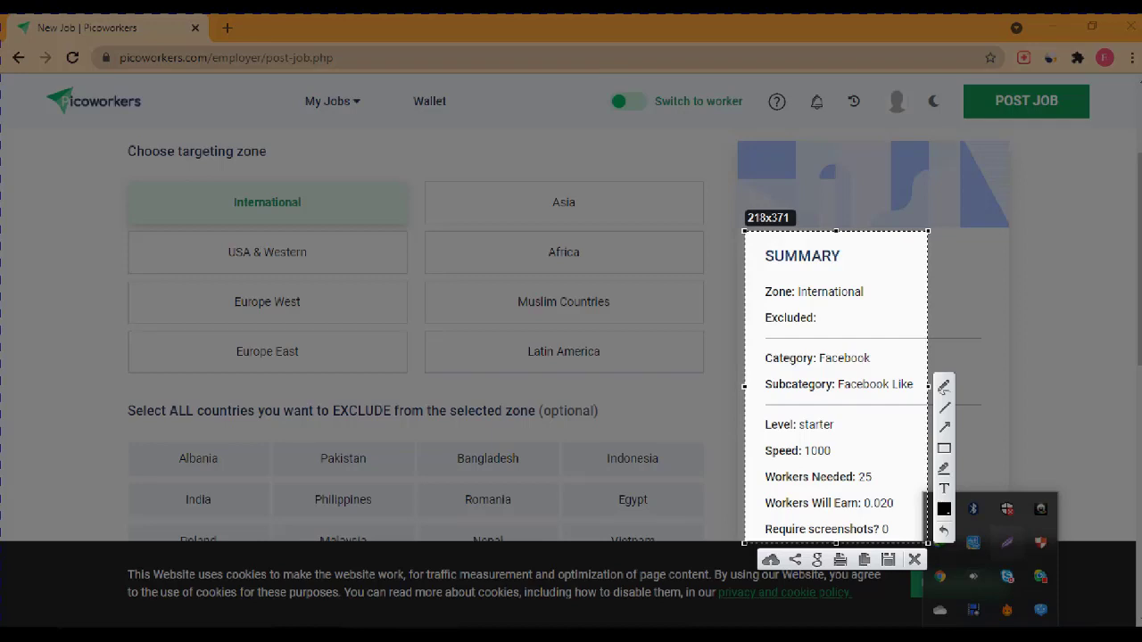
left_click(914, 559)
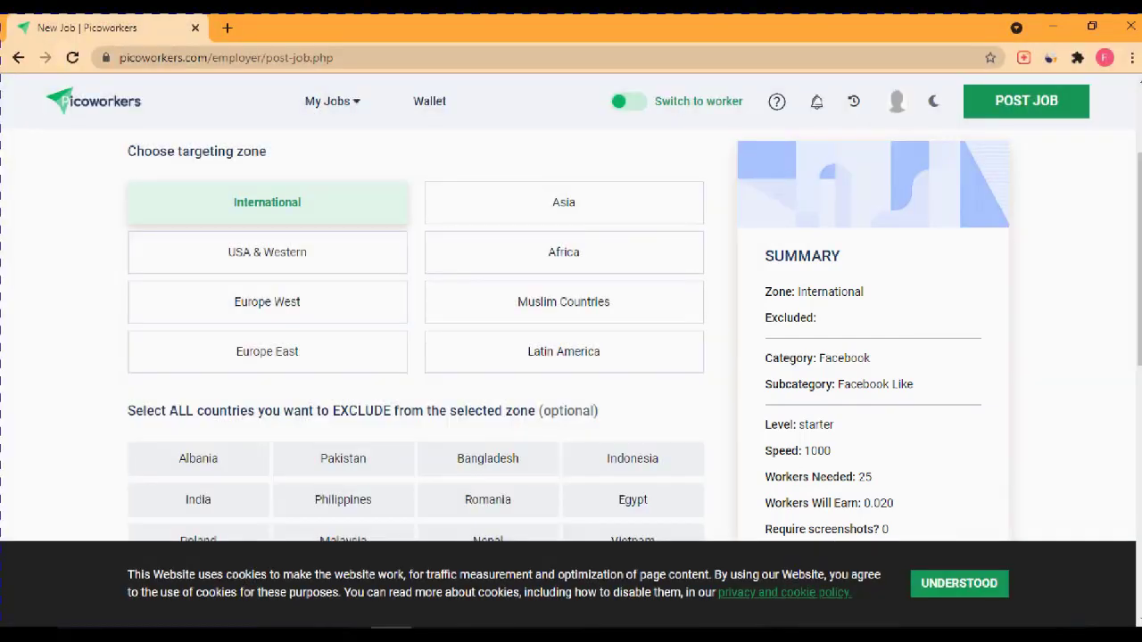
Step: Read through the job summary, from zone, category and worker settings to rating time, job title, tasks and required proofs
scroll(872, 383, "down", 2)
scroll(873, 384, "up", 1)
scroll(873, 383, "up", 1)
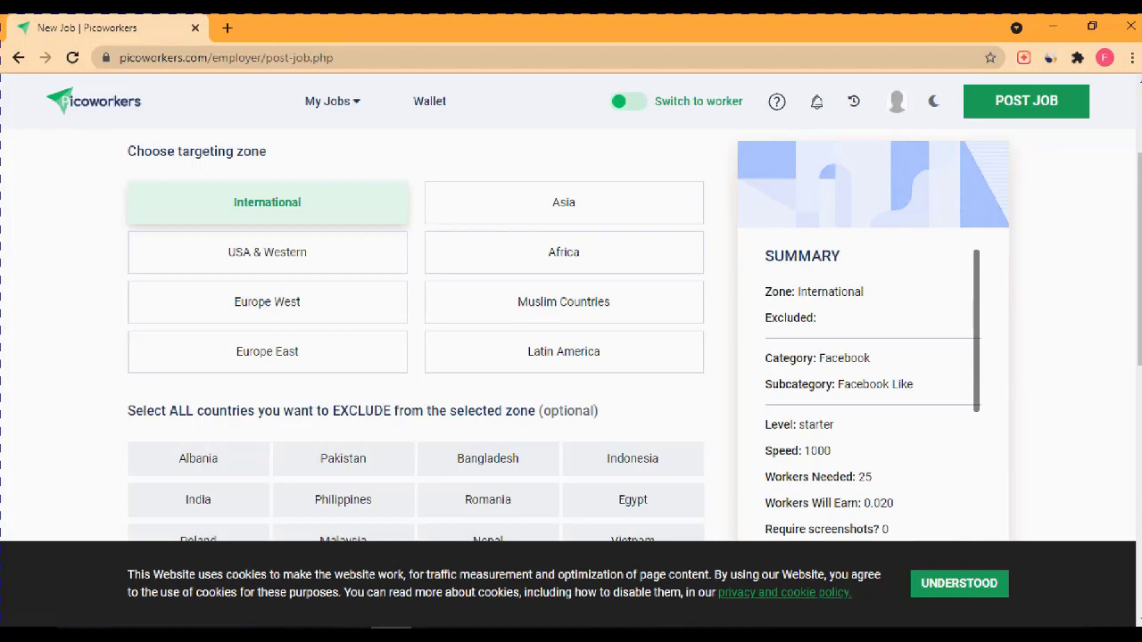
scroll(872, 384, "up", 1)
left_click_drag(818, 358, 871, 358)
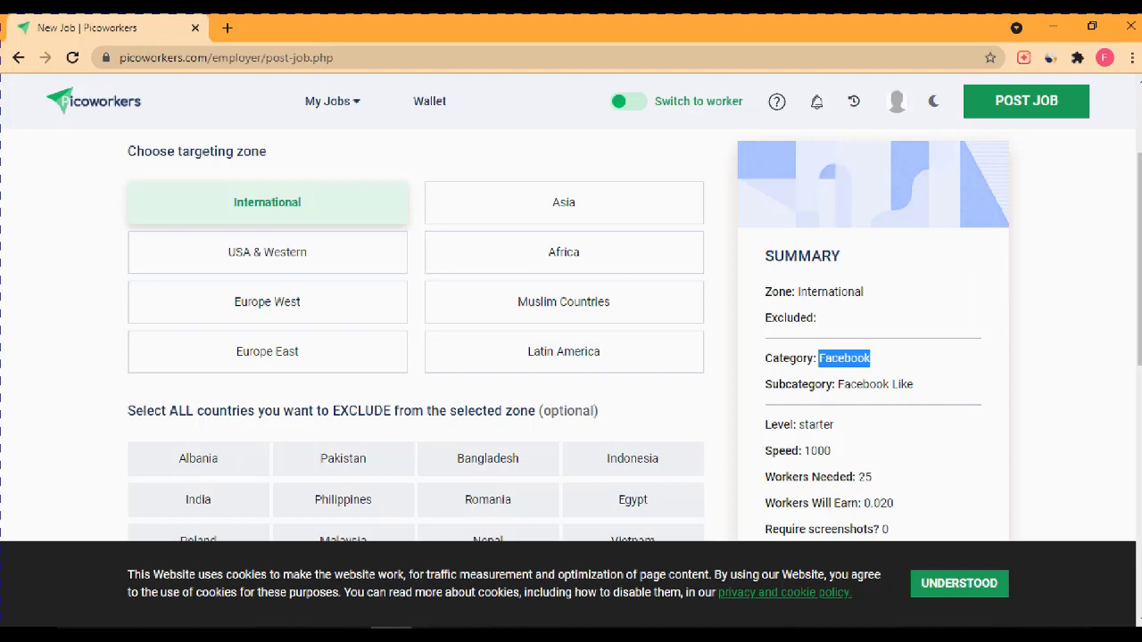
left_click(844, 358)
scroll(872, 393, "down", 2)
scroll(872, 393, "up", 2)
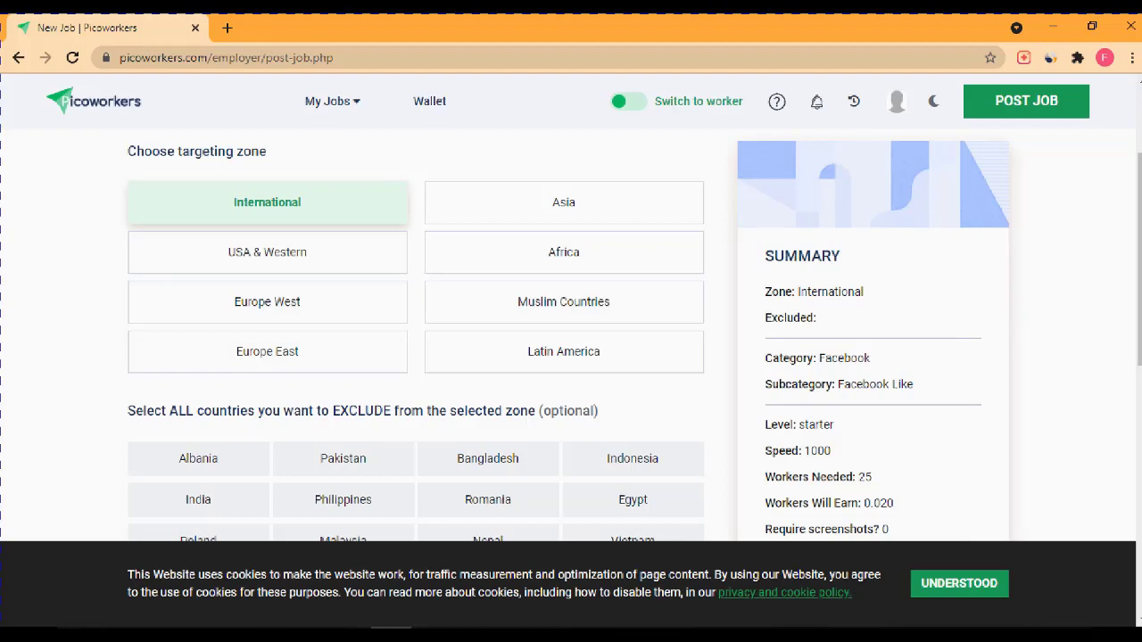
scroll(873, 395, "down", 1)
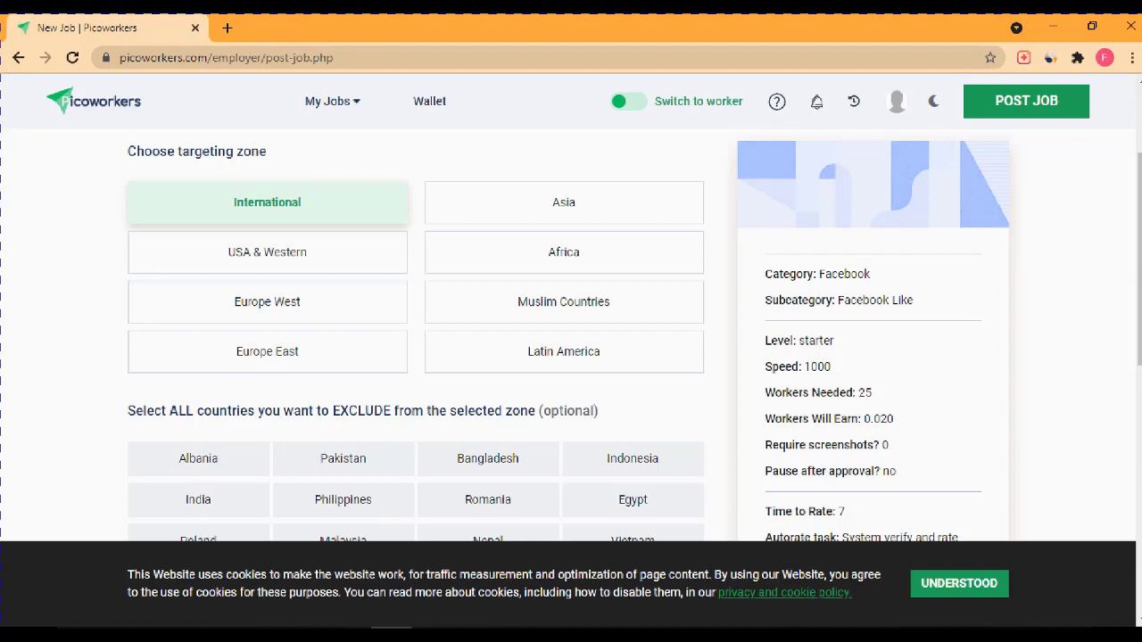
scroll(872, 383, "down", 4)
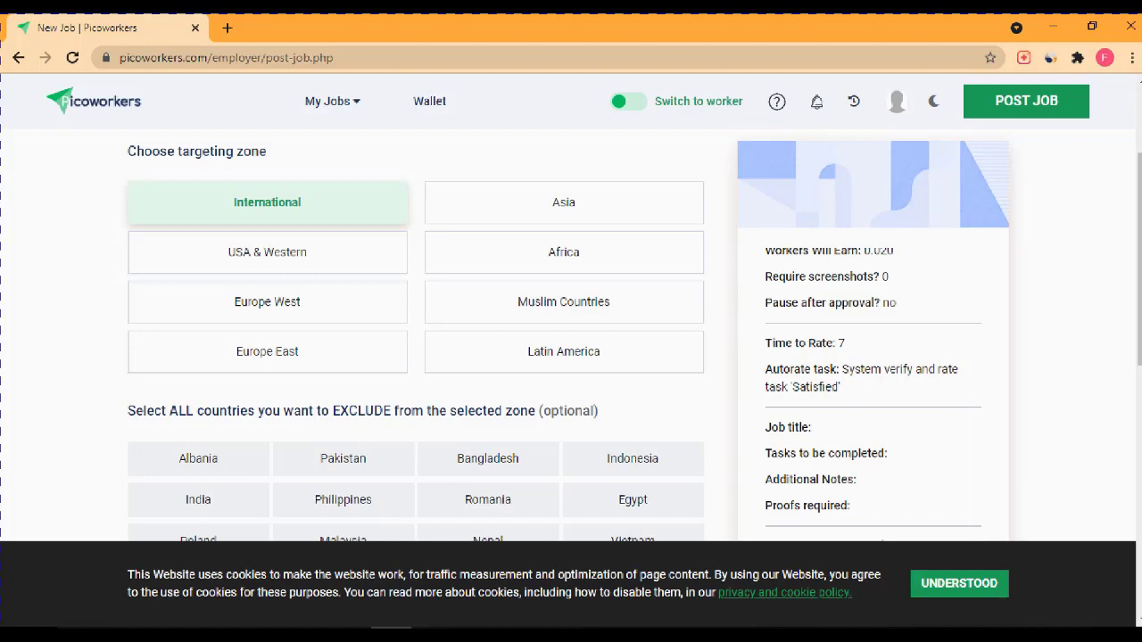
Step: Set the job's targeting zone to USA & Western and review the countries that can be excluded from it
scroll(571, 339, "up", 2)
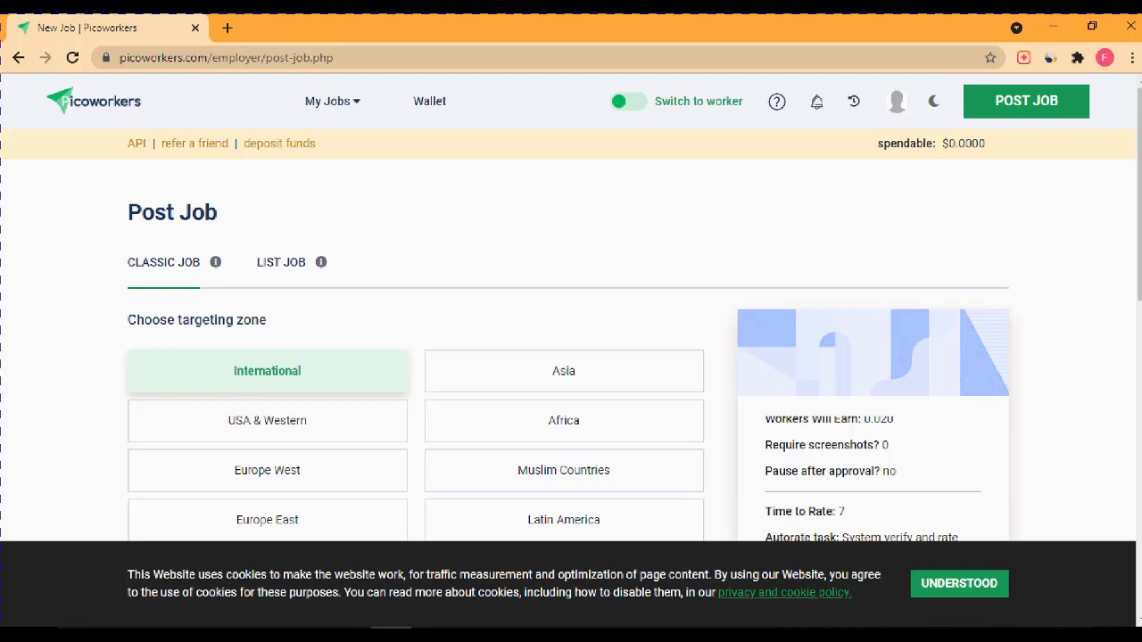
left_click(267, 420)
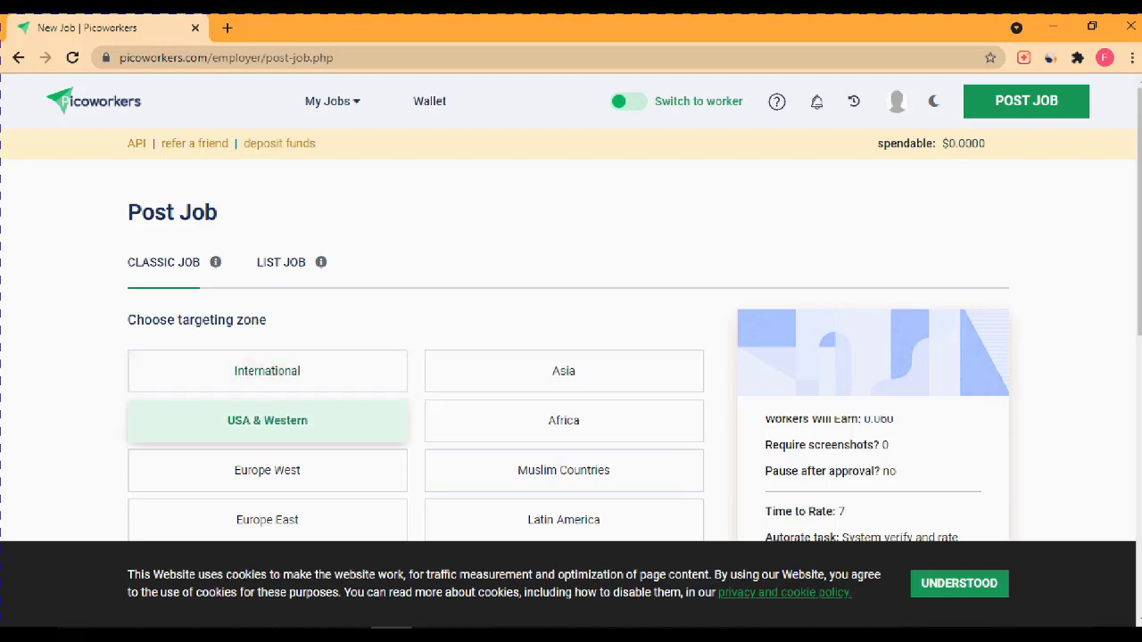
scroll(570, 357, "down", 3)
scroll(571, 356, "down", 2)
scroll(571, 356, "up", 2)
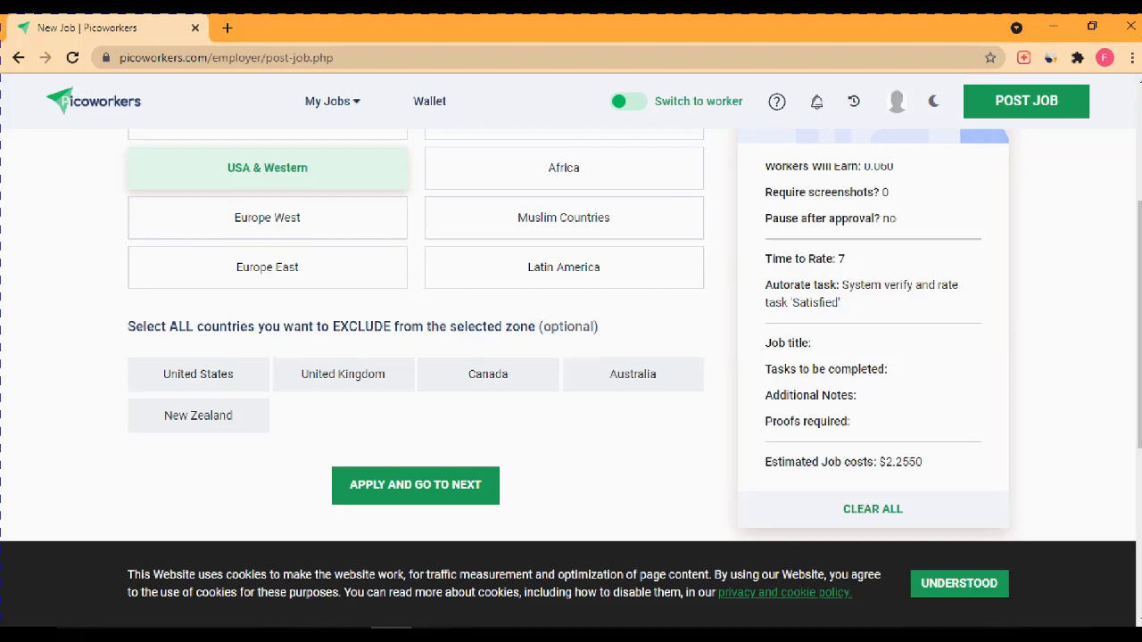
scroll(571, 330, "down", 1)
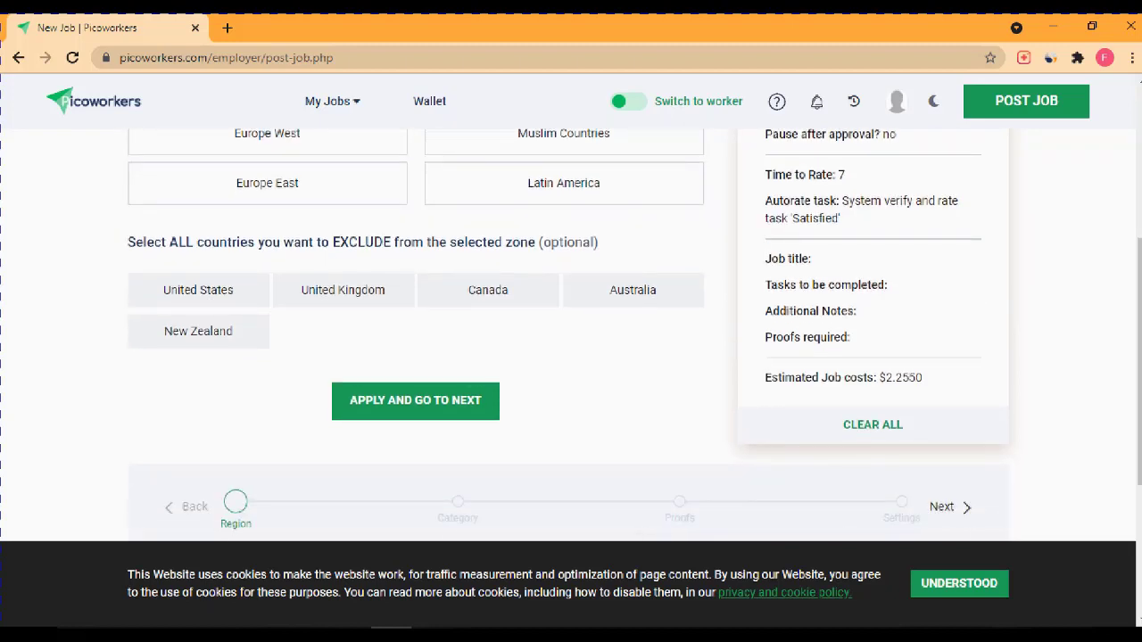
Step: Exclude the United States from the selected zone and apply the region settings to continue to the job category
left_click(198, 290)
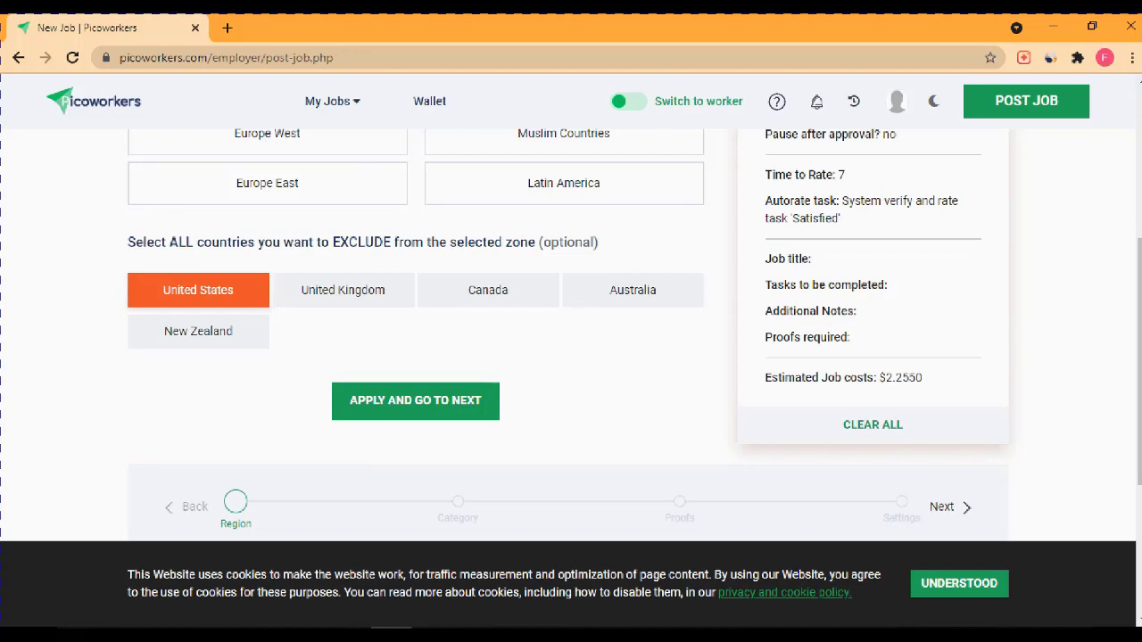
scroll(571, 335, "down", 3)
scroll(571, 335, "up", 1)
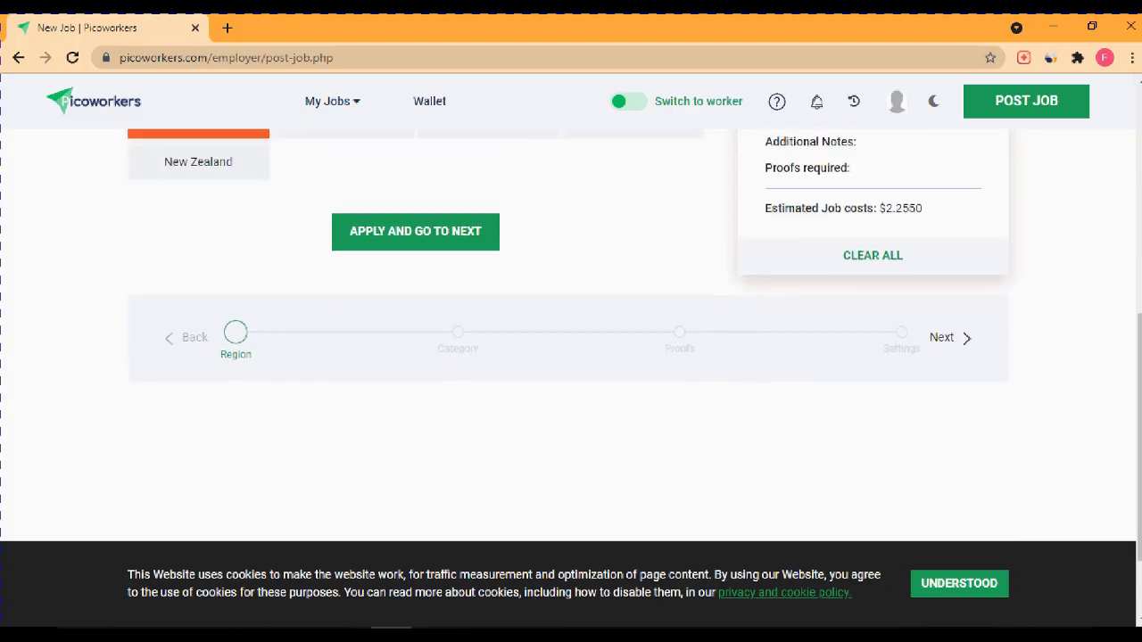
left_click(415, 232)
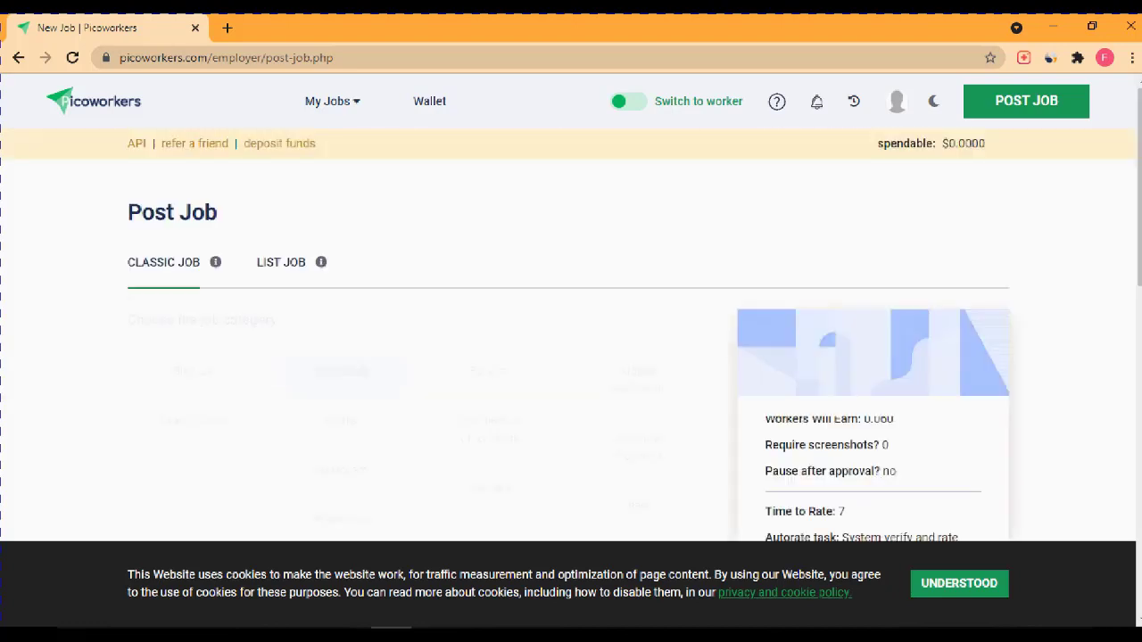
Step: Dismiss the Internet Download Manager alert, set the job category to Twitter and bring its subcategories into view
scroll(571, 315, "down", 1)
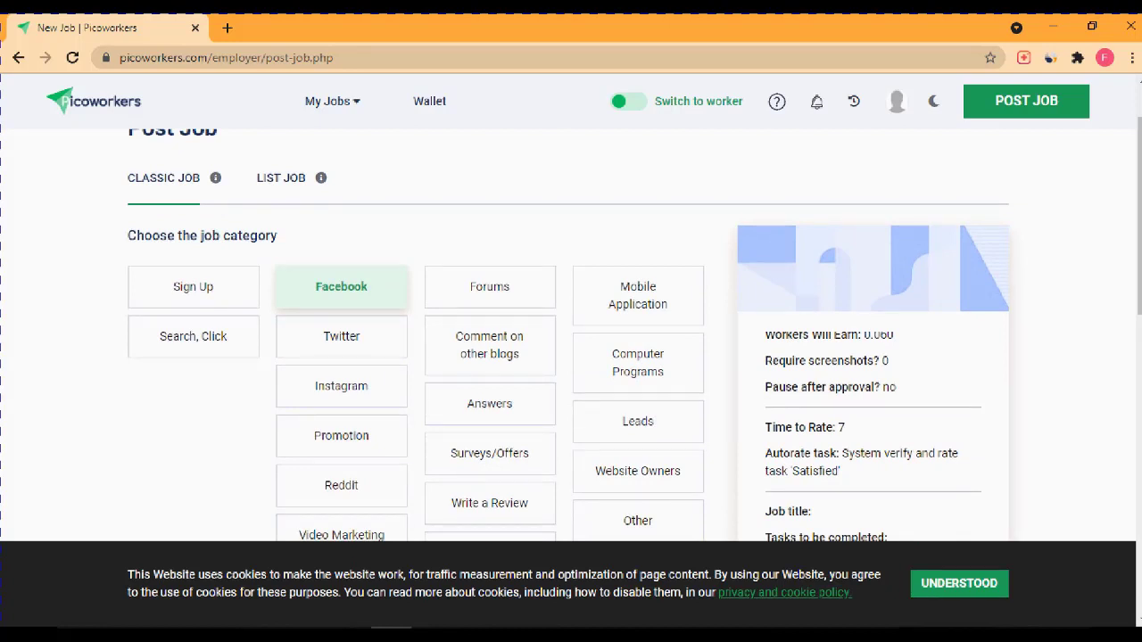
scroll(571, 315, "down", 1)
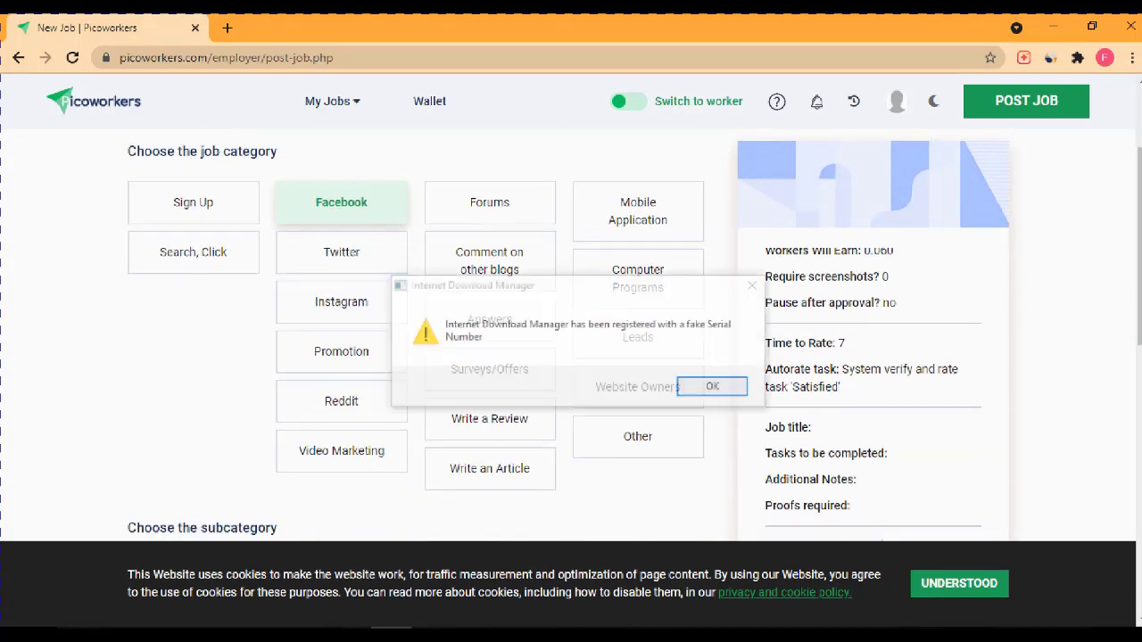
left_click(754, 285)
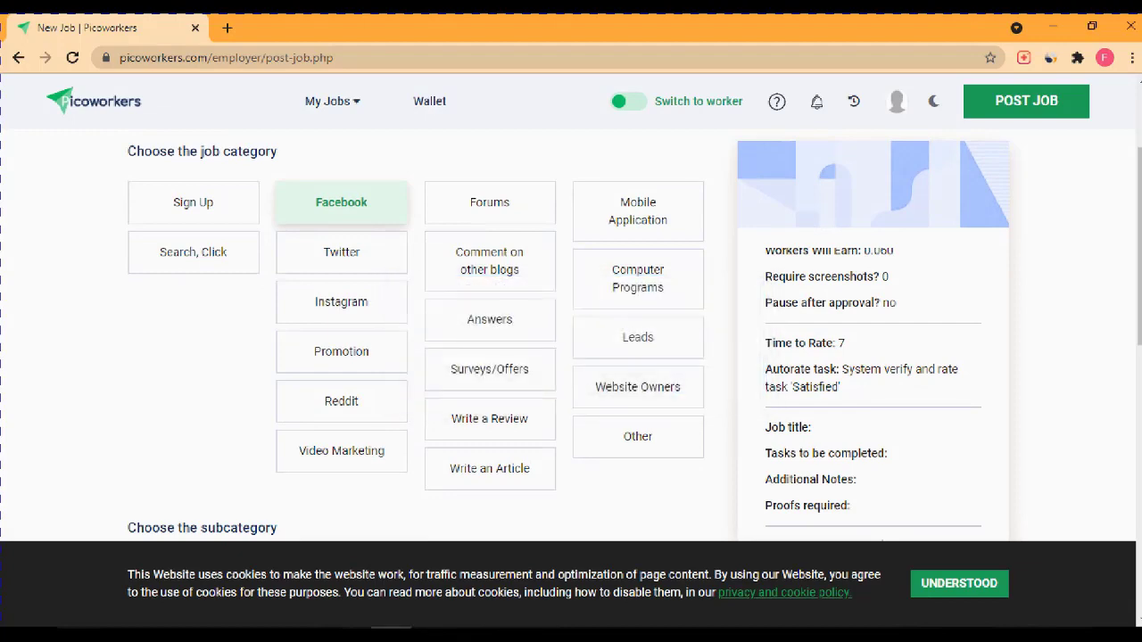
scroll(571, 315, "down", 4)
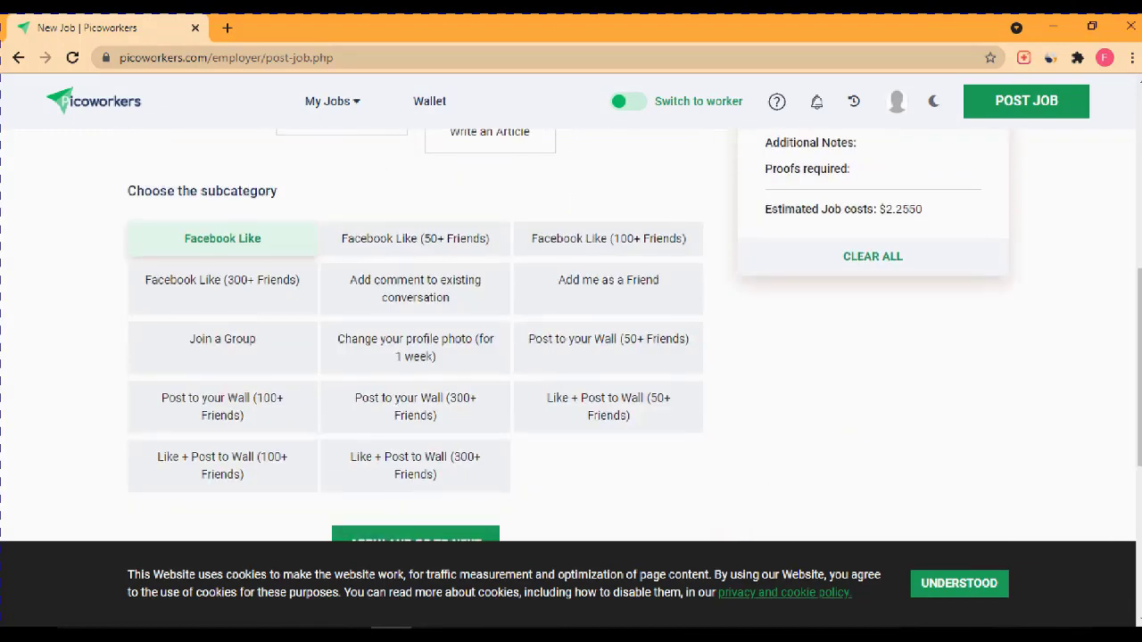
scroll(571, 315, "up", 5)
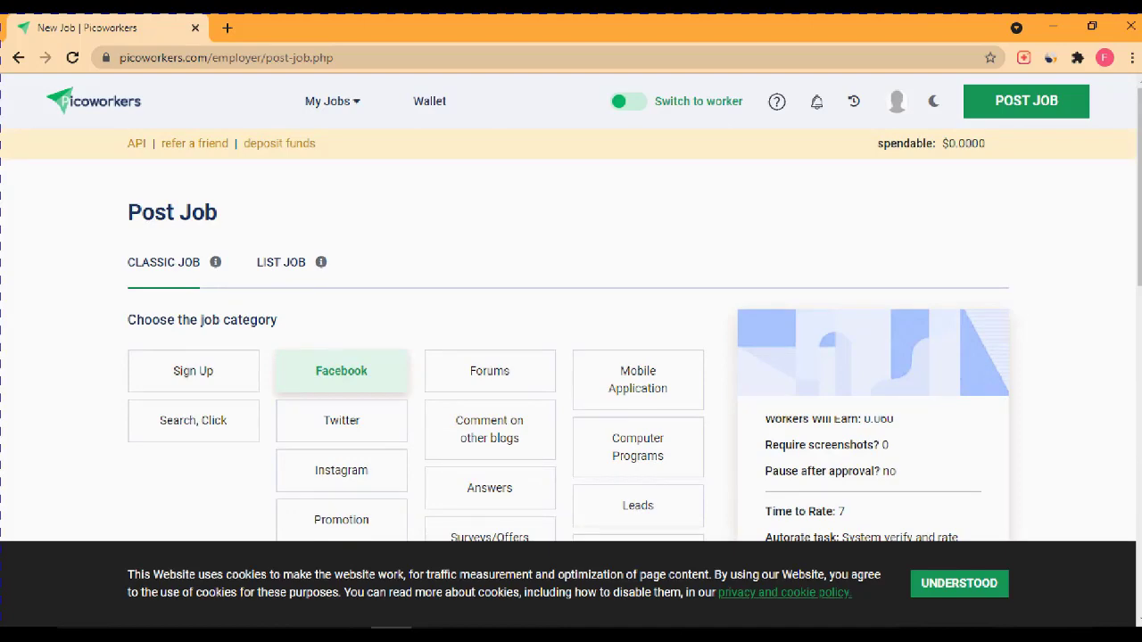
left_click(341, 421)
scroll(571, 315, "down", 4)
scroll(571, 315, "down", 2)
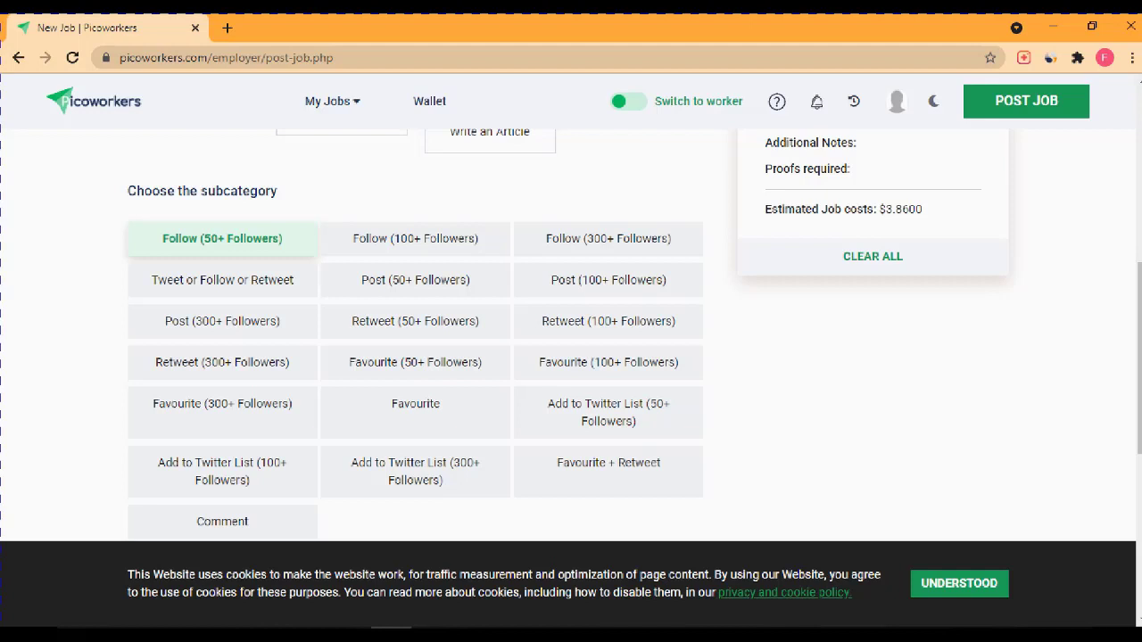
Step: Review the Twitter subcategories, from Follow and Post to Retweet, Favourite, Twitter List and Comment
scroll(571, 339, "down", 2)
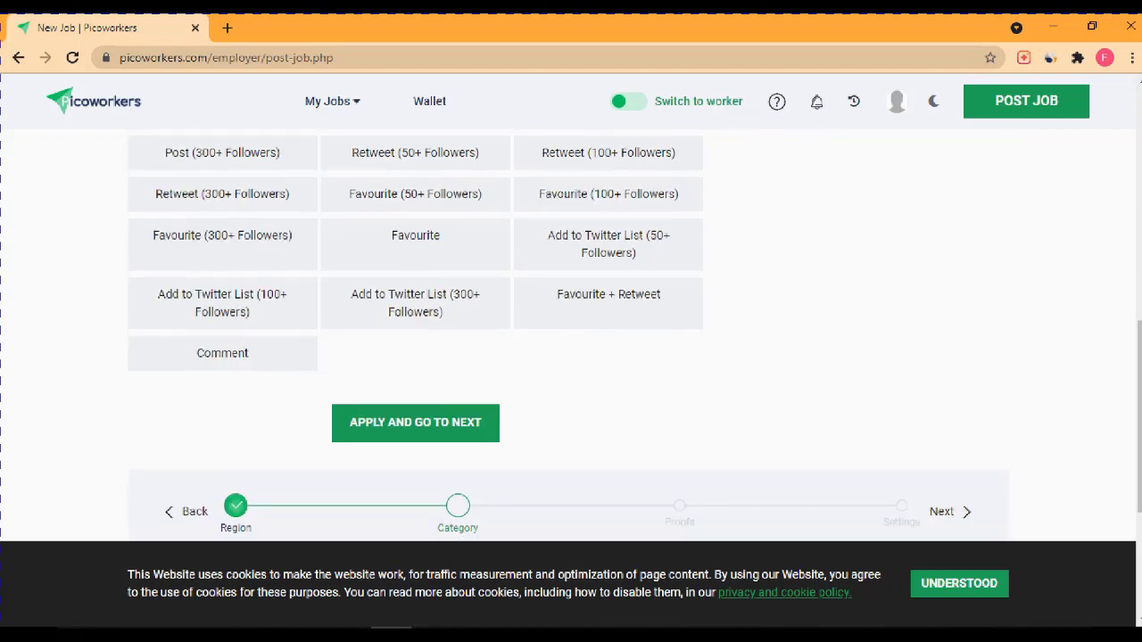
scroll(571, 339, "up", 2)
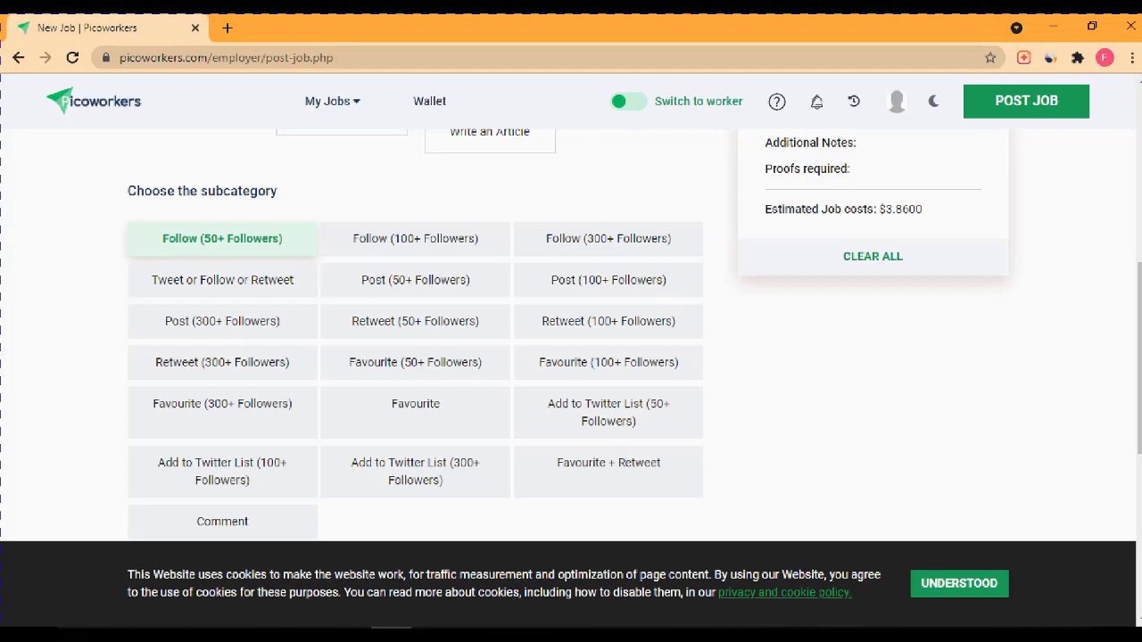
scroll(571, 357, "down", 2)
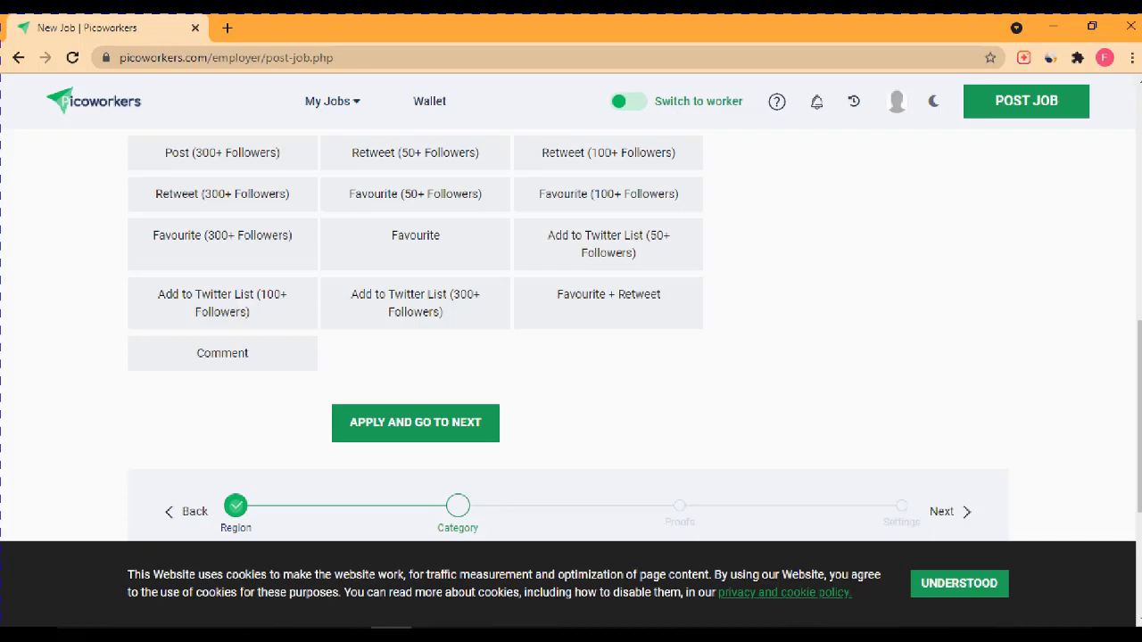
scroll(571, 335, "up", 1)
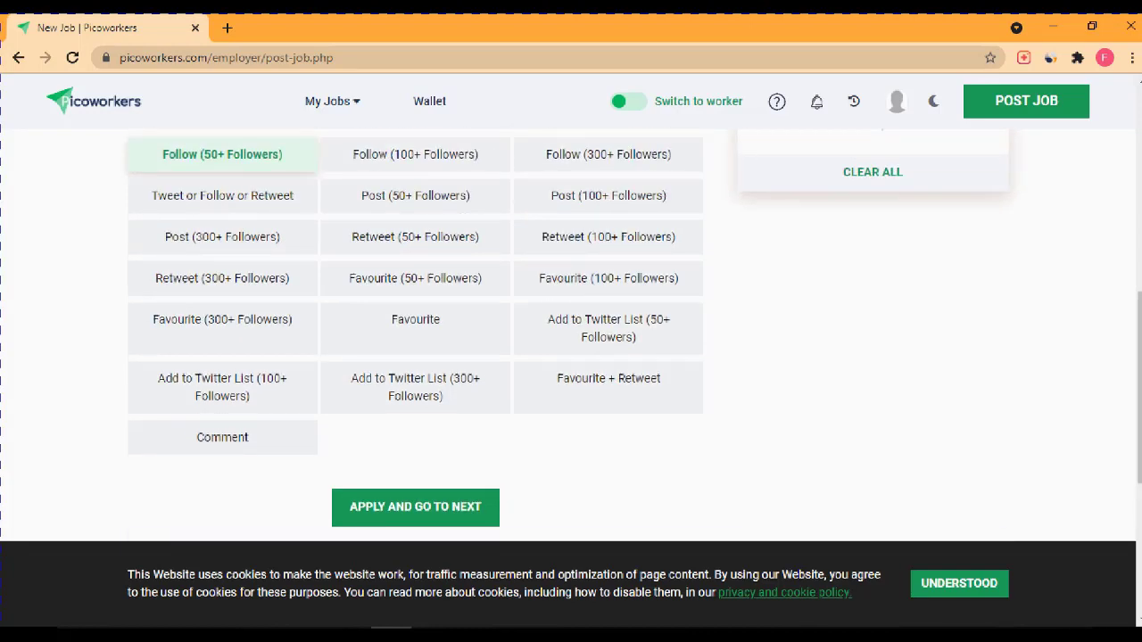
scroll(571, 336, "up", 1)
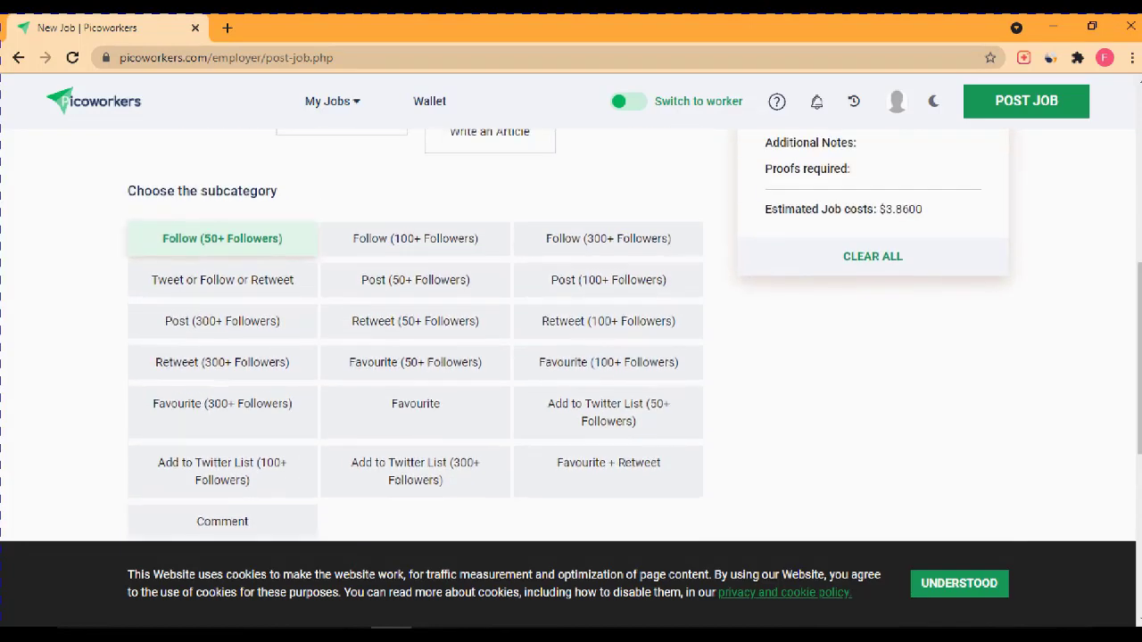
Step: Switch the job category to Facebook and look through its subcategories
scroll(571, 335, "up", 2)
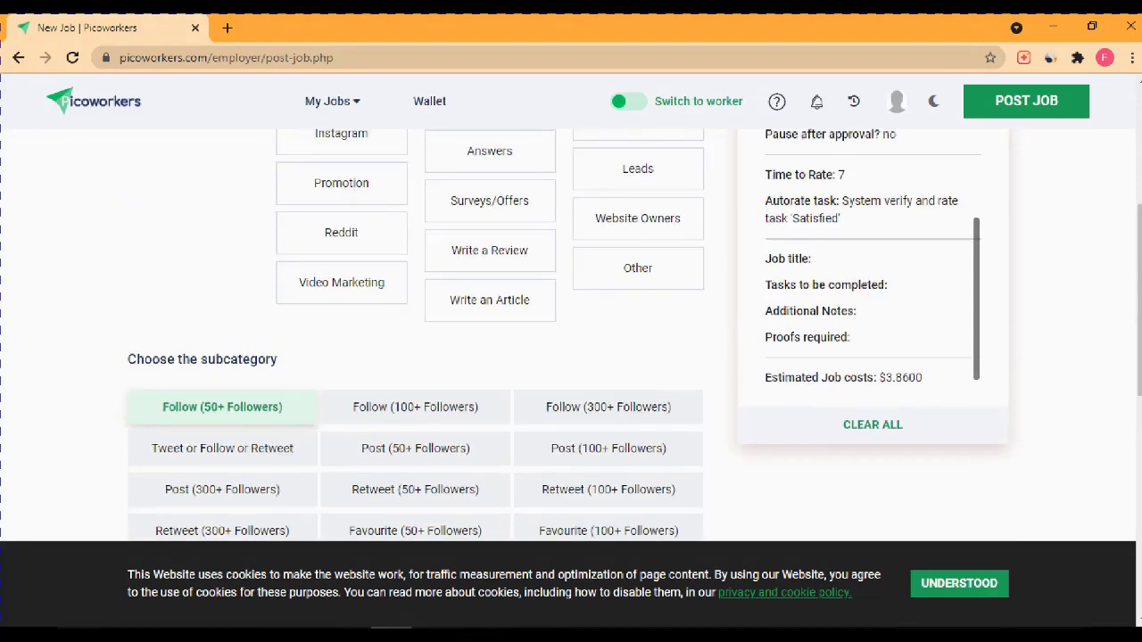
scroll(571, 336, "up", 4)
left_click(342, 371)
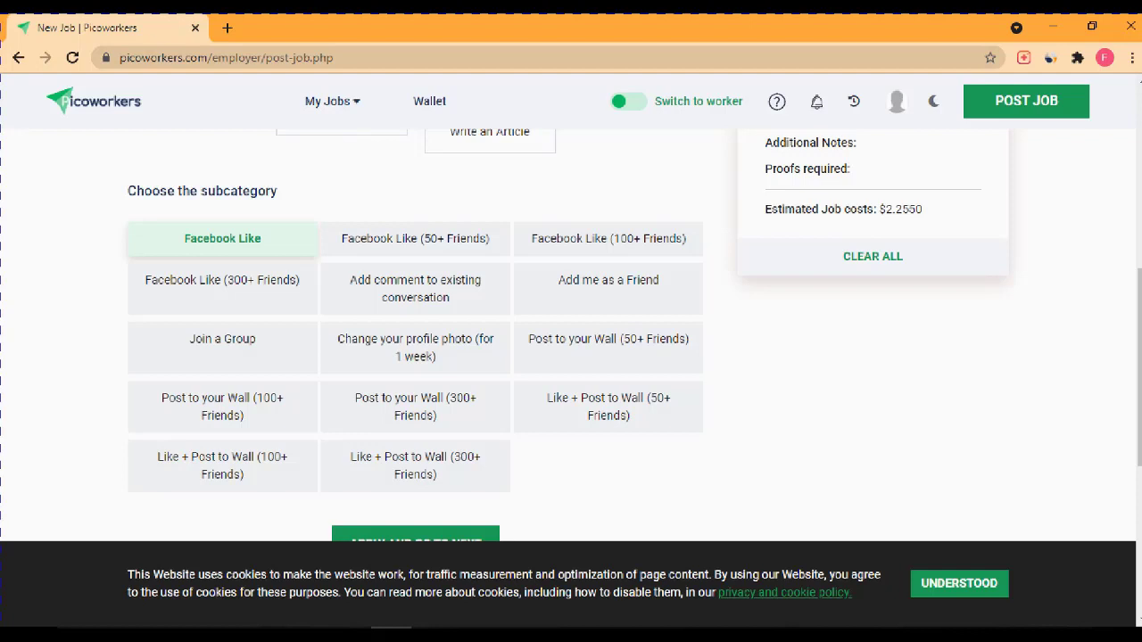
scroll(571, 339, "down", 1)
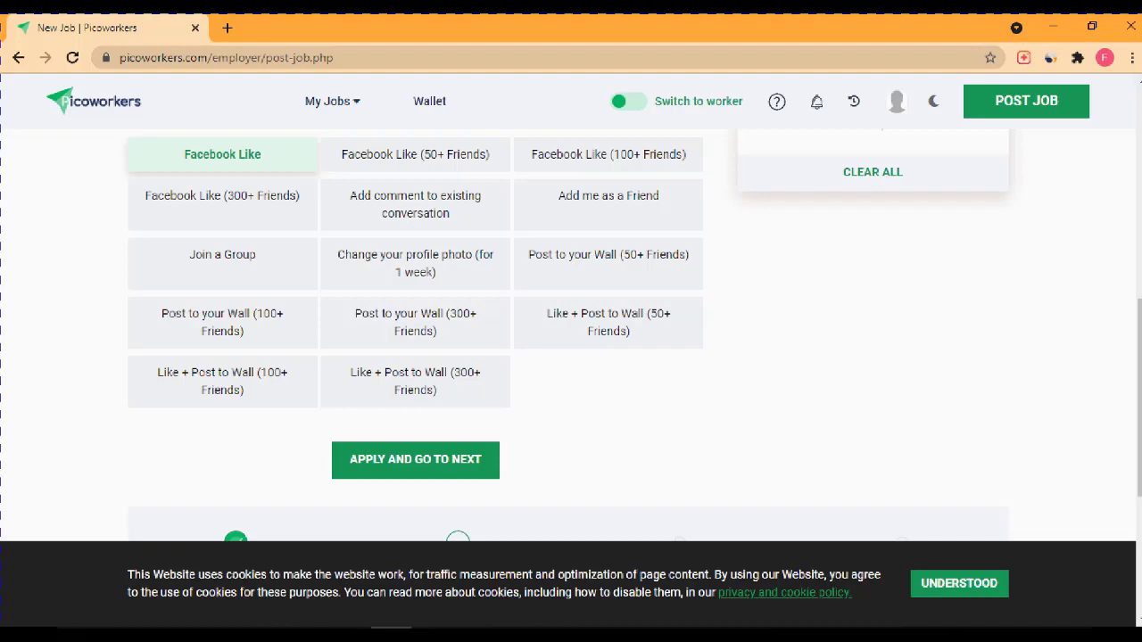
Step: Set the job category to Sign Up, keep the Email submit only subcategory and apply it to continue to the job details
scroll(571, 339, "up", 5)
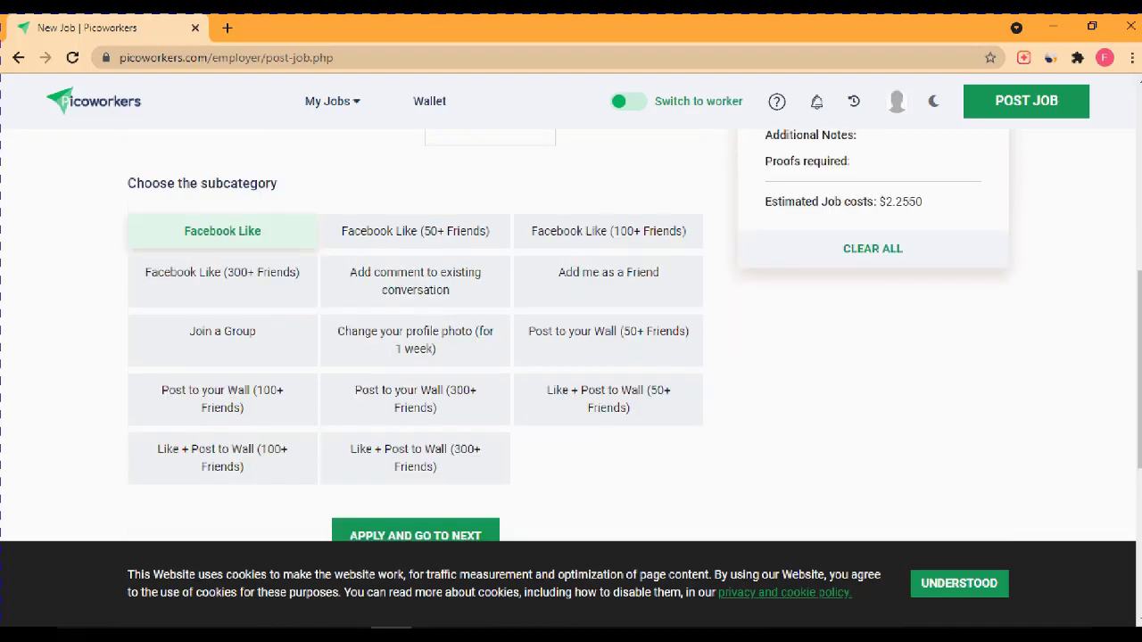
left_click(193, 287)
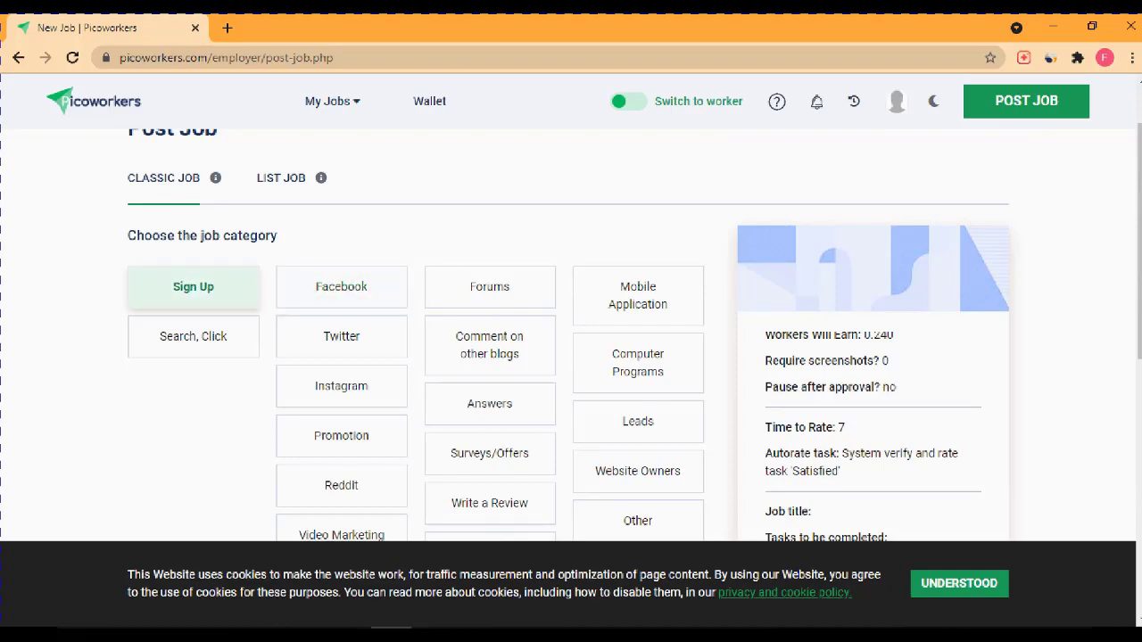
scroll(571, 339, "down", 1)
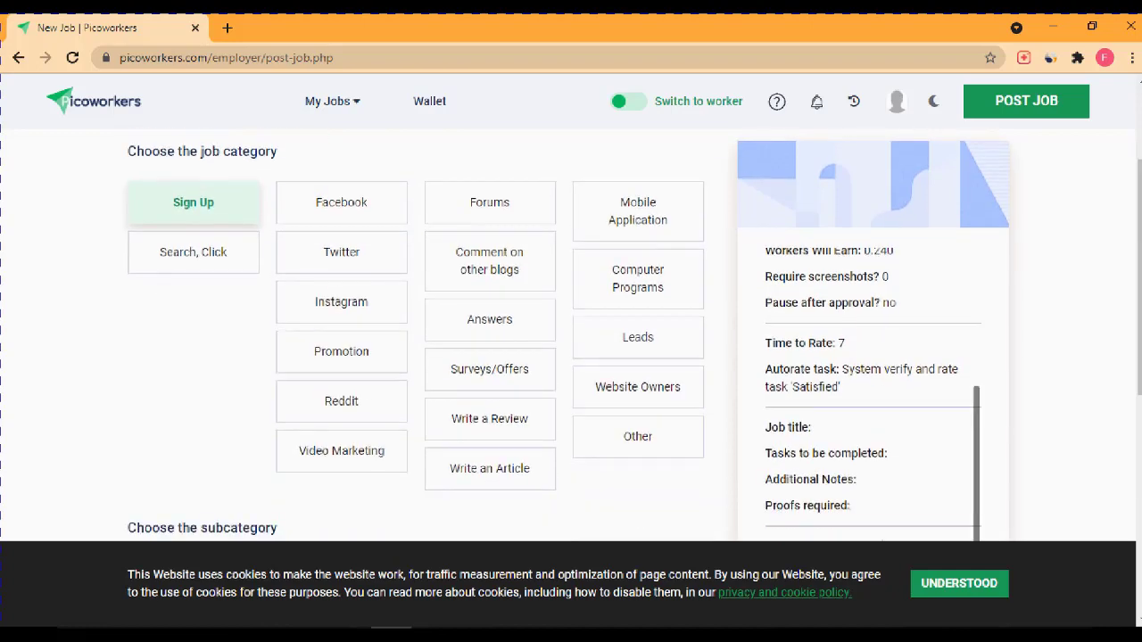
scroll(571, 339, "down", 2)
scroll(571, 339, "down", 2)
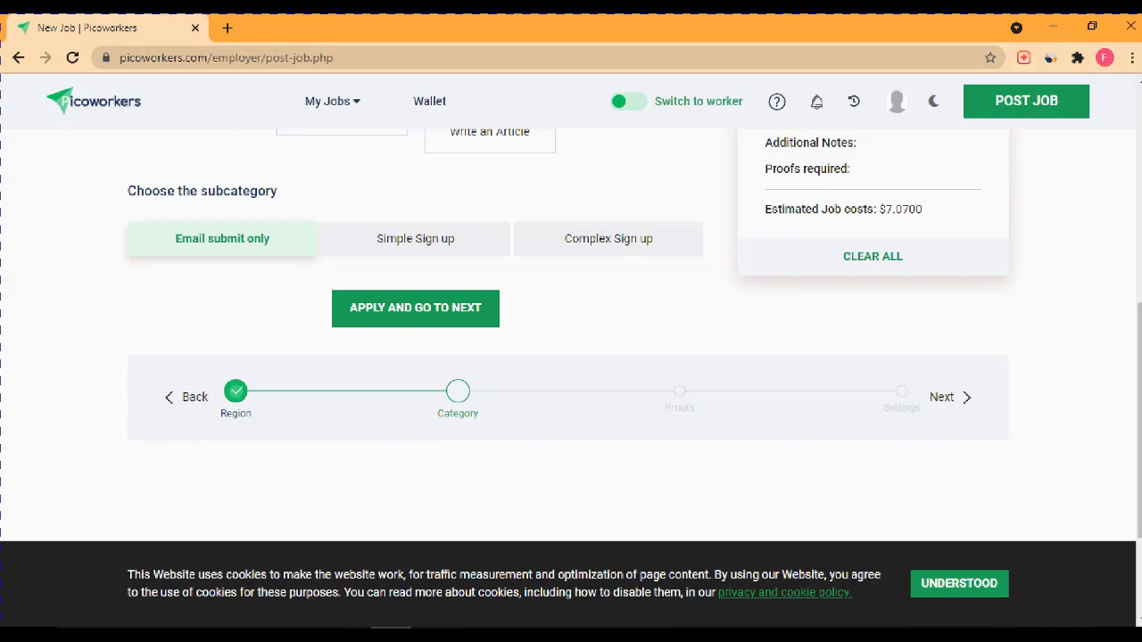
left_click(415, 308)
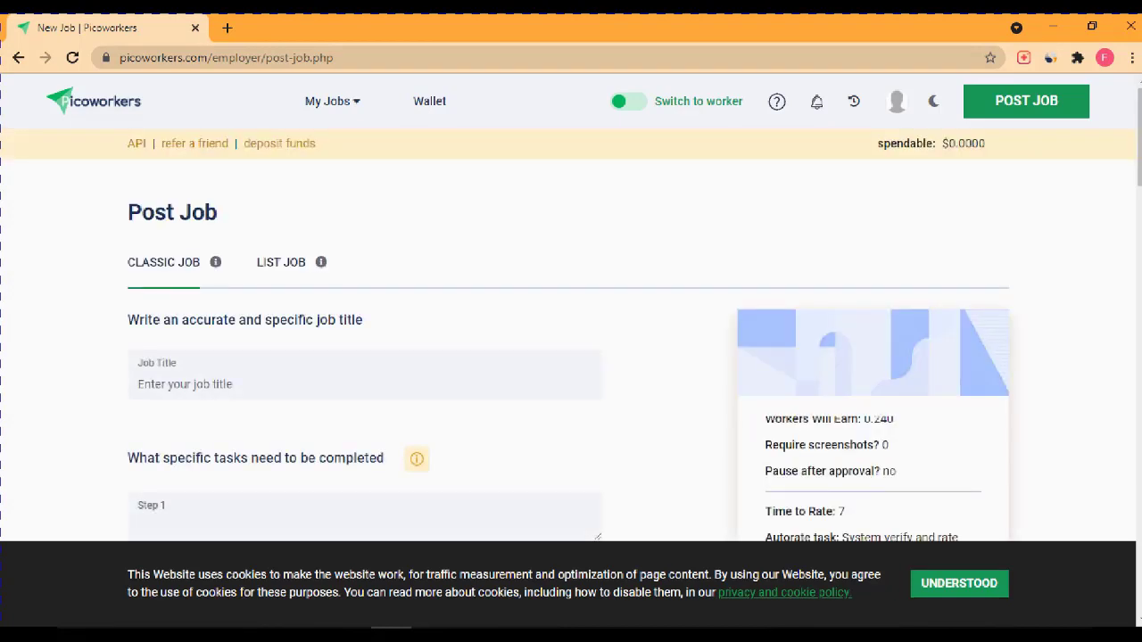
Step: Enter "Email submit & Email verification" as the job title
scroll(570, 339, "down", 2)
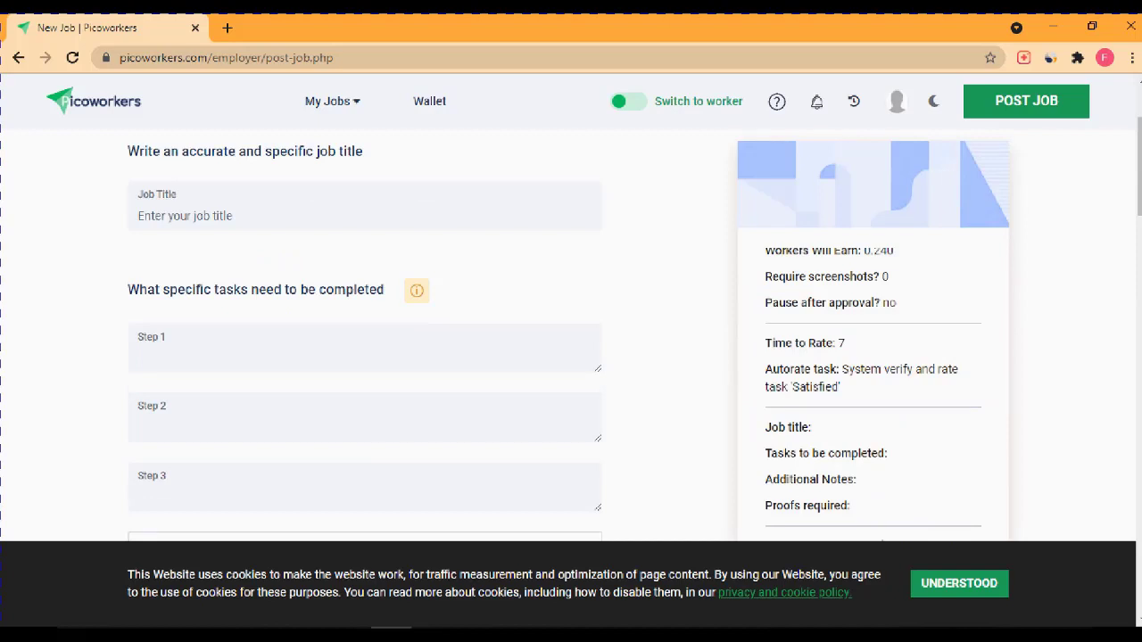
left_click(138, 215)
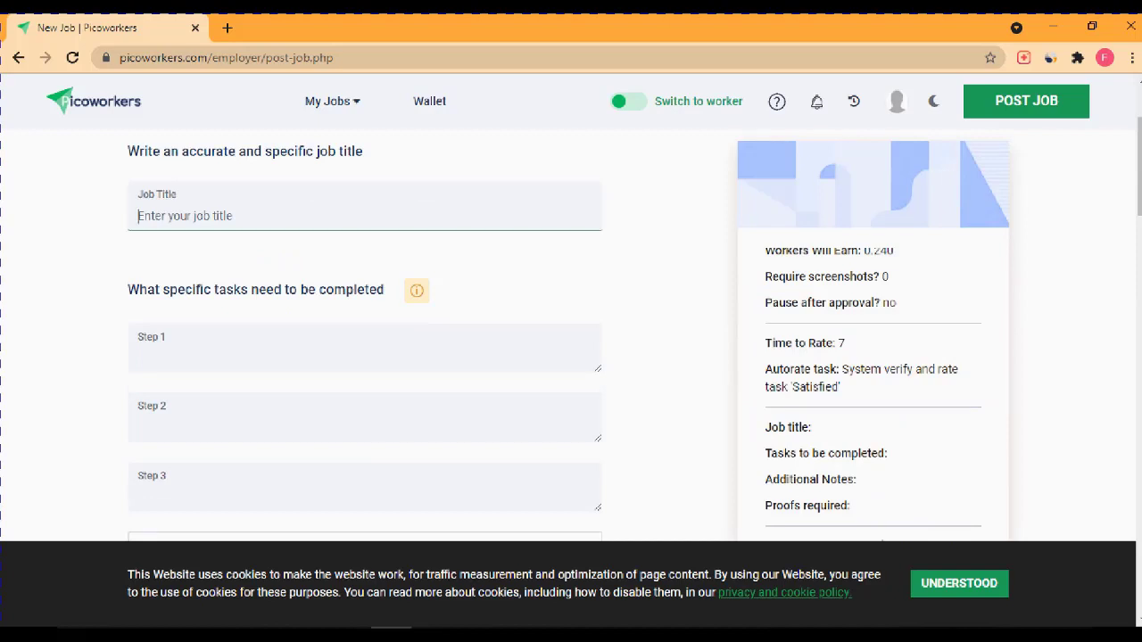
type("Email submit")
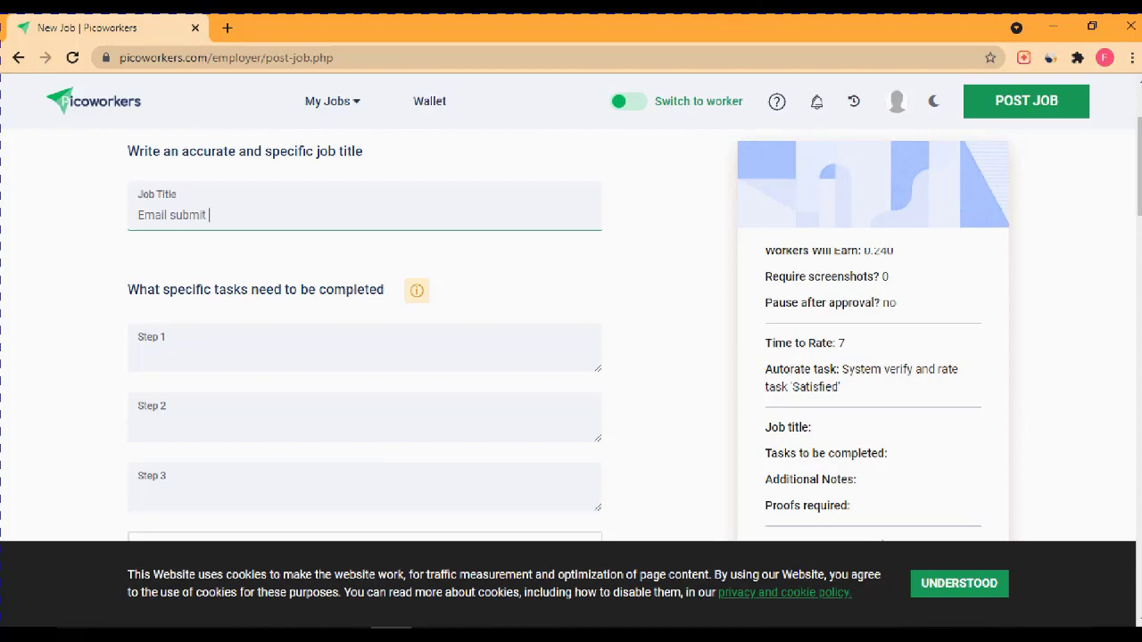
type(" & Email veri")
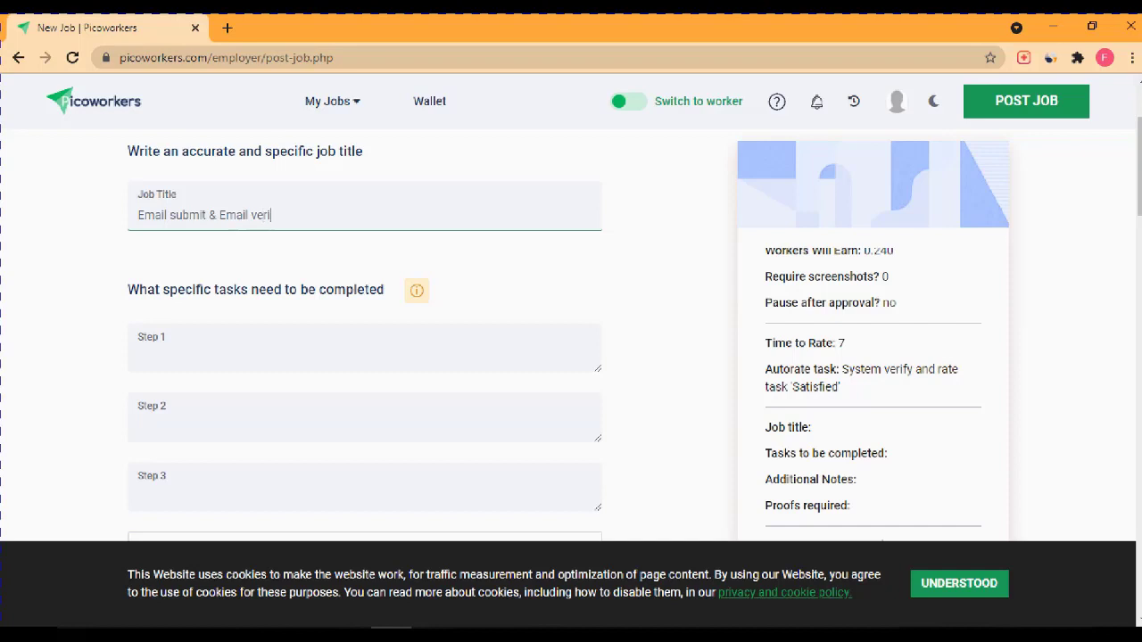
type("fication")
Step: Activate the Step 1 task field and dismiss the Internet Download Manager alert
scroll(571, 330, "down", 1)
left_click(139, 273)
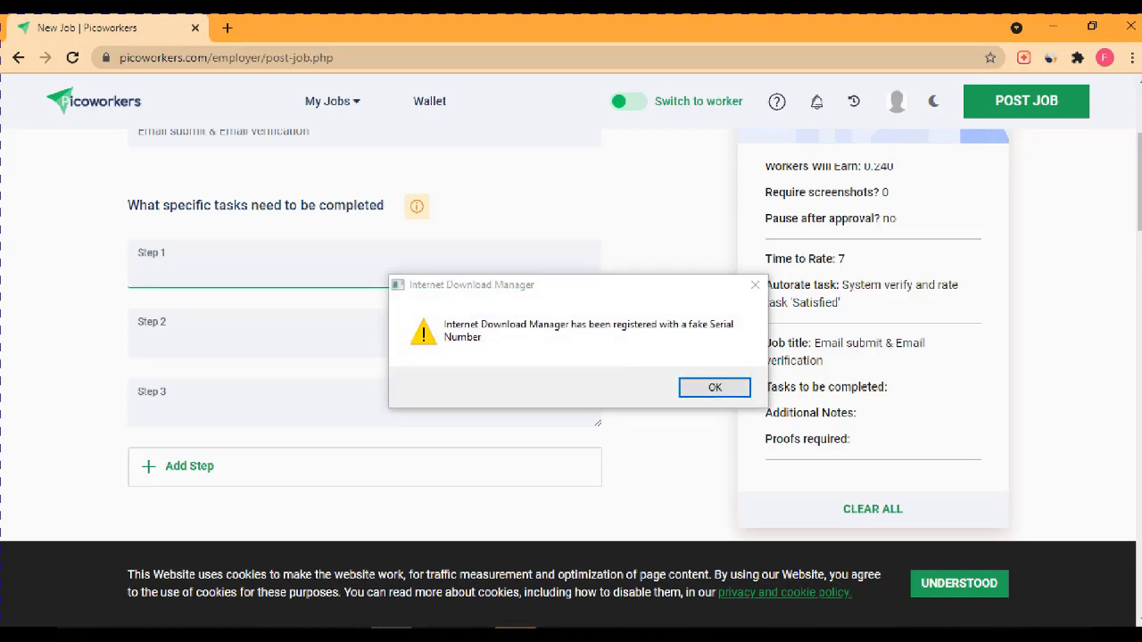
key("Return")
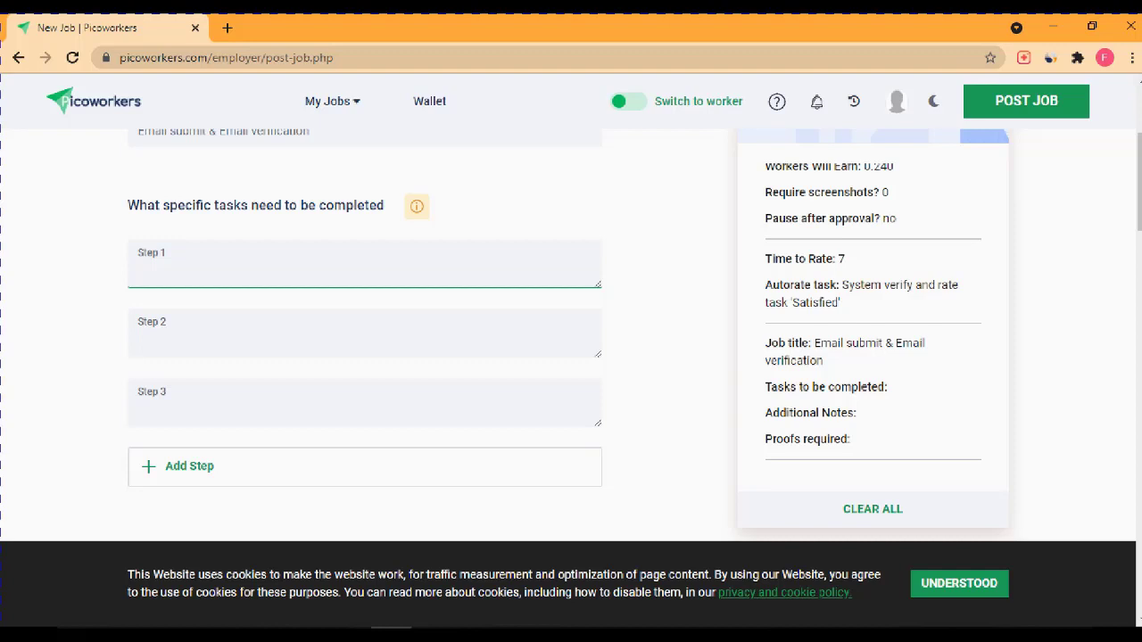
Step: Set the required proof type of both Proof 1 and Proof 2 to Screenshot Proof
scroll(364, 286, "down", 4)
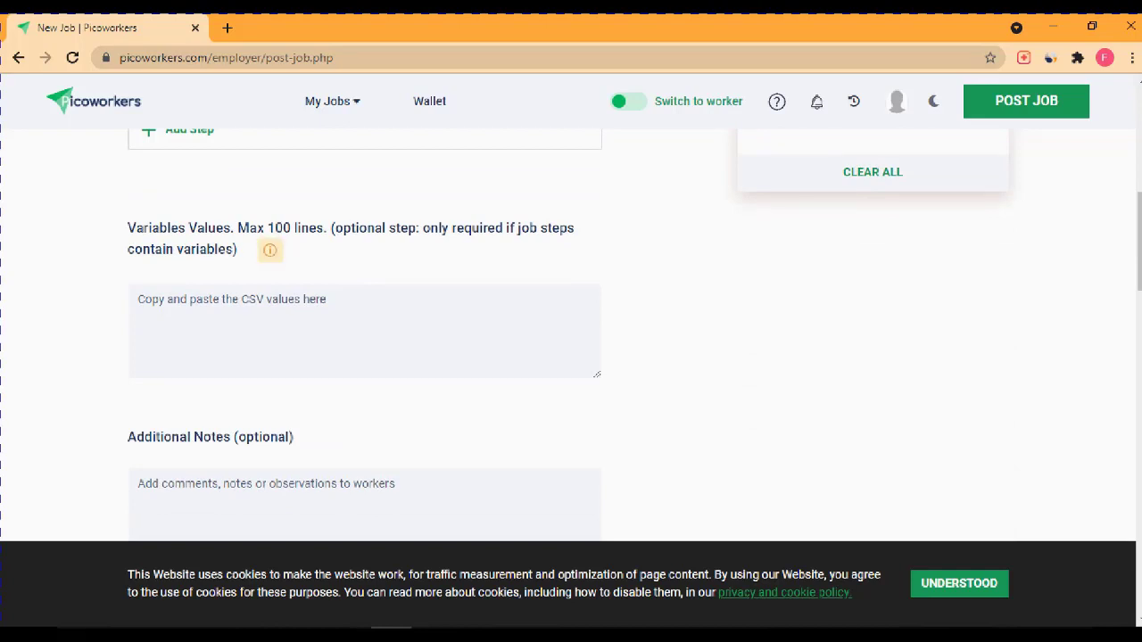
scroll(364, 336, "down", 3)
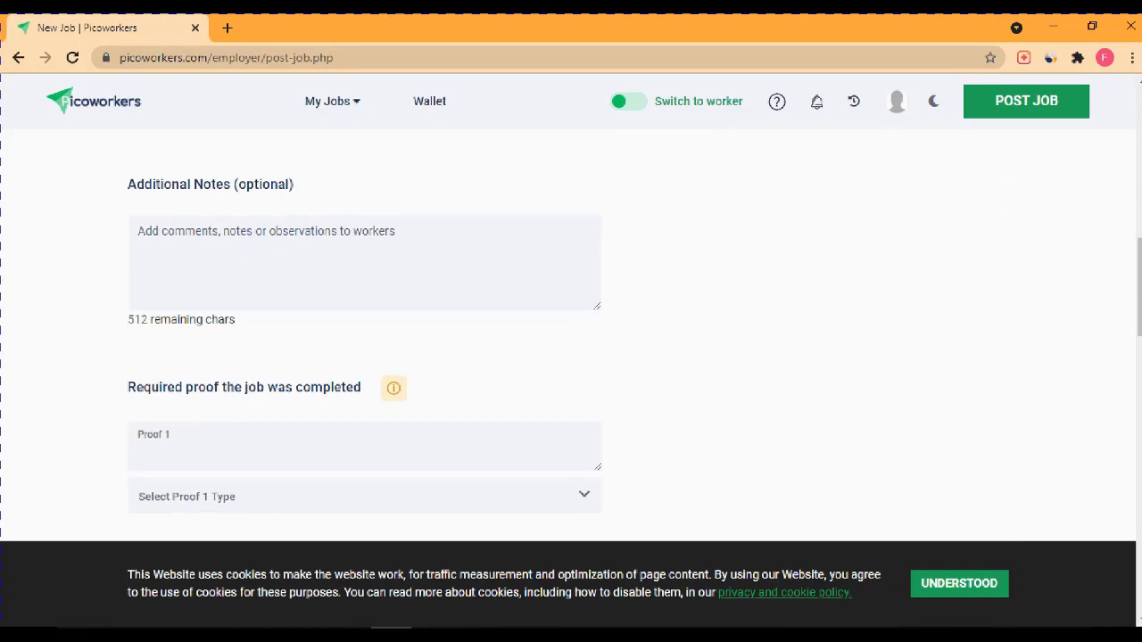
scroll(364, 336, "down", 4)
scroll(364, 335, "up", 2)
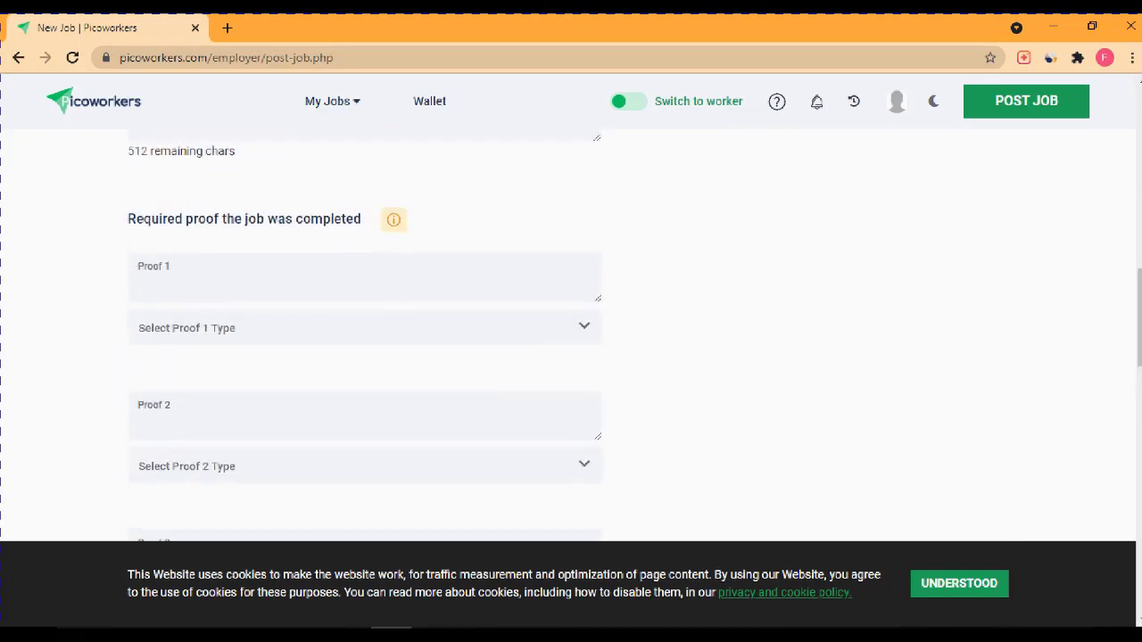
left_click(364, 328)
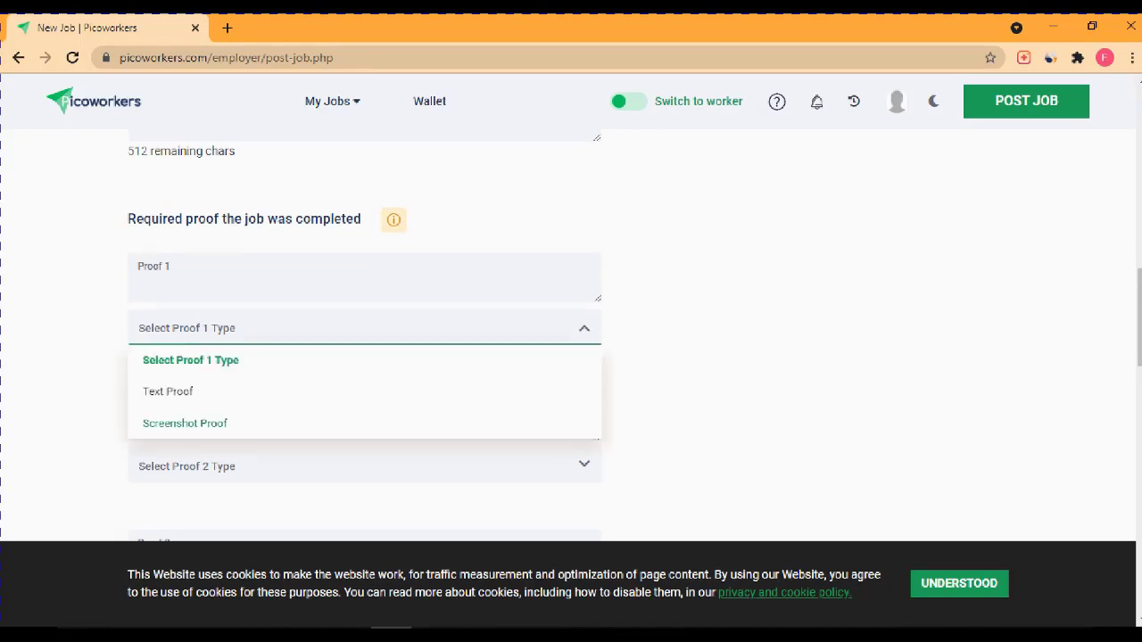
left_click(185, 422)
scroll(363, 335, "down", 1)
left_click(364, 382)
left_click(184, 473)
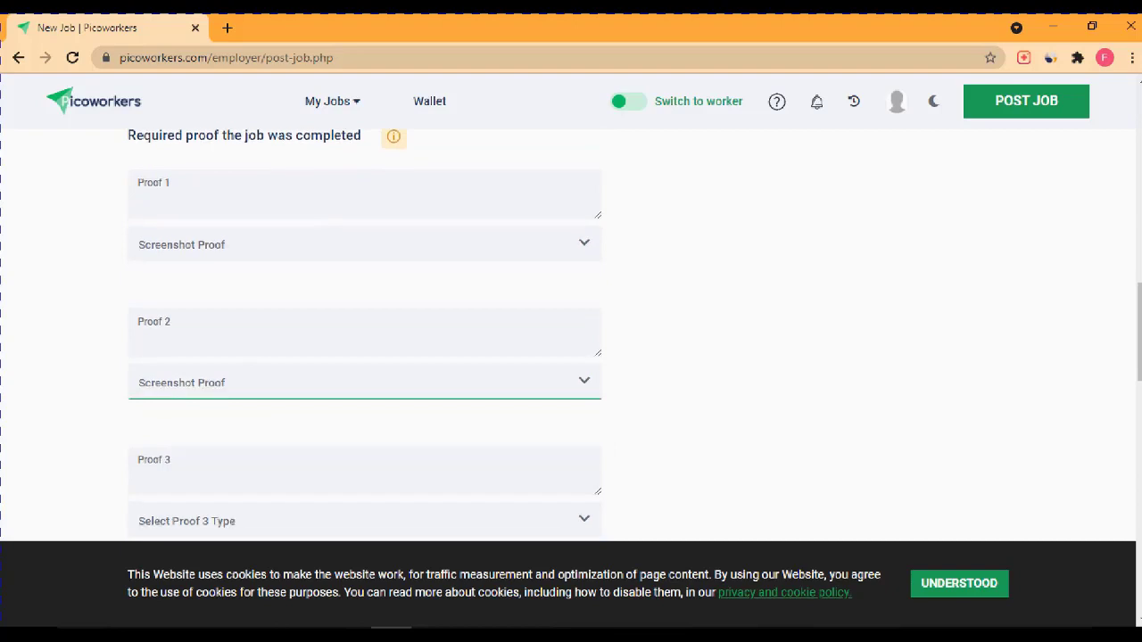
Step: Describe Proof 1 as "Email submit"
scroll(364, 336, "up", 1)
left_click(138, 287)
type("Email")
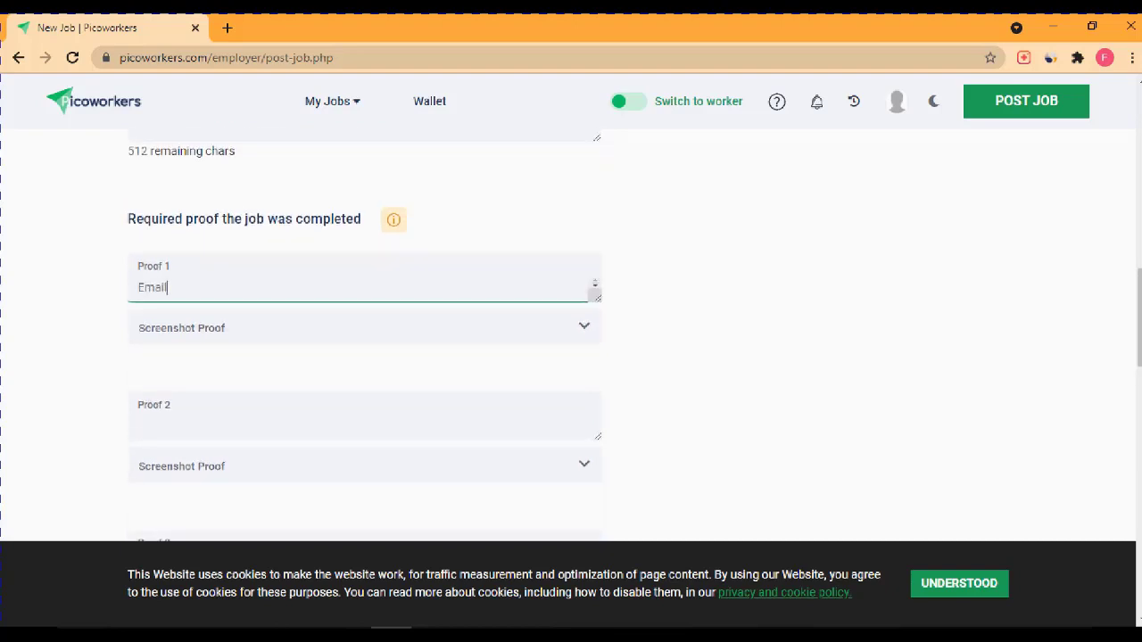
type(" submit")
Step: Describe Proof 2 as "Email verifation" and replace the misspelled word with the suggested spelling "variation"
scroll(571, 335, "down", 2)
left_click(138, 257)
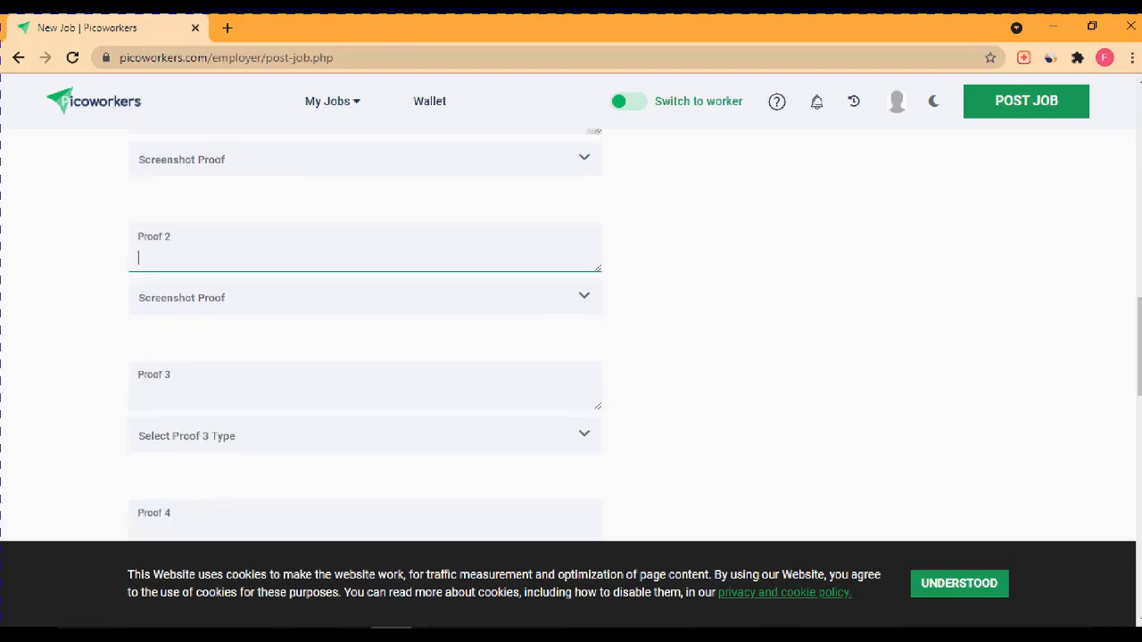
type("Email verifation")
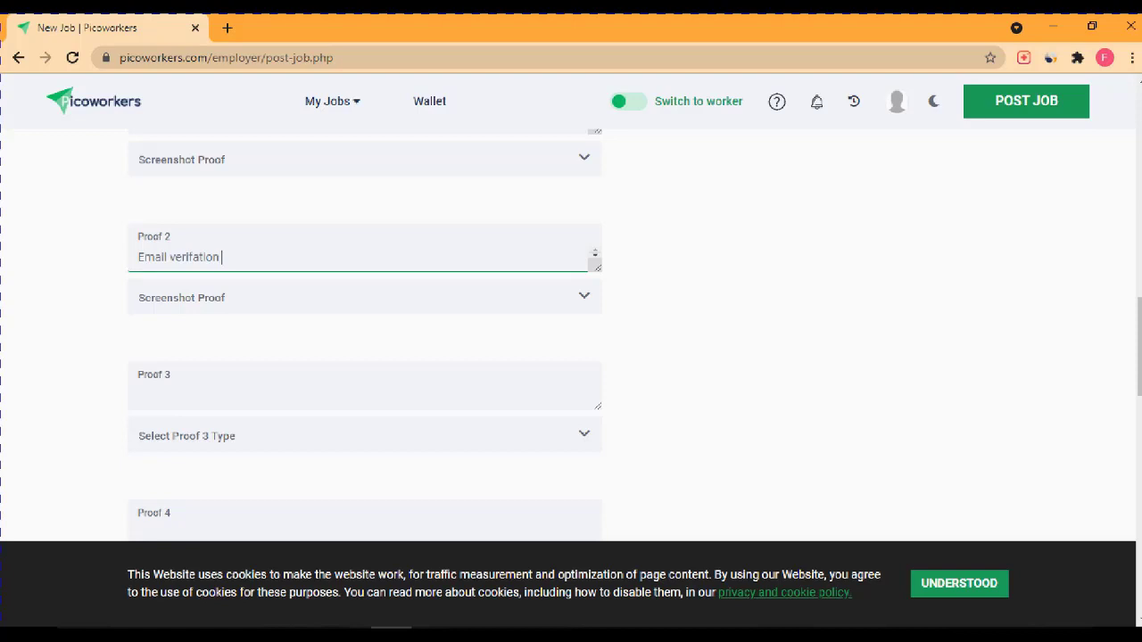
type(" submit")
key("BackSpace")
key("BackSpace")
key("BackSpace")
key("BackSpace")
key("BackSpace")
key("BackSpace")
scroll(634, 333, "down", 1)
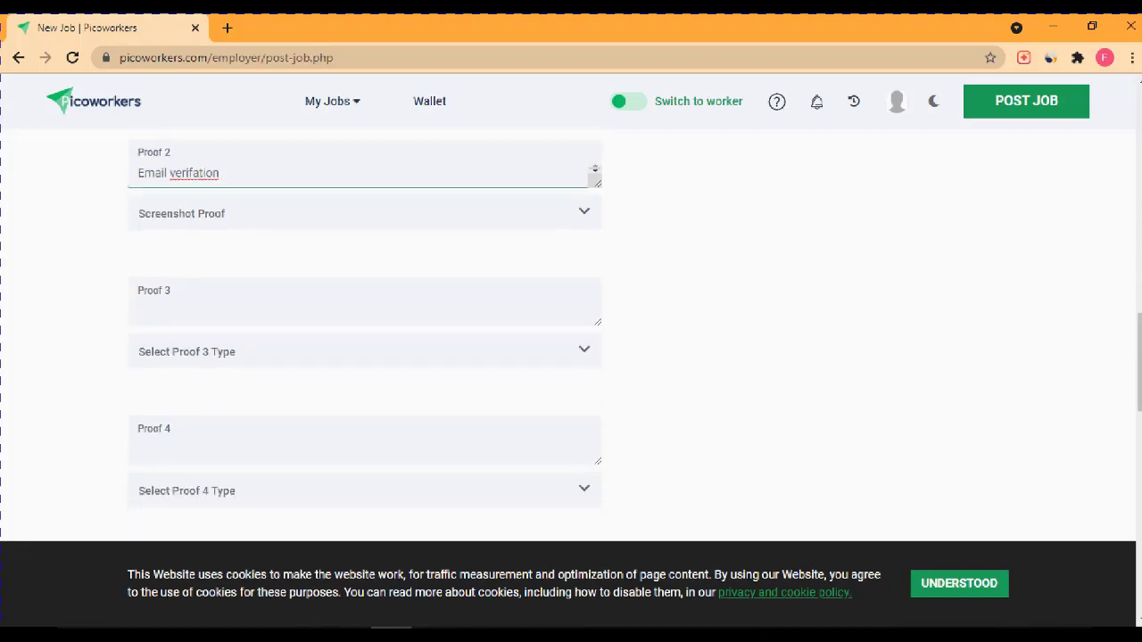
right_click(192, 172)
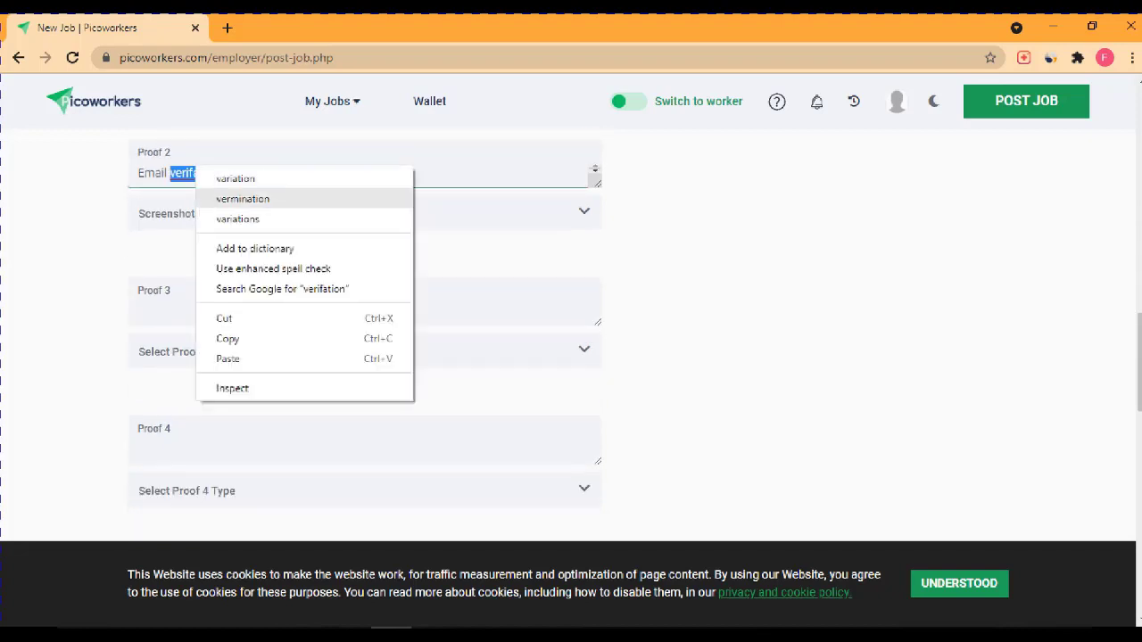
left_click(236, 178)
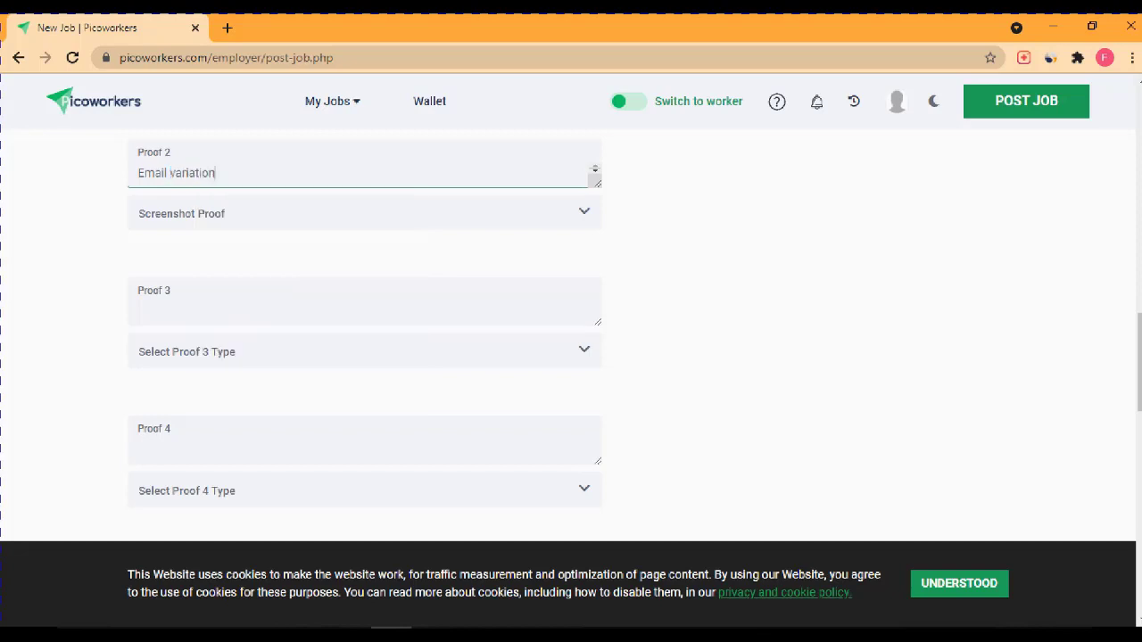
Step: Enter "open my website addres search google than open my website and complte sohn up" as the variables values
scroll(571, 339, "up", 4)
scroll(571, 339, "down", 1)
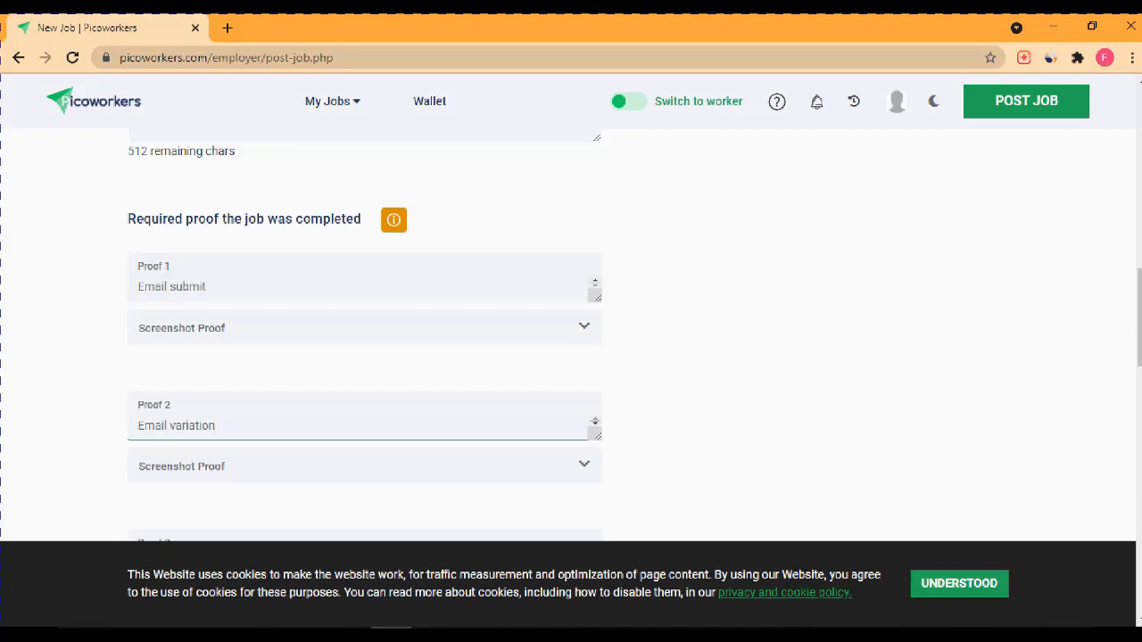
scroll(571, 339, "up", 3)
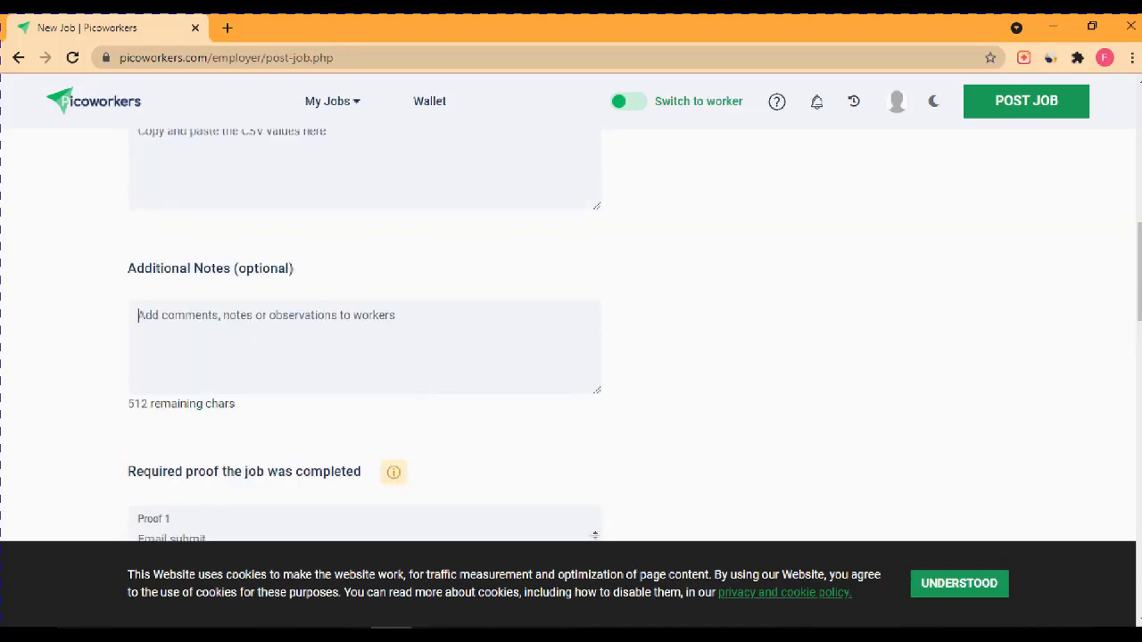
scroll(364, 348, "up", 1)
left_click(168, 249)
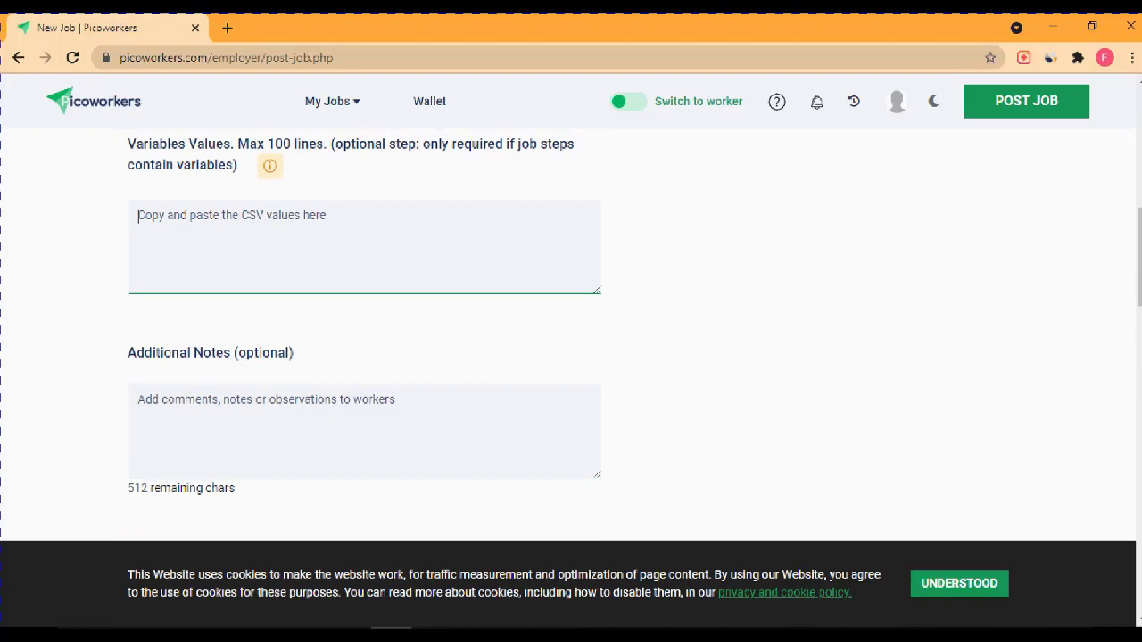
type("open my")
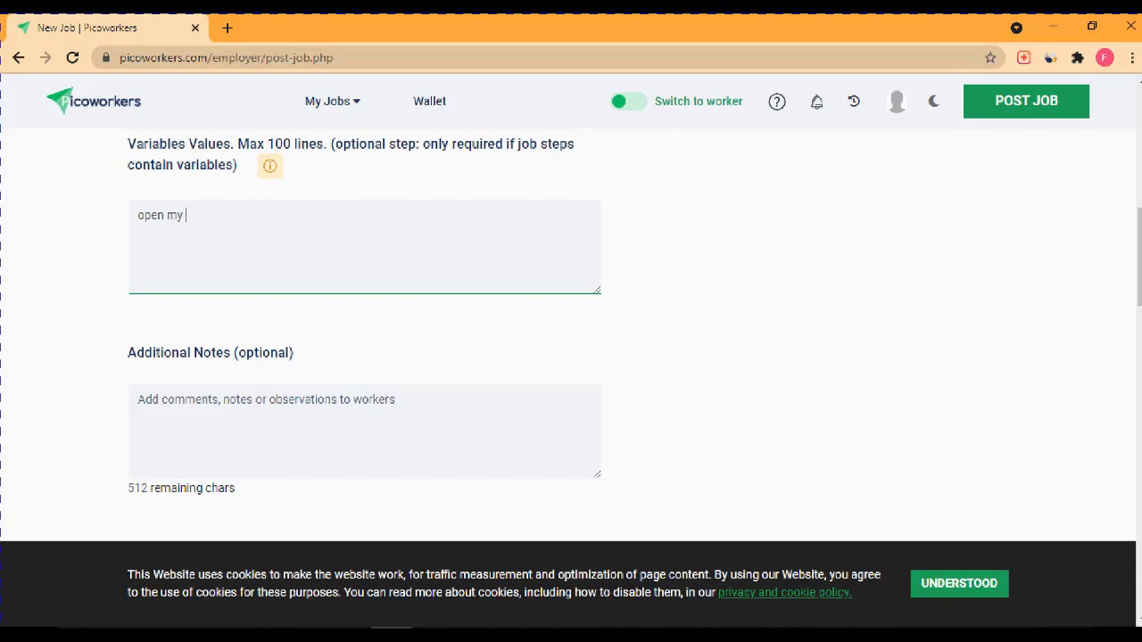
type(" website addres search google  ")
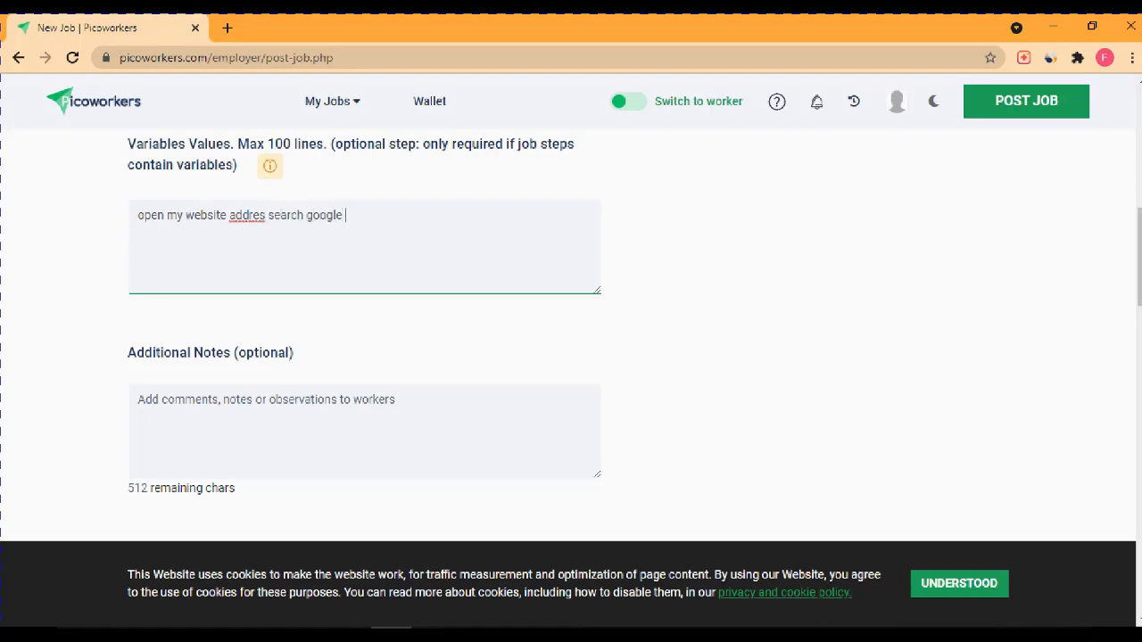
type("than open my website a")
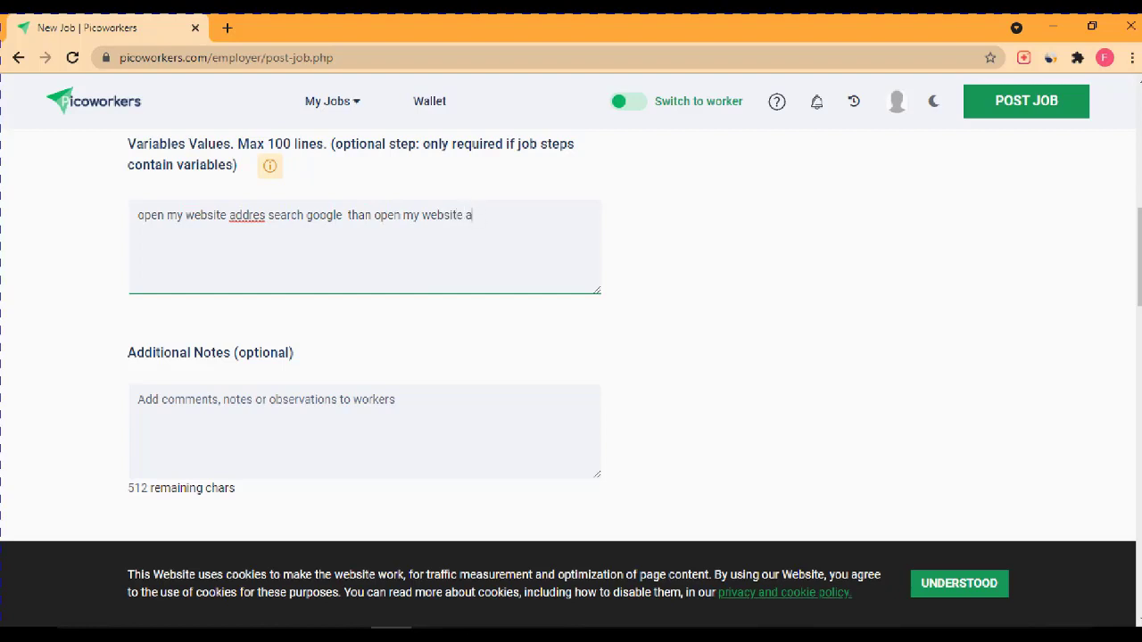
key("BackSpace")
type("and complte sohn up")
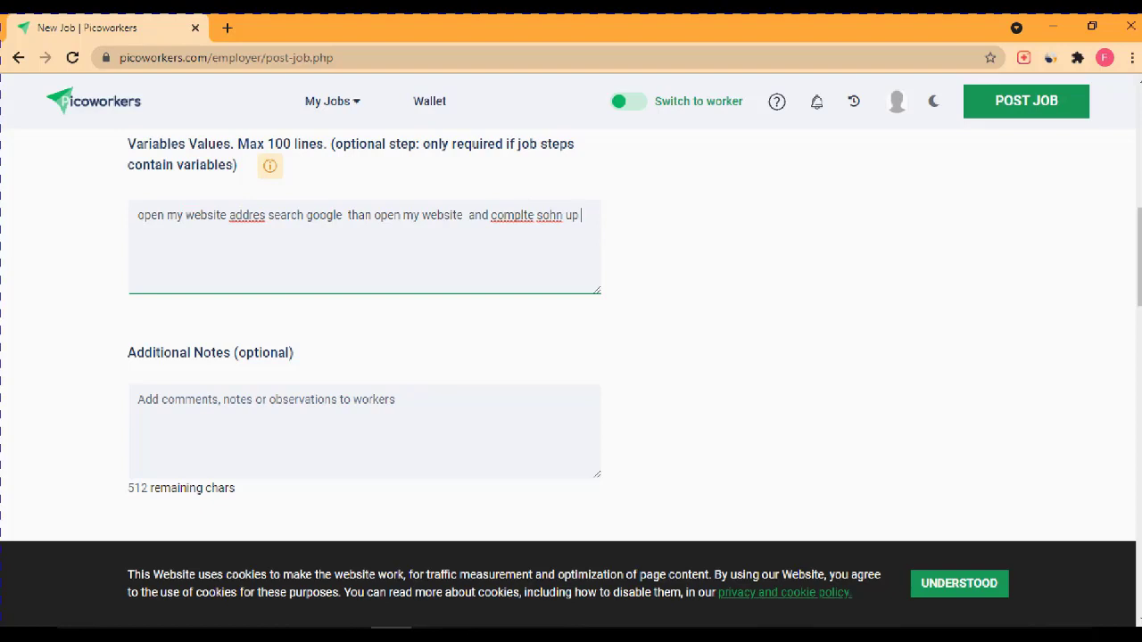
Step: Correct the misspelled words in the variables values text to "complete" and "sign"
right_click(510, 217)
left_click(548, 233)
right_click(555, 216)
left_click(537, 215)
left_click_drag(538, 215, 569, 215)
type("sign")
left_click(586, 215)
Step: Append "submit your email" to the variables values text and correct "addres" to "address"
type("con")
key("BackSpace")
key("BackSpace")
key("BackSpace")
type("submit")
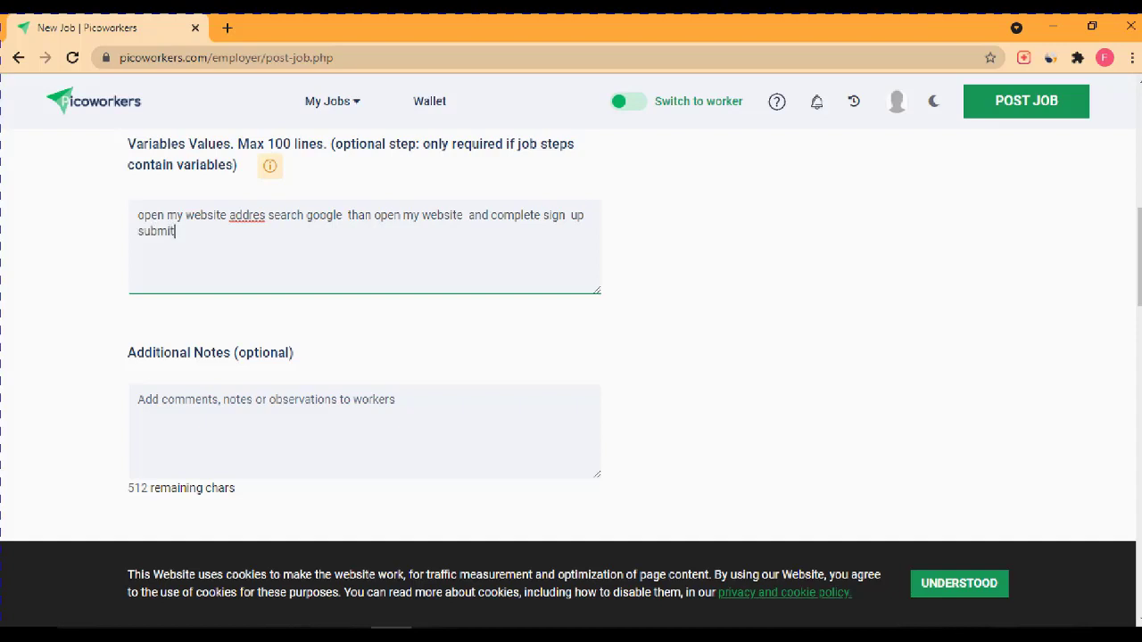
type(" your email")
right_click(256, 215)
left_click(291, 224)
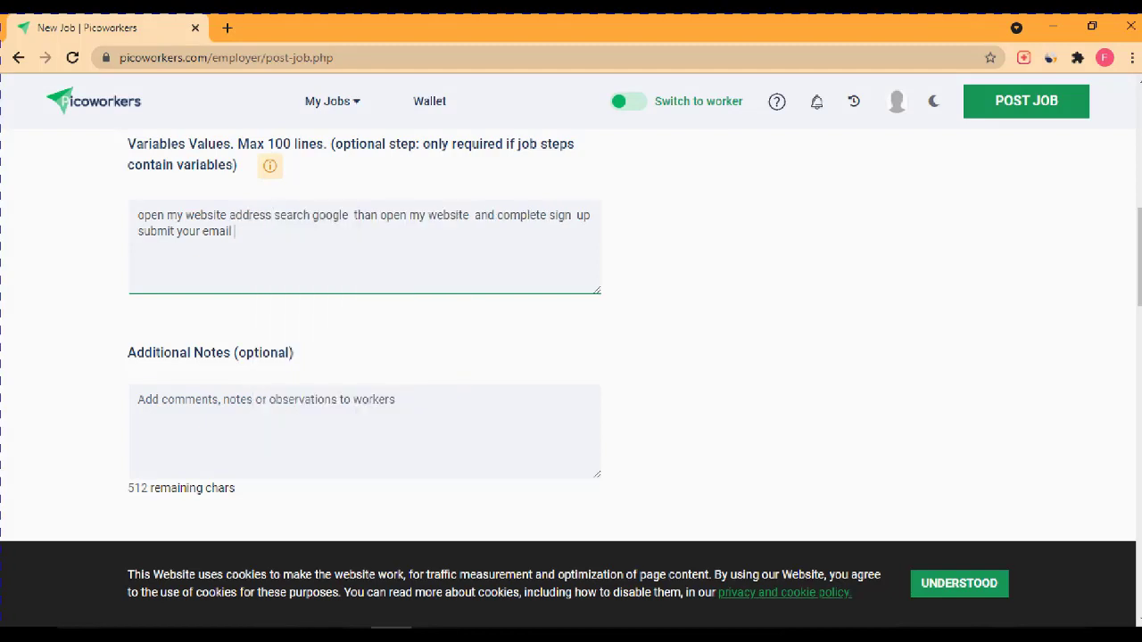
Step: Extend the variables values text with "and variation your email address", fixing misspellings with suggested spellings, and dismiss the Internet Download Manager alert
type("and verifation email")
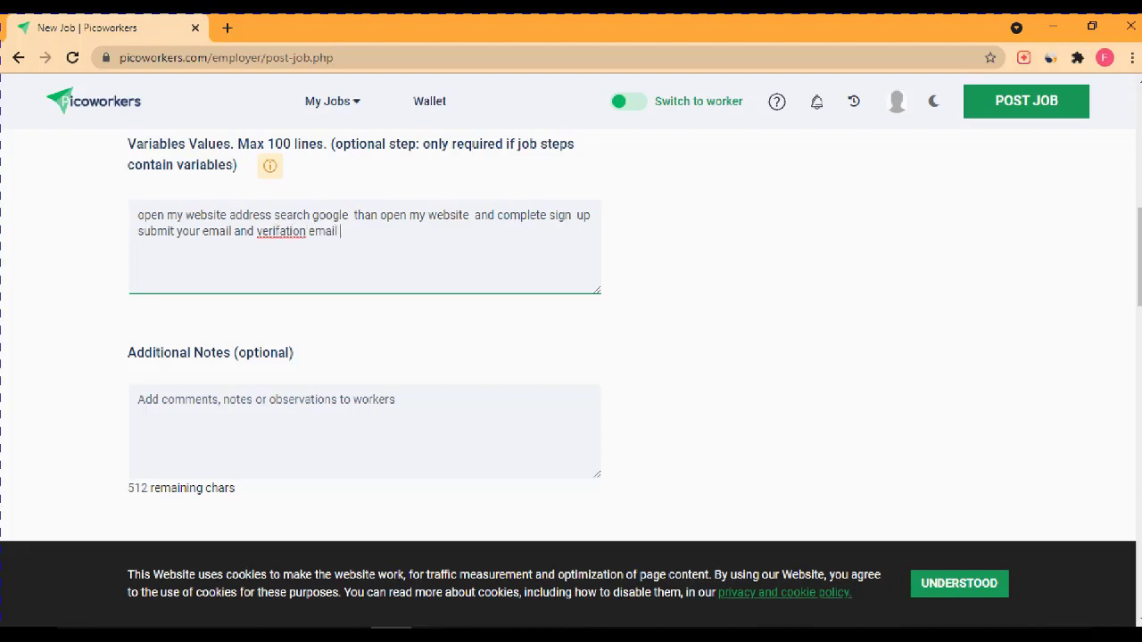
right_click(272, 231)
left_click(294, 247)
type("addres")
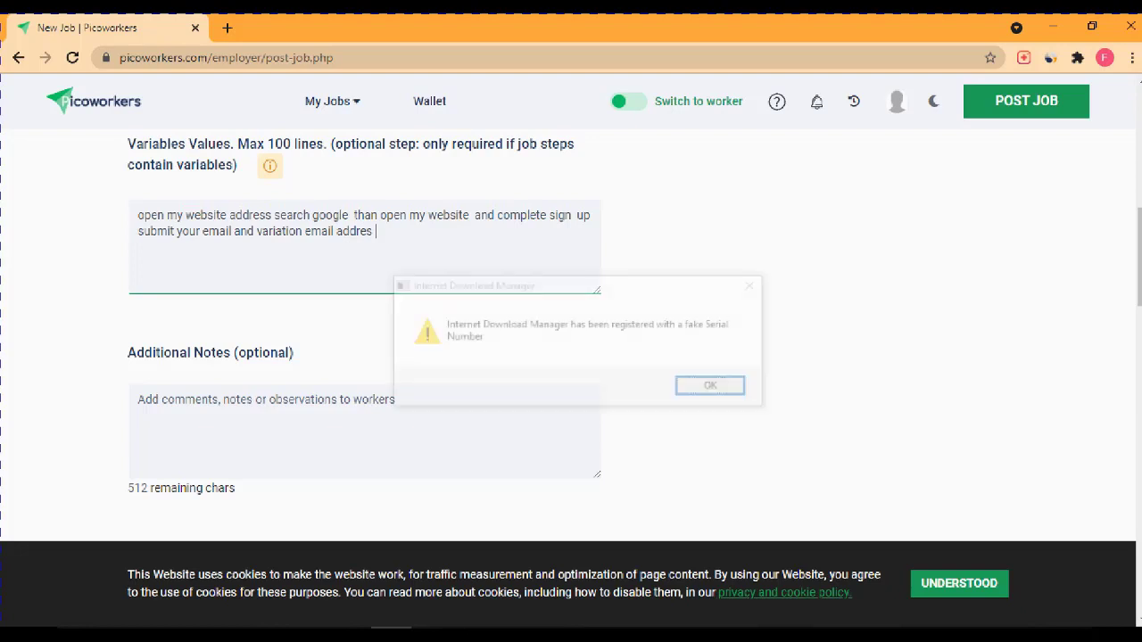
type("your")
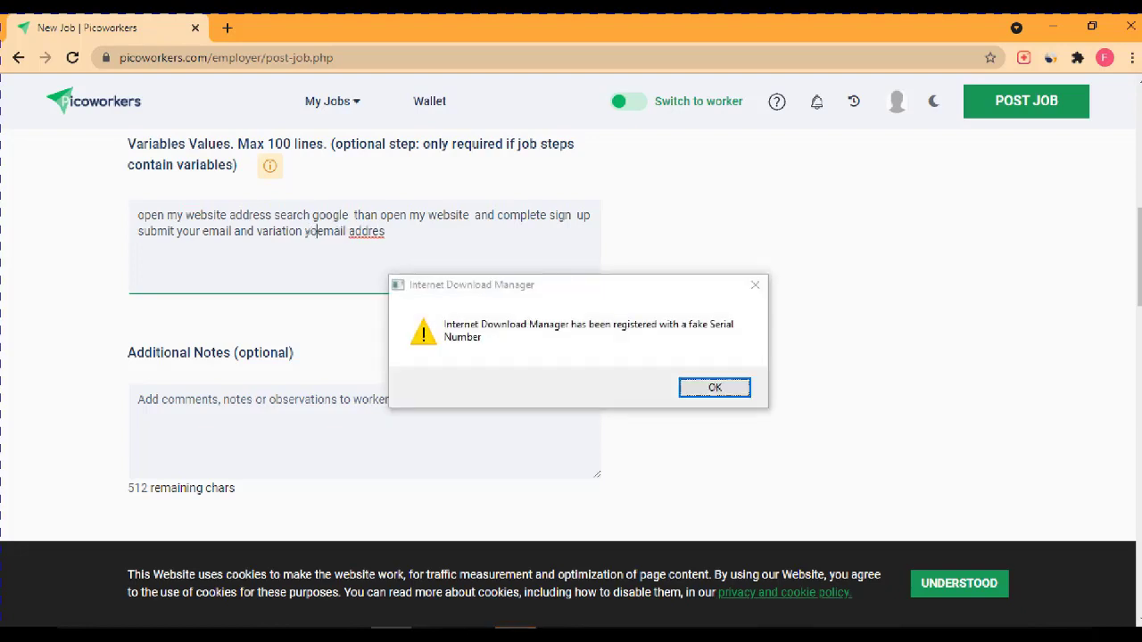
right_click(379, 231)
left_click(415, 237)
left_click(714, 388)
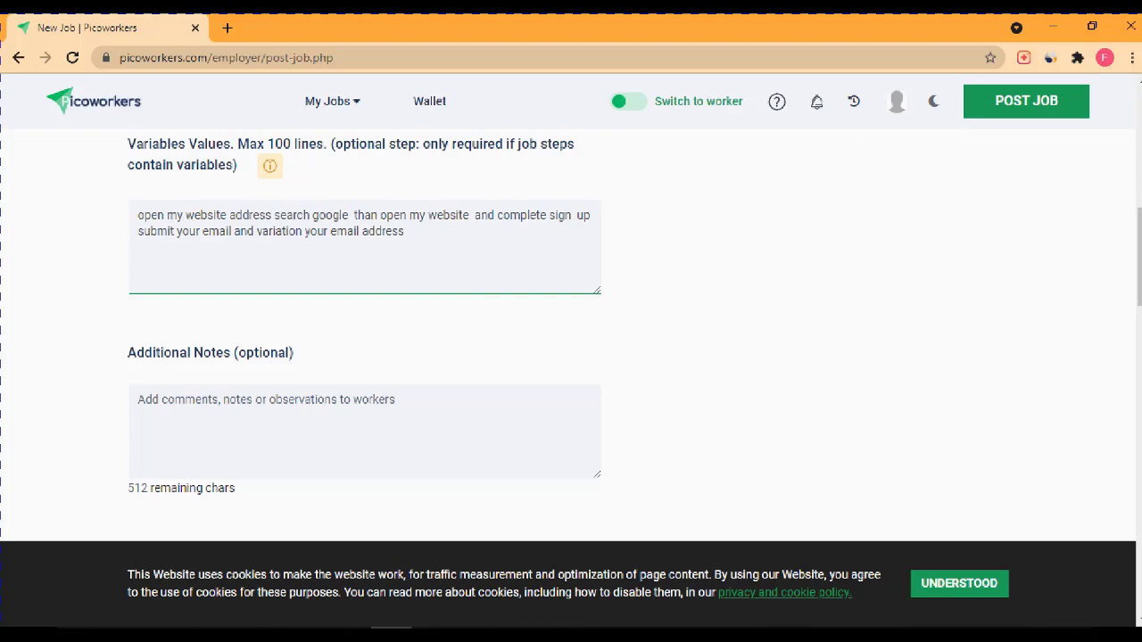
Step: Review the job form, examining the Step 1, Step 2 and Step 3 task fields, the additional notes and the required proofs
scroll(571, 339, "down", 5)
scroll(571, 339, "up", 9)
scroll(571, 339, "up", 4)
scroll(571, 339, "down", 2)
scroll(571, 339, "up", 2)
scroll(571, 339, "down", 2)
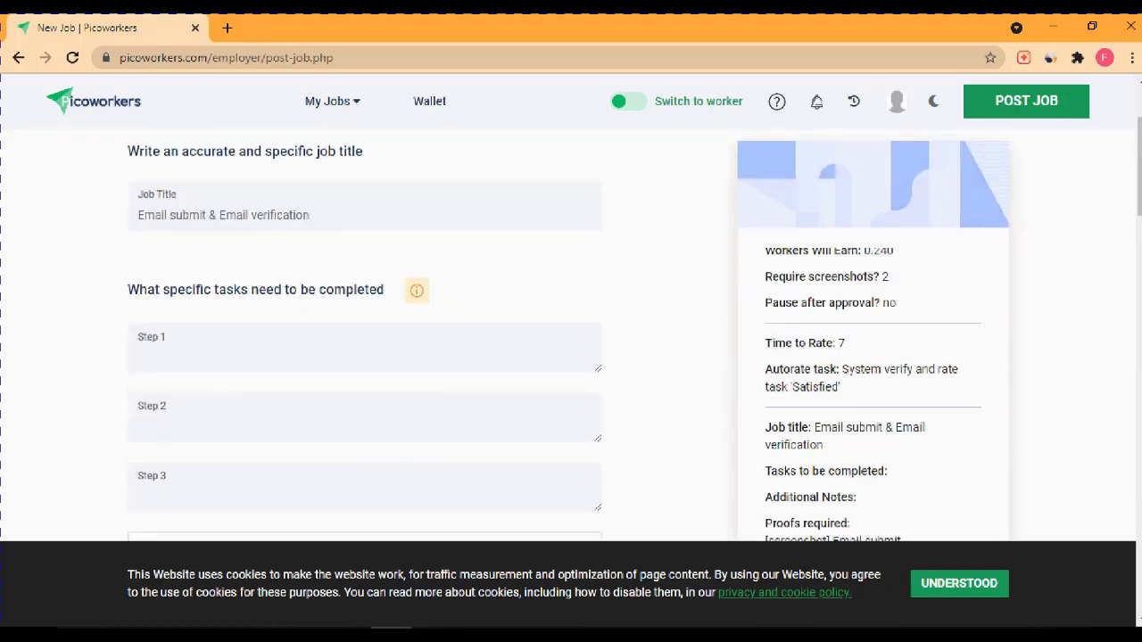
scroll(571, 339, "down", 1)
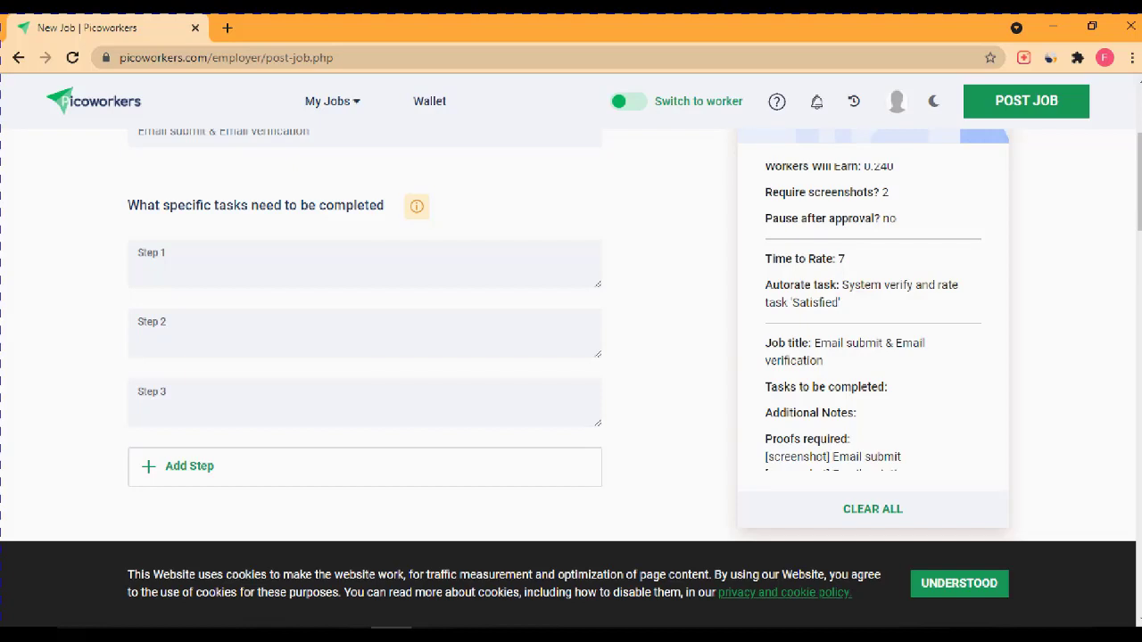
left_click(138, 274)
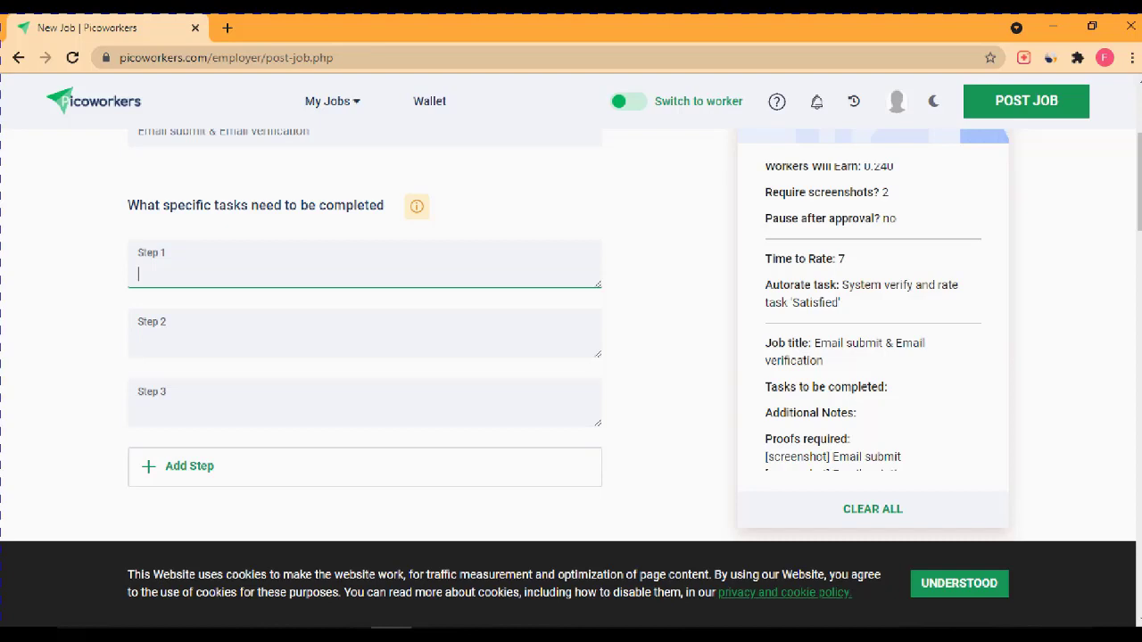
left_click(139, 342)
left_click(140, 413)
left_click(140, 274)
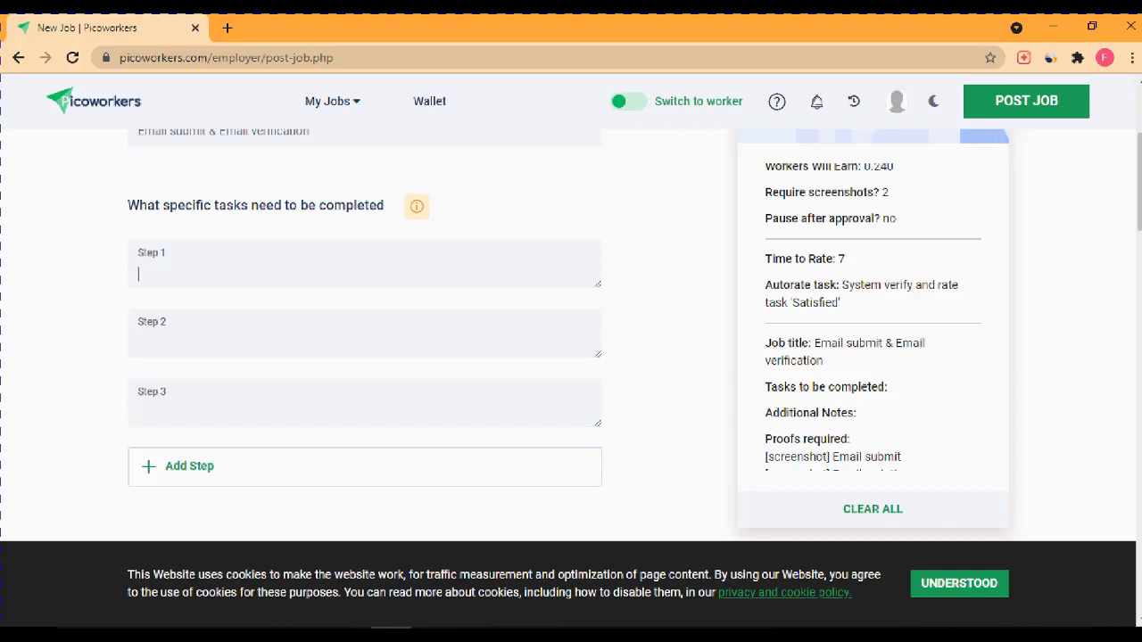
left_click(139, 341)
left_click(139, 274)
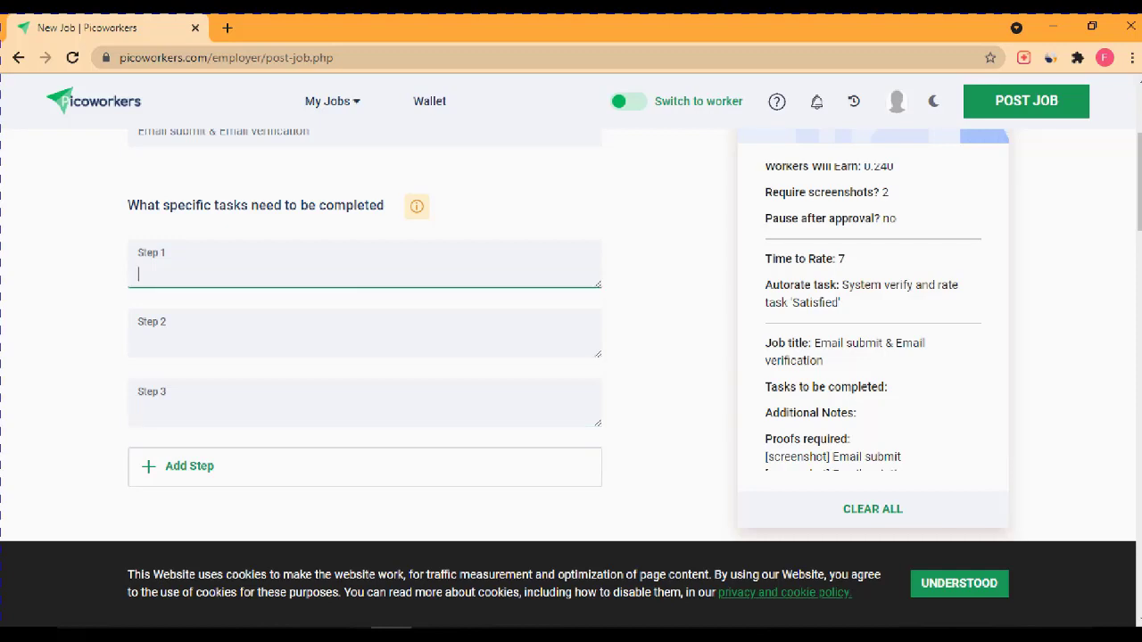
left_click(139, 342)
left_click(139, 413)
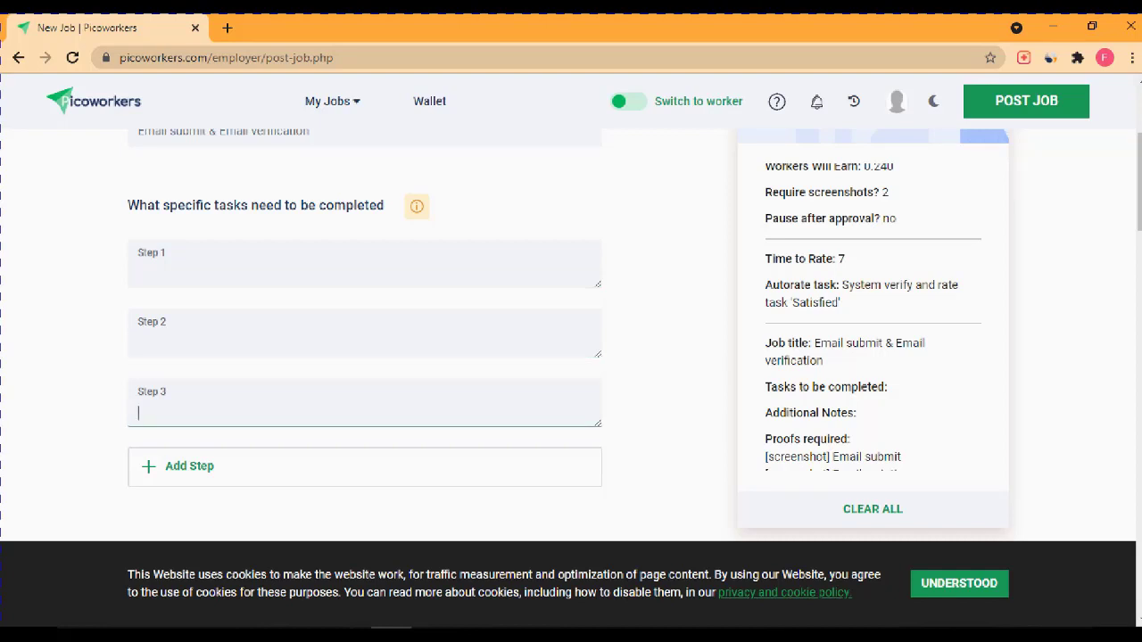
left_click(139, 343)
left_click(139, 274)
left_click(139, 342)
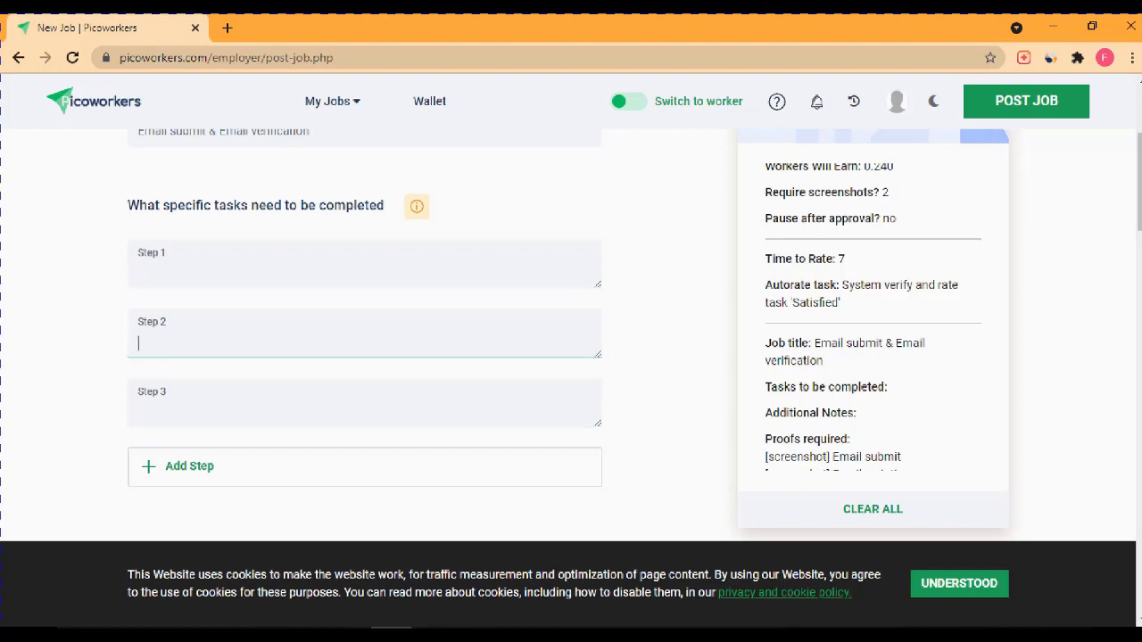
left_click(140, 412)
left_click(139, 274)
left_click(139, 343)
left_click(139, 412)
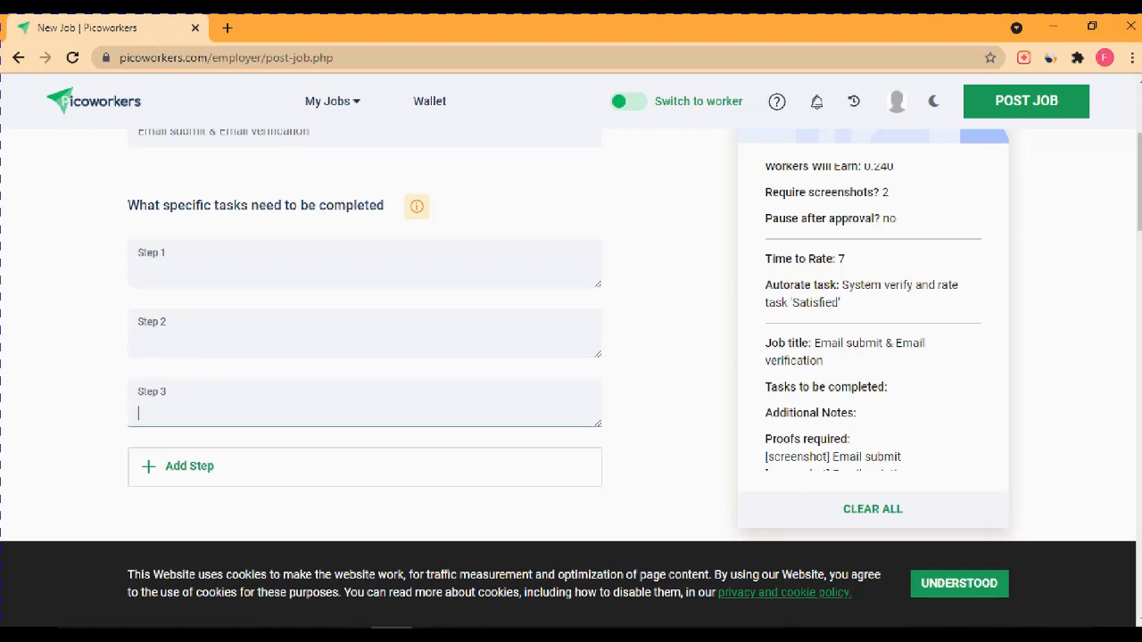
left_click(139, 342)
left_click(139, 274)
left_click(139, 343)
left_click(139, 413)
left_click(139, 342)
left_click(139, 412)
left_click(139, 343)
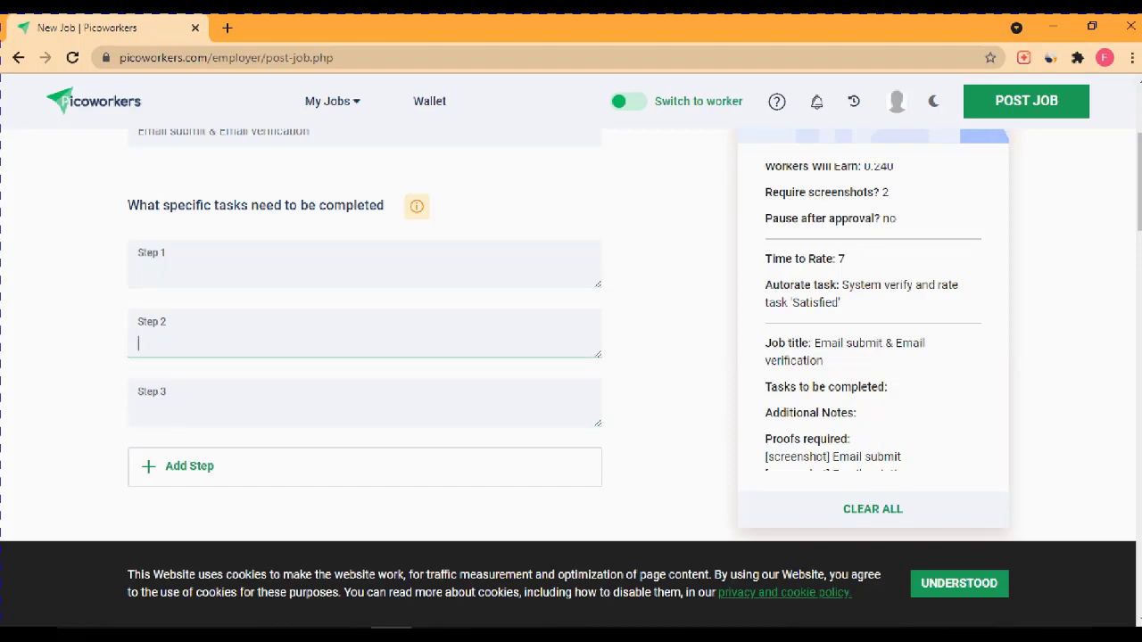
scroll(571, 356, "down", 3)
scroll(571, 356, "up", 1)
scroll(365, 382, "up", 1)
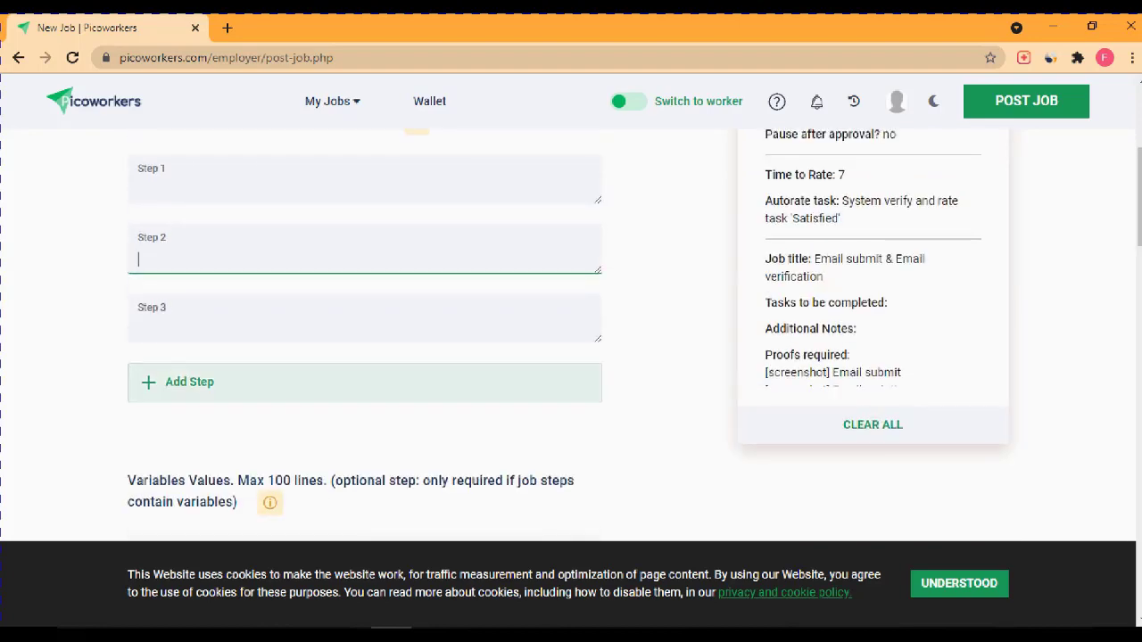
left_click(140, 328)
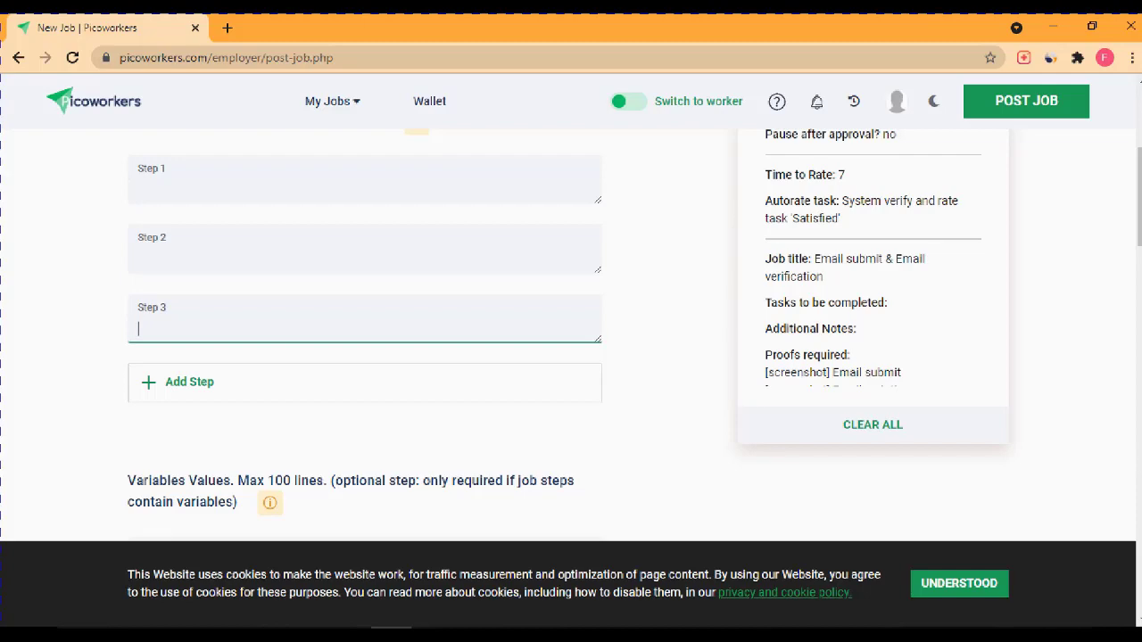
scroll(571, 335, "up", 4)
scroll(571, 334, "down", 3)
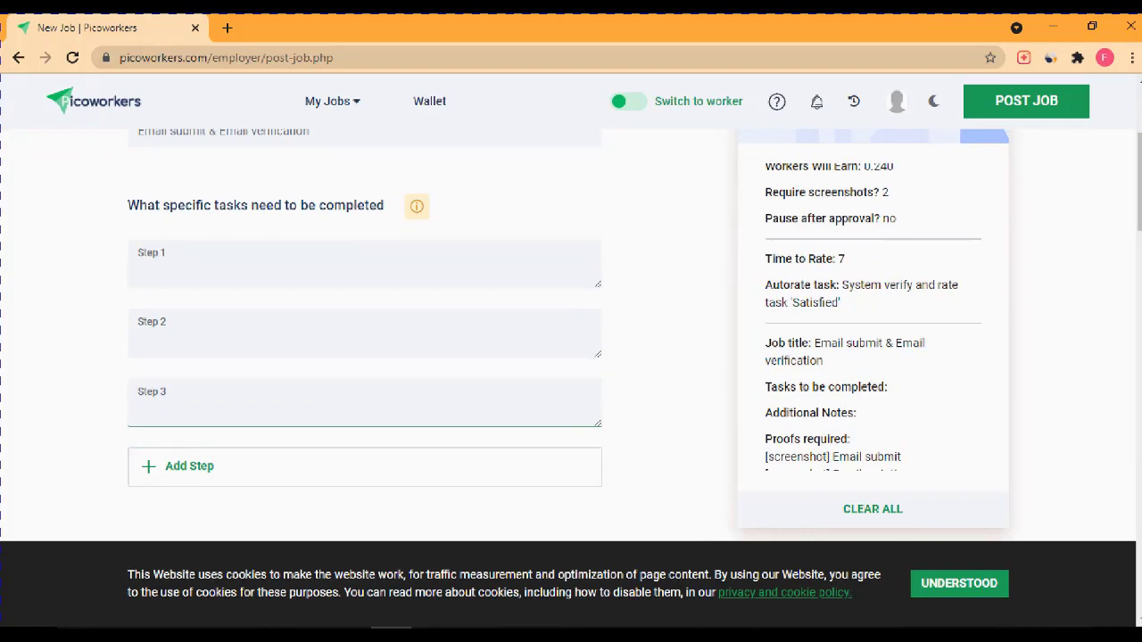
scroll(571, 336, "down", 8)
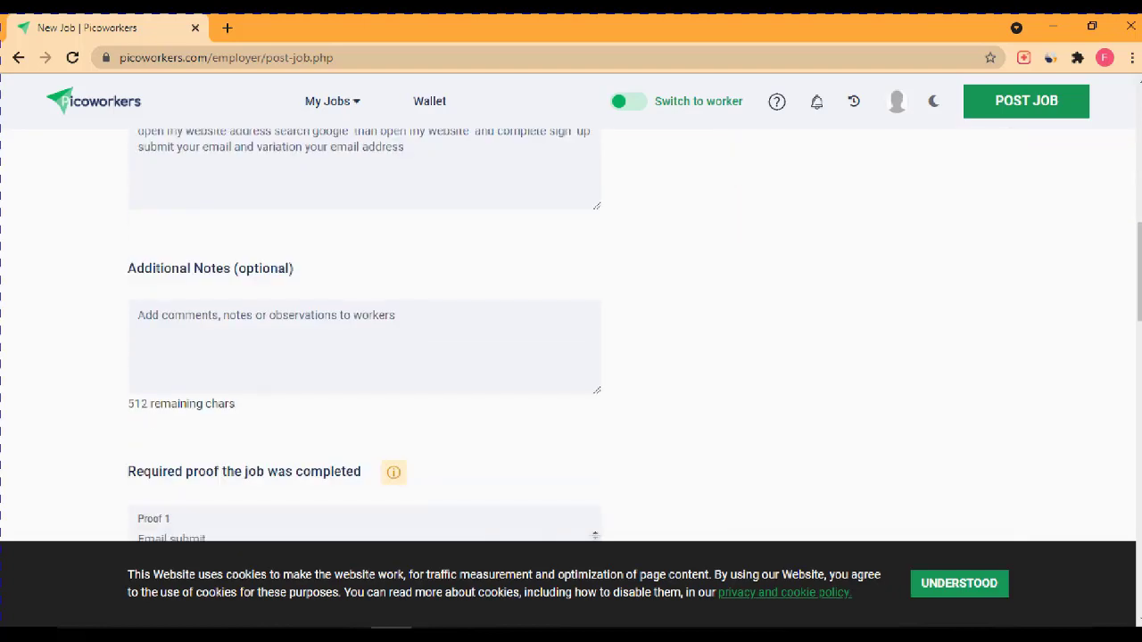
scroll(571, 336, "down", 5)
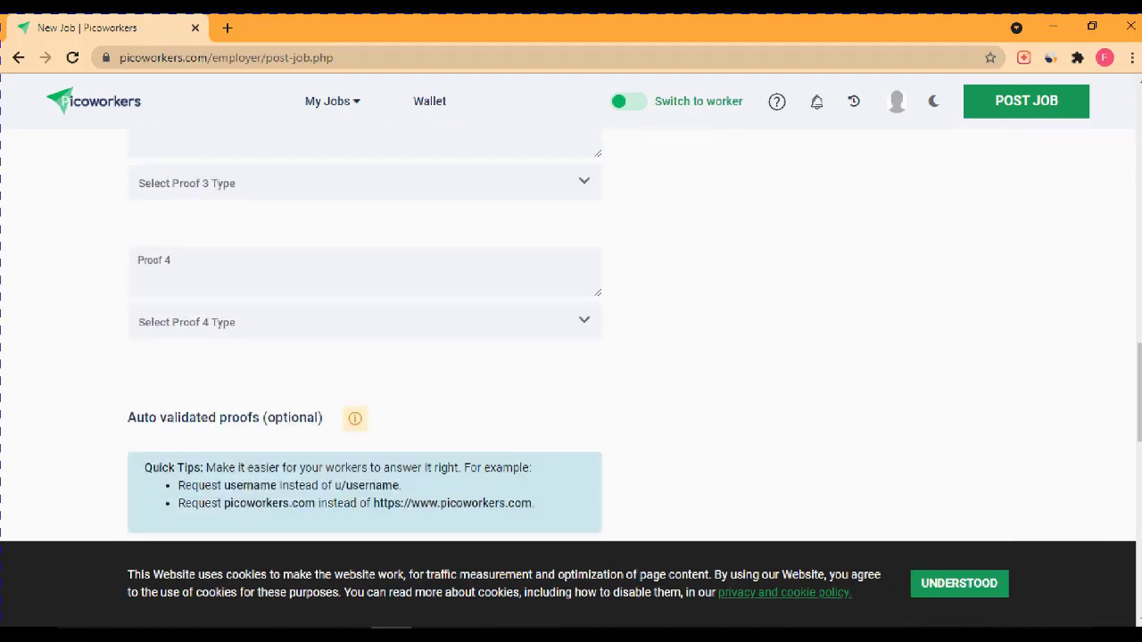
scroll(571, 335, "down", 3)
scroll(571, 336, "up", 5)
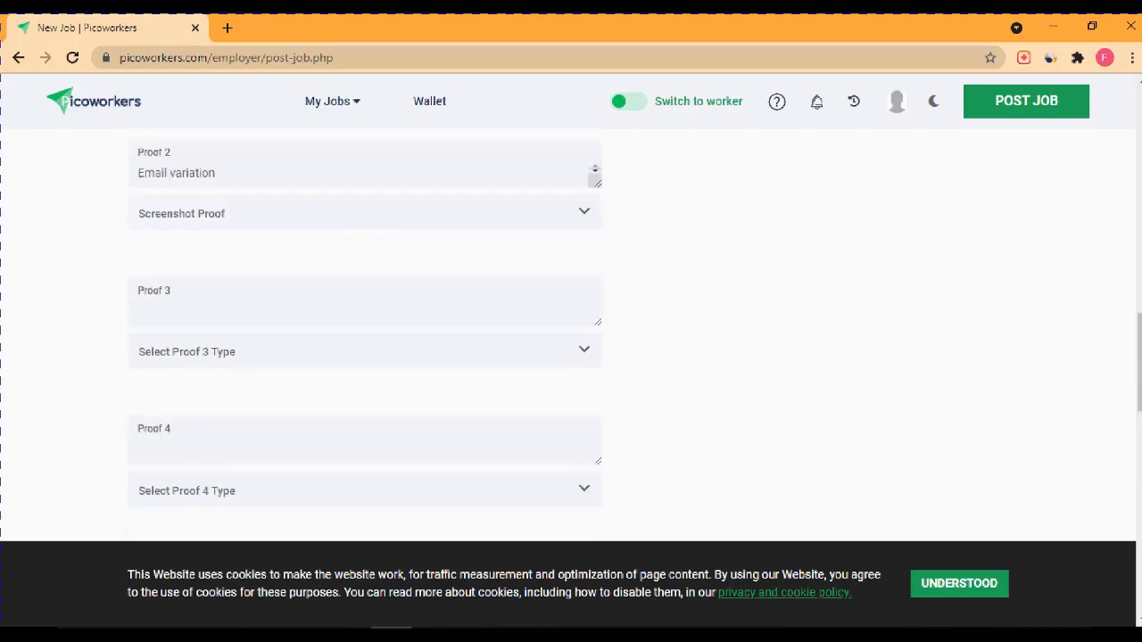
Step: Open a new browser tab and close the McAfee WebAdvisor search protection popup
left_click(228, 28)
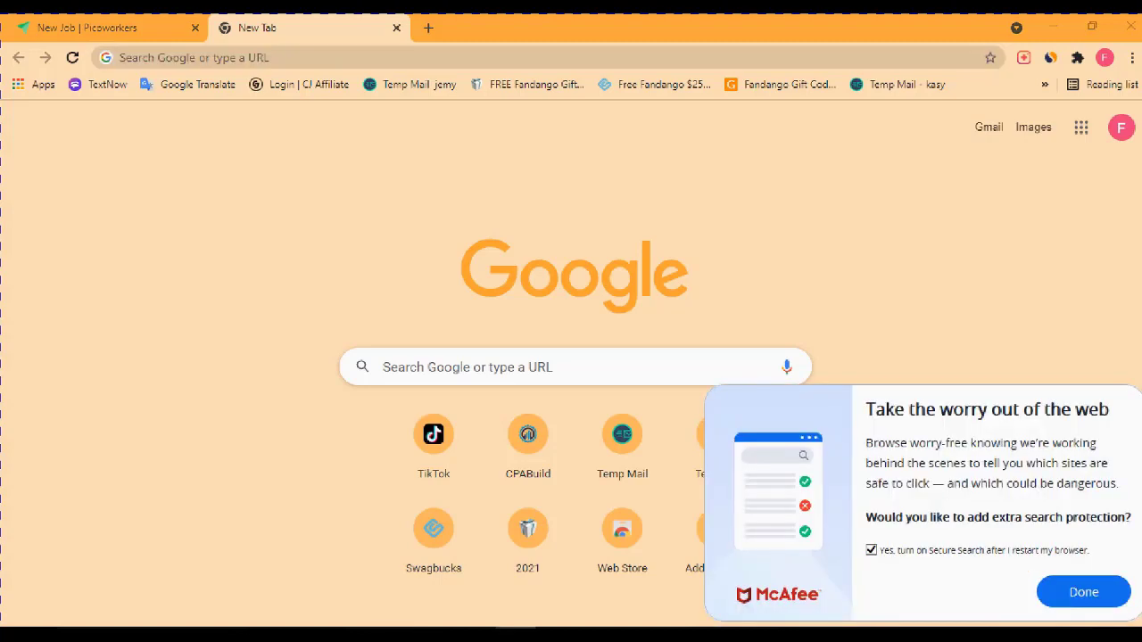
mouse_move(515, 635)
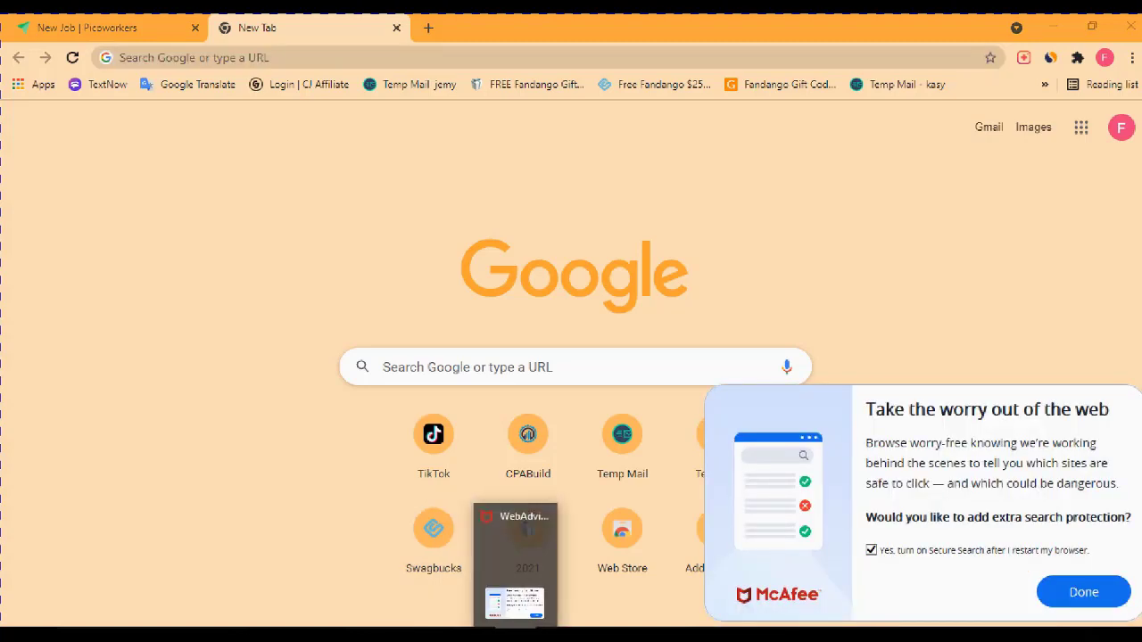
left_click(544, 517)
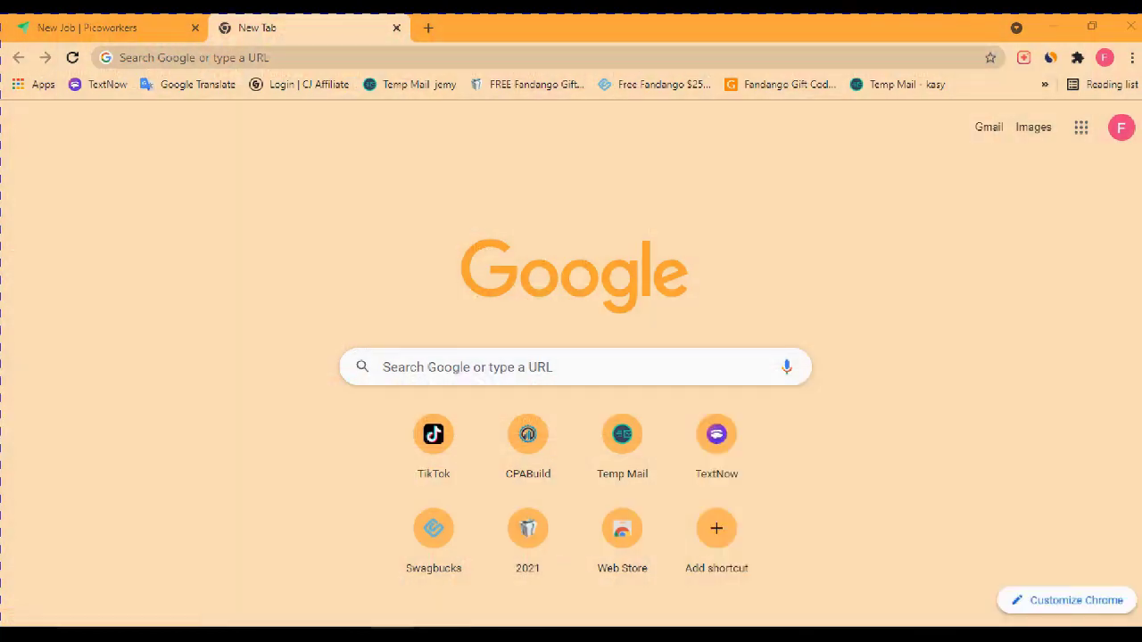
left_click(349, 633)
left_click(349, 633)
Step: Enter offerboxtool.com as the address in the new tab
left_click(129, 57)
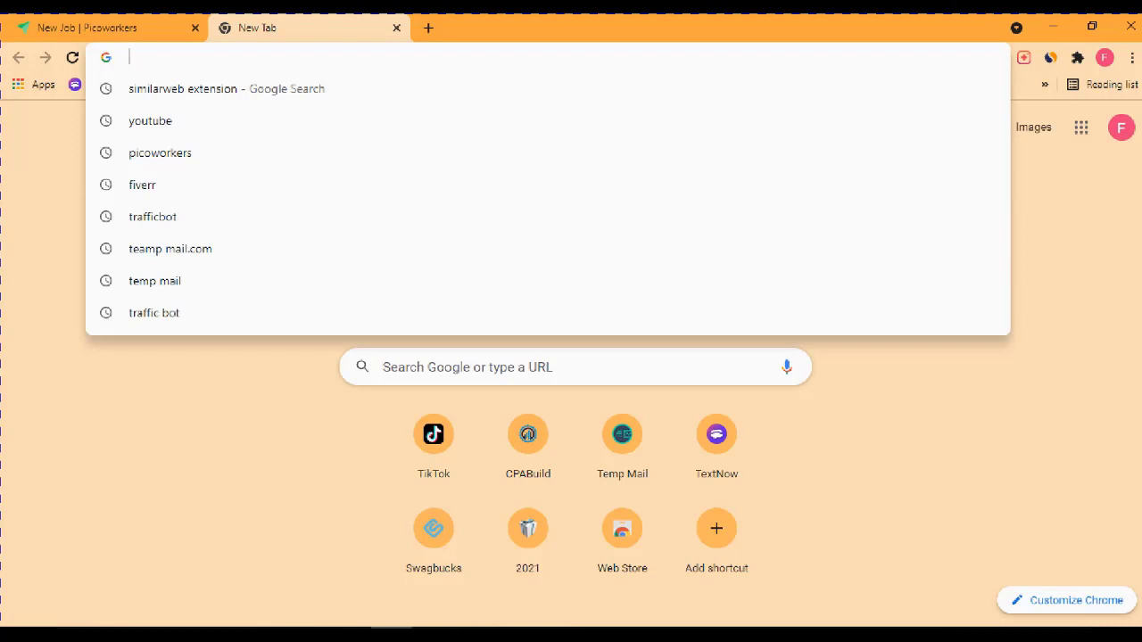
type("o")
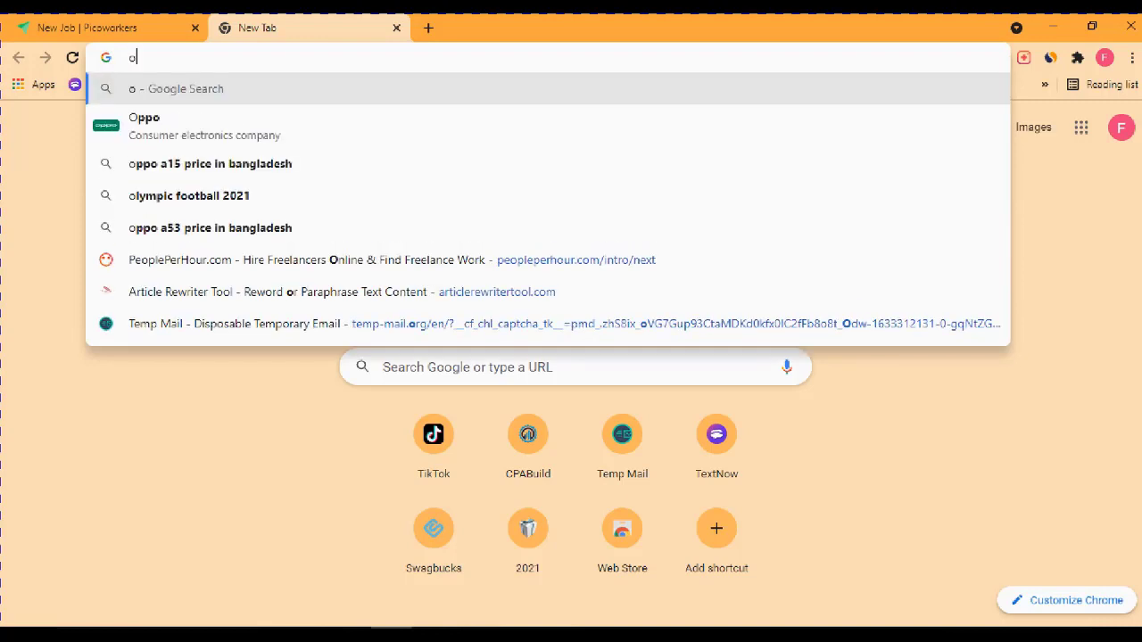
type("fferboxtoo")
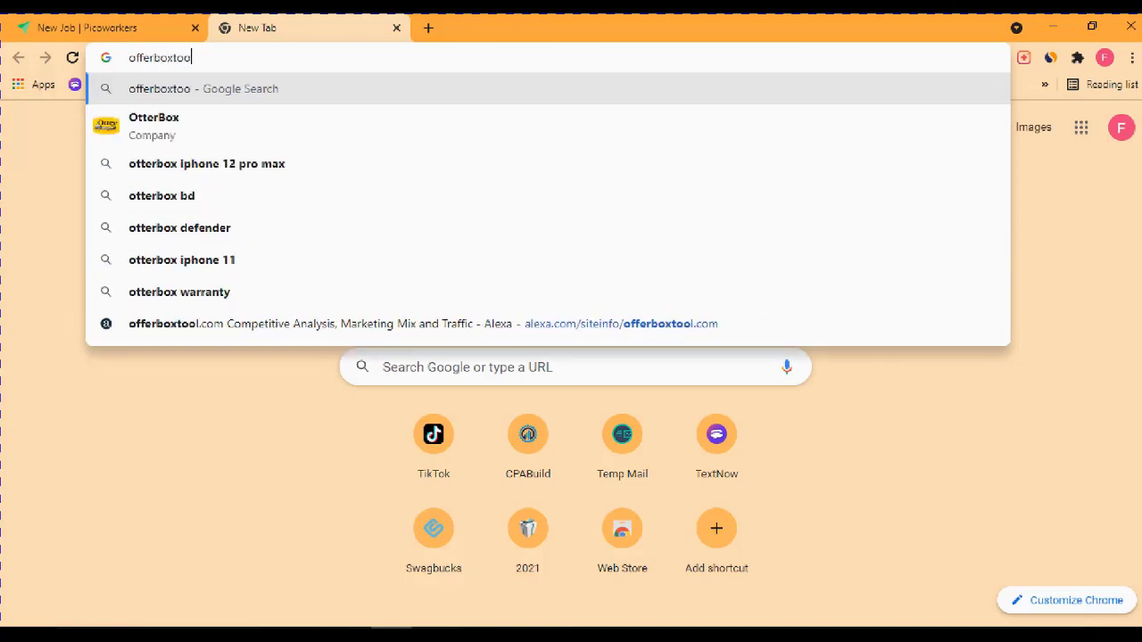
type("l.com")
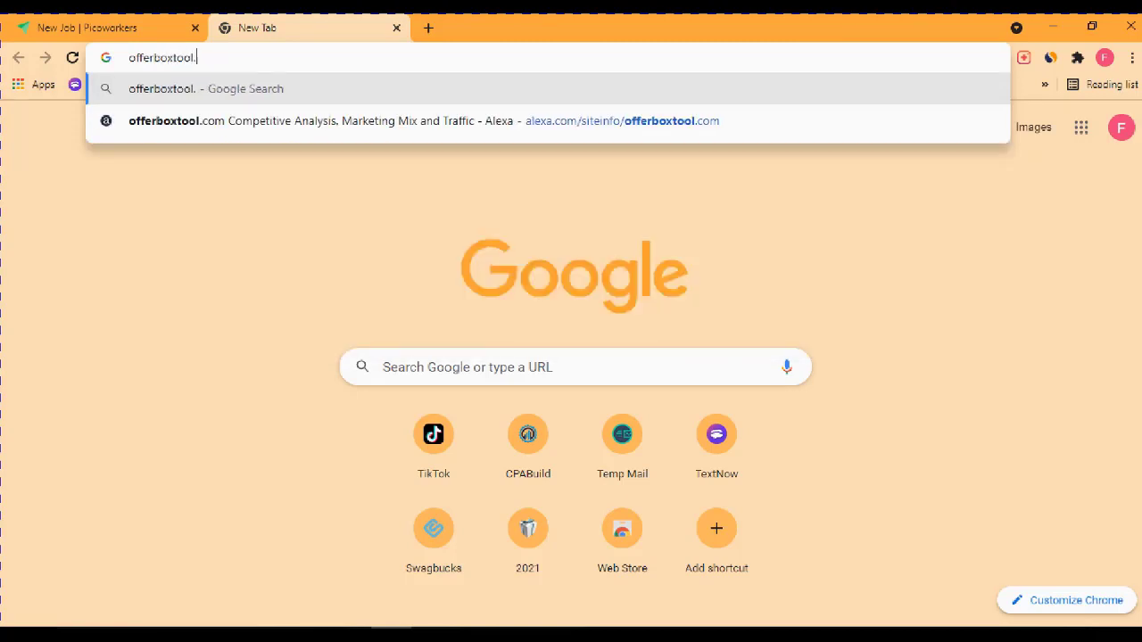
key("Return")
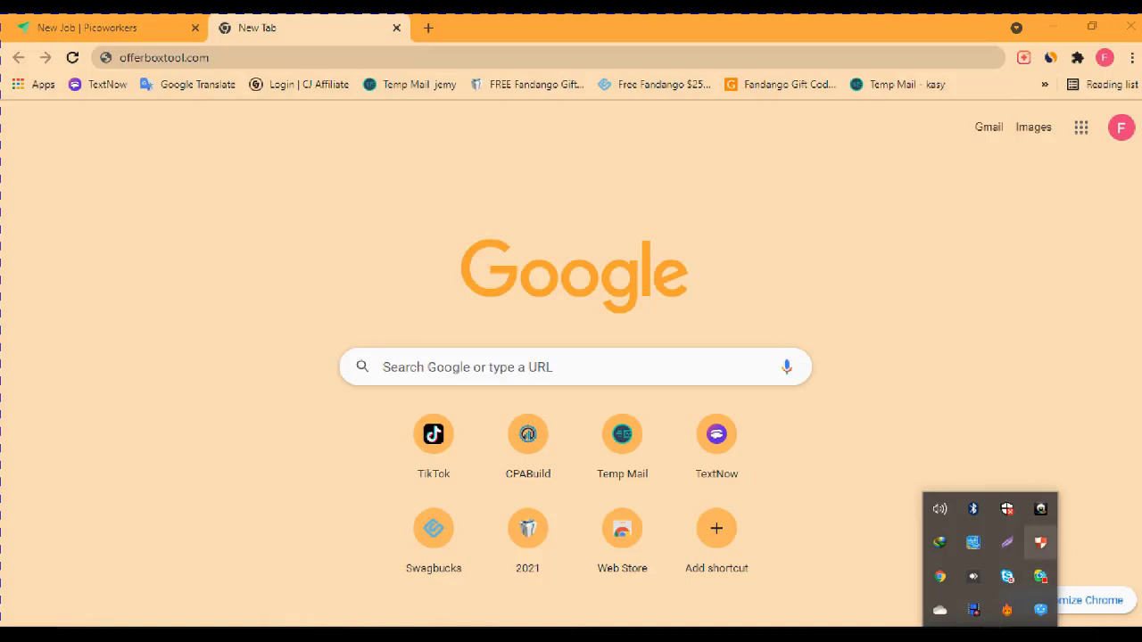
Step: Start a screenshot of about 467x327 pixels around the website address, frame the address with a rectangle, and dismiss the Internet Download Manager alert
left_click(1006, 542)
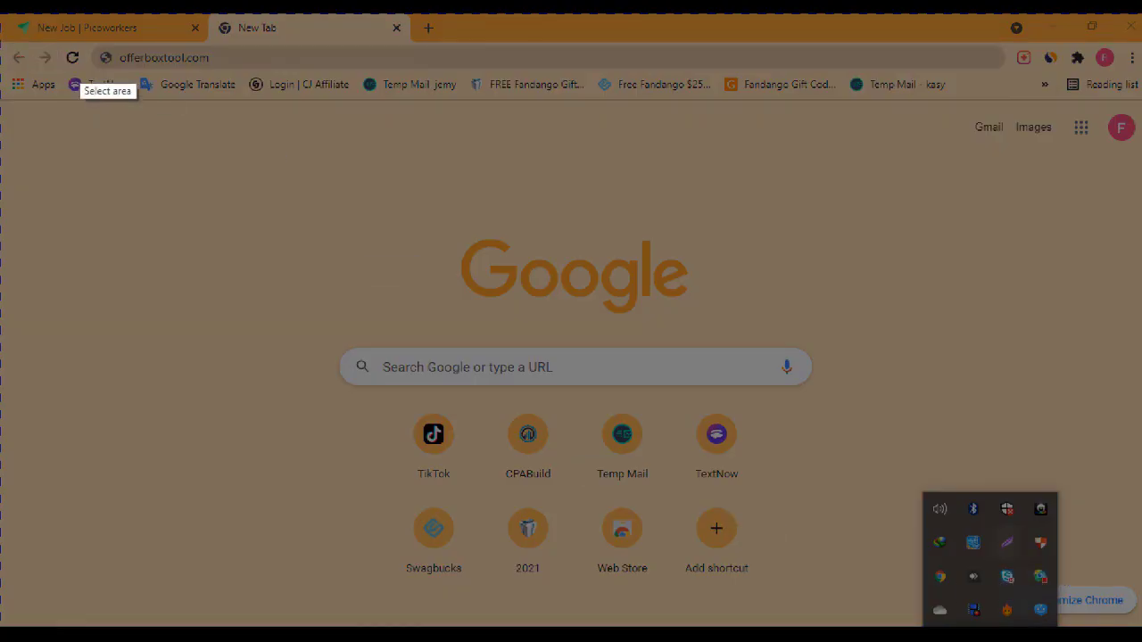
mouse_move(75, 45)
left_mouse_down()
mouse_move(297, 88)
mouse_move(303, 162)
mouse_move(327, 227)
mouse_move(478, 260)
mouse_move(469, 321)
left_mouse_up()
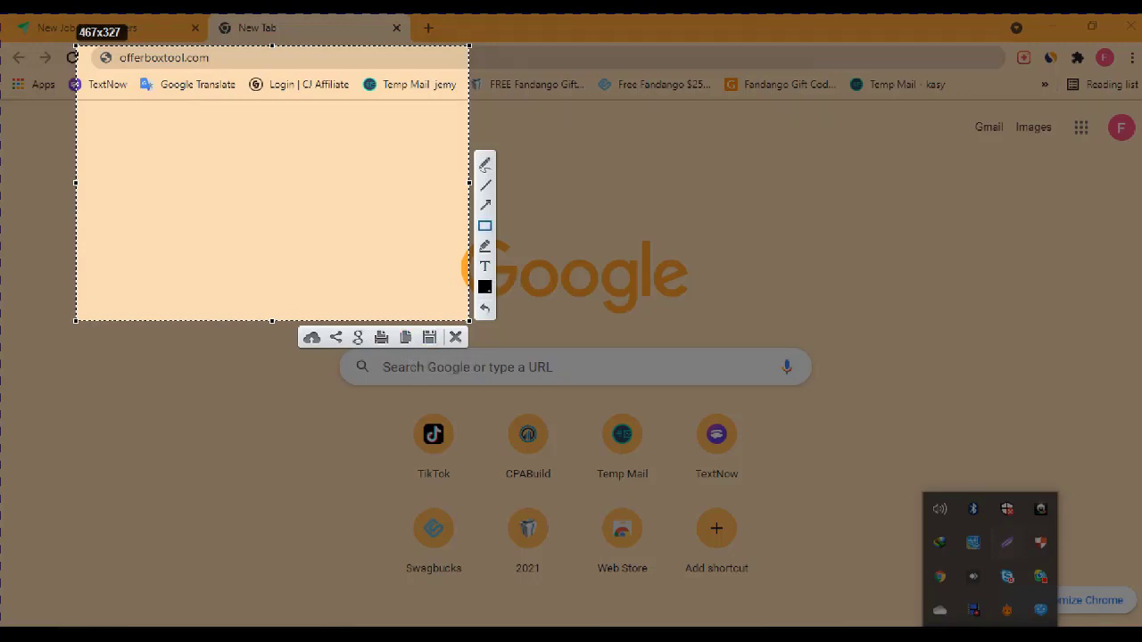
left_click_drag(91, 49, 246, 73)
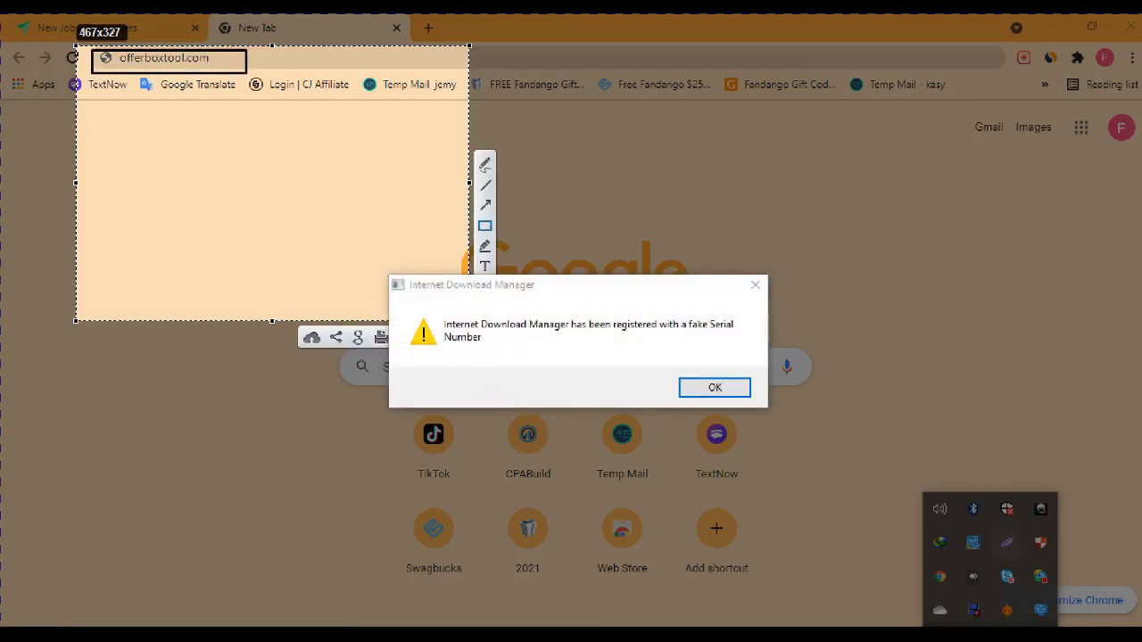
left_click(754, 285)
Step: Set the screenshot annotation color to red and undo the black rectangle around the address
left_click(485, 286)
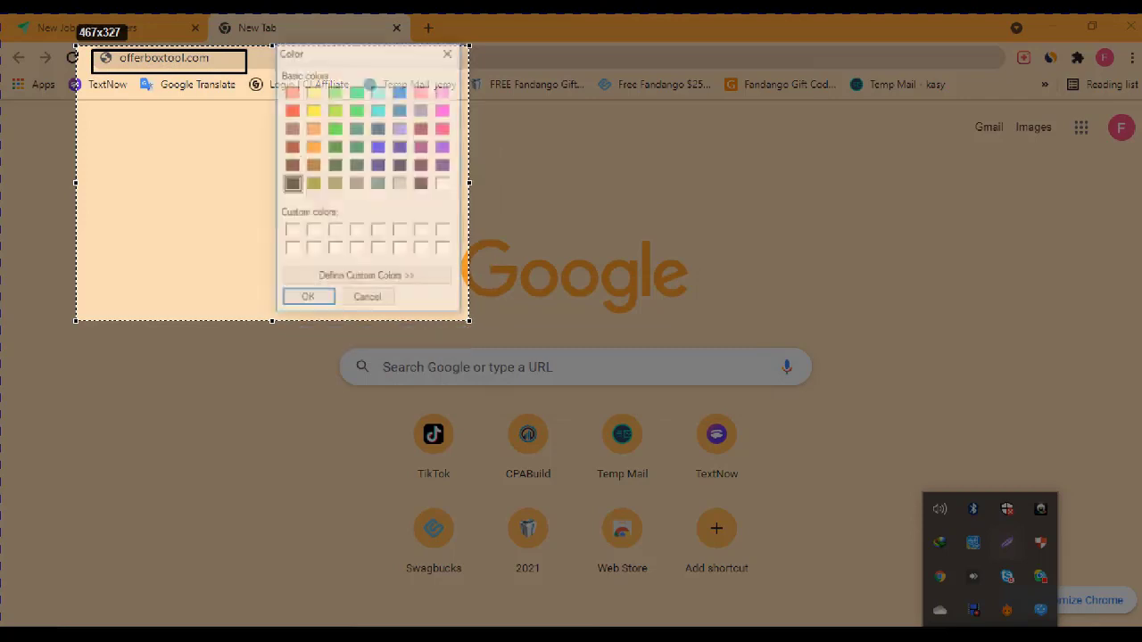
left_click(291, 109)
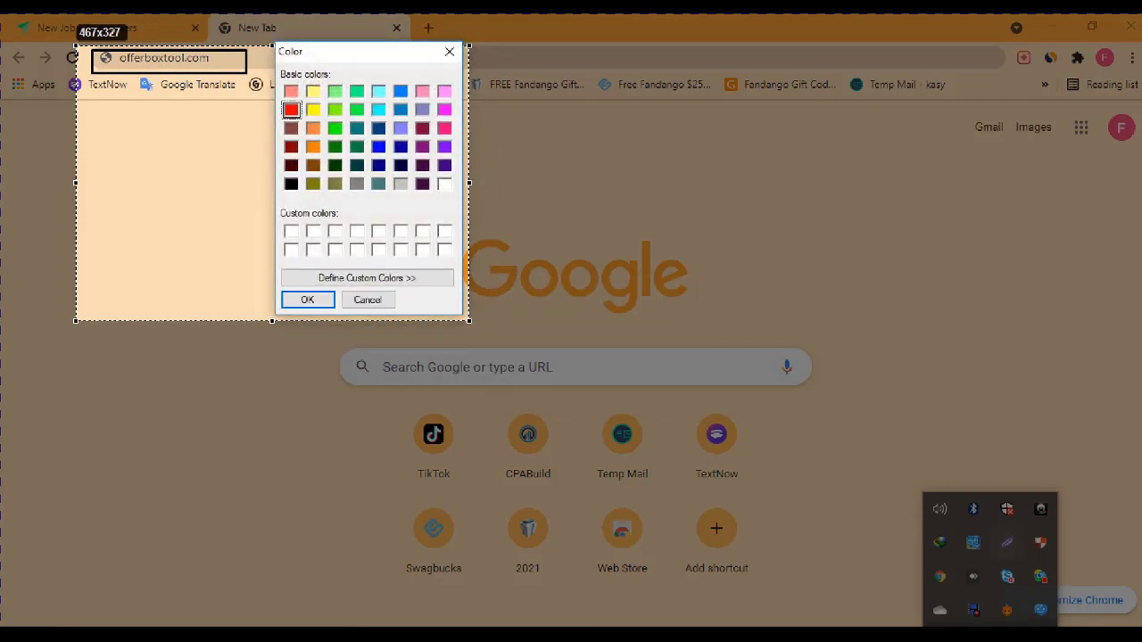
left_click(307, 299)
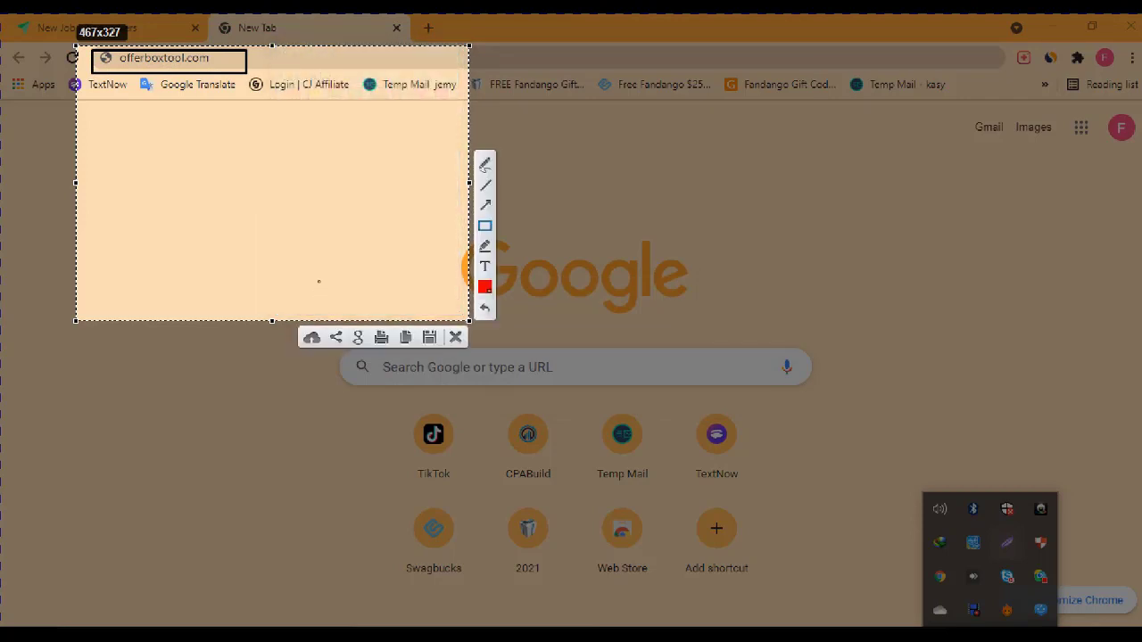
left_click(484, 286)
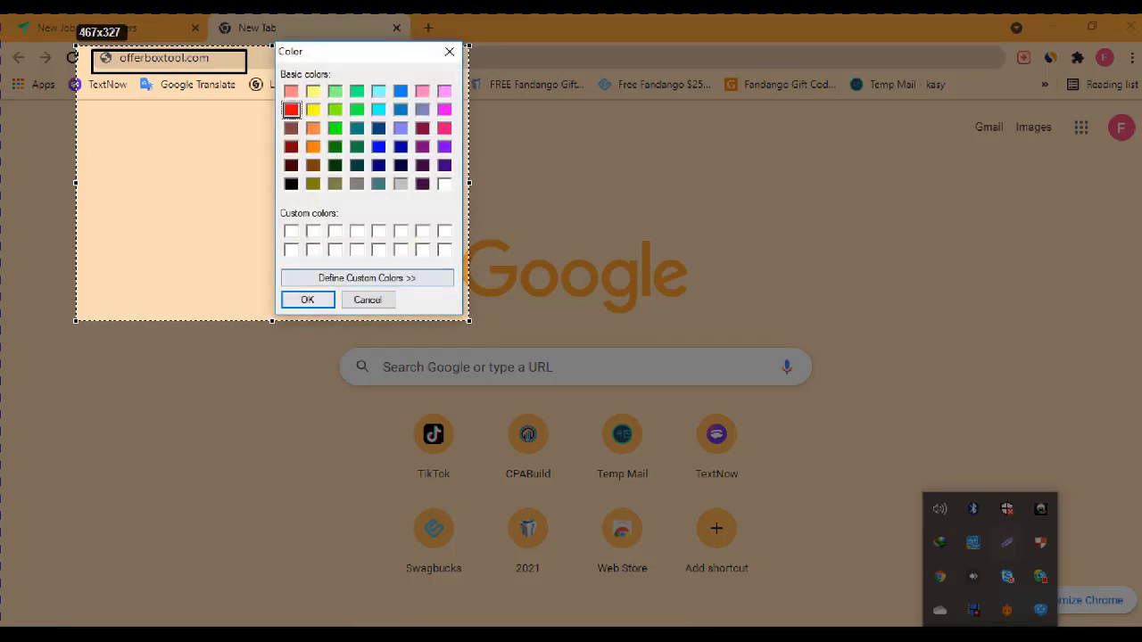
left_click(304, 299)
left_click(485, 308)
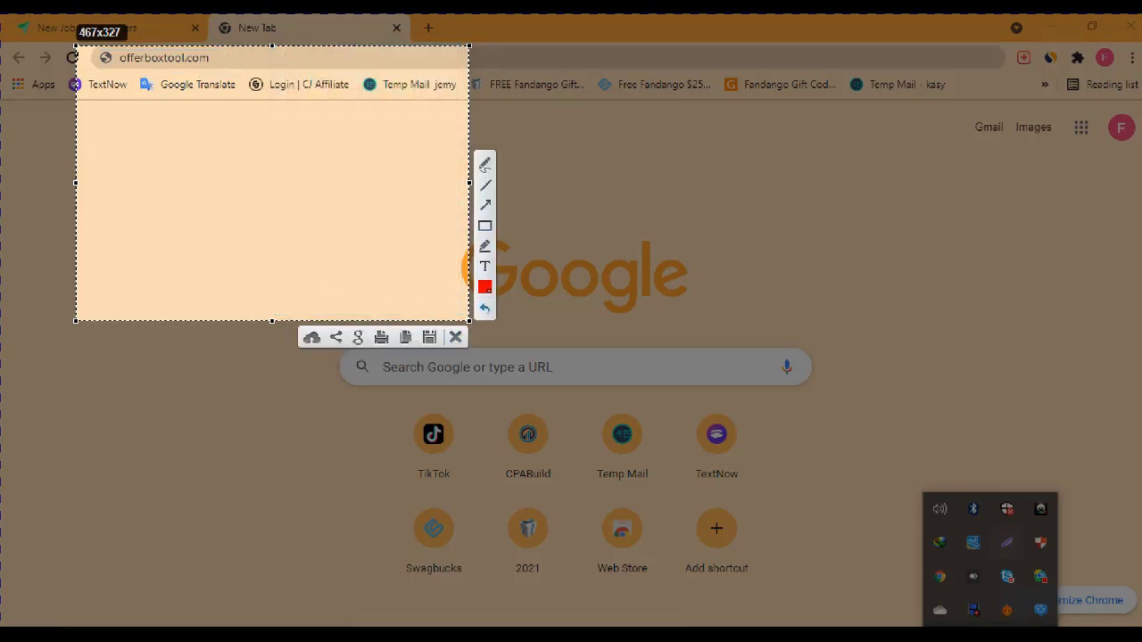
Step: Draw a red rectangle around offerboxtool.com and a red arrow pointing up to it
left_click(485, 226)
left_click_drag(95, 46, 244, 77)
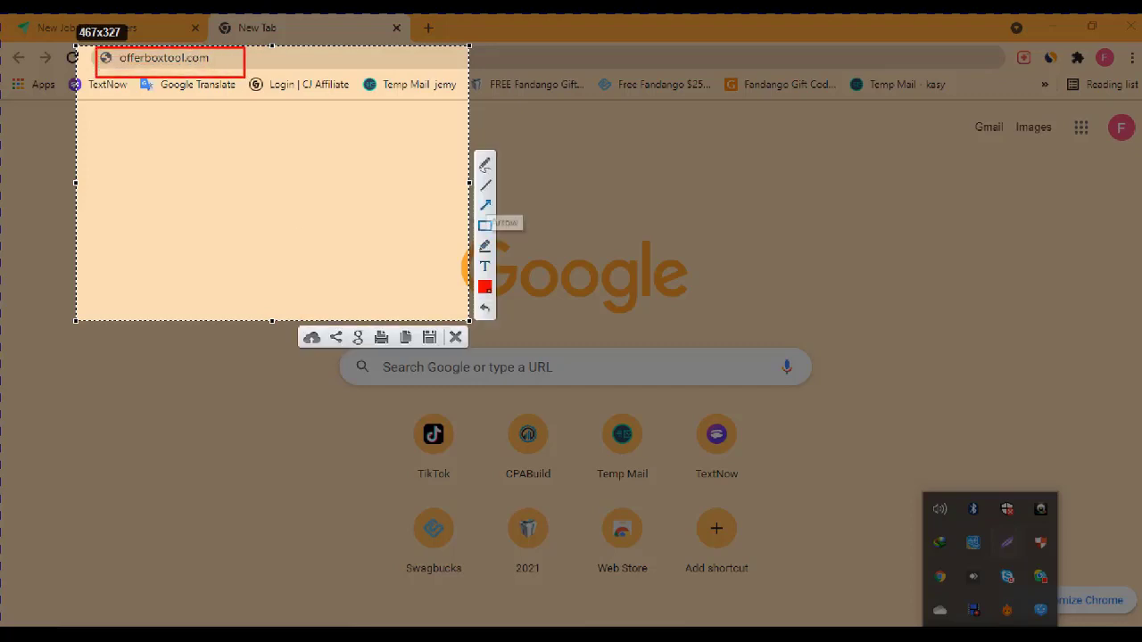
left_click_drag(79, 186, 157, 84)
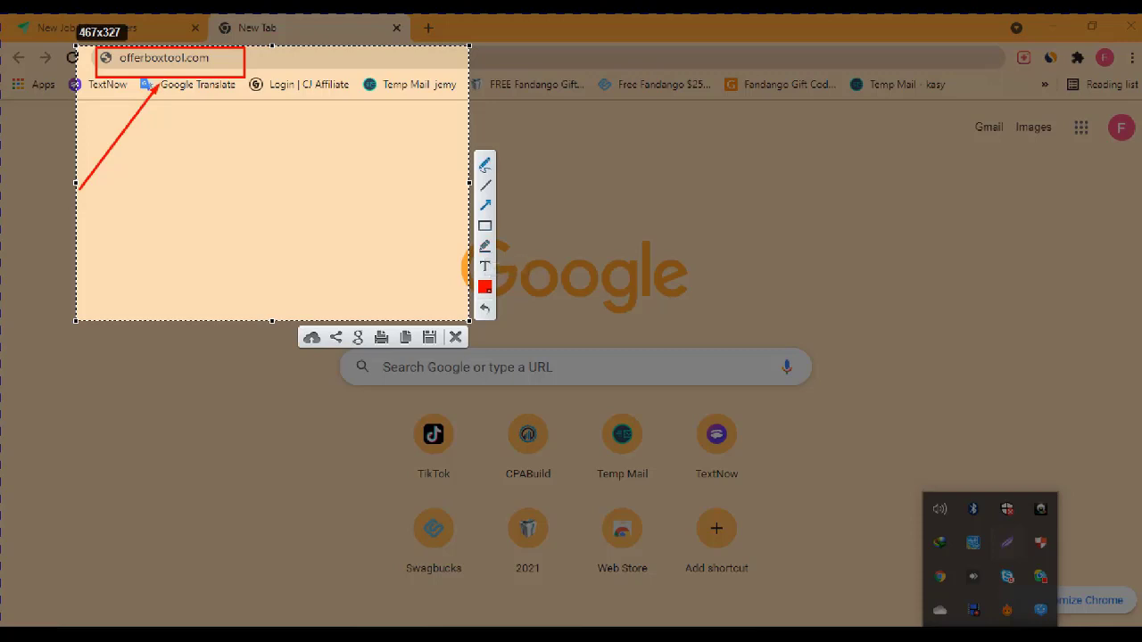
Step: Handwrite "1 NO" in black with the pencil below the framed address
left_click(485, 246)
left_click(484, 165)
left_click(485, 286)
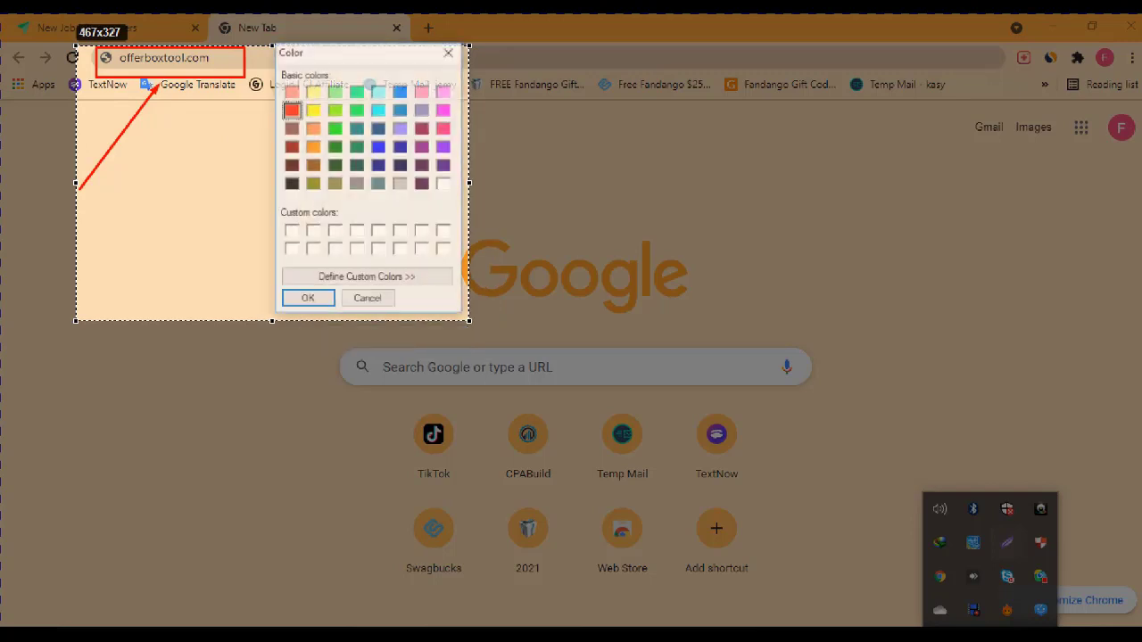
left_click(291, 183)
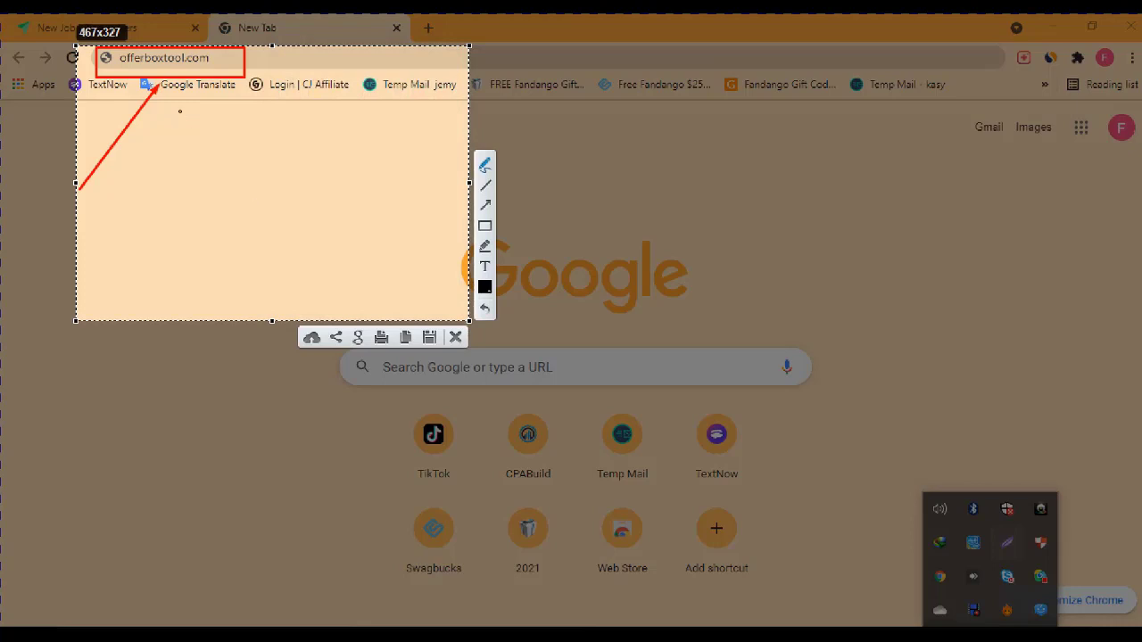
left_click_drag(179, 108, 183, 171)
left_click_drag(182, 108, 157, 133)
left_click_drag(157, 178, 209, 176)
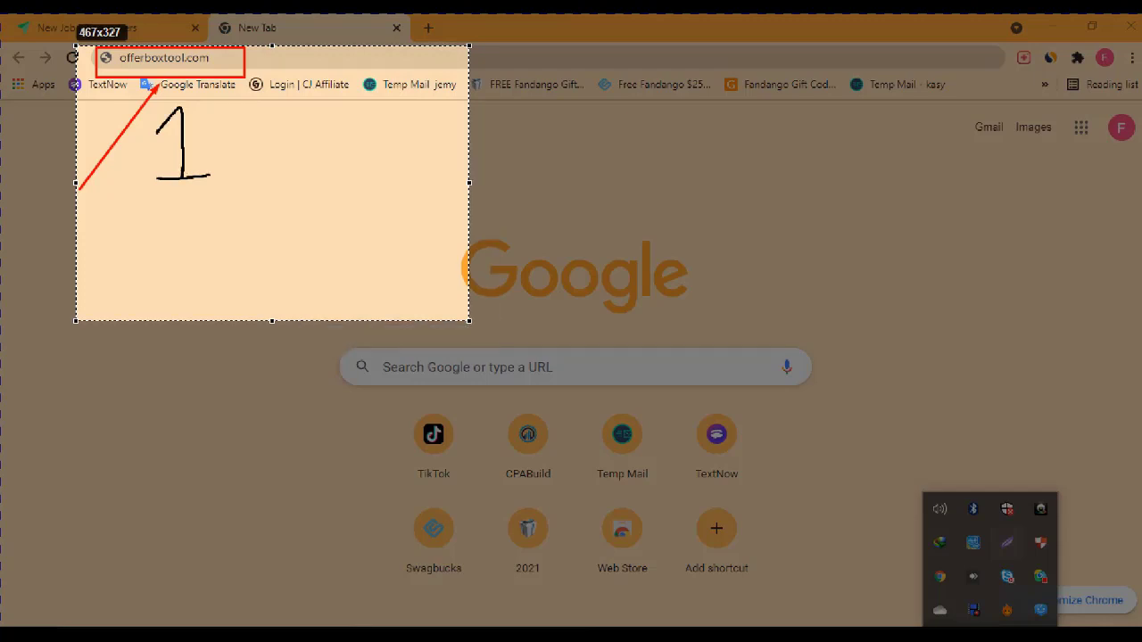
mouse_move(210, 130)
left_mouse_down()
mouse_move(226, 165)
mouse_move(249, 167)
mouse_move(264, 131)
mouse_move(253, 131)
left_mouse_up()
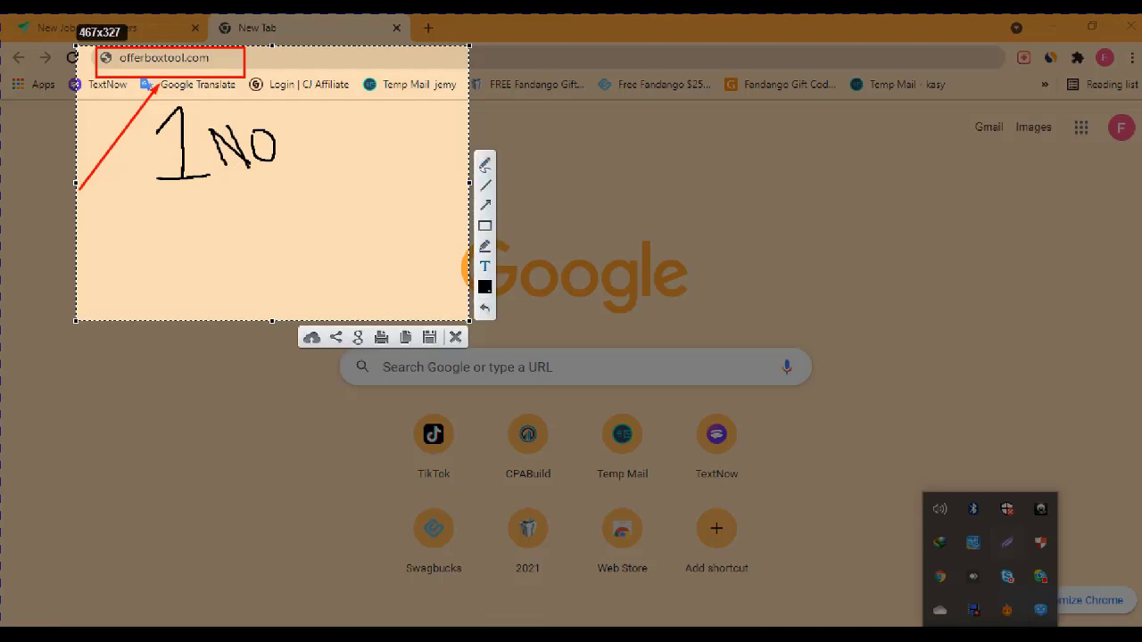
Step: Add the text "Copy my website addres" below the handwritten note and color it red
left_click(147, 235)
type("Copy my website a")
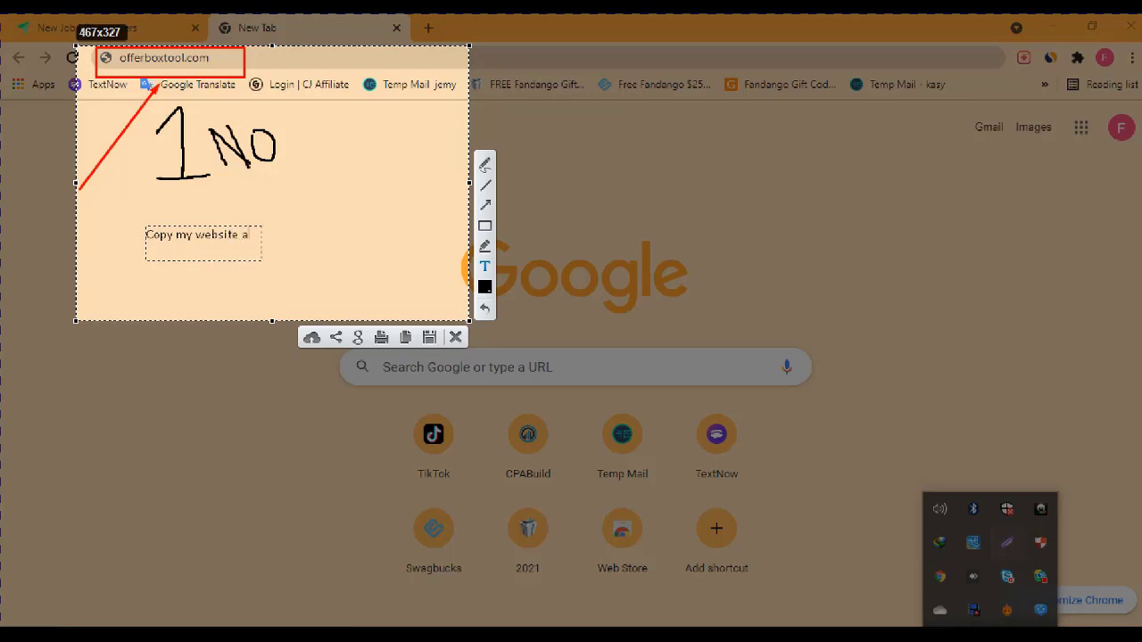
type("ddres")
left_click(484, 287)
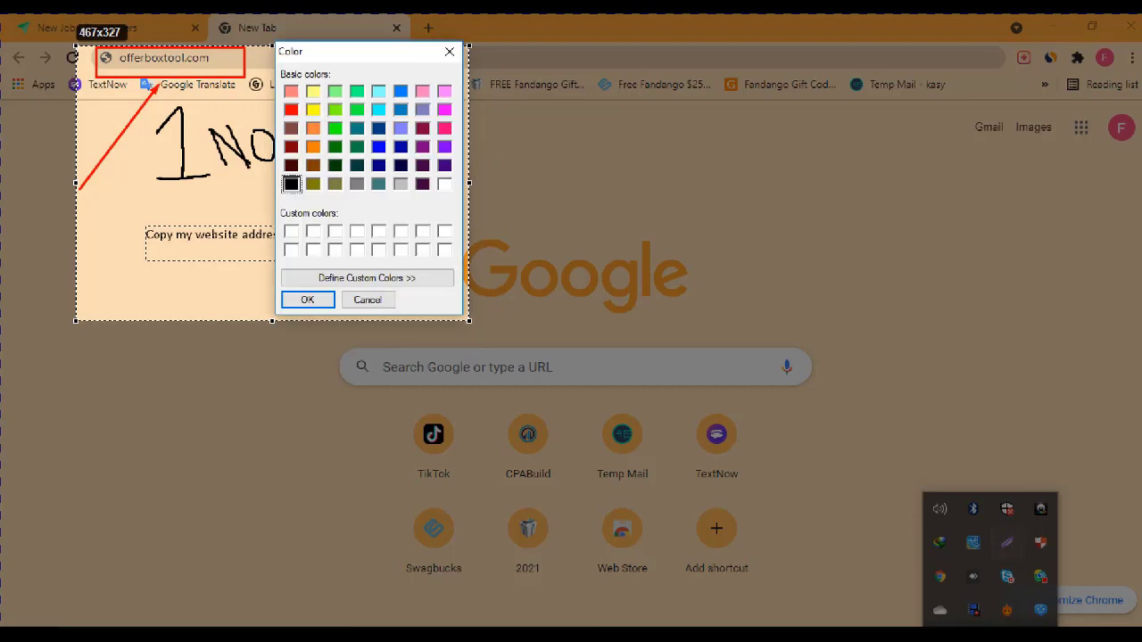
left_click(291, 110)
left_click(307, 300)
left_click(324, 264)
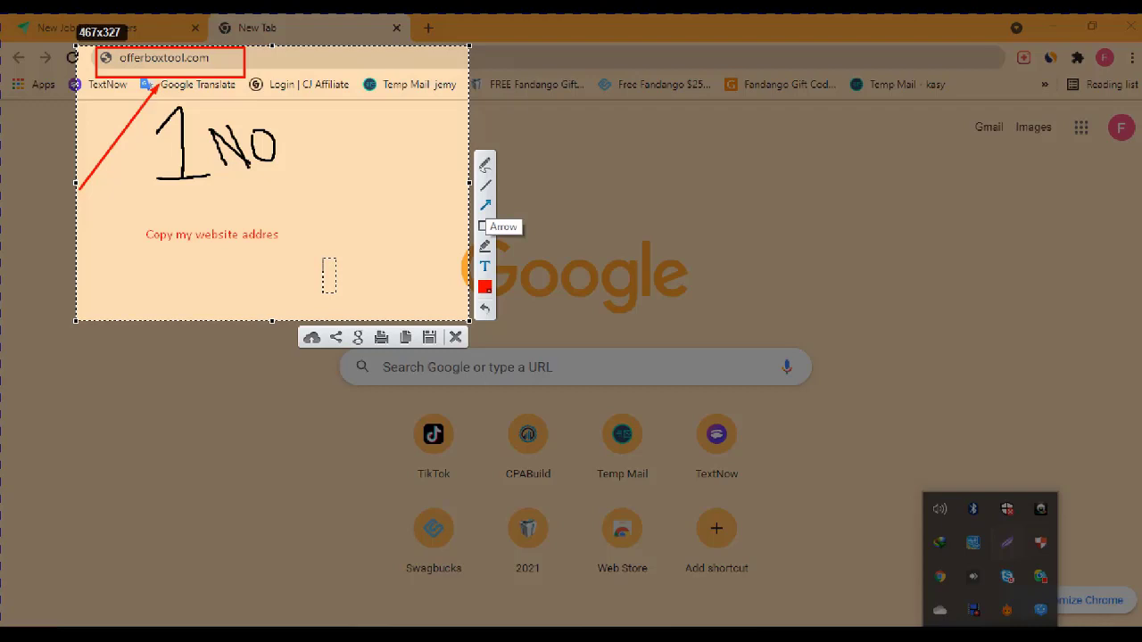
Step: Draw another arrow towards the website address, upload the annotated screenshot and copy its link
left_click(486, 206)
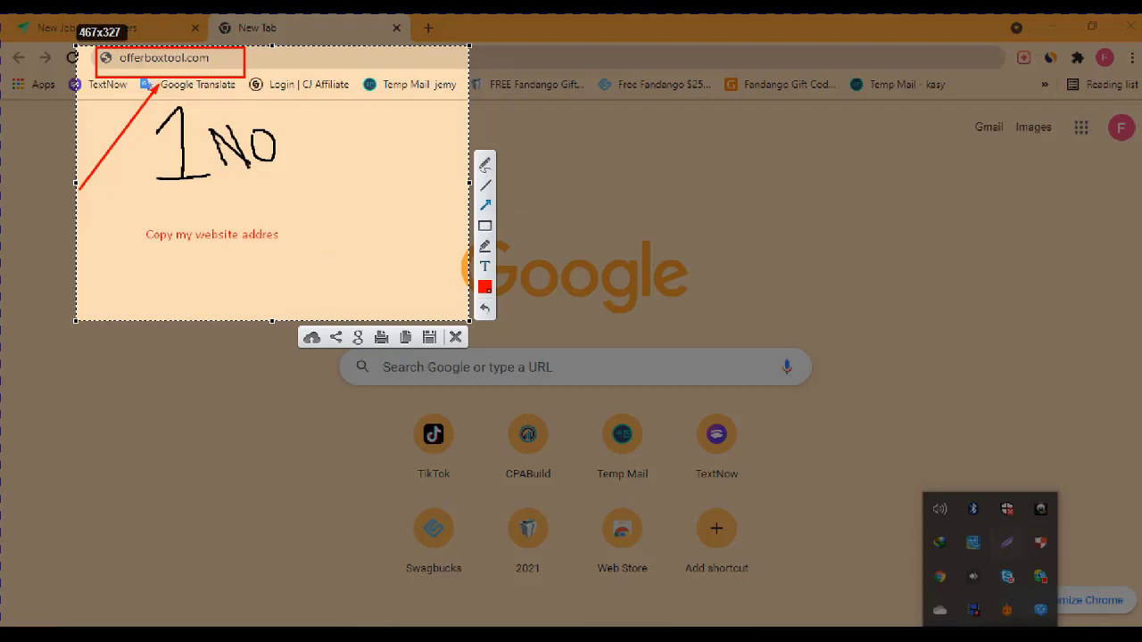
left_click_drag(78, 188, 175, 65)
left_click(311, 337)
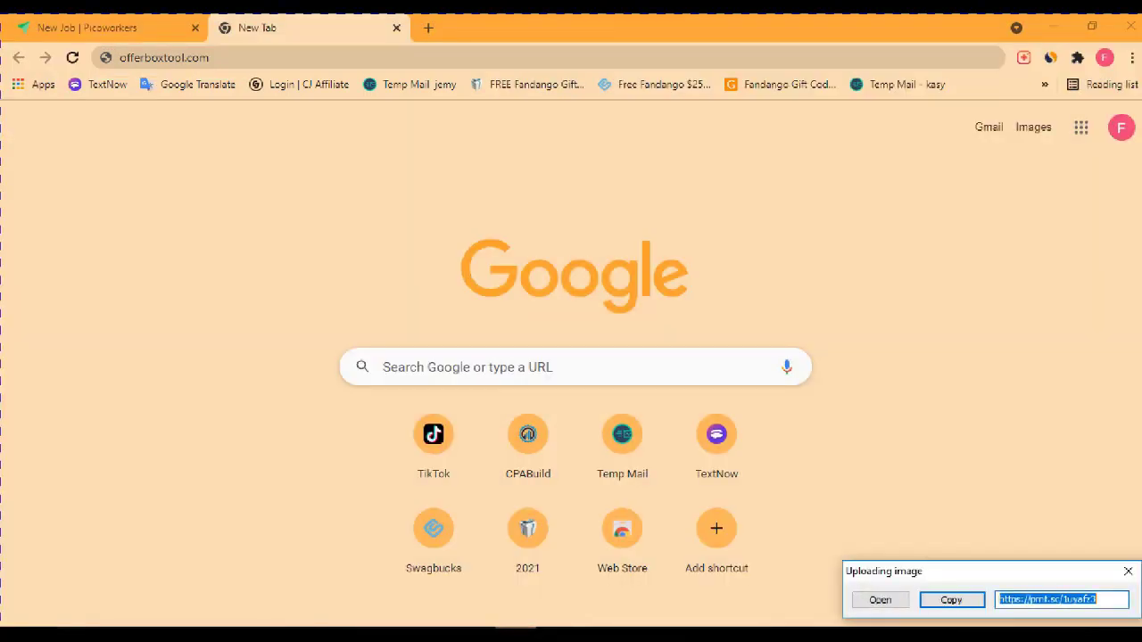
left_click(951, 600)
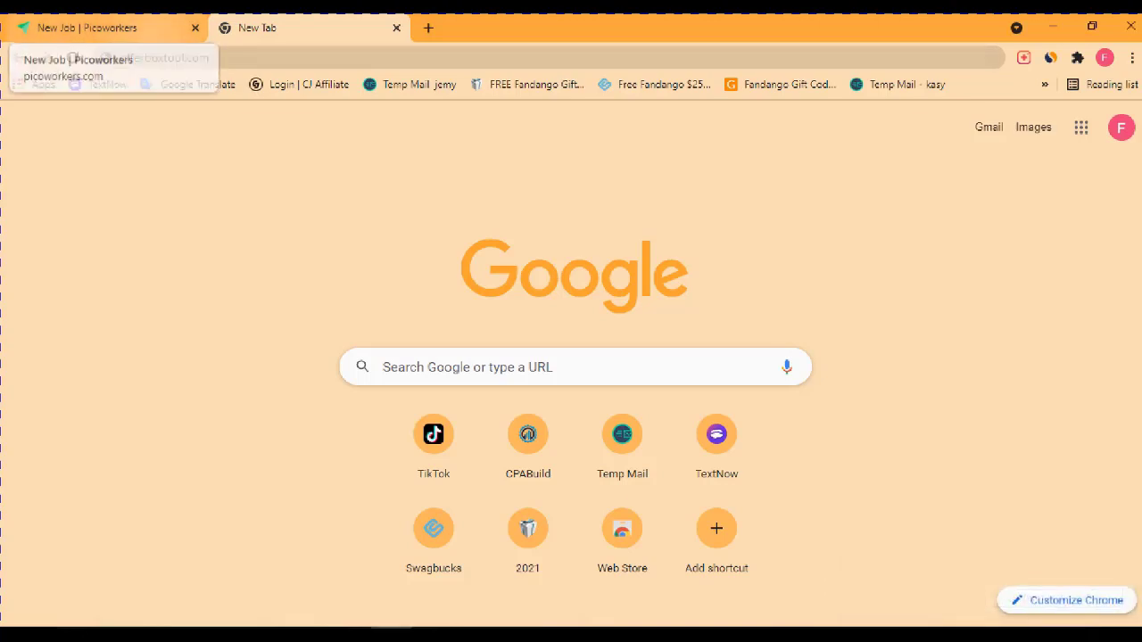
left_click(89, 27)
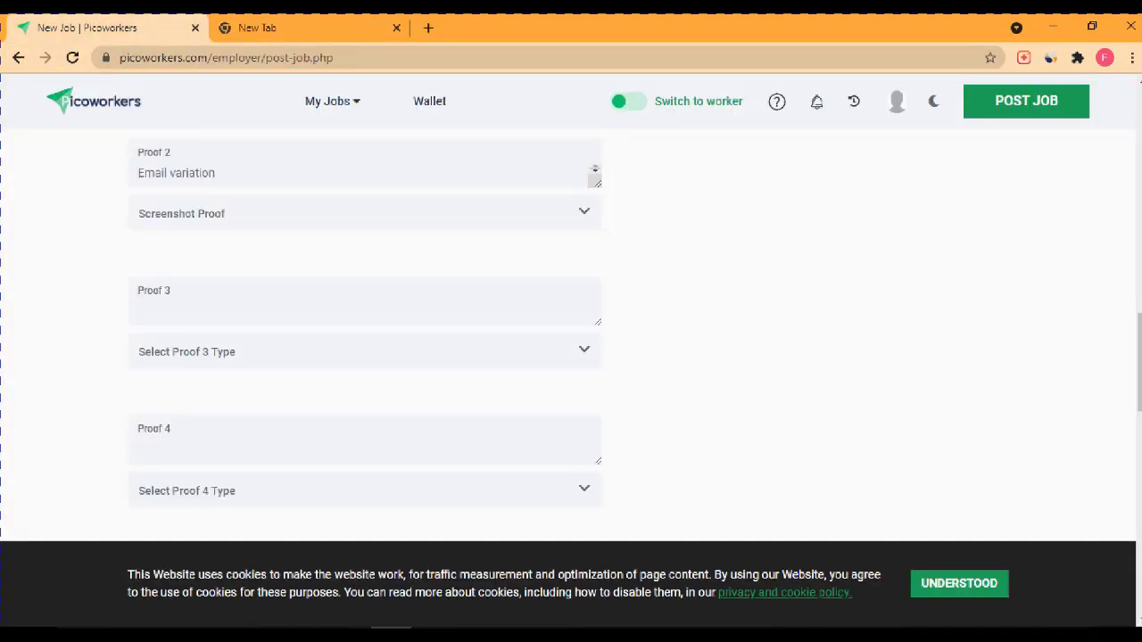
scroll(571, 339, "up", 1)
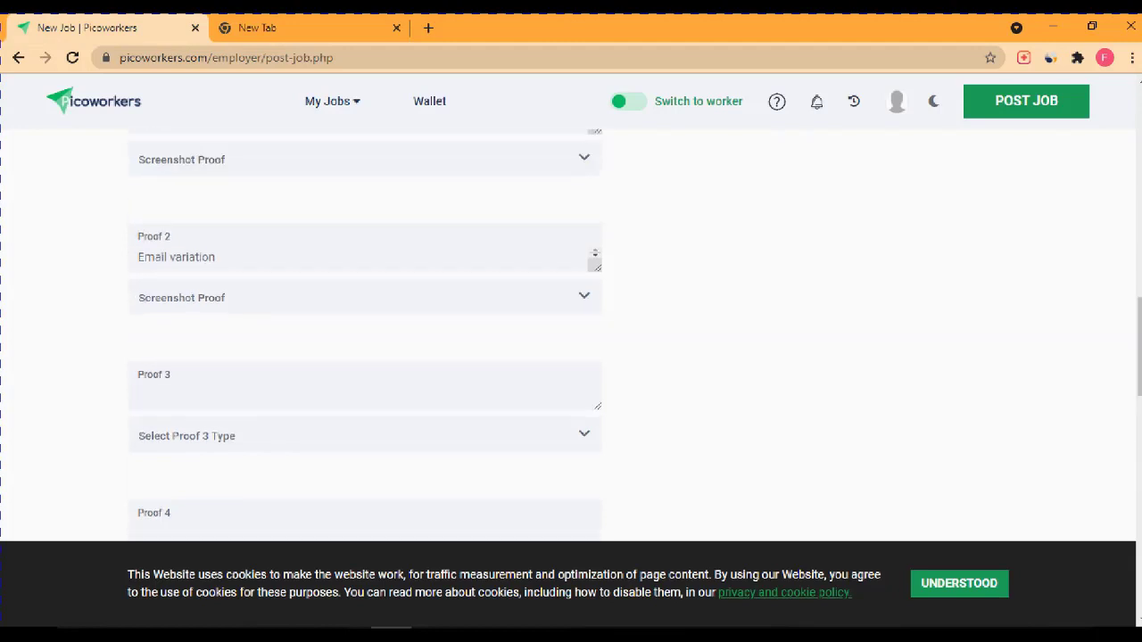
scroll(571, 339, "up", 5)
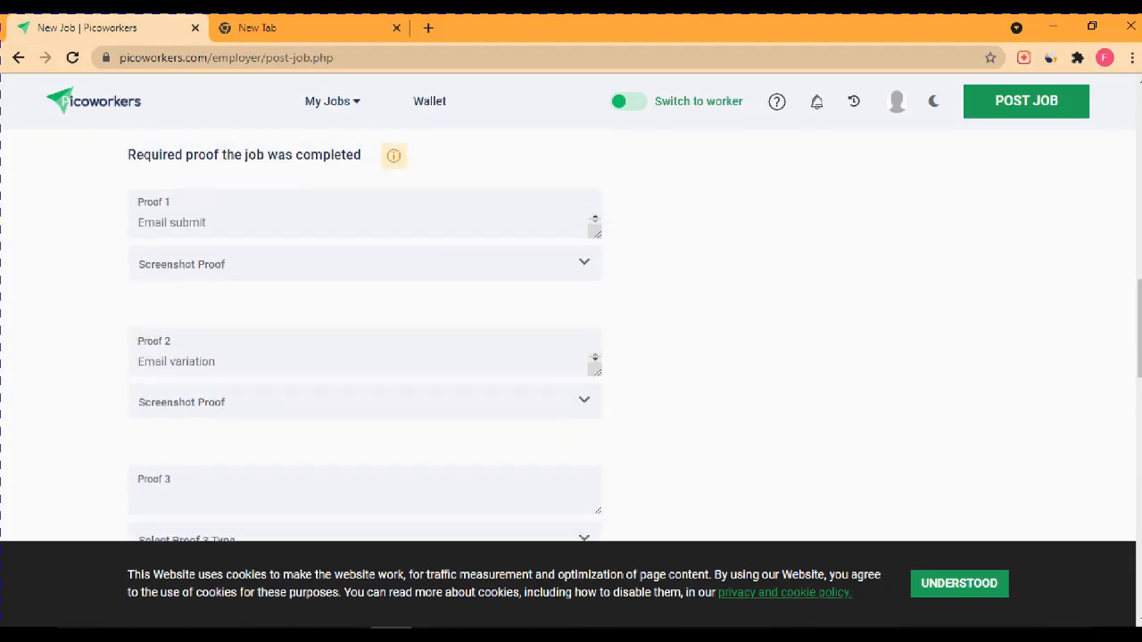
scroll(571, 339, "up", 4)
scroll(571, 339, "up", 3)
left_click(191, 359)
right_click(191, 364)
left_click(233, 465)
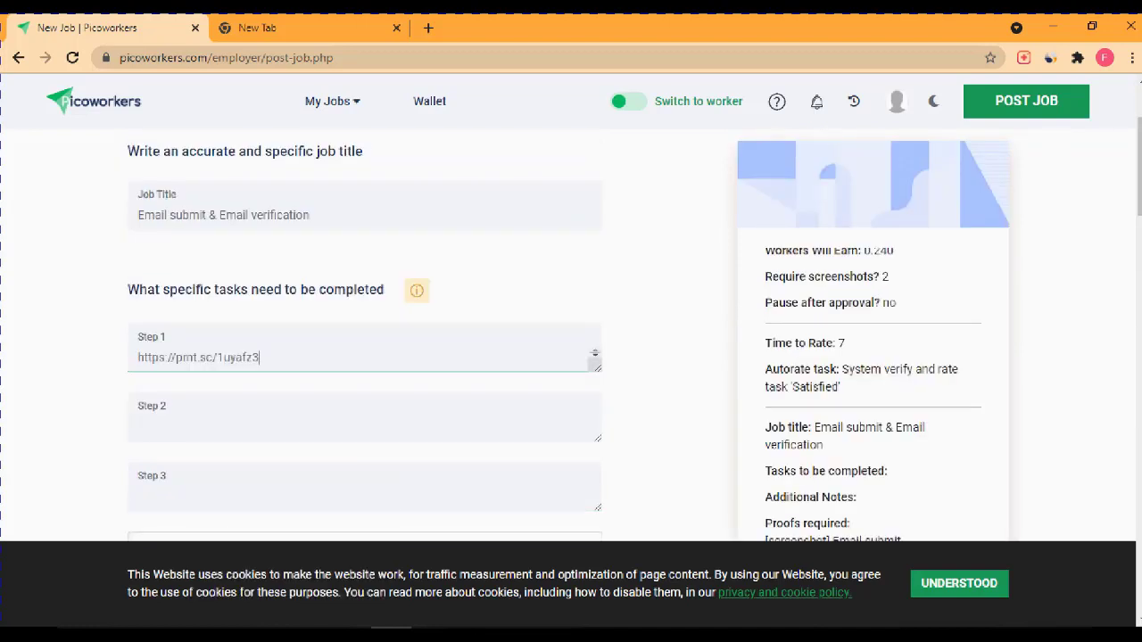
Step: Copy the offerboxtool.com address, open the site through the new tab's search box, and return to the new tab page
key("ctrl+Tab")
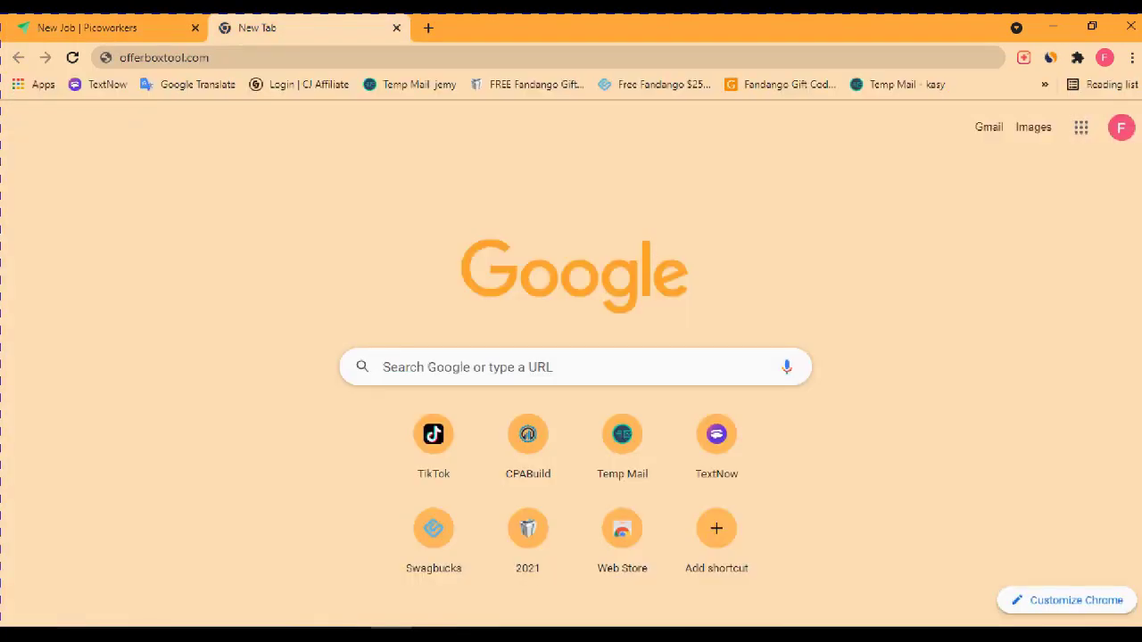
key("ctrl+l")
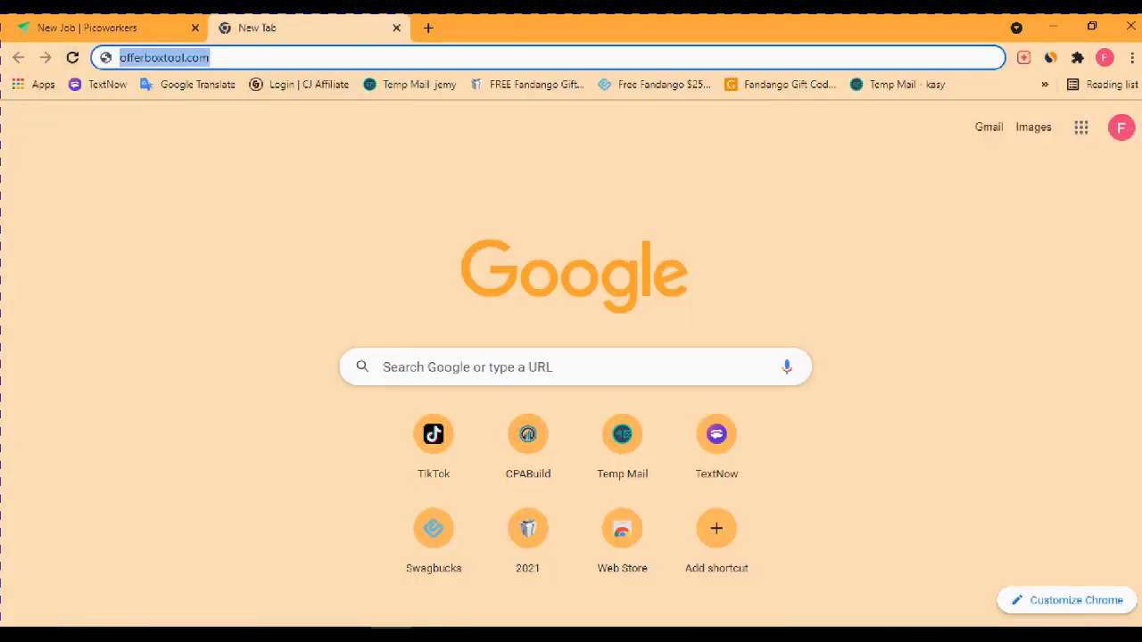
right_click(184, 59)
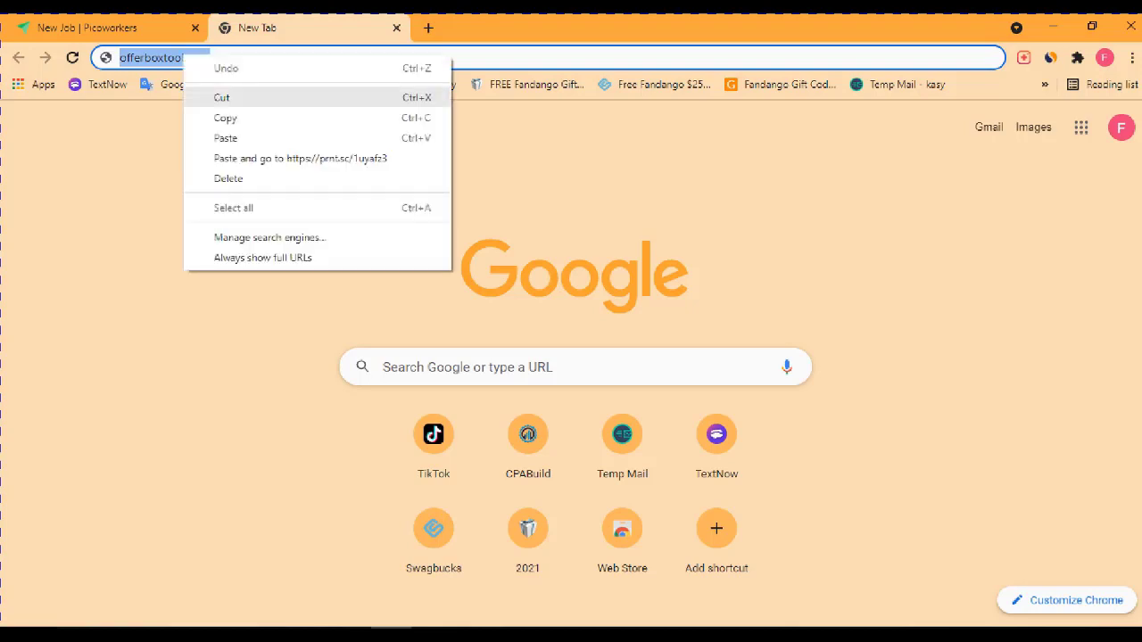
left_click(228, 116)
left_click(535, 367)
right_click(469, 365)
left_click(500, 461)
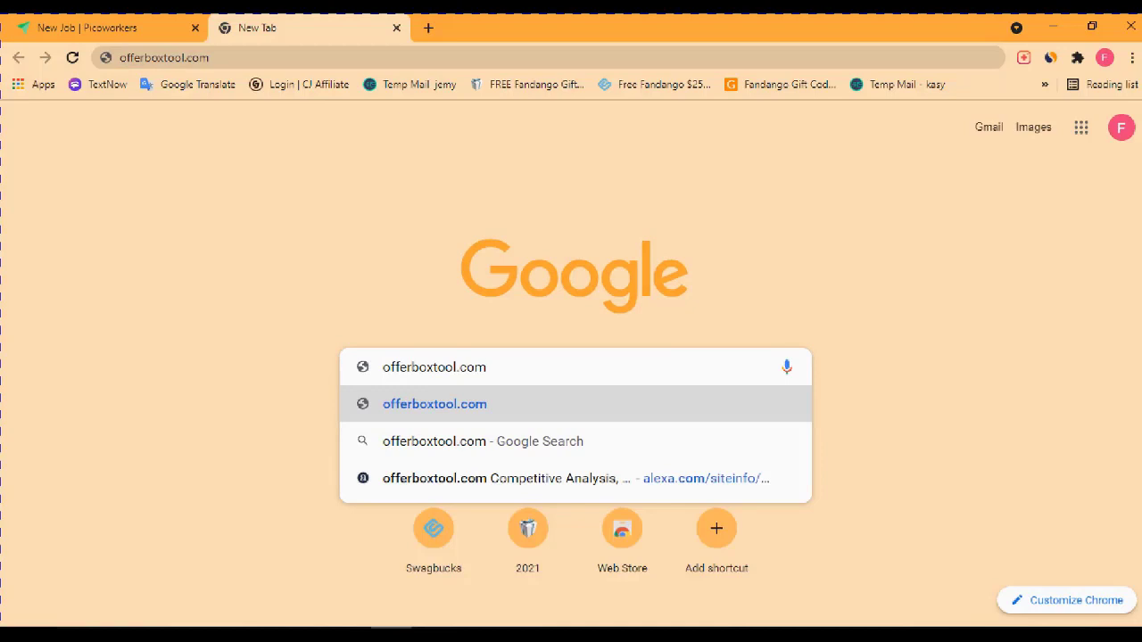
key("Return")
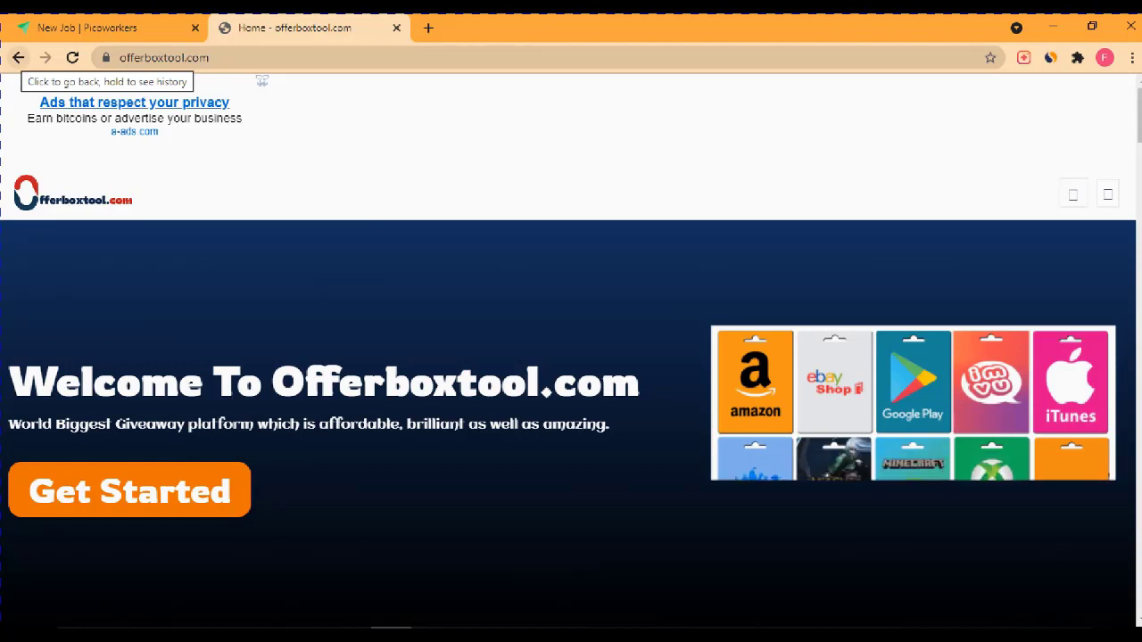
left_click(18, 57)
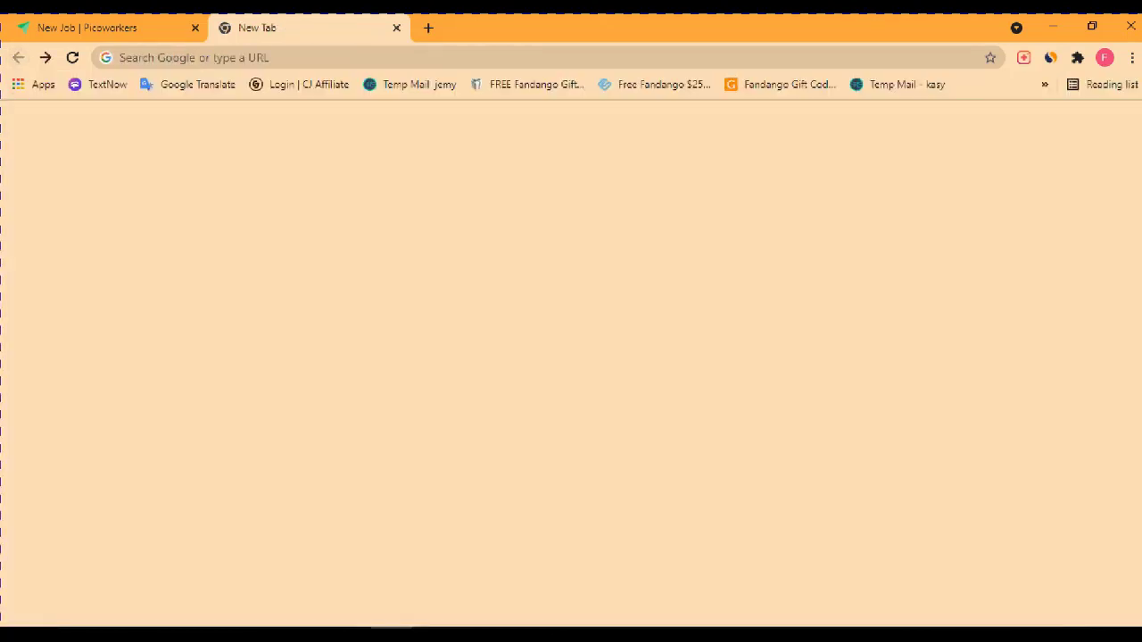
Step: Search Google for "offerboxtool.", removing the autocompleted com ending from the query
left_click(129, 57)
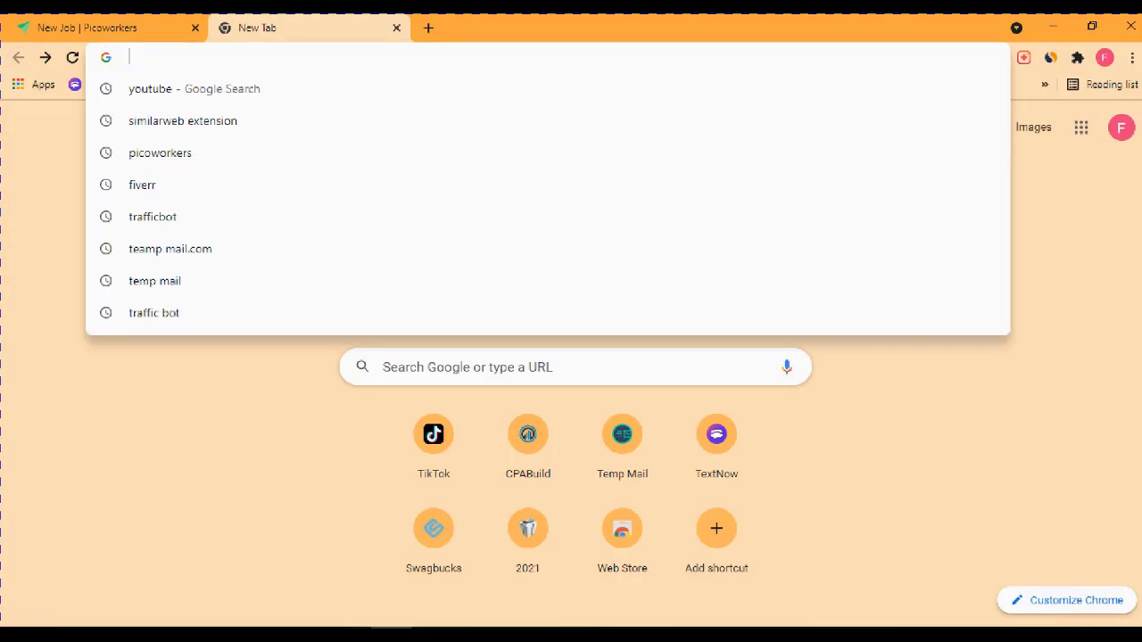
type("o")
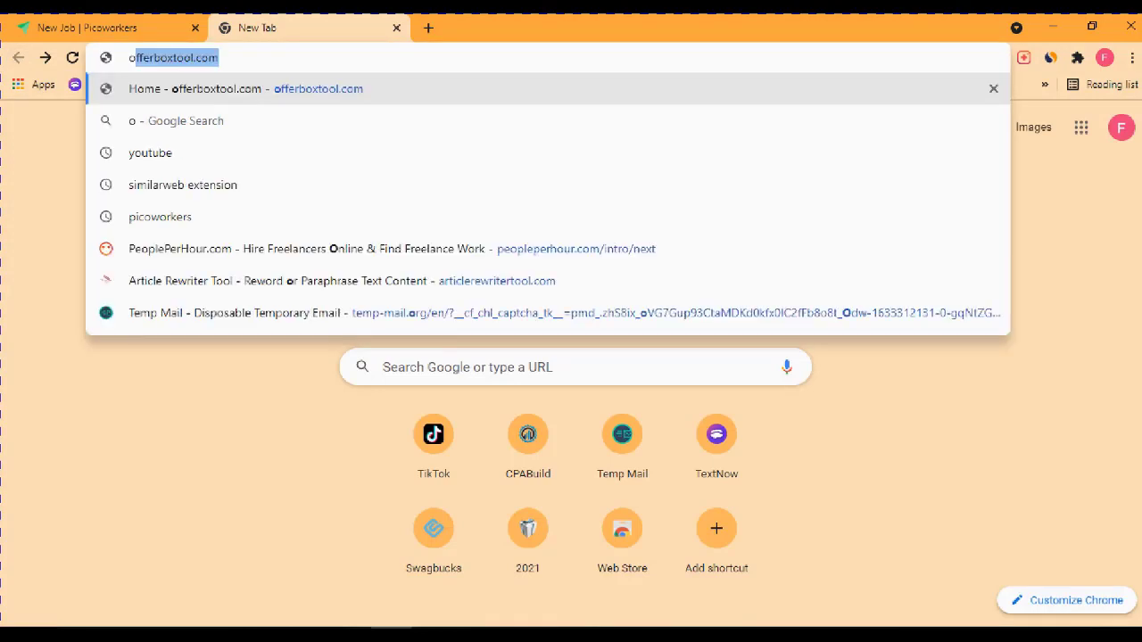
type("ffer")
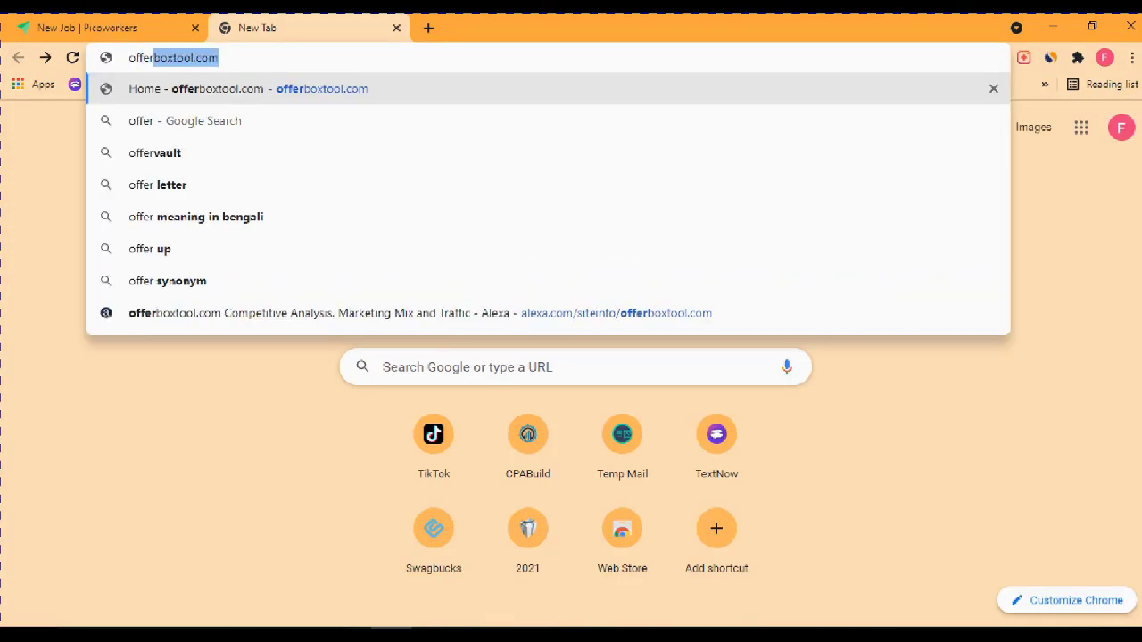
type("box")
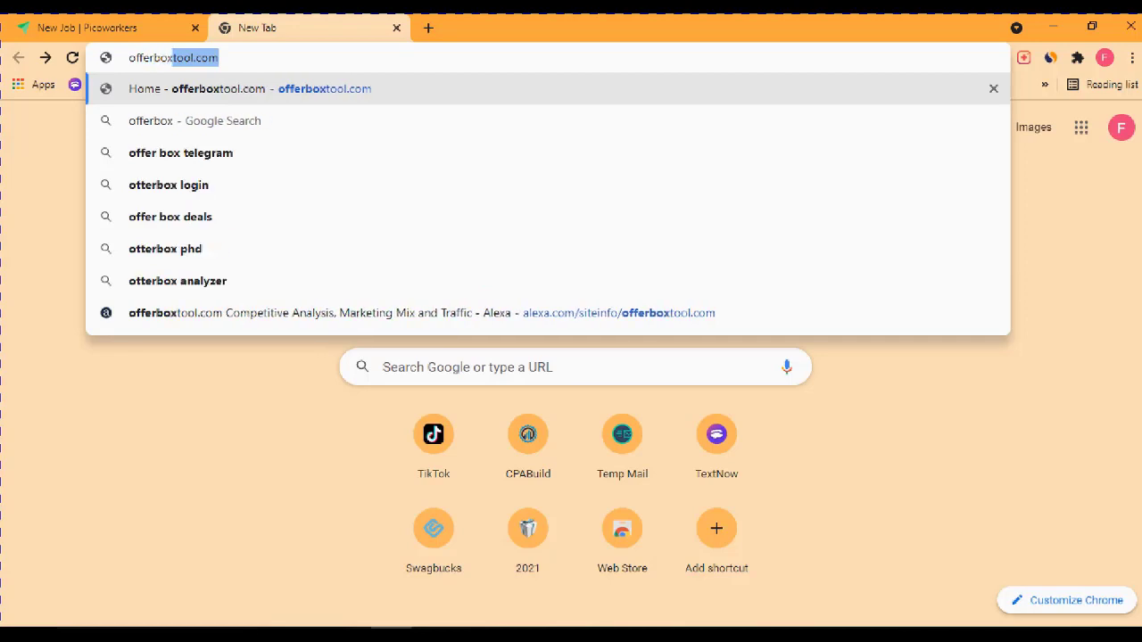
type("tool")
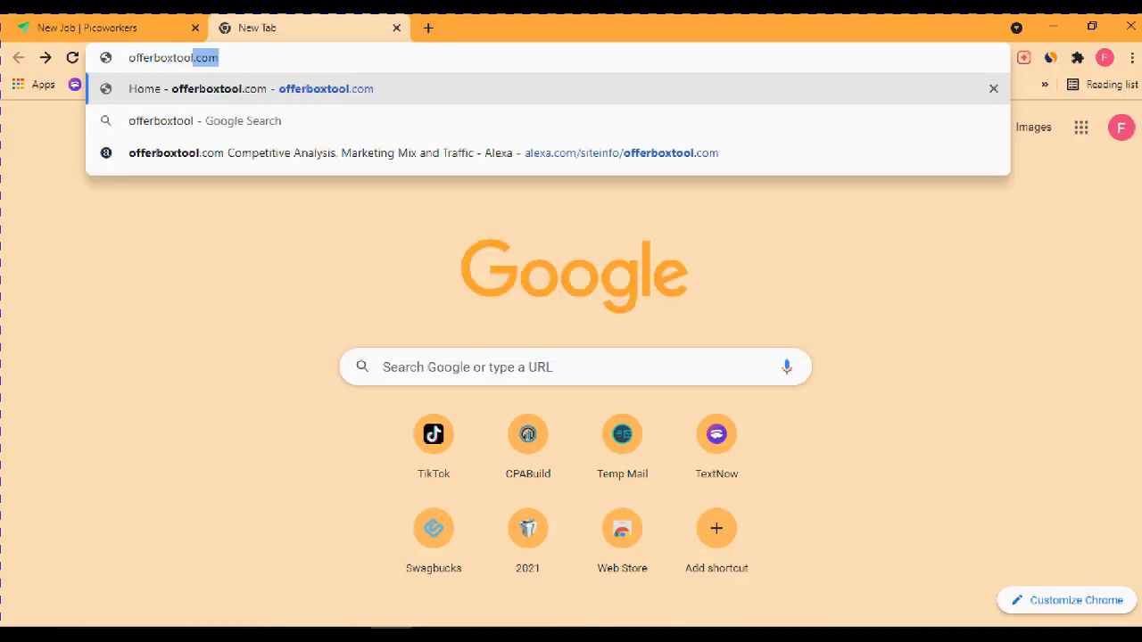
key("Right")
key("BackSpace")
key("BackSpace")
key("BackSpace")
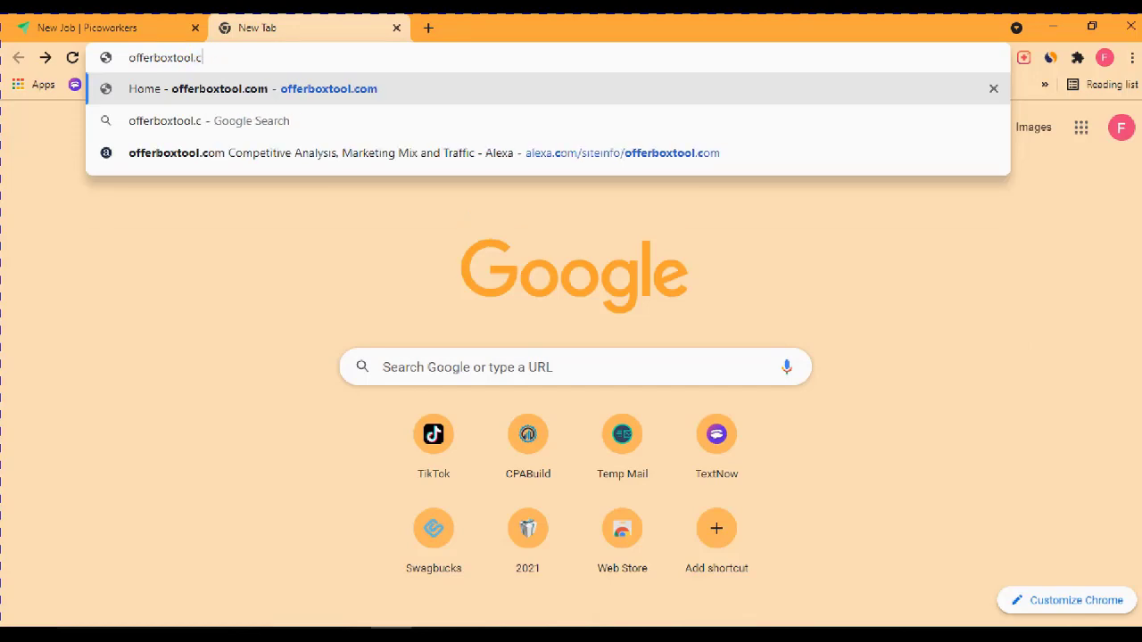
key("Return")
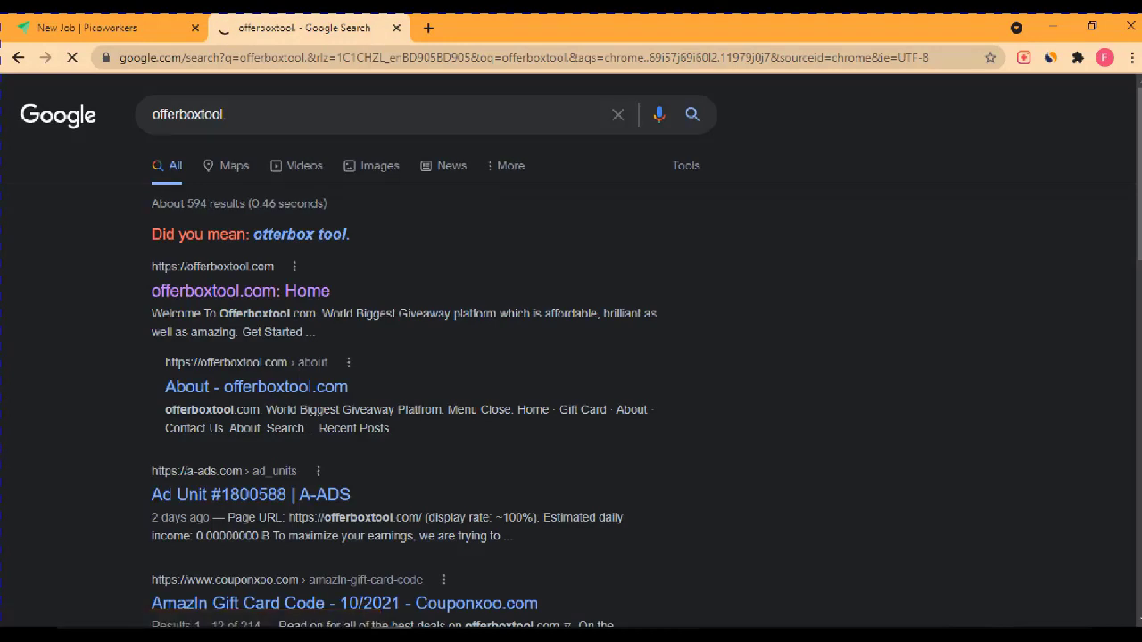
Step: Follow the suggested spelling "otterbox tool." and edit the search query to otterboxtool.com
left_click(300, 233)
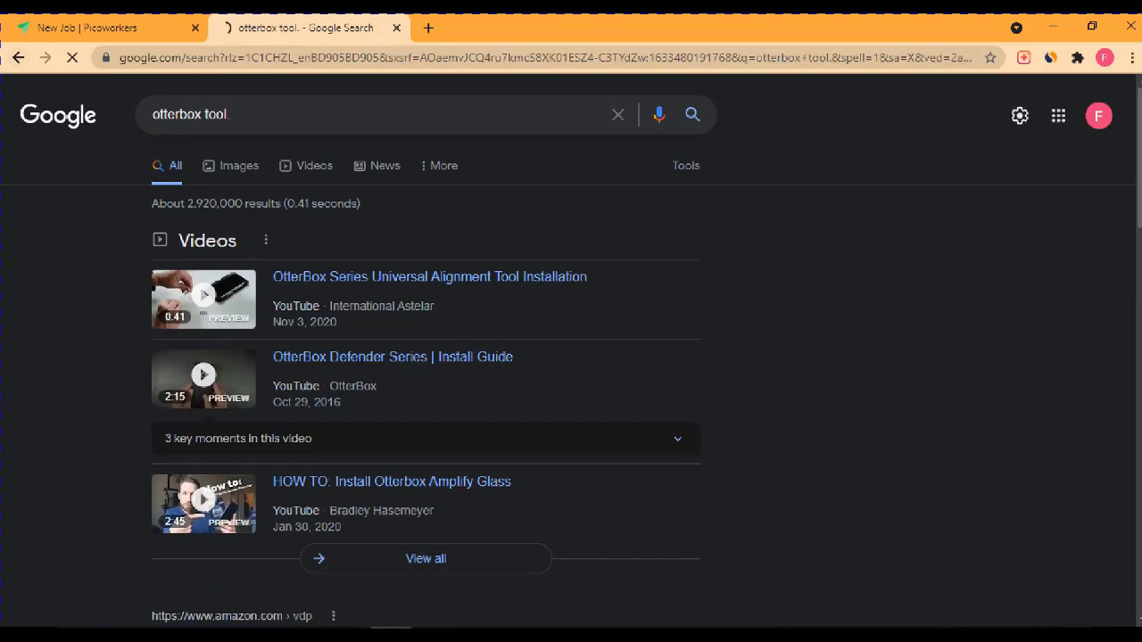
left_click(204, 114)
key("BackSpace")
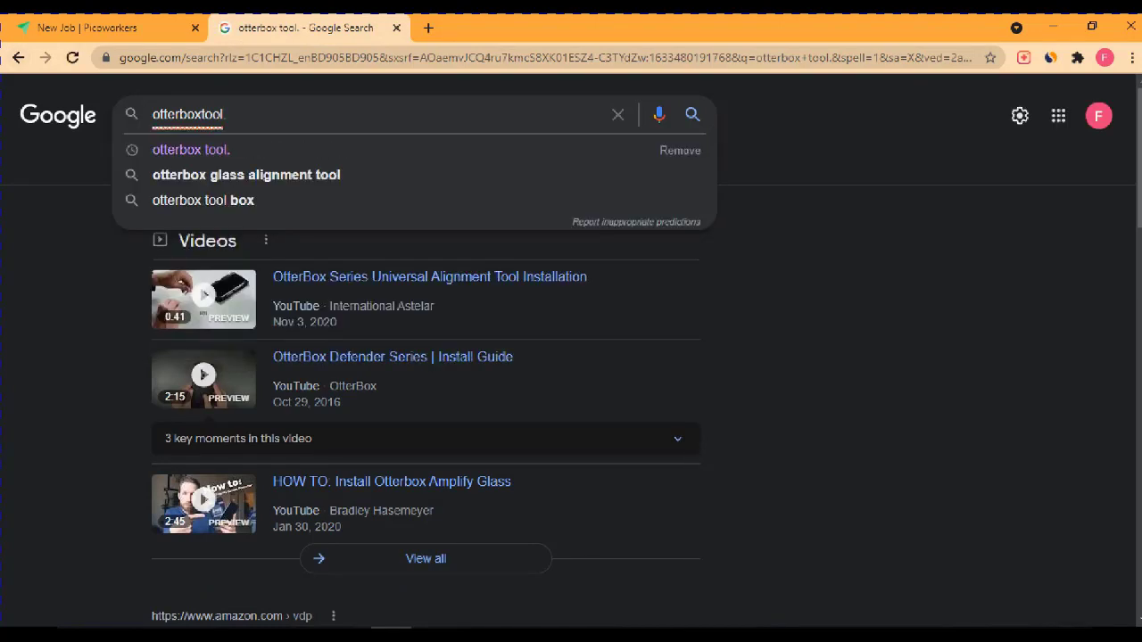
type("com")
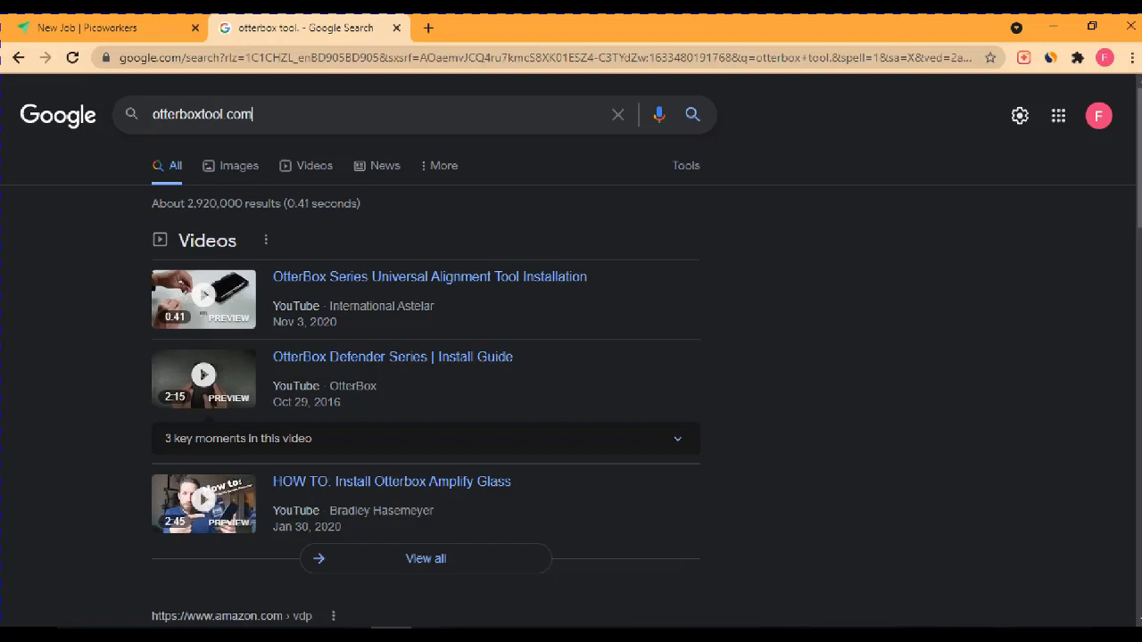
Step: Search Google for otterboxtool.com, and correct the query to offerboxtool.com
key("Return")
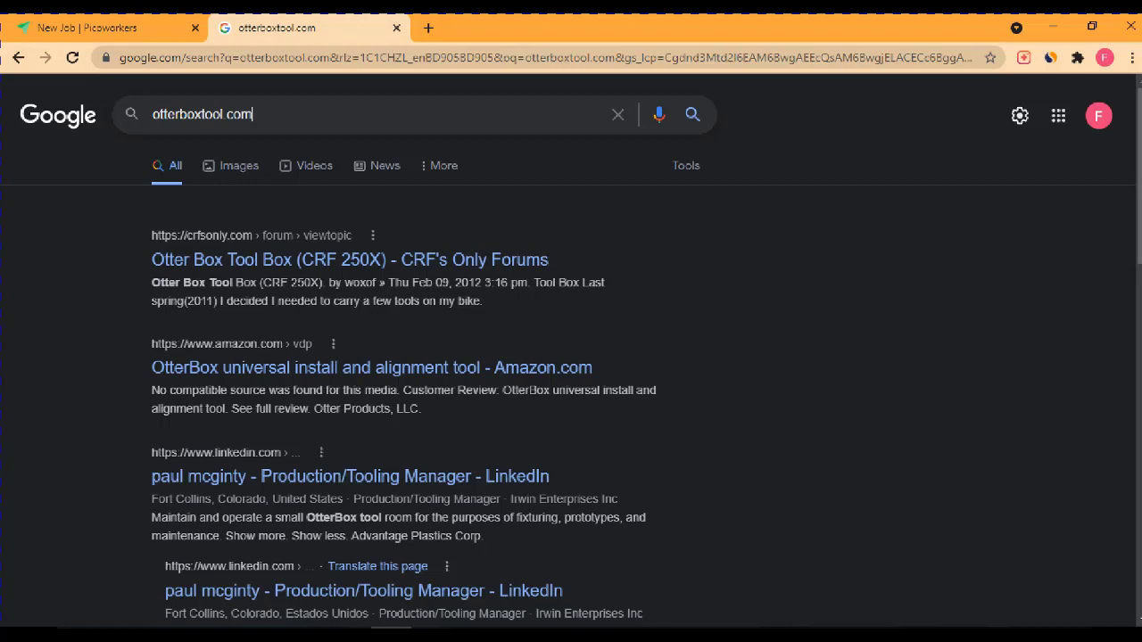
key("BackSpace")
key("BackSpace")
type("t")
type("t")
key("Return")
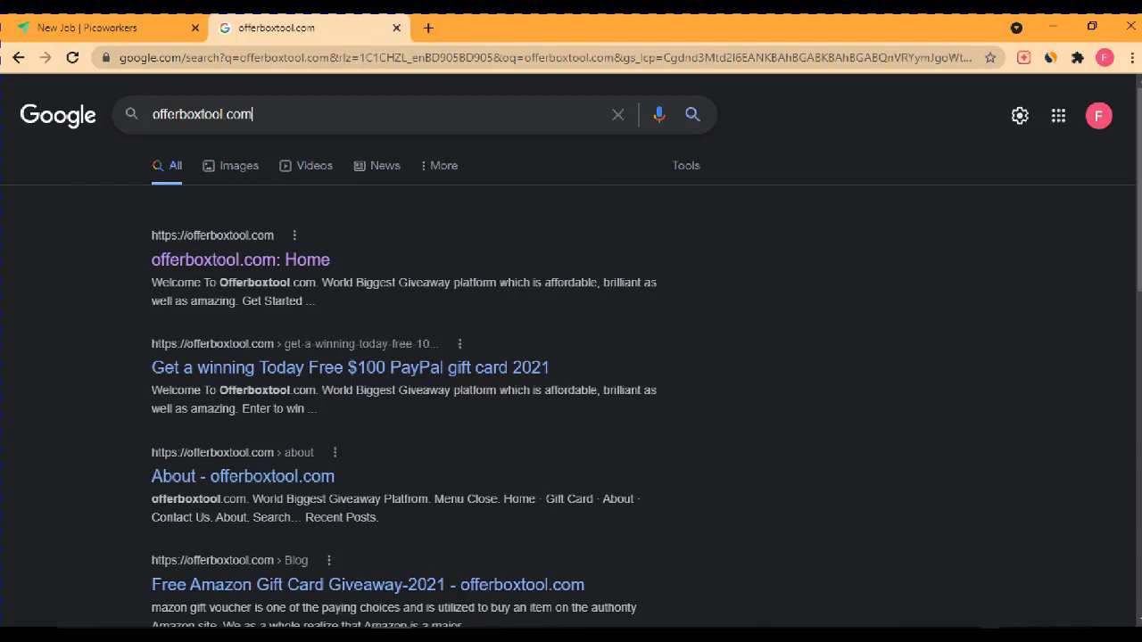
Step: Start a screen capture of about 687x356 covering the search query and the first offerboxtool.com results
left_click(989, 633)
left_click(1006, 542)
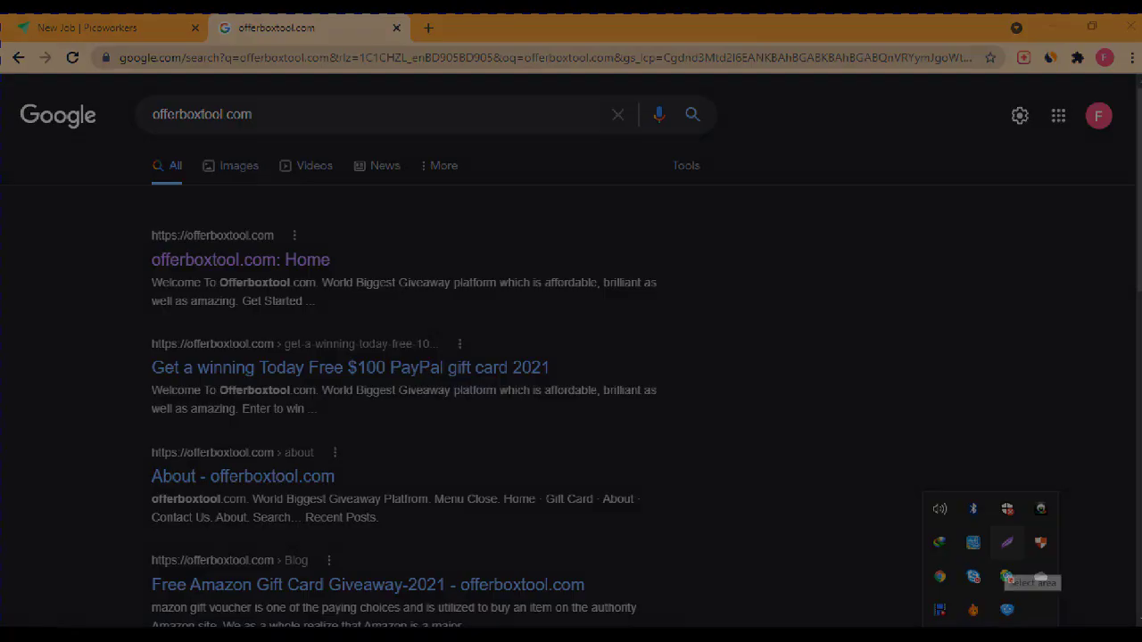
left_click_drag(120, 99, 699, 398)
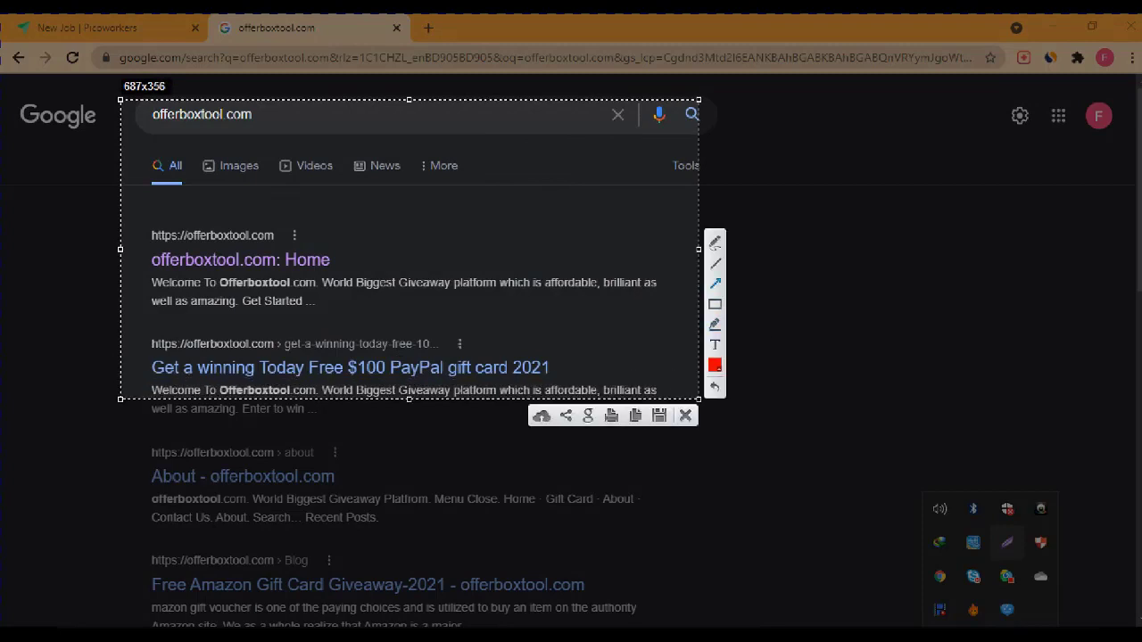
Step: Draw a red rectangle around the offerboxtool.com: Home result and a red arrow pointing up to it from the lower left
left_click(715, 304)
mouse_move(140, 221)
left_mouse_down()
mouse_move(152, 238)
mouse_move(277, 271)
mouse_move(345, 273)
left_mouse_up()
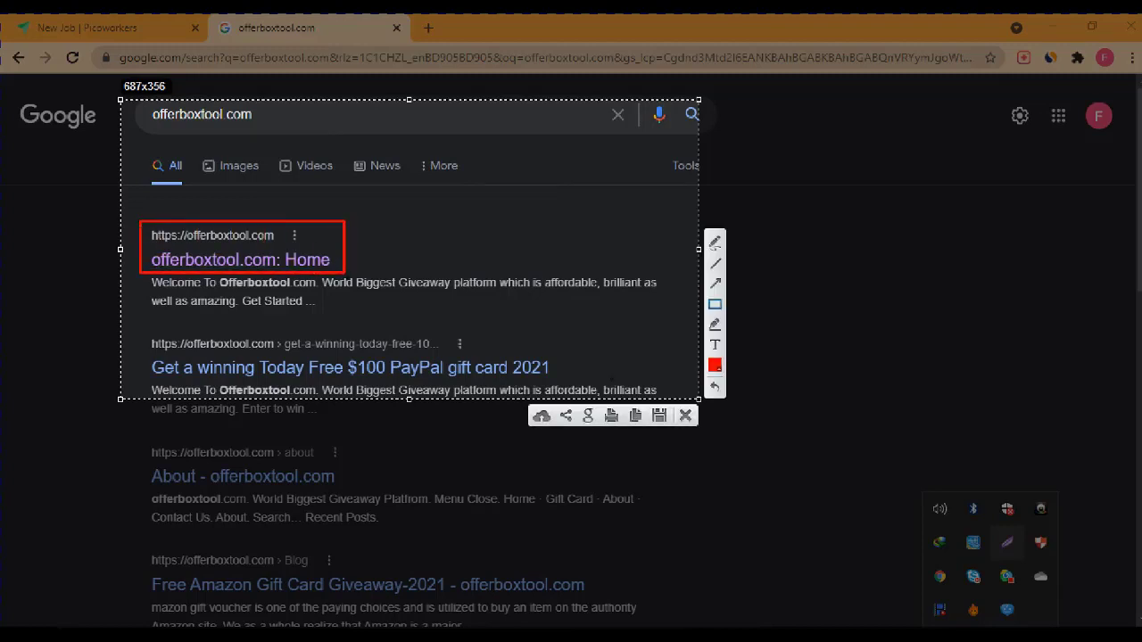
left_click(715, 283)
left_click_drag(126, 389, 213, 275)
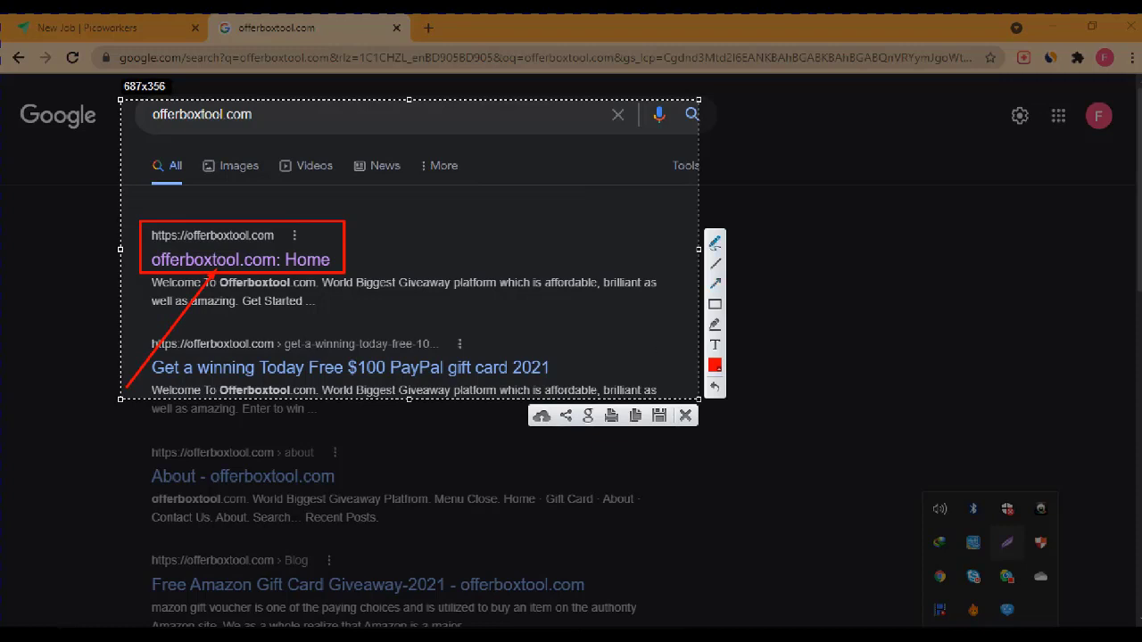
Step: Handwrite "2 No" in red with the Pencil tool below the boxed search result
left_click(715, 242)
mouse_move(219, 314)
left_mouse_down()
mouse_move(259, 288)
mouse_move(246, 347)
mouse_move(300, 364)
left_mouse_up()
mouse_move(303, 301)
left_mouse_down()
mouse_move(334, 342)
mouse_move(392, 334)
left_mouse_up()
mouse_move(356, 294)
left_mouse_down()
mouse_move(397, 341)
mouse_move(410, 308)
left_mouse_up()
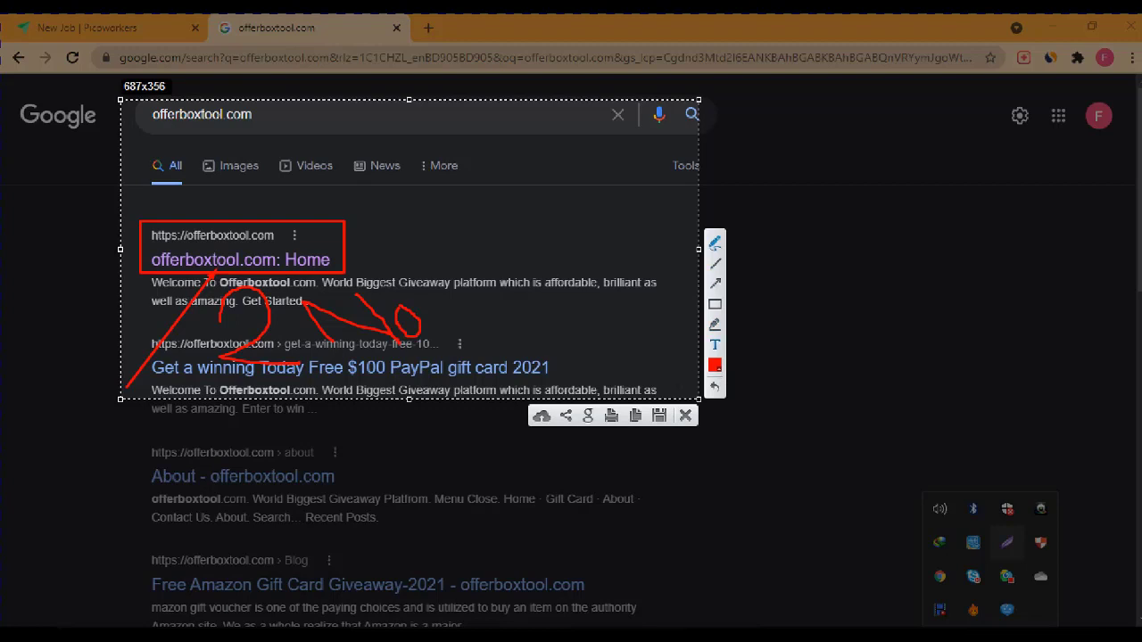
Step: Add the red text note "click my website than open" beside the boxed result, correcting the misspelled first word
left_click(445, 242)
type("cill")
type(" my we")
type("bsite")
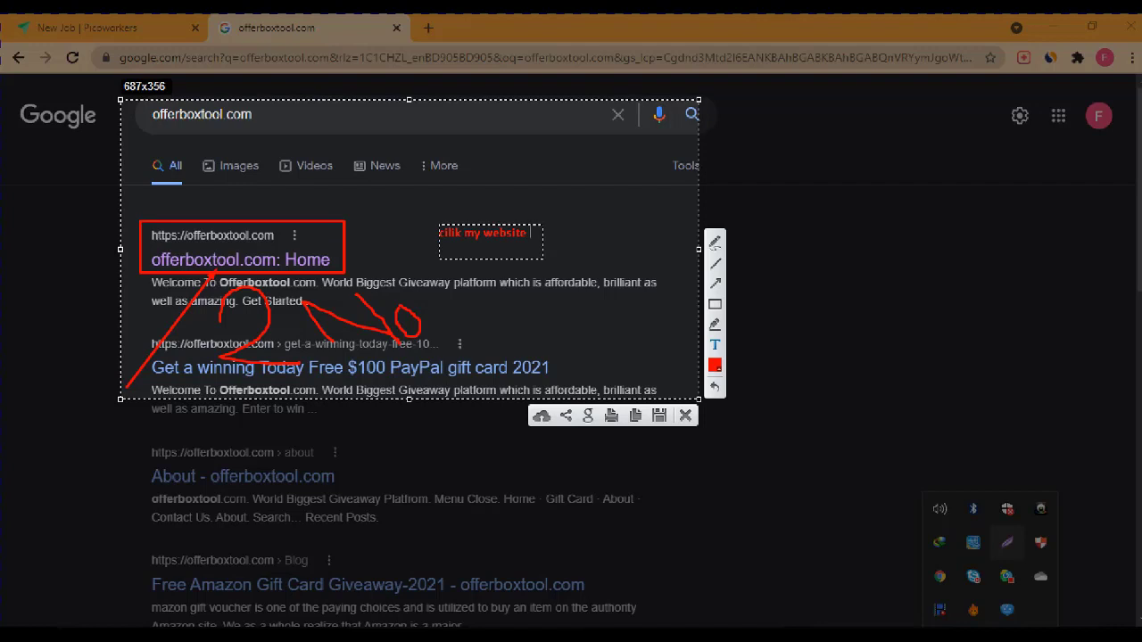
type("than ")
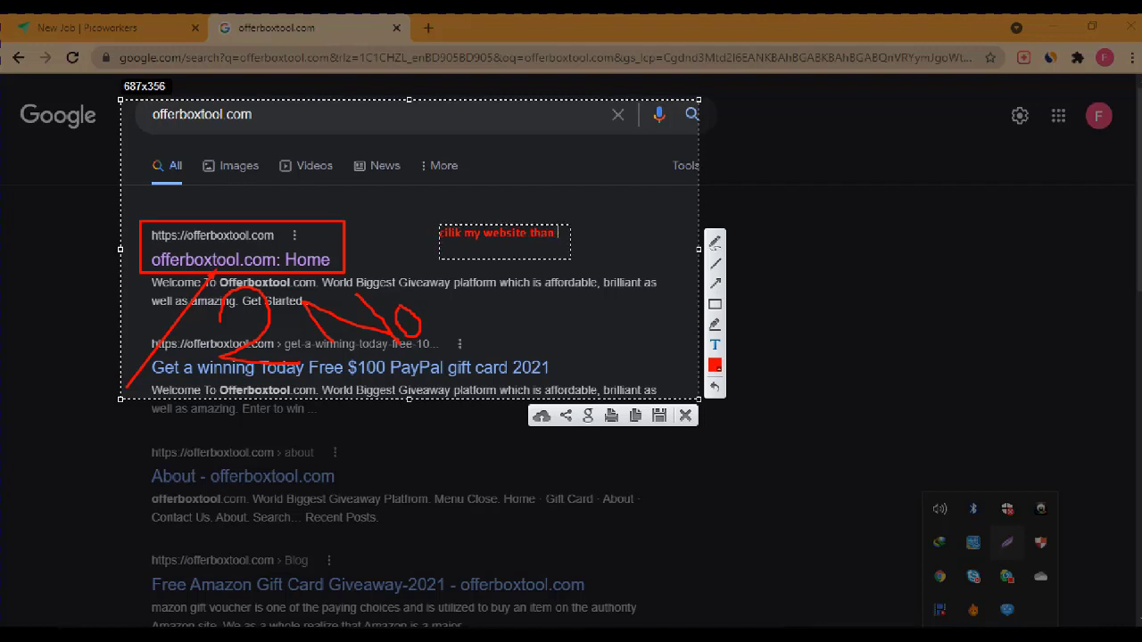
type("open")
left_click_drag(461, 233, 439, 232)
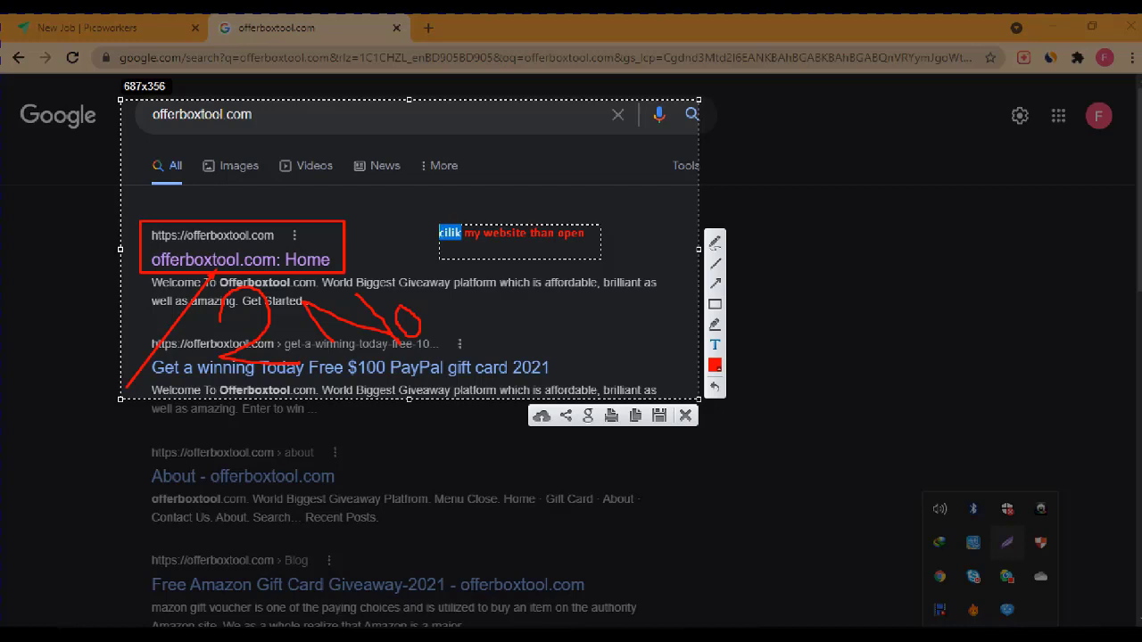
type("click")
left_click(541, 415)
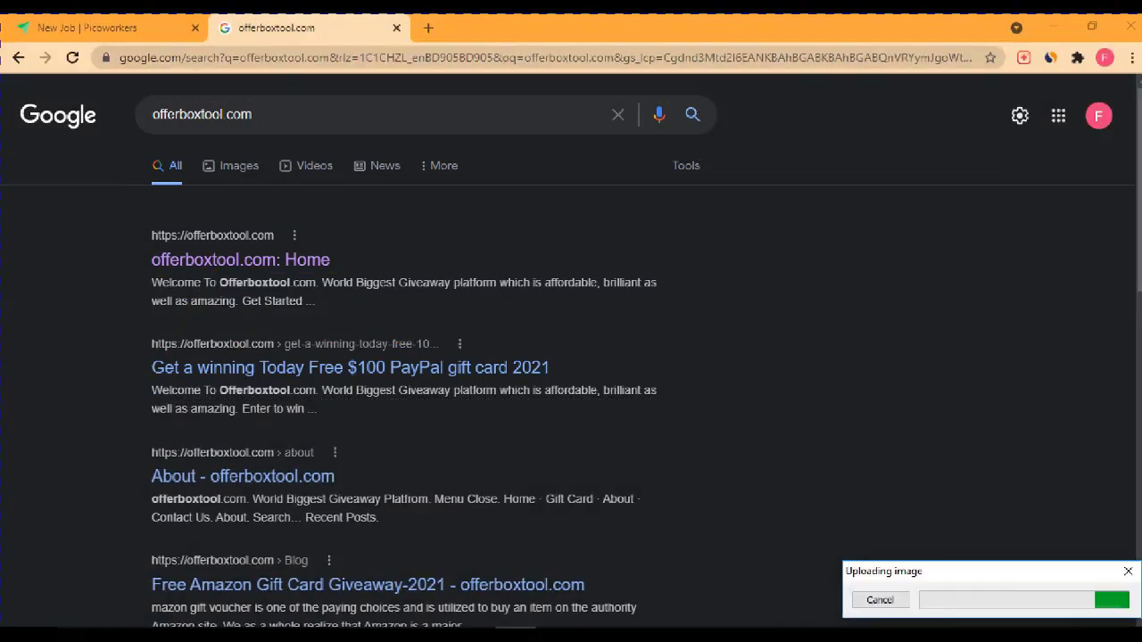
left_click(951, 599)
left_click(104, 26)
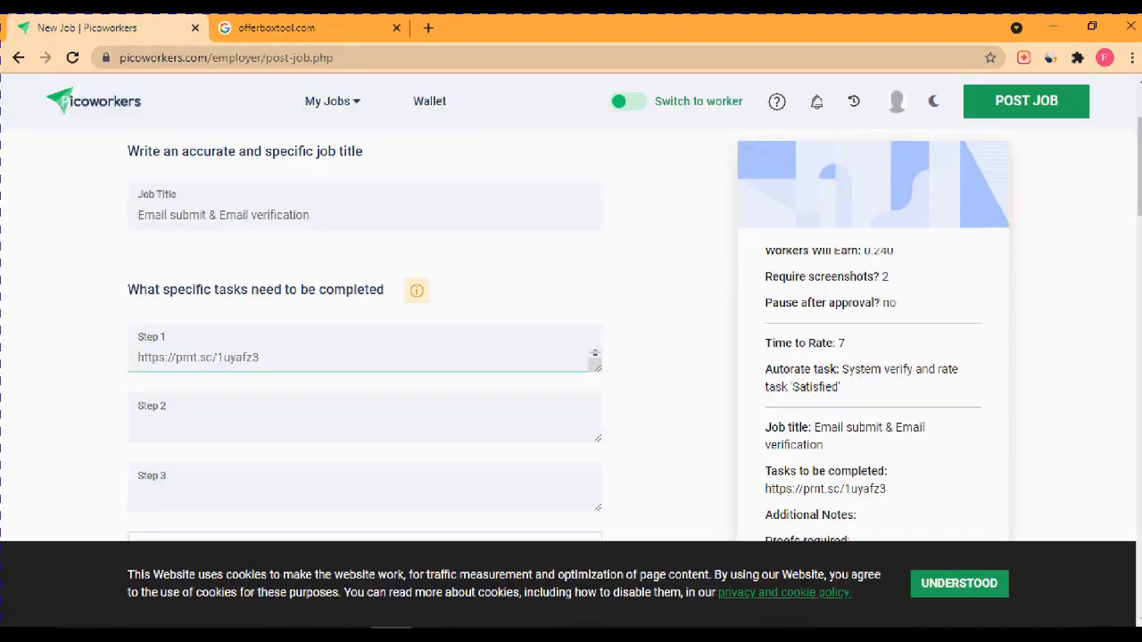
scroll(364, 357, "down", 2)
left_click(139, 258)
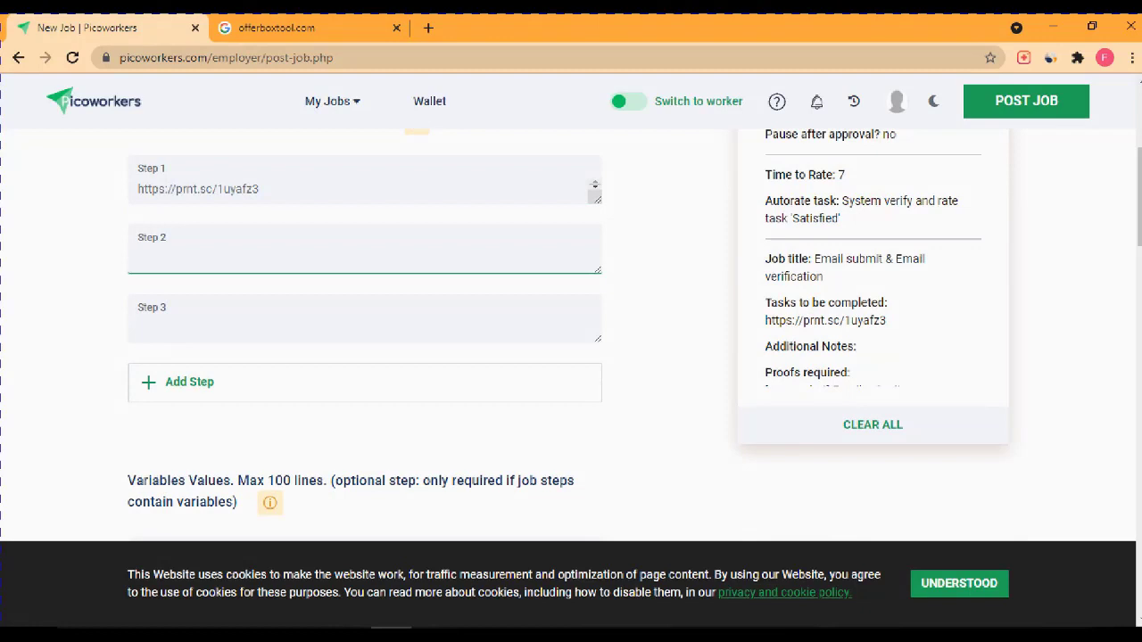
right_click(168, 260)
left_click(204, 364)
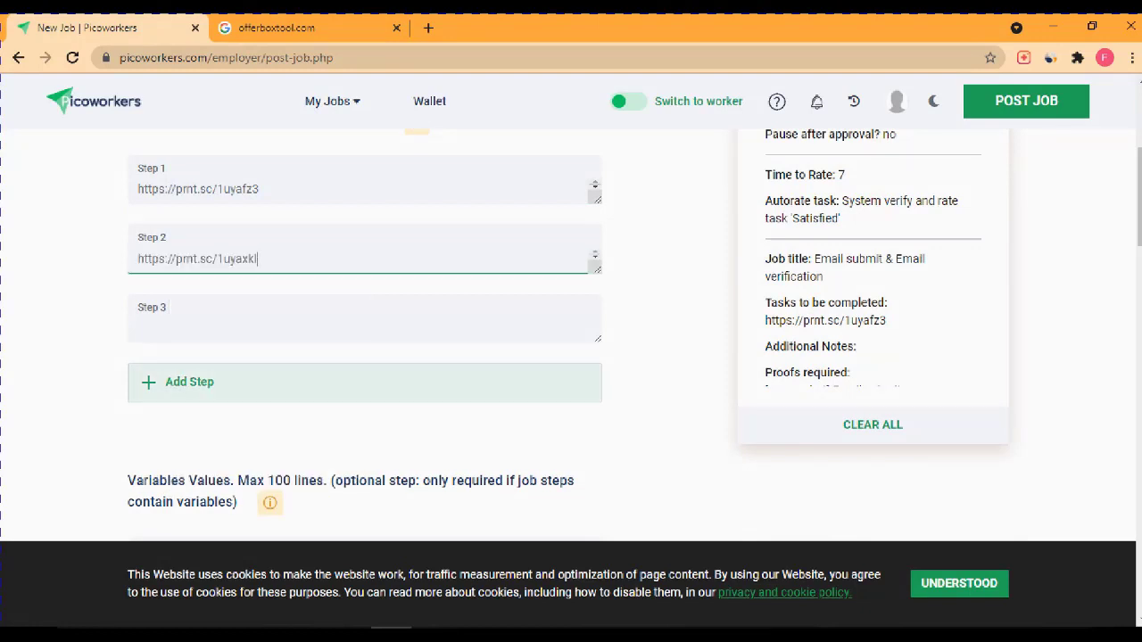
Step: Open the offerboxtool.com home page from the Google results and capture an area of about 855x520 around its logo and welcome banner
left_click(312, 28)
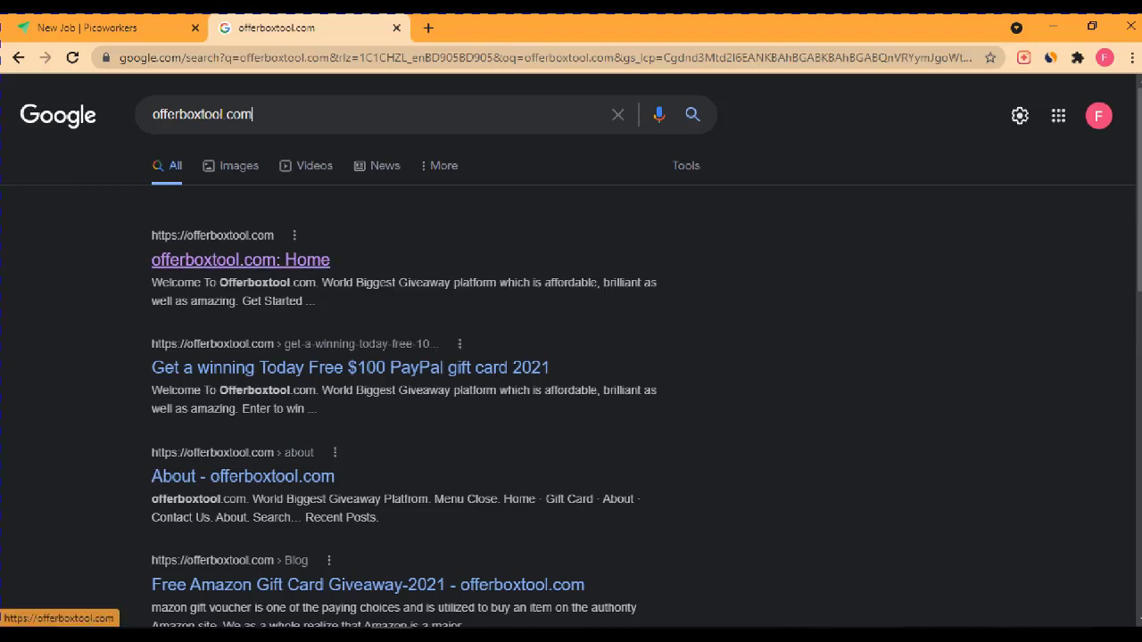
left_click(240, 260)
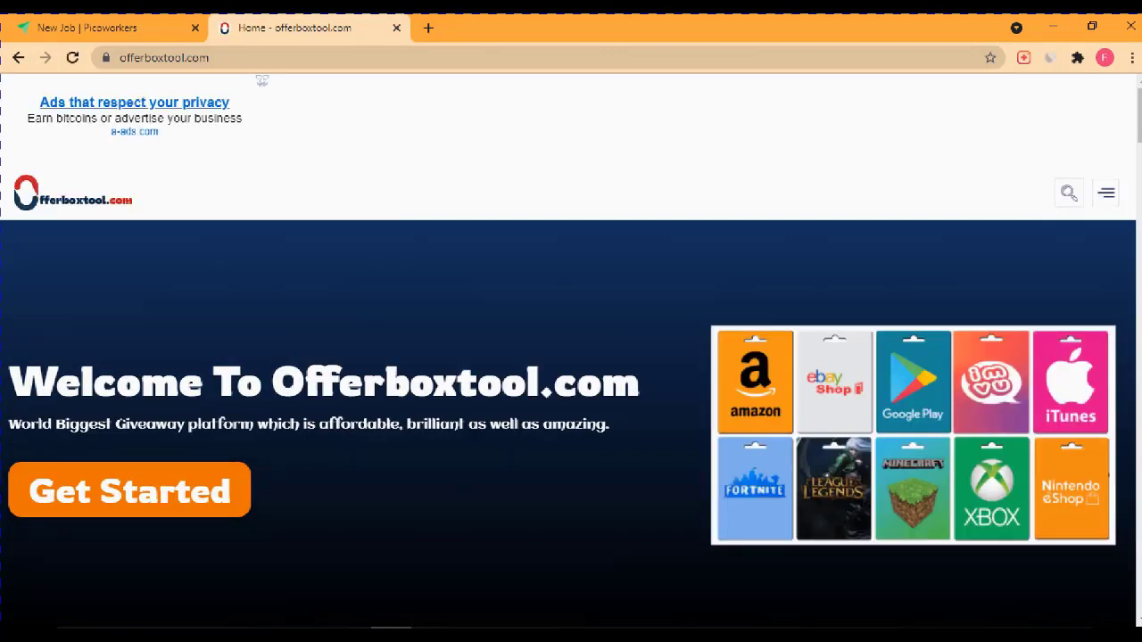
key("Print")
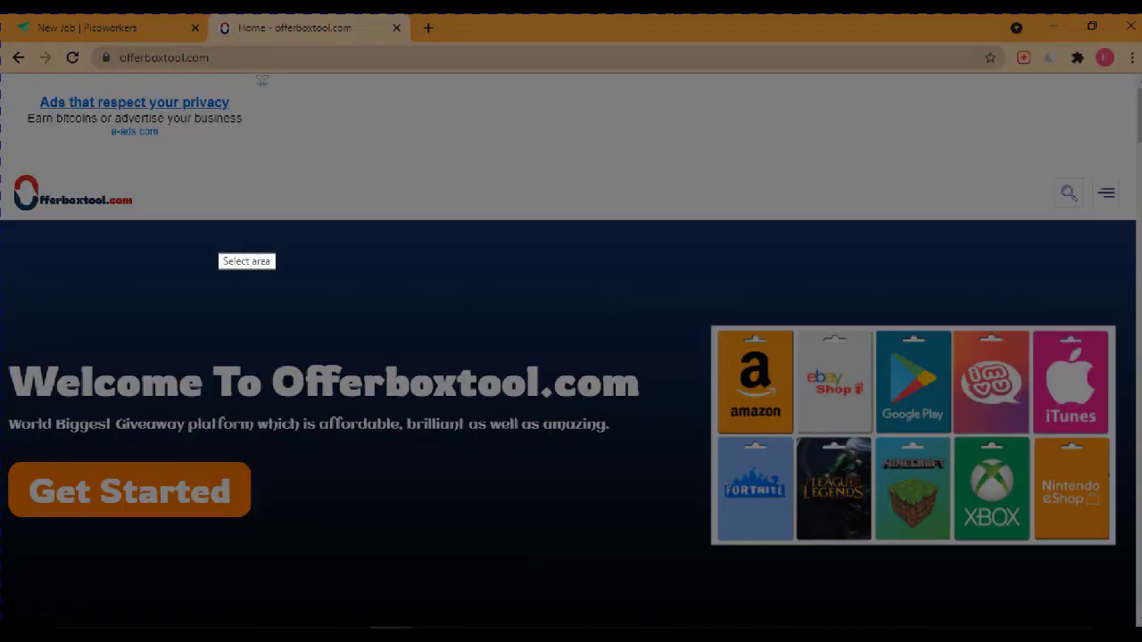
left_click_drag(1, 147, 719, 584)
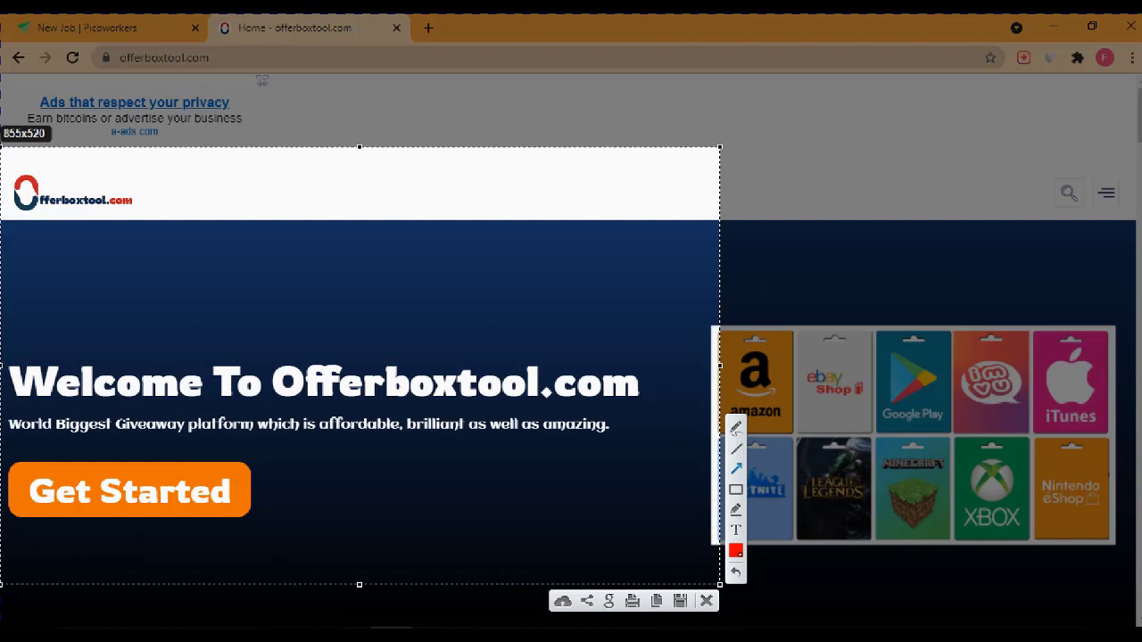
Step: Annotate the capture with a red arrow across the Get Started button and the text "thais is my website" below the tagline
mouse_move(26, 569)
left_mouse_down()
mouse_move(315, 466)
mouse_move(328, 442)
left_mouse_up()
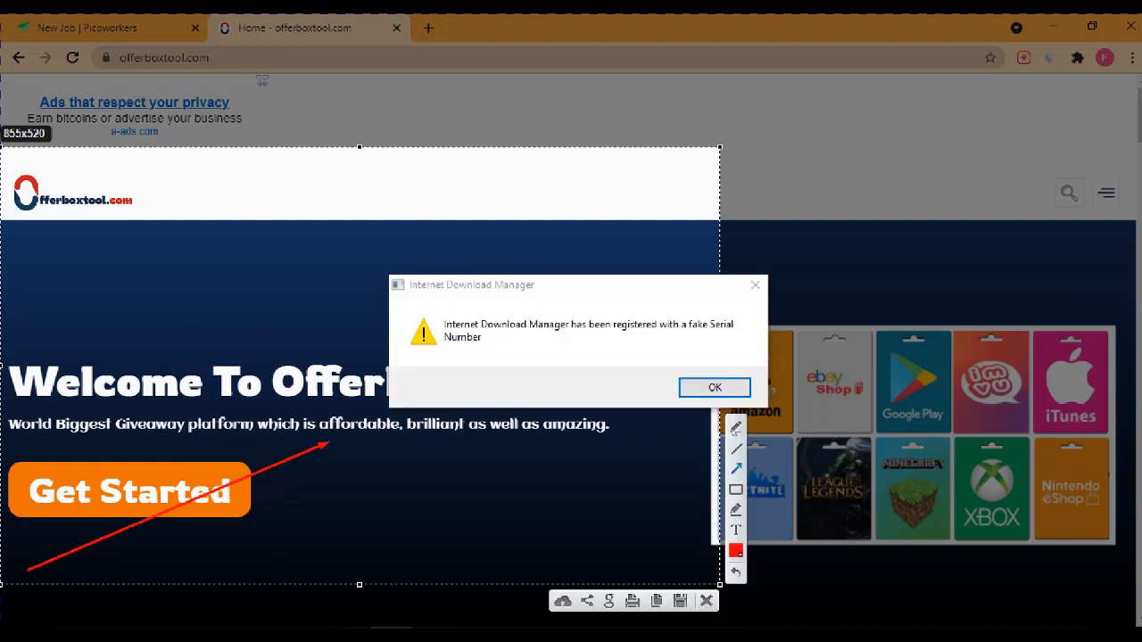
left_click(755, 284)
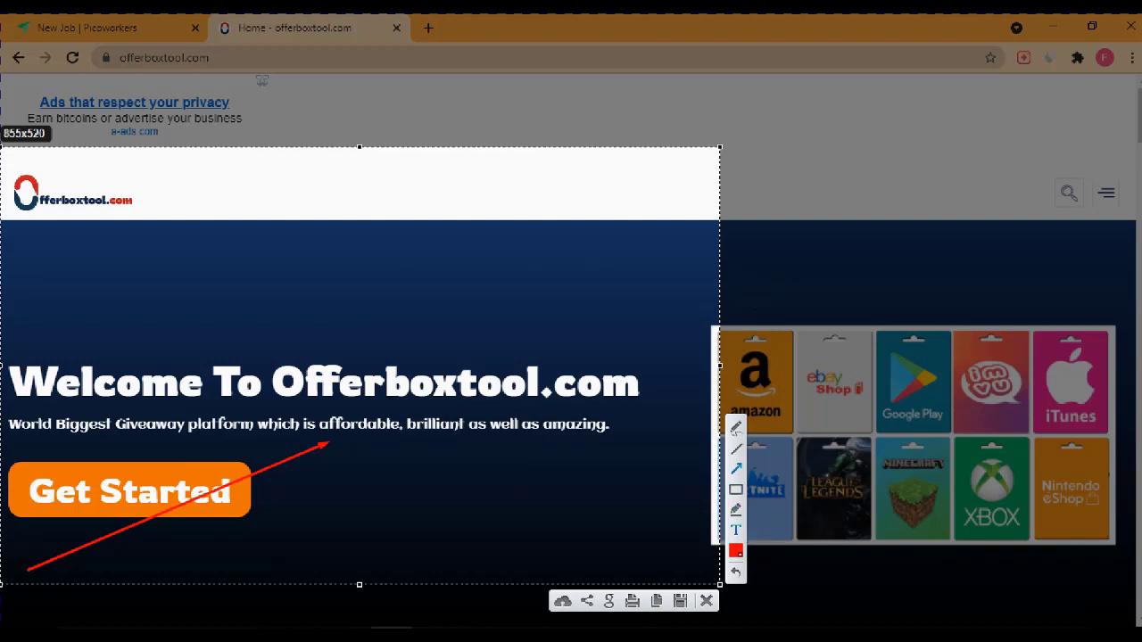
left_click(412, 513)
type("thais is my website")
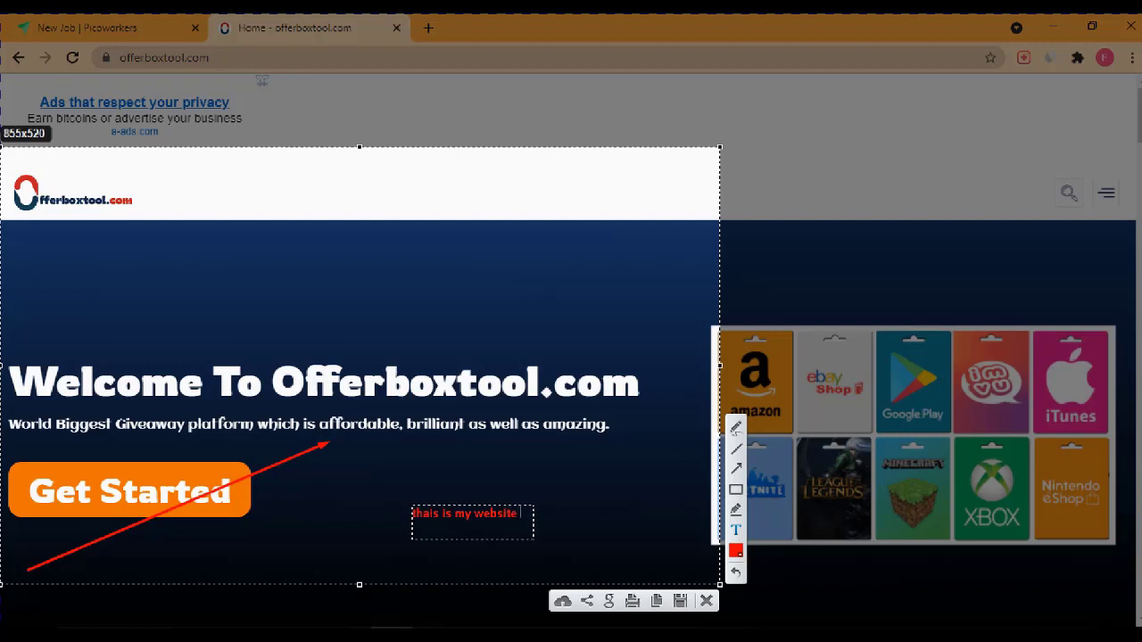
left_click_drag(473, 539, 484, 499)
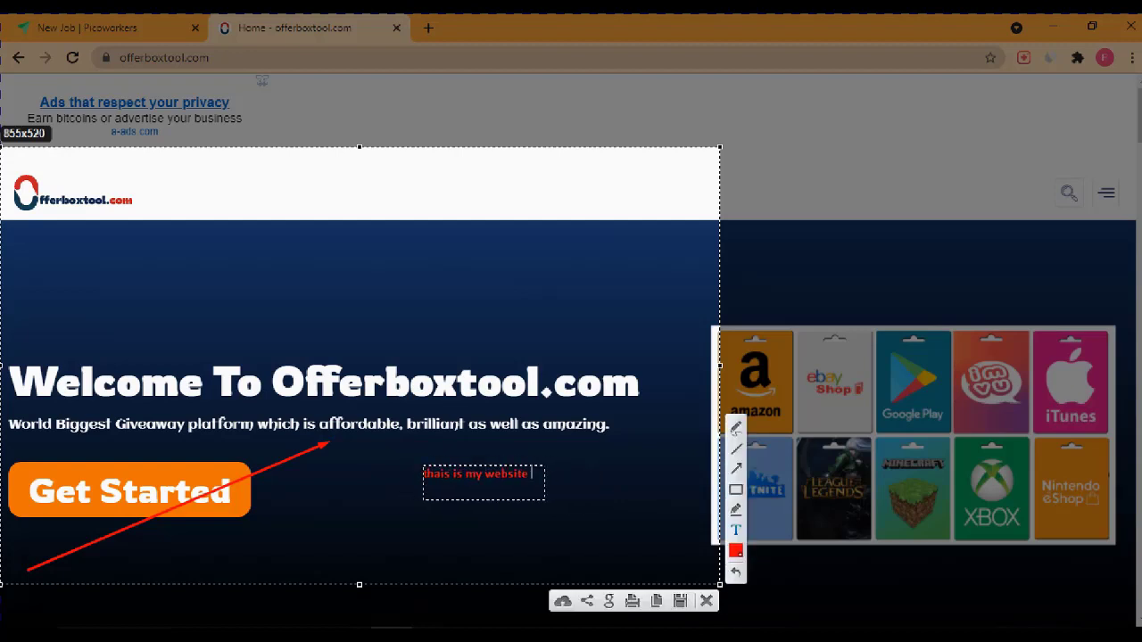
left_click(624, 523)
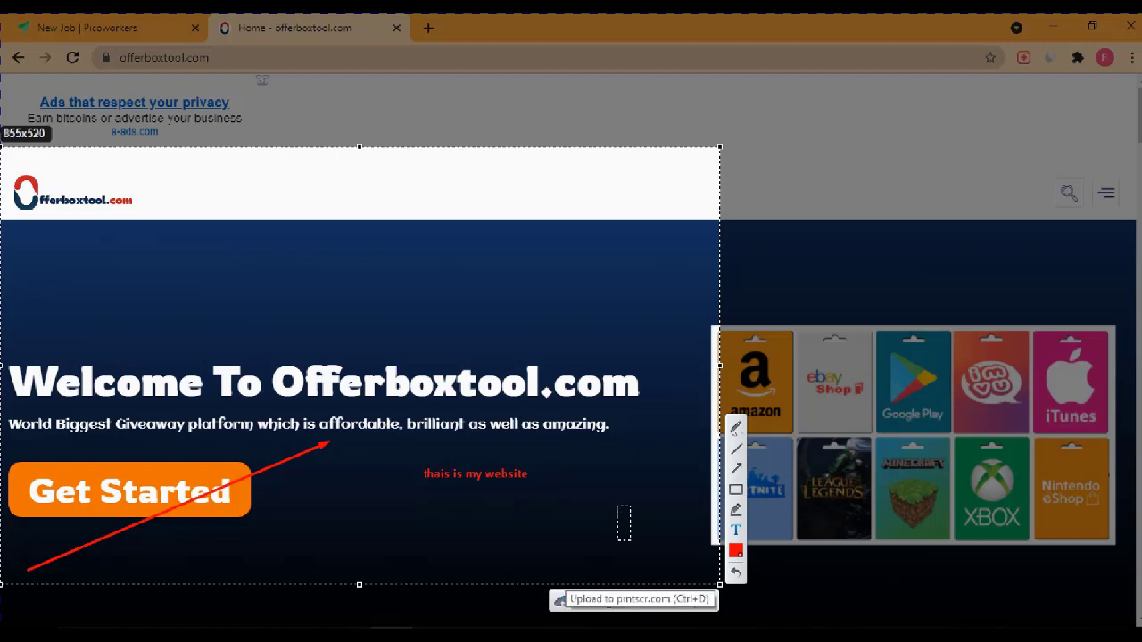
left_click(563, 600)
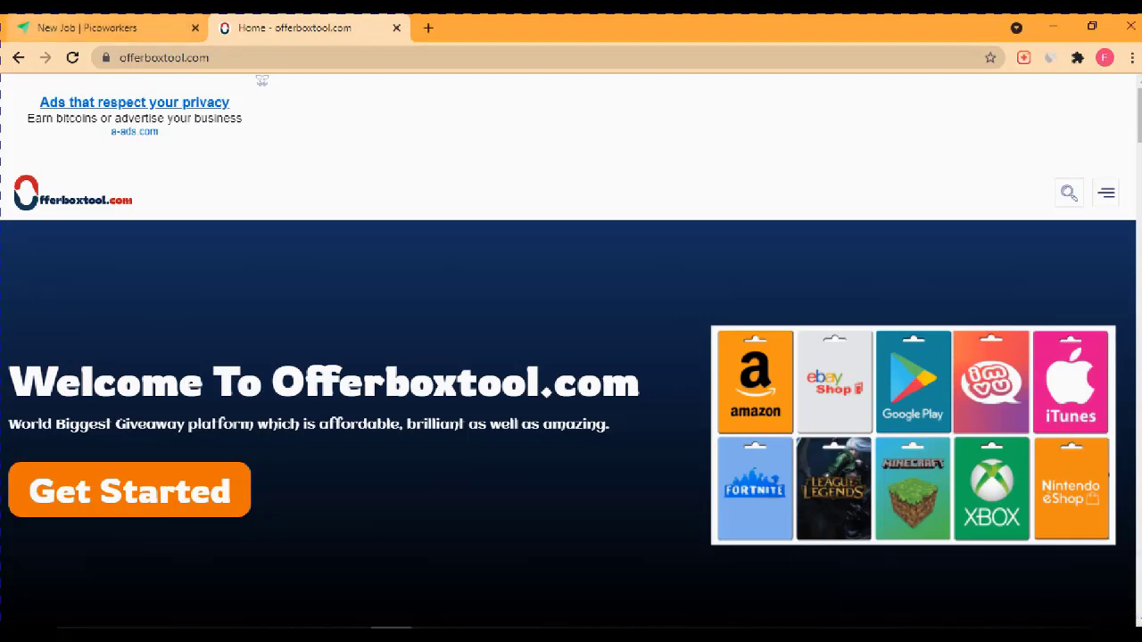
key("ctrl+Tab")
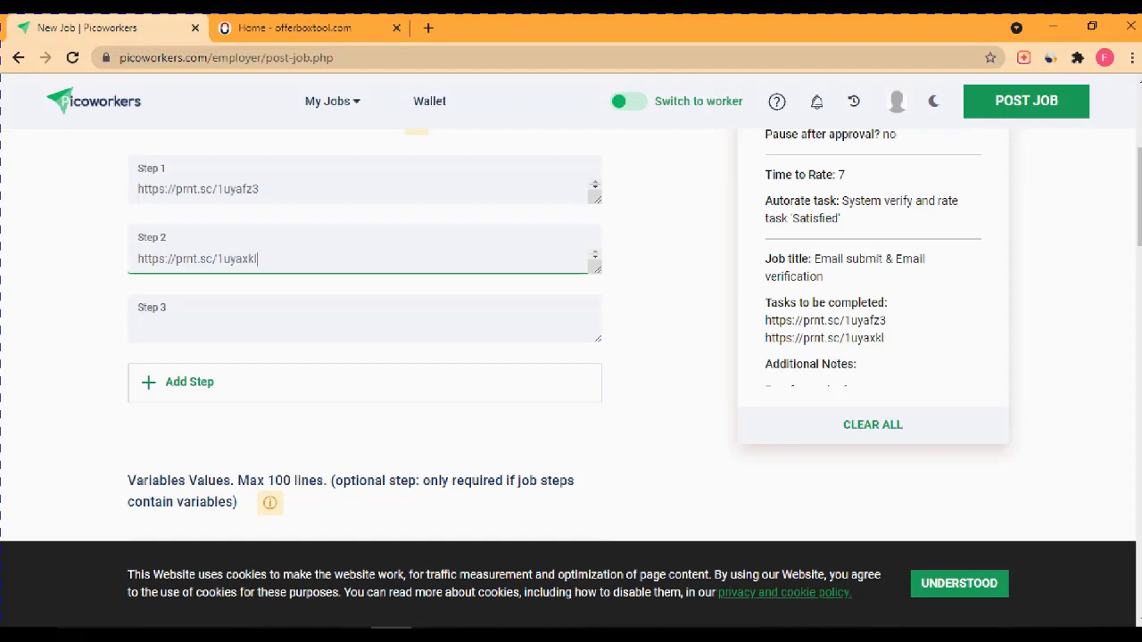
left_click(189, 382)
left_click(205, 327)
right_click(205, 326)
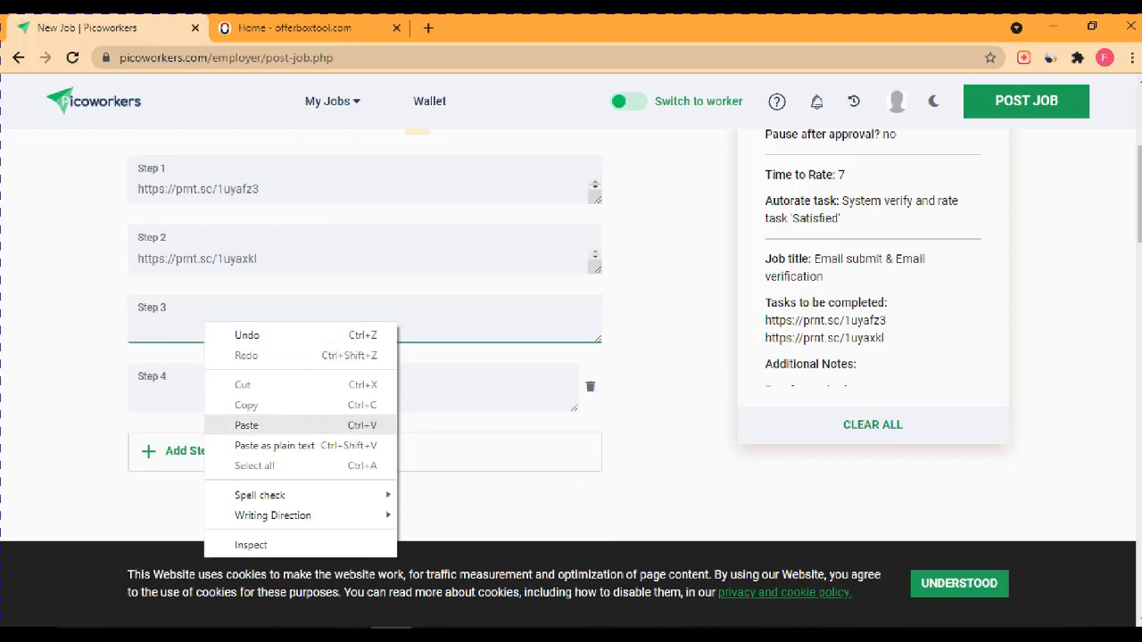
left_click(246, 424)
left_click_drag(259, 189, 138, 189)
right_click(172, 189)
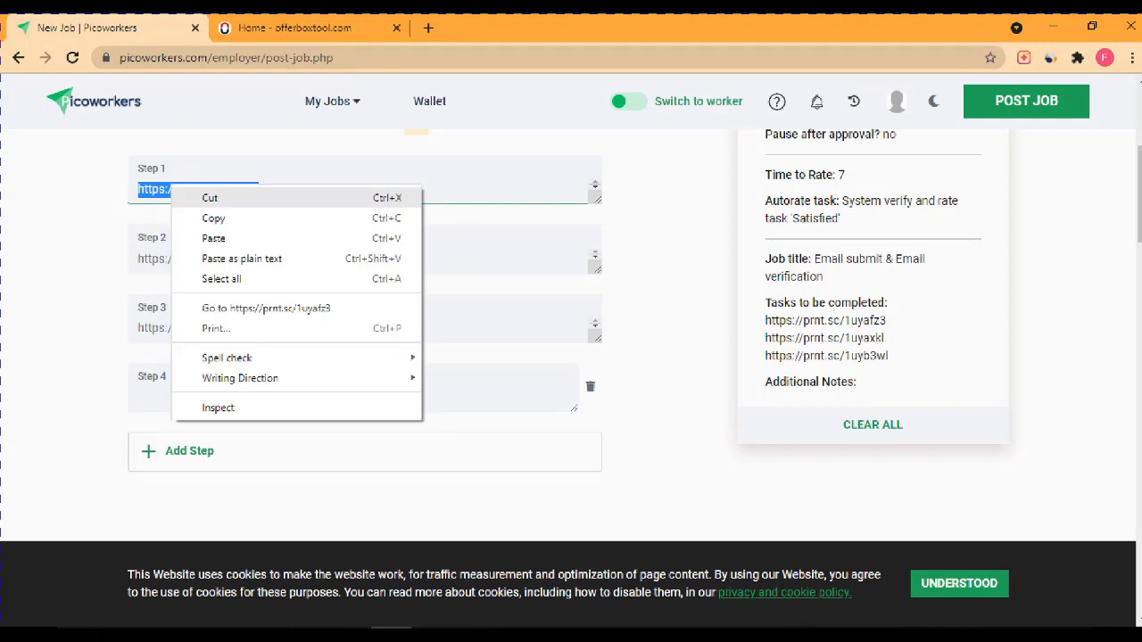
left_click(210, 197)
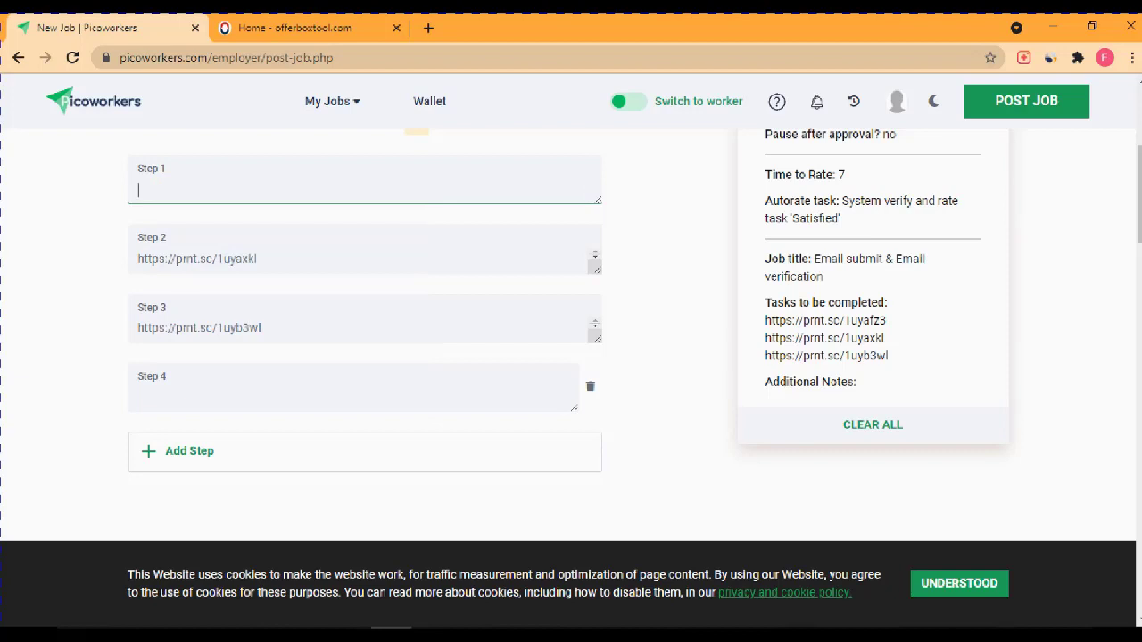
right_click(229, 403)
left_click(270, 270)
left_click_drag(263, 328, 138, 327)
right_click(196, 335)
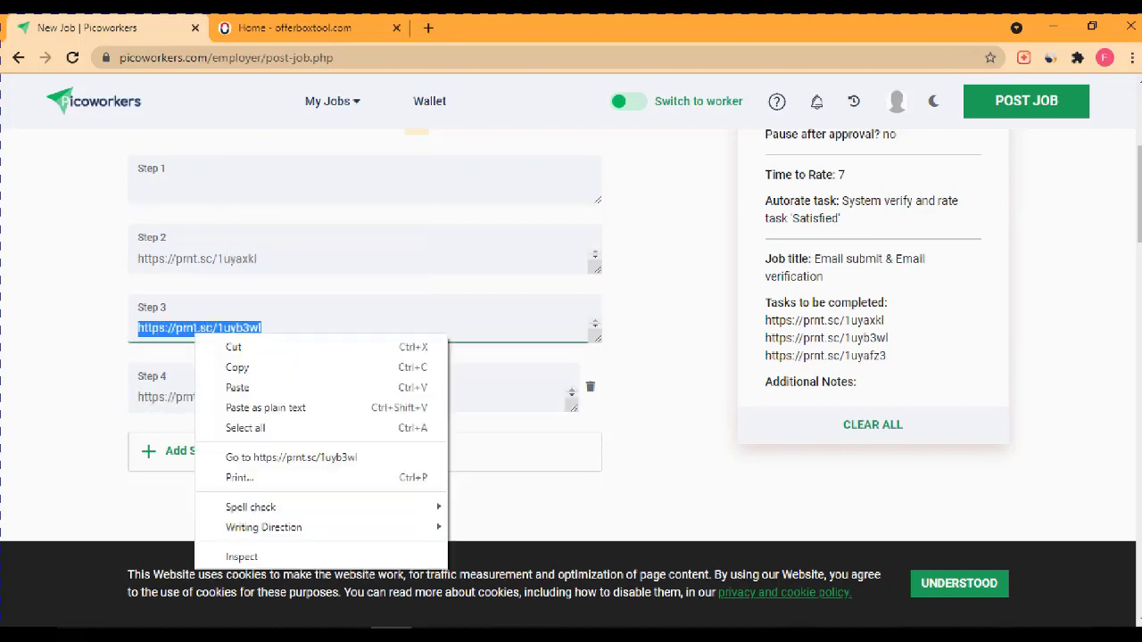
left_click(233, 347)
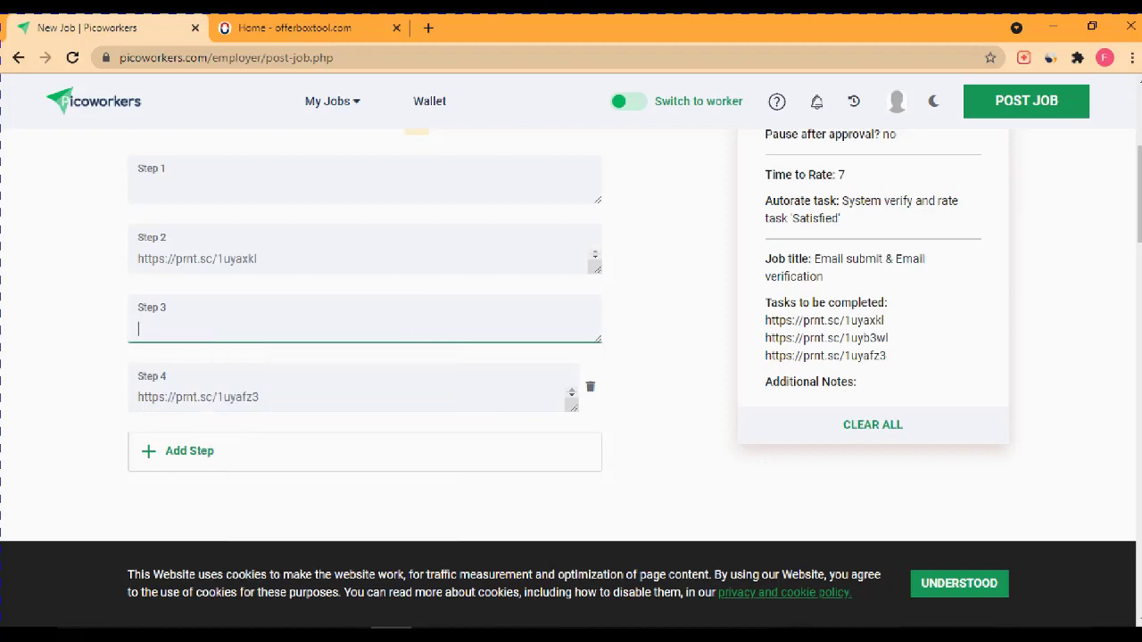
left_click(198, 183)
right_click(198, 183)
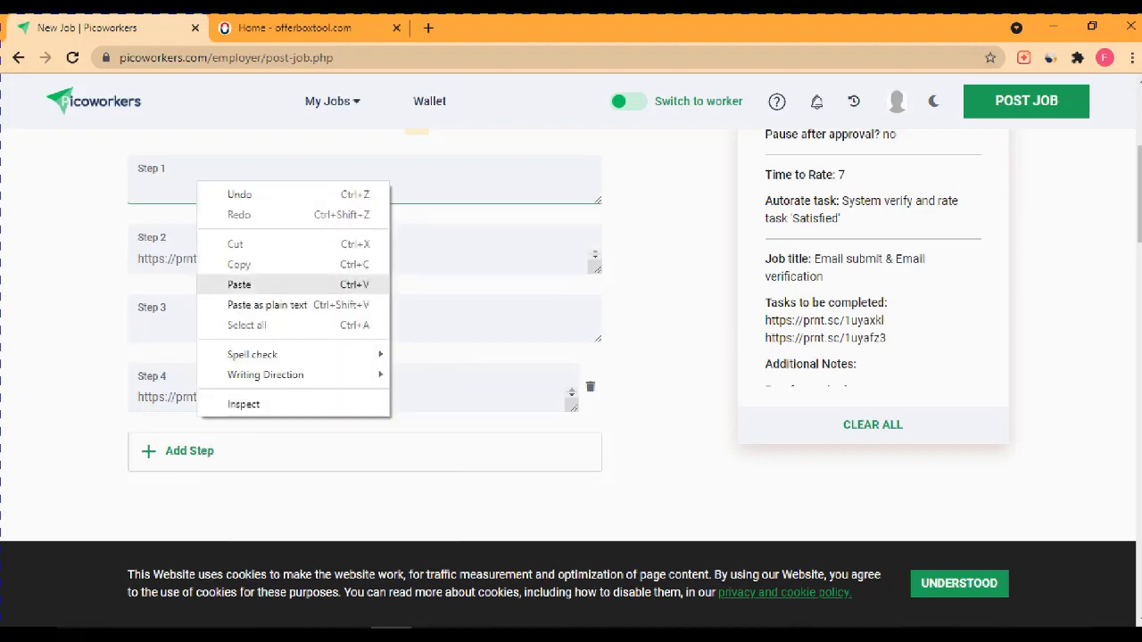
left_click(240, 285)
left_click_drag(260, 397, 138, 397)
right_click(241, 392)
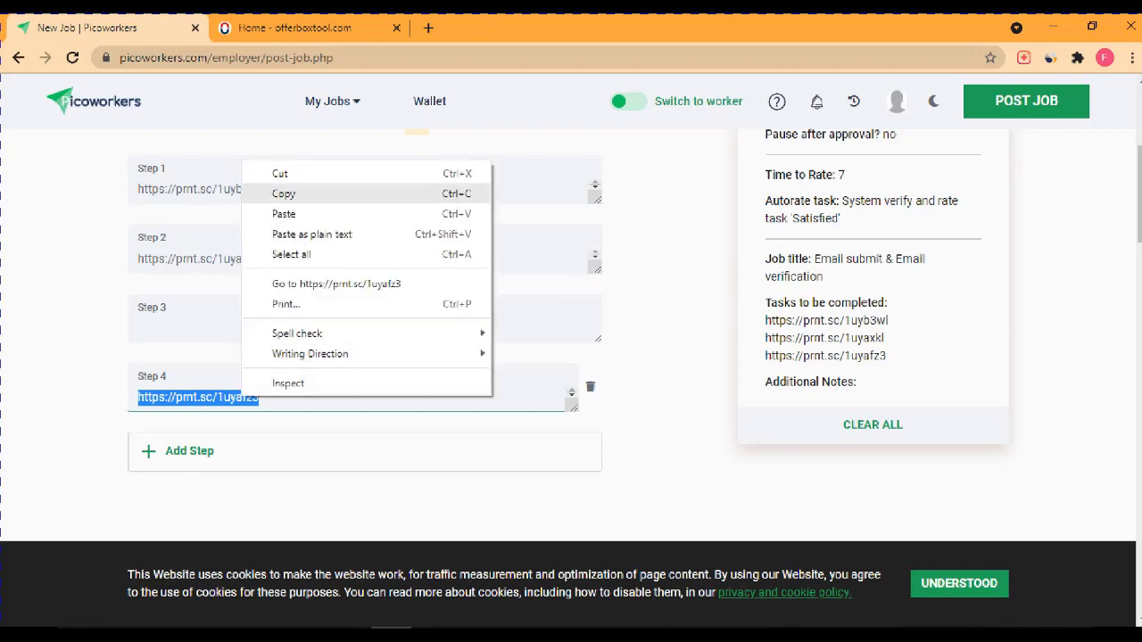
left_click(277, 173)
left_click(139, 329)
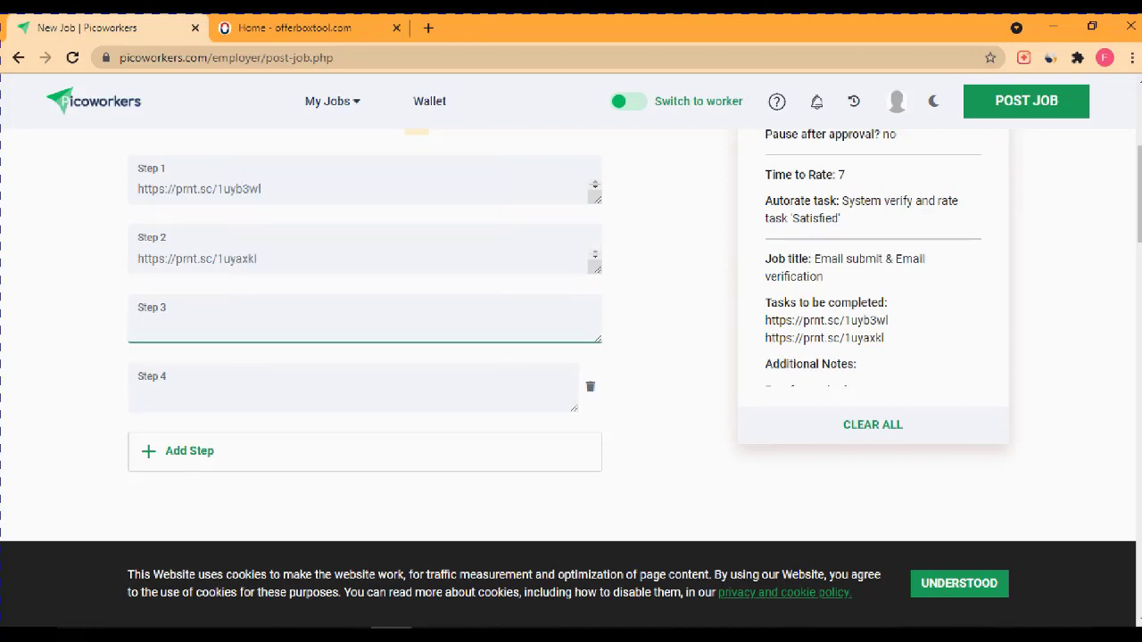
right_click(202, 318)
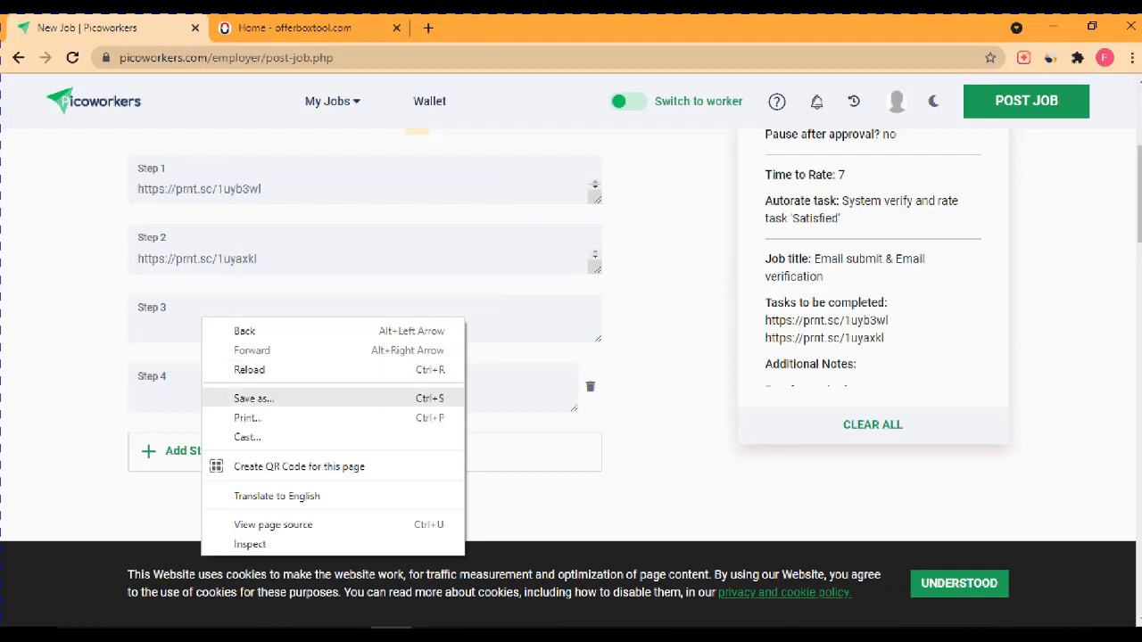
left_click(184, 330)
right_click(184, 331)
left_click(226, 430)
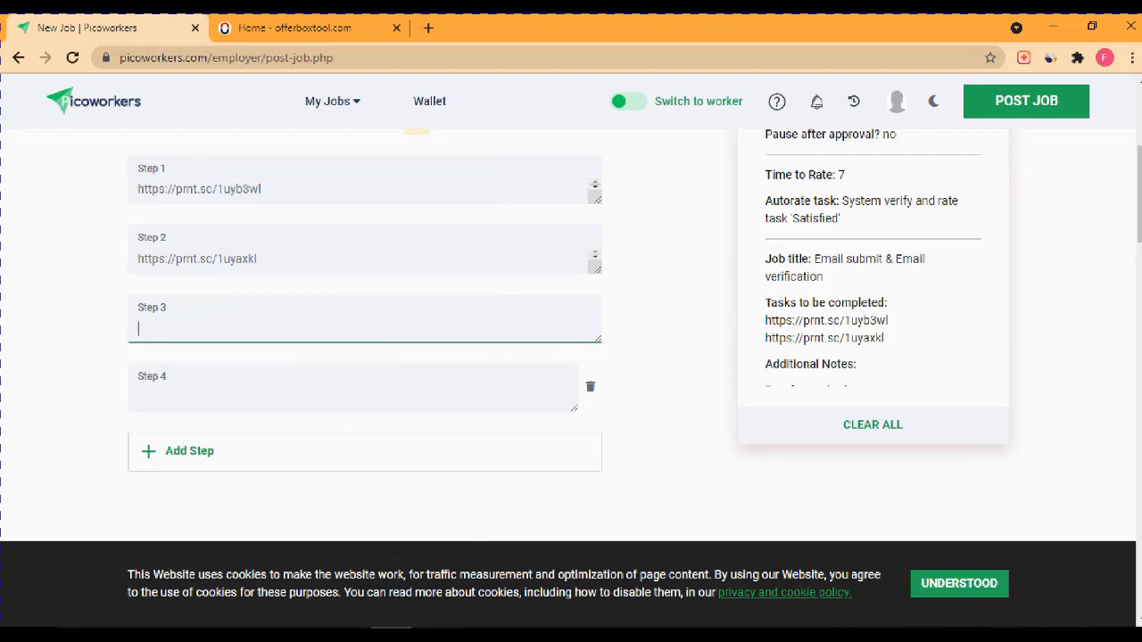
Step: Remove the empty Step 4 from the job's task list
left_click(590, 386)
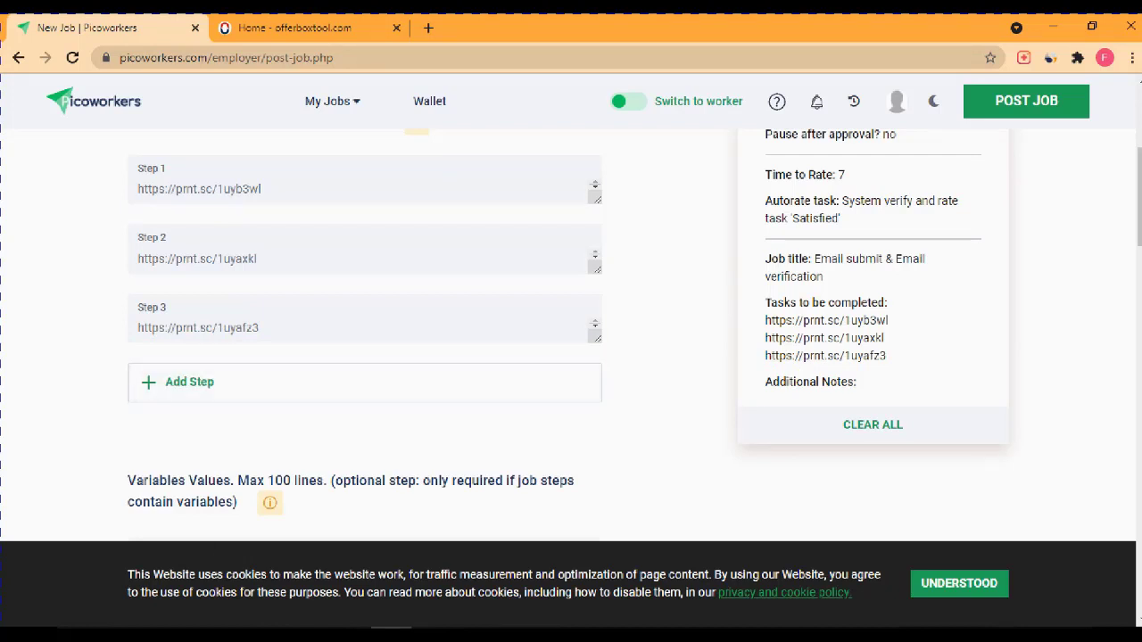
left_click_drag(258, 259, 137, 259)
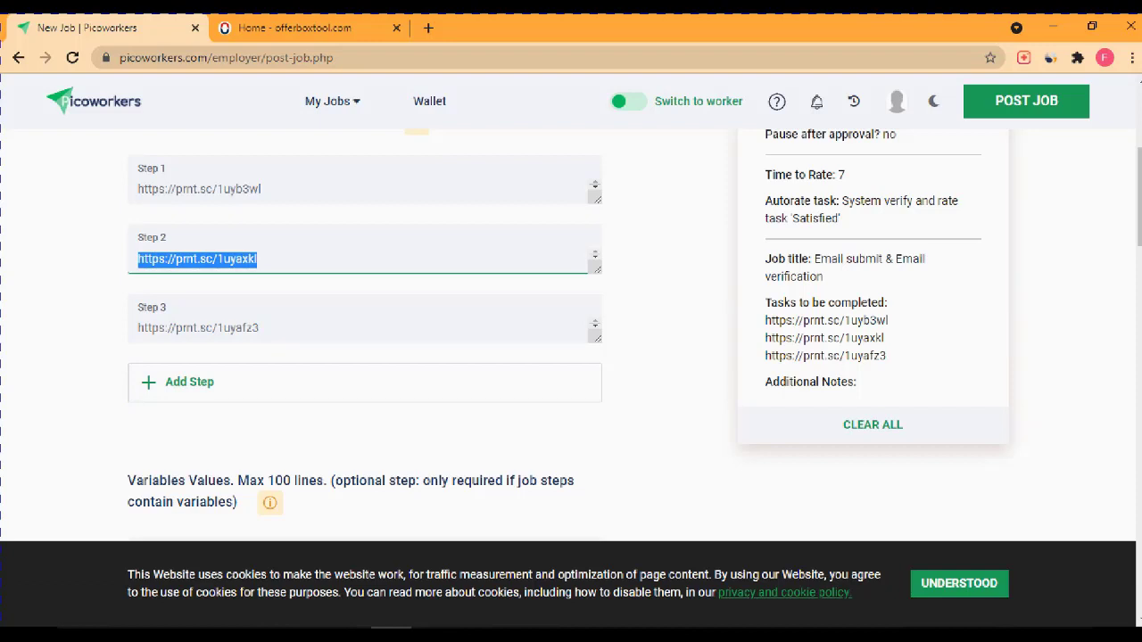
right_click(243, 260)
left_click(270, 295)
left_click(428, 27)
right_click(305, 57)
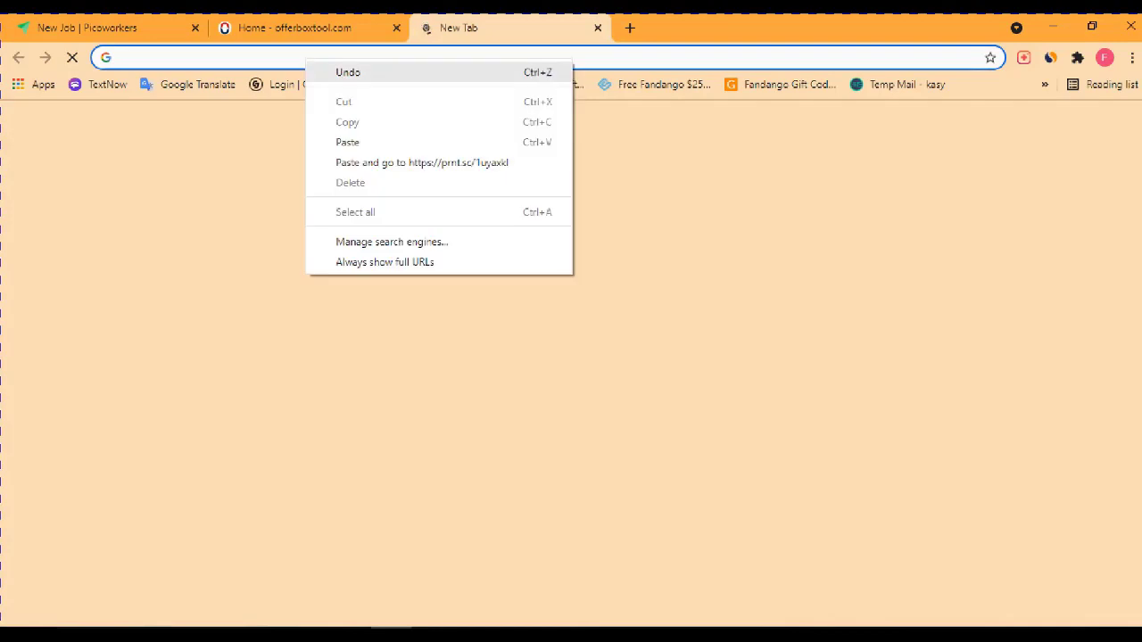
left_click(347, 142)
key("Return")
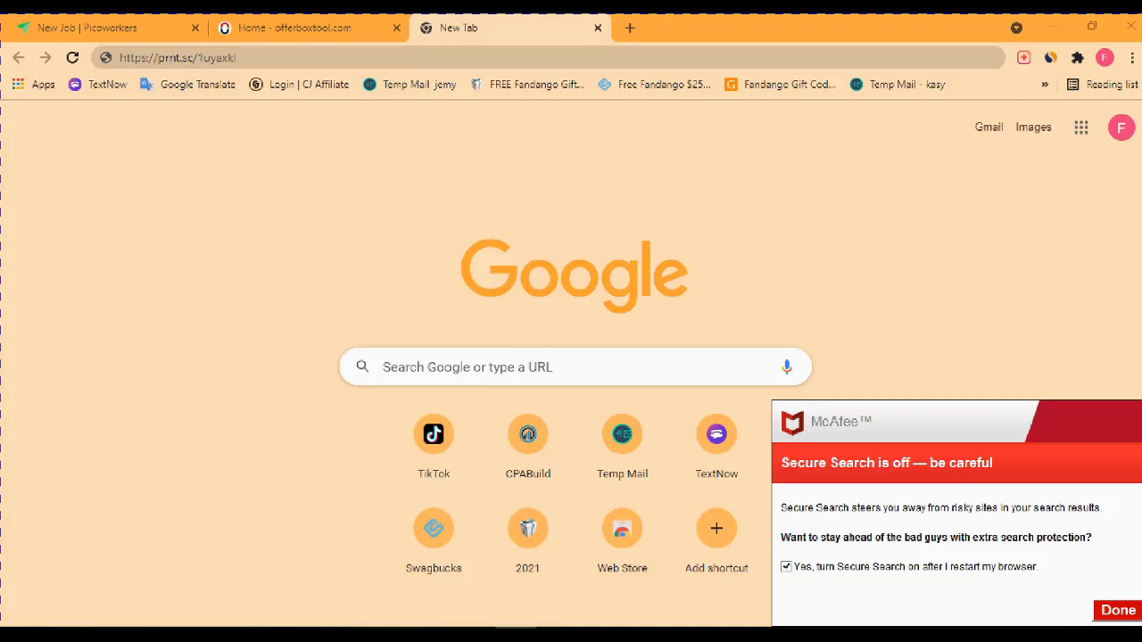
left_click(72, 58)
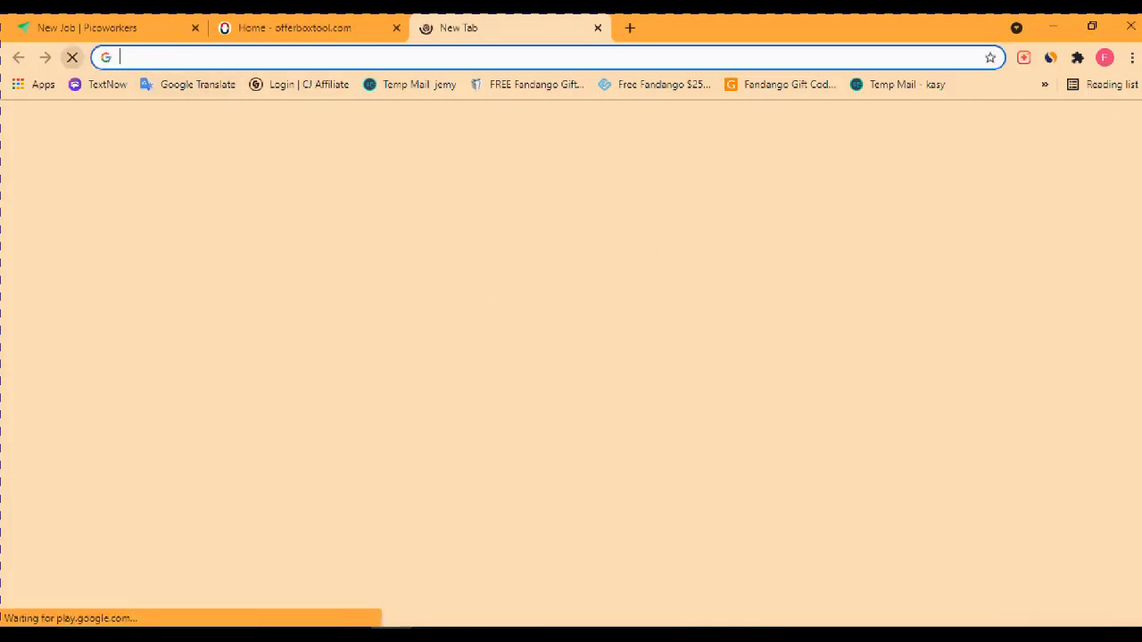
right_click(157, 57)
left_click(206, 143)
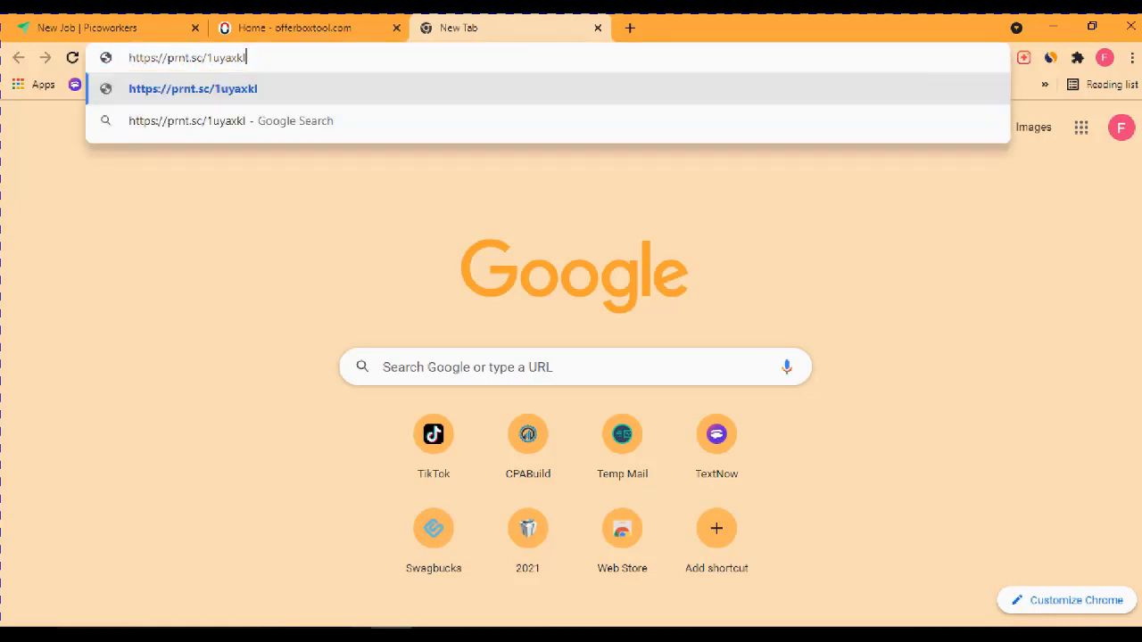
key("Return")
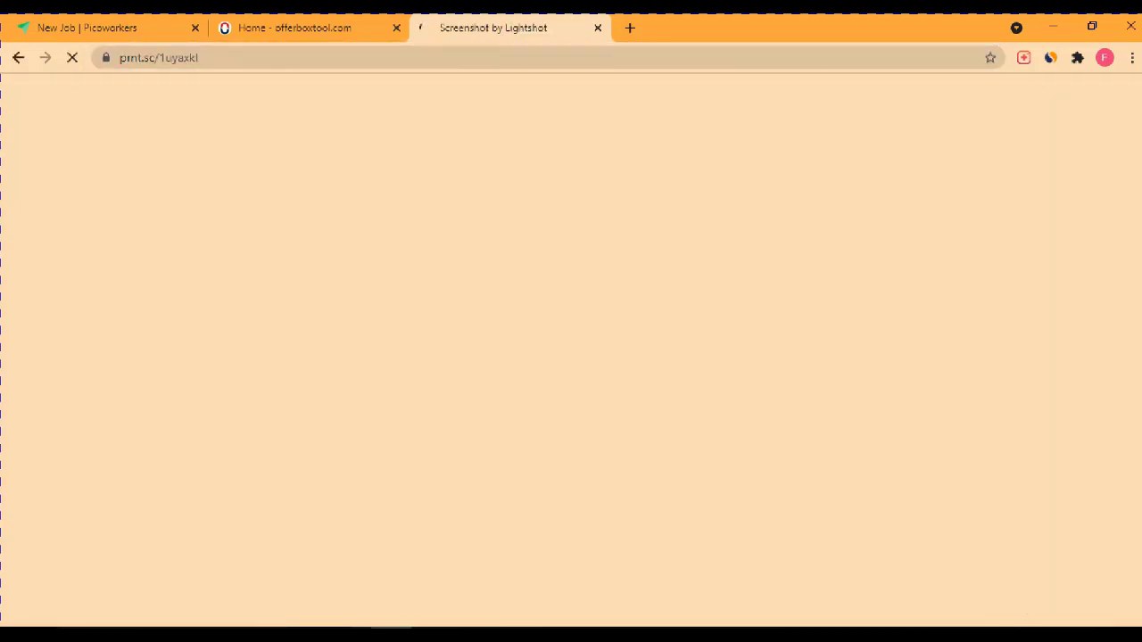
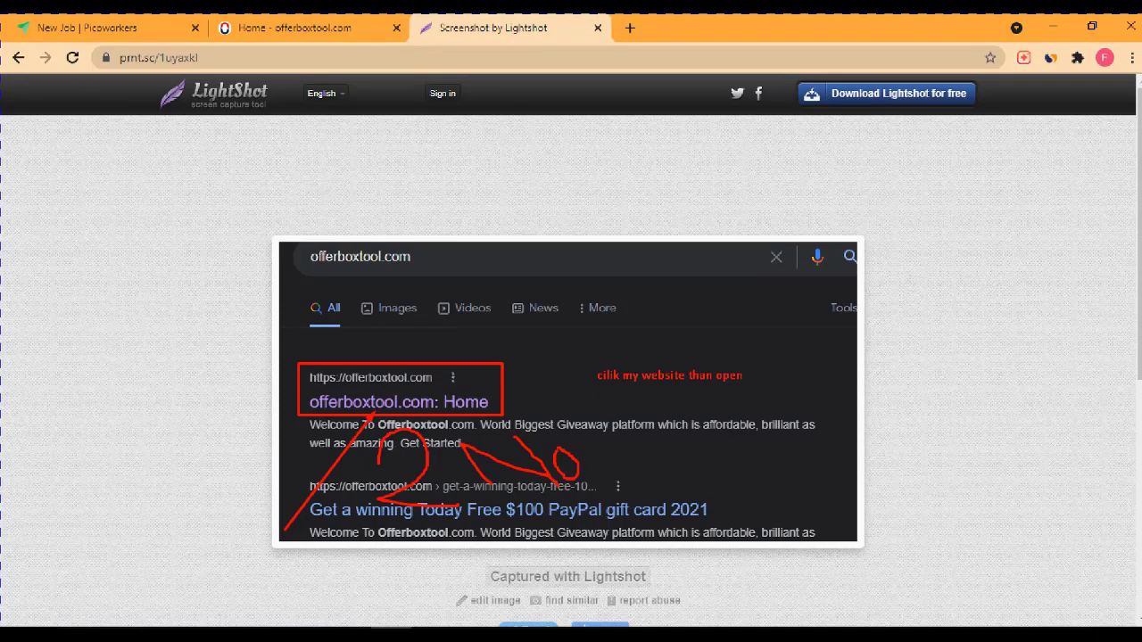
left_click(107, 28)
left_click(396, 28)
left_click(258, 327)
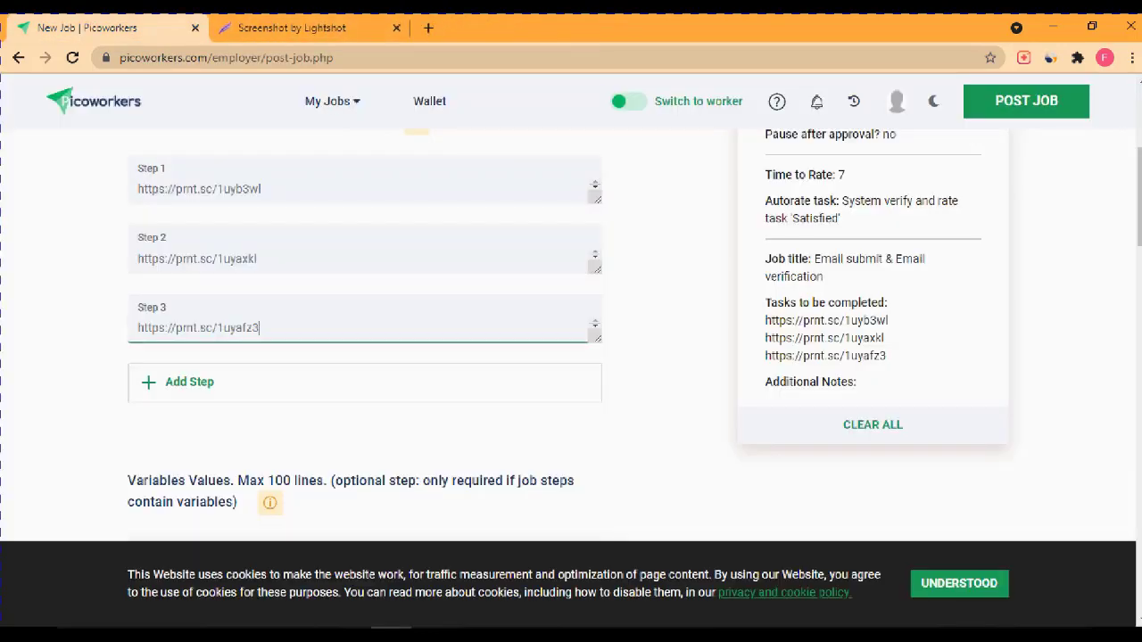
left_click_drag(260, 327, 138, 327)
right_click(239, 330)
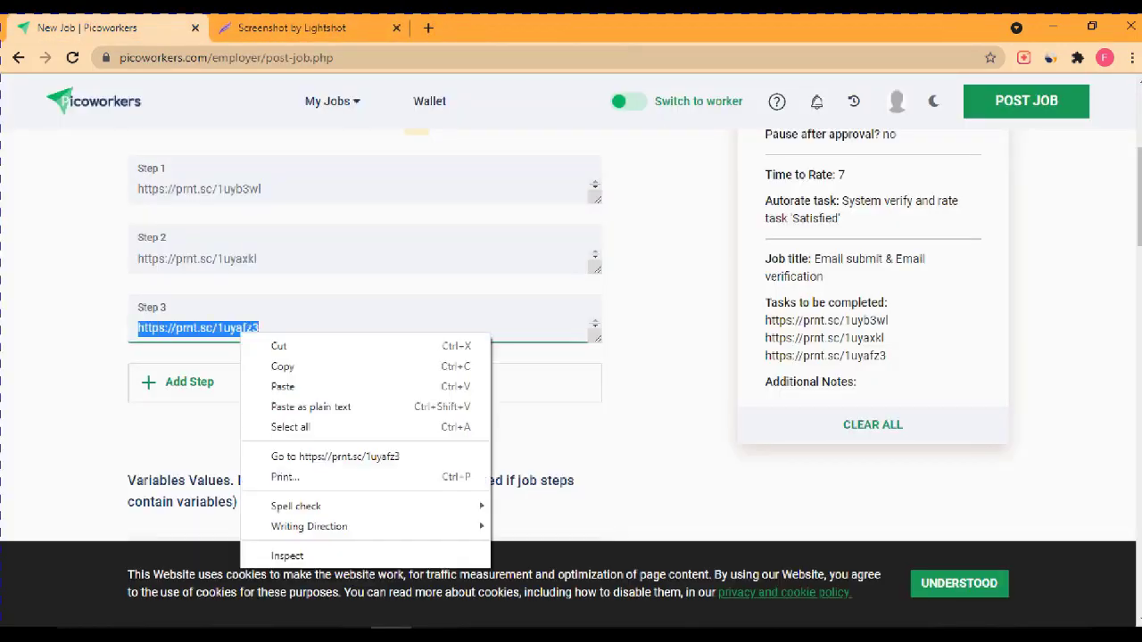
left_click(275, 364)
left_click(428, 28)
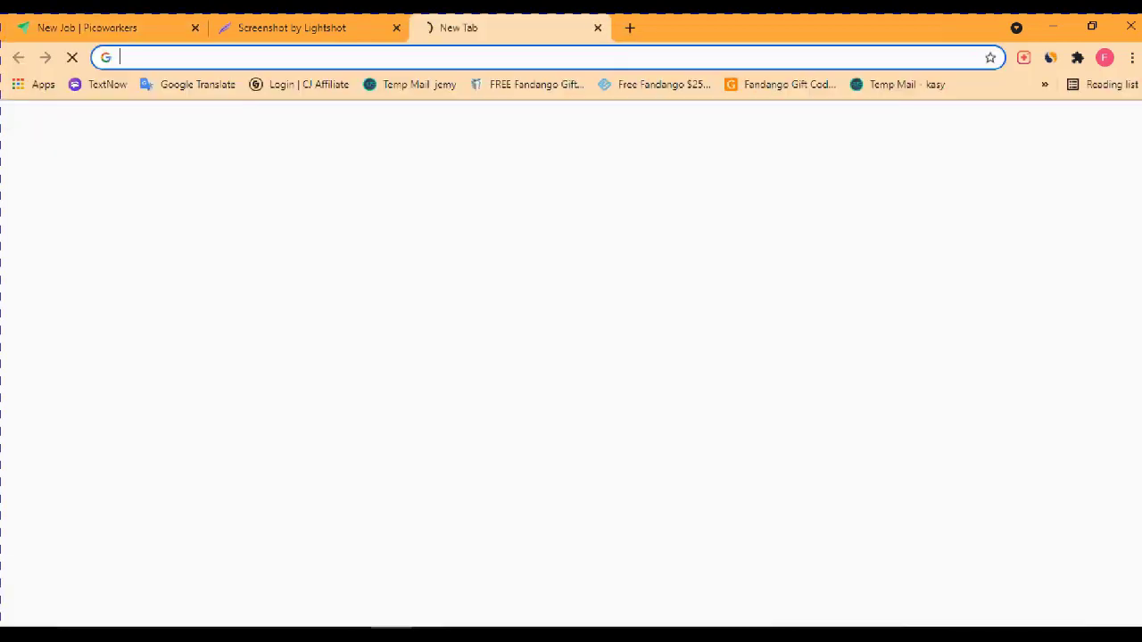
right_click(332, 57)
left_click(383, 141)
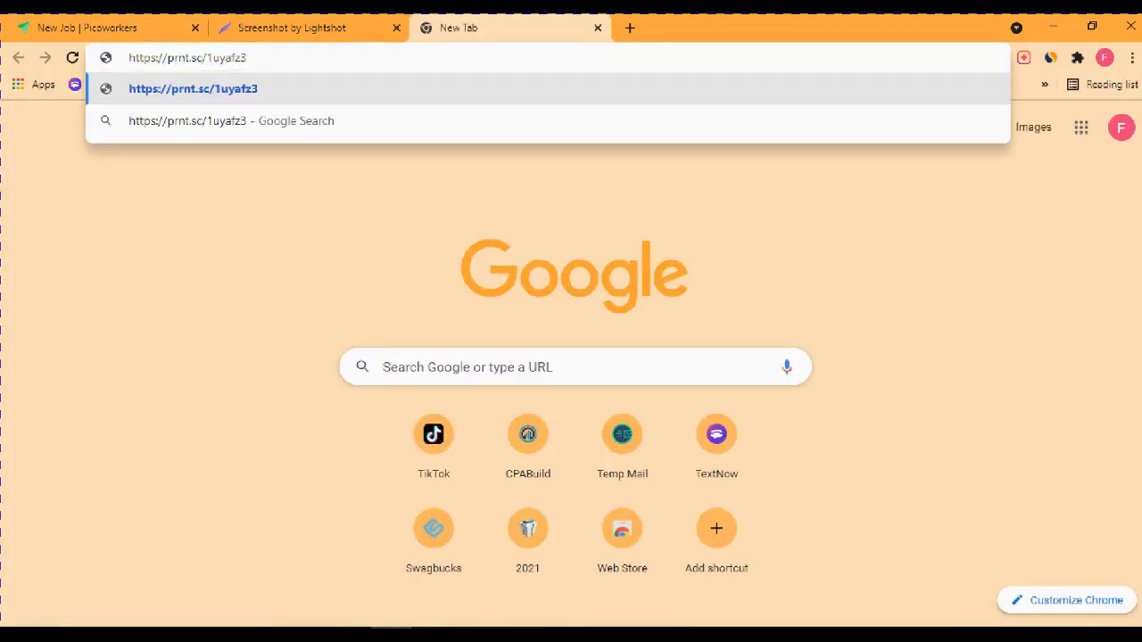
key("Return")
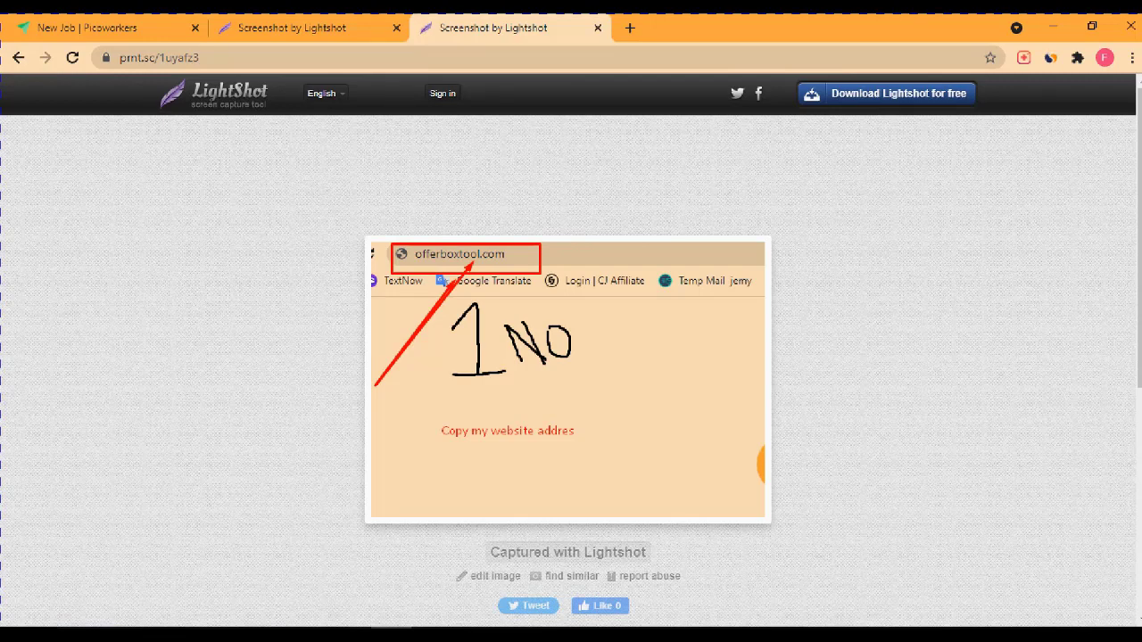
Step: Compare the annotated screenshots linked in Step 2 and Step 3, and return to the Picoworkers job form
left_click(307, 28)
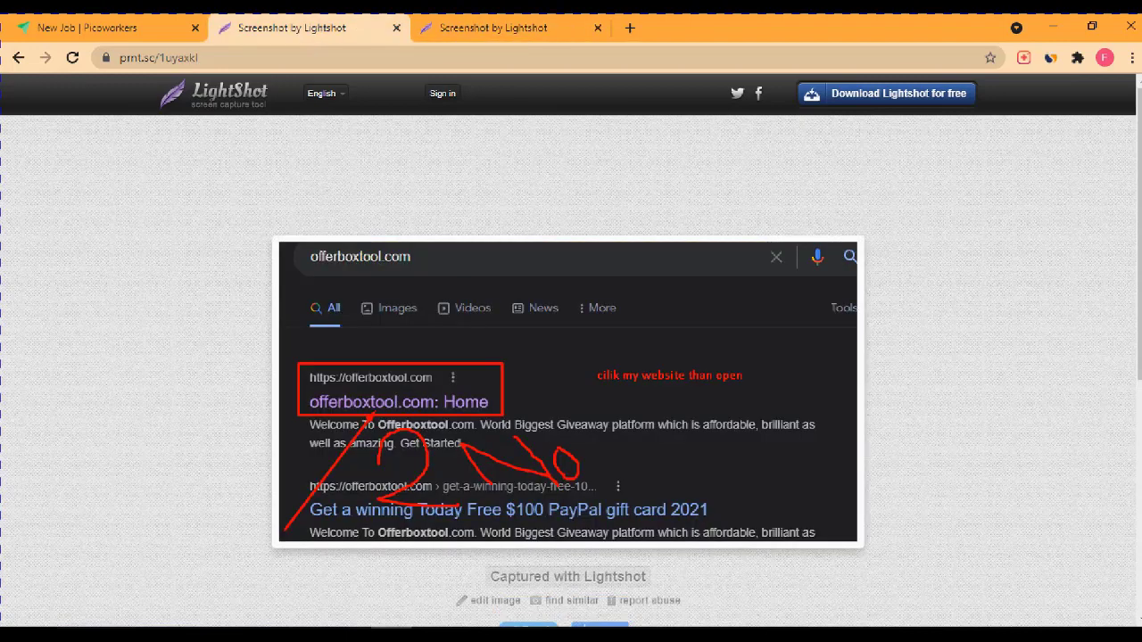
key("ctrl+Tab")
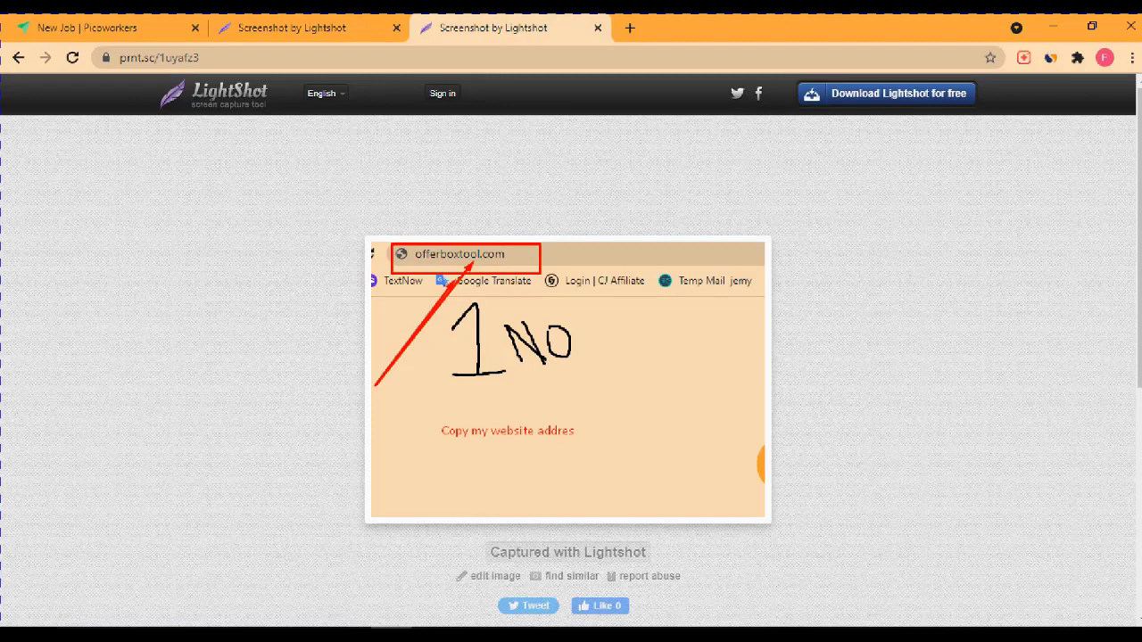
key("ctrl+shift+Tab")
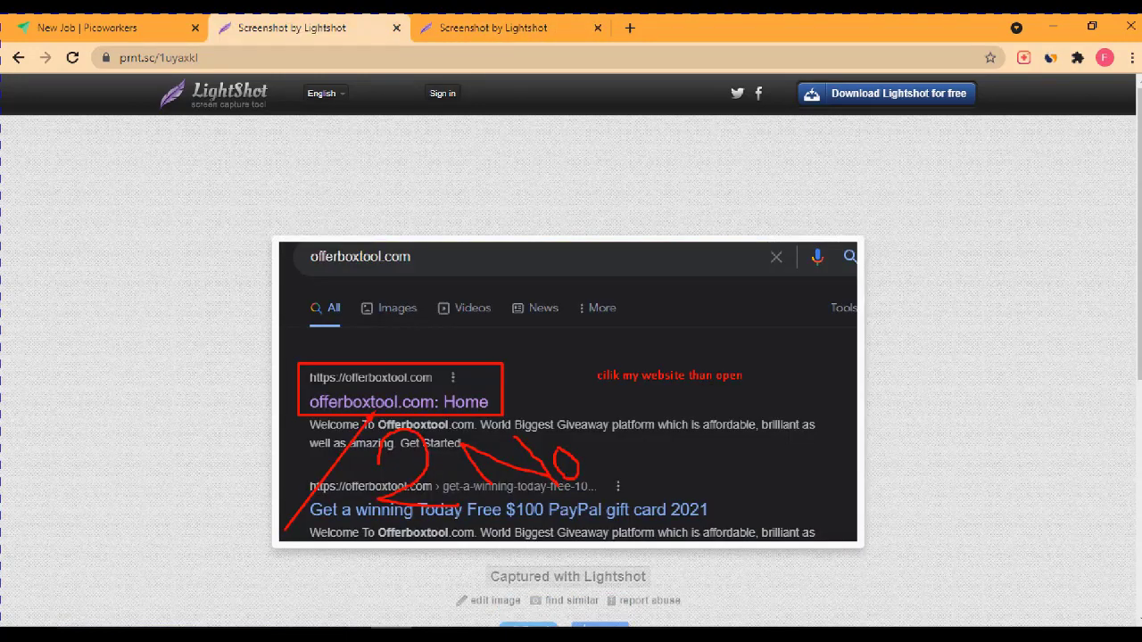
key("ctrl+shift+Tab")
key("ctrl+a")
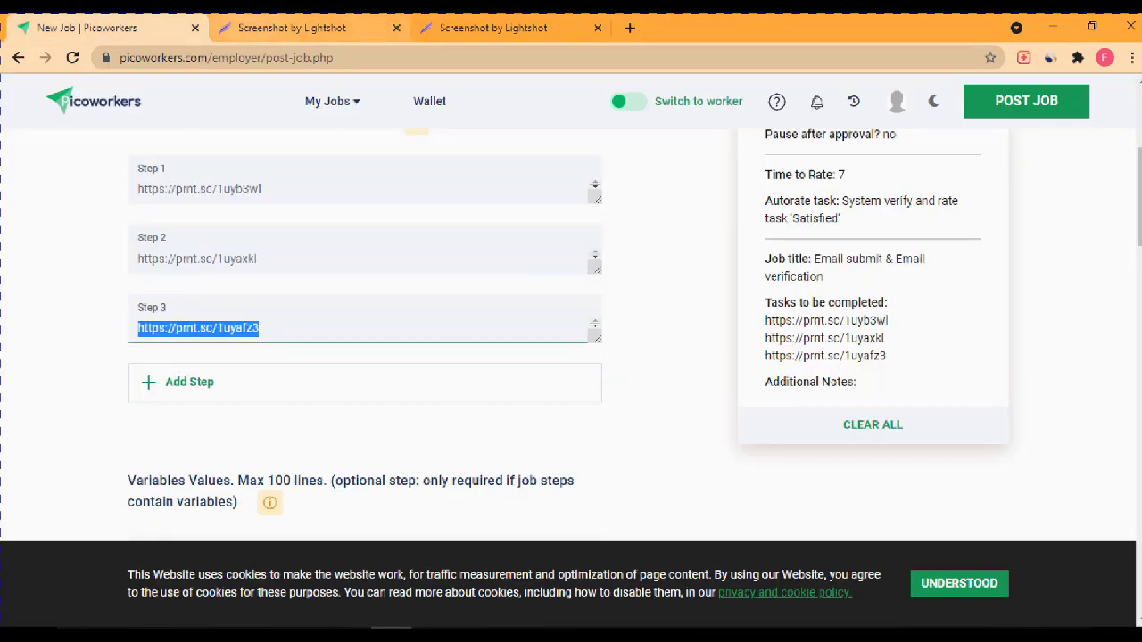
left_click(291, 27)
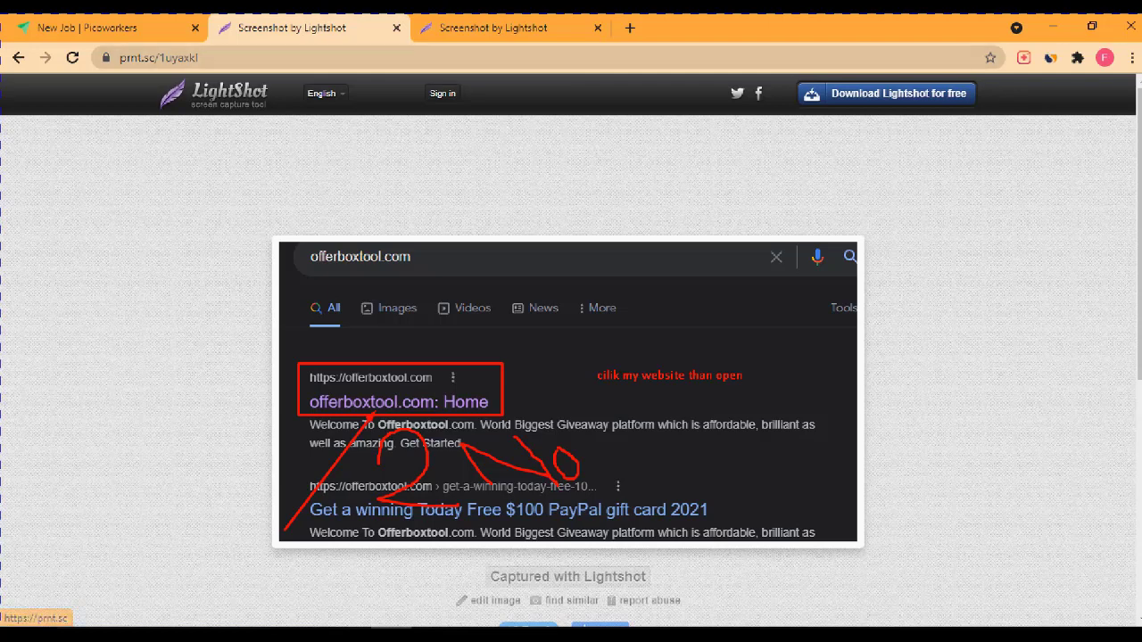
left_click(105, 28)
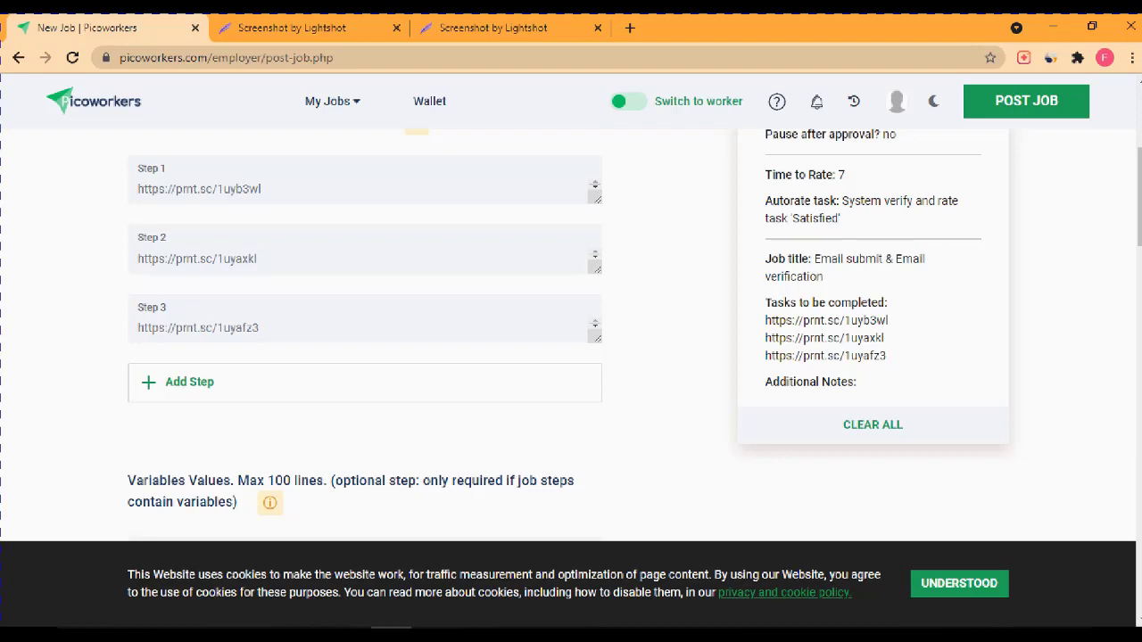
Step: Dismiss the Internet Download Manager warning covering the job form
scroll(571, 334, "up", 1)
left_click(755, 284)
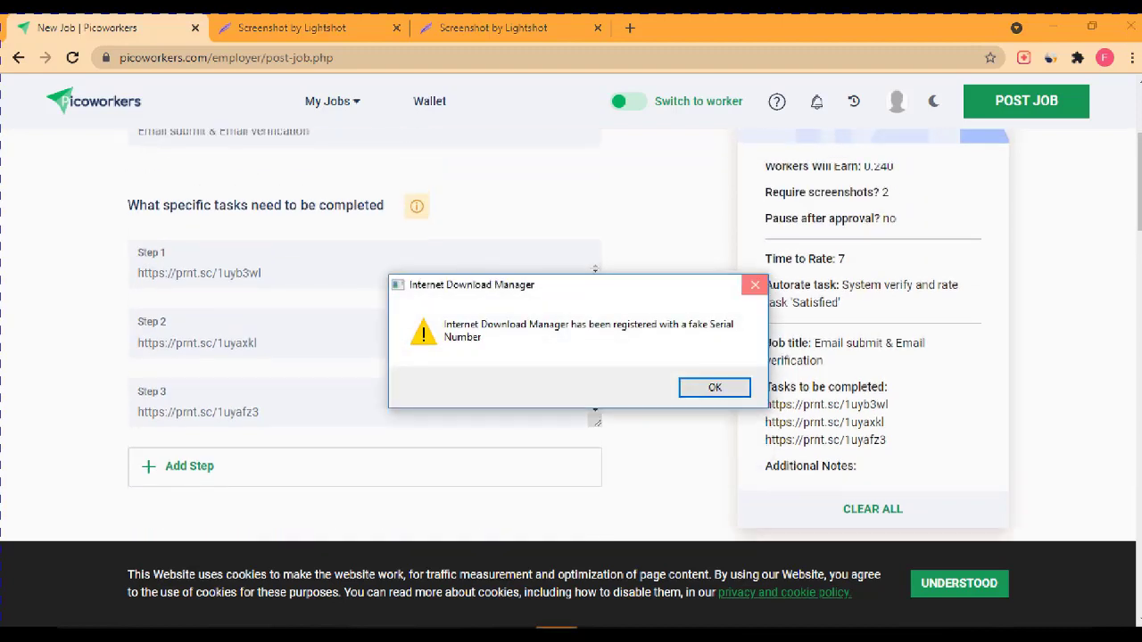
key("Return")
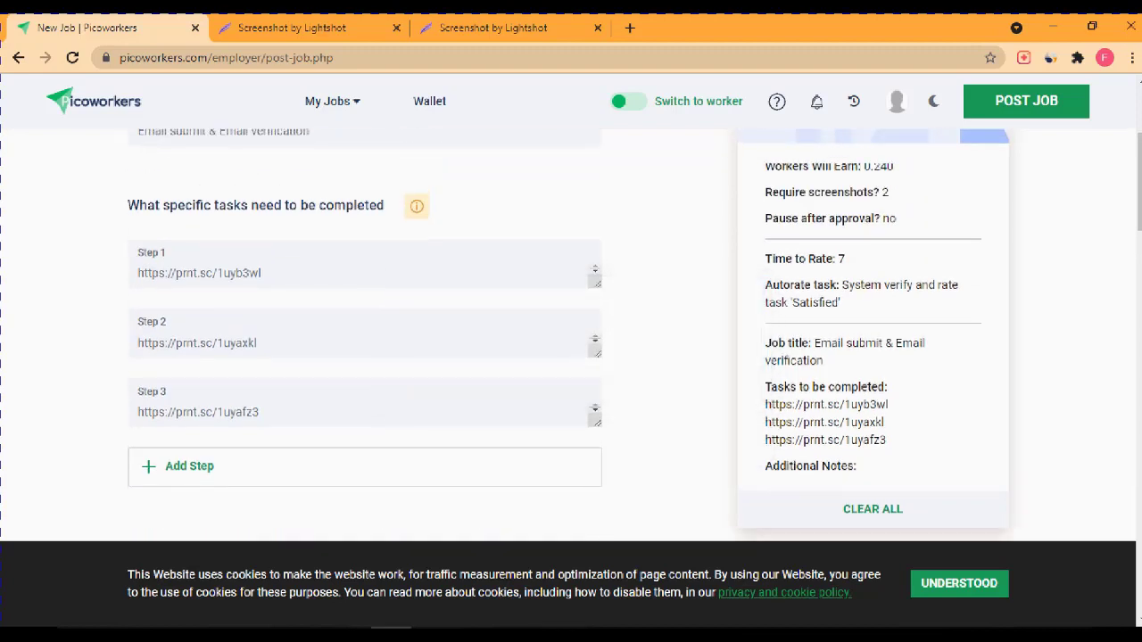
Step: Review the job form from the task steps through the additional notes, required proofs and auto validated proofs
scroll(571, 330, "down", 1)
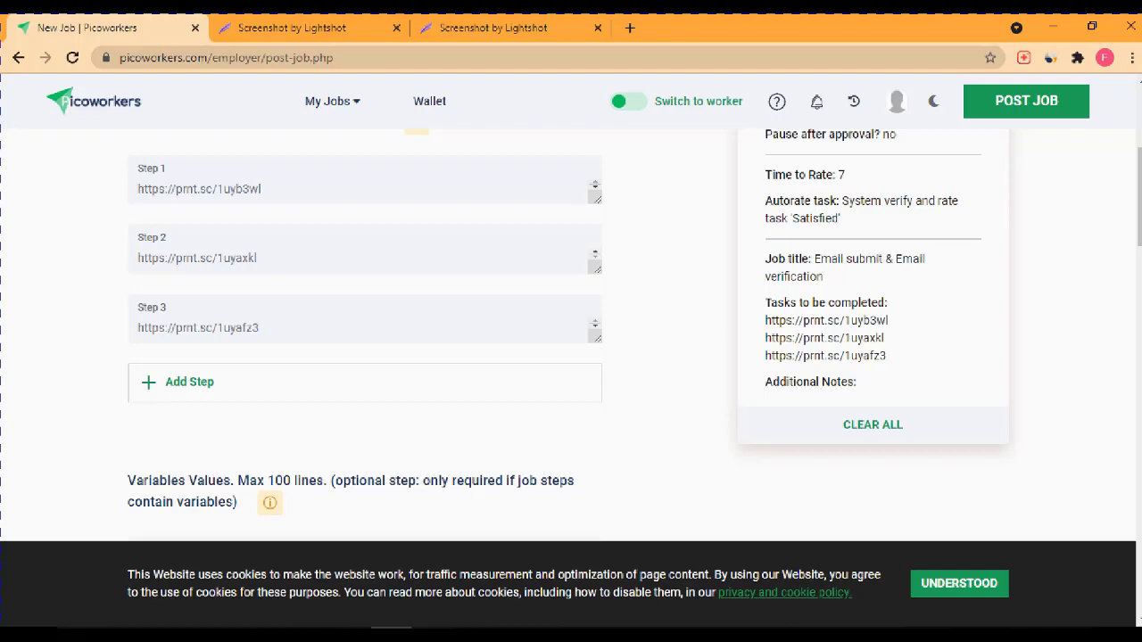
scroll(571, 339, "down", 8)
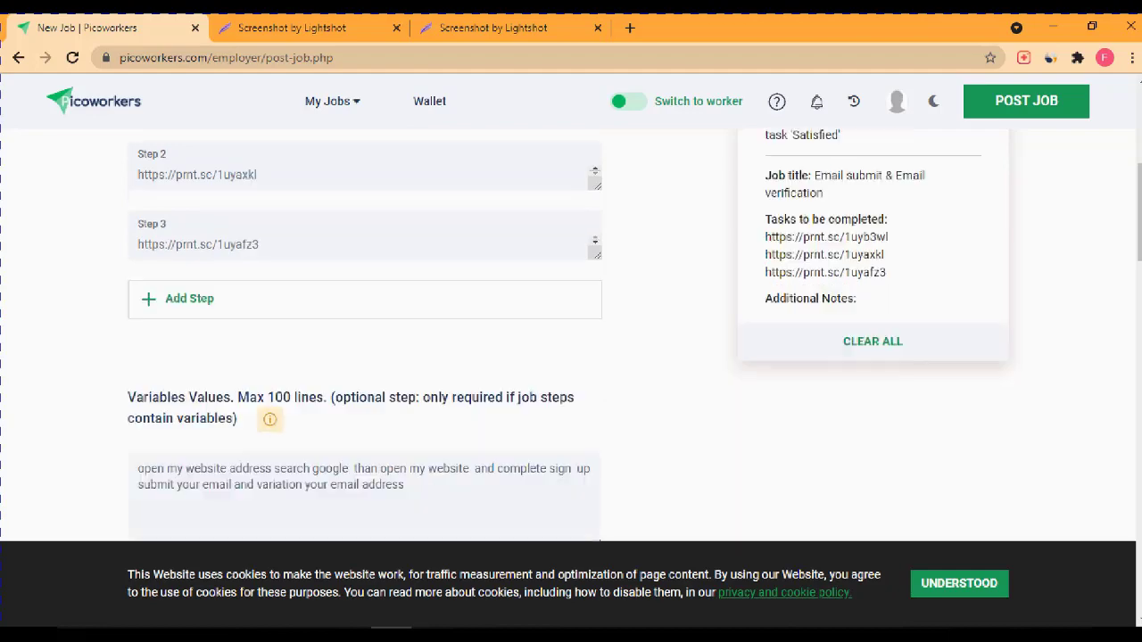
scroll(571, 339, "up", 3)
scroll(571, 339, "down", 7)
scroll(571, 339, "down", 8)
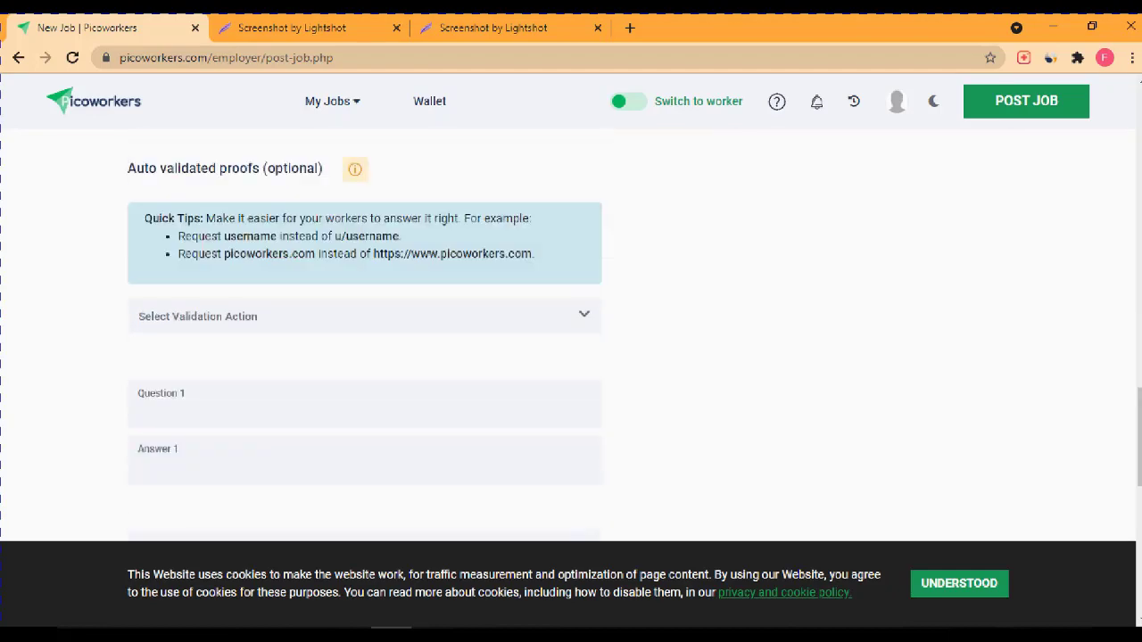
scroll(570, 339, "up", 5)
scroll(571, 339, "up", 7)
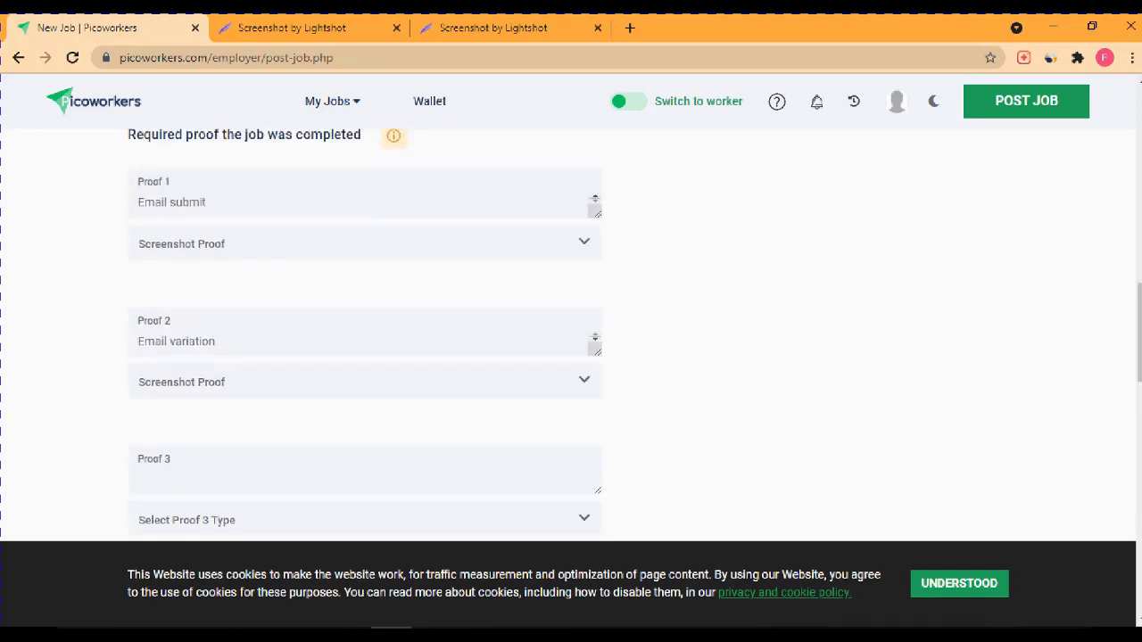
scroll(571, 339, "up", 3)
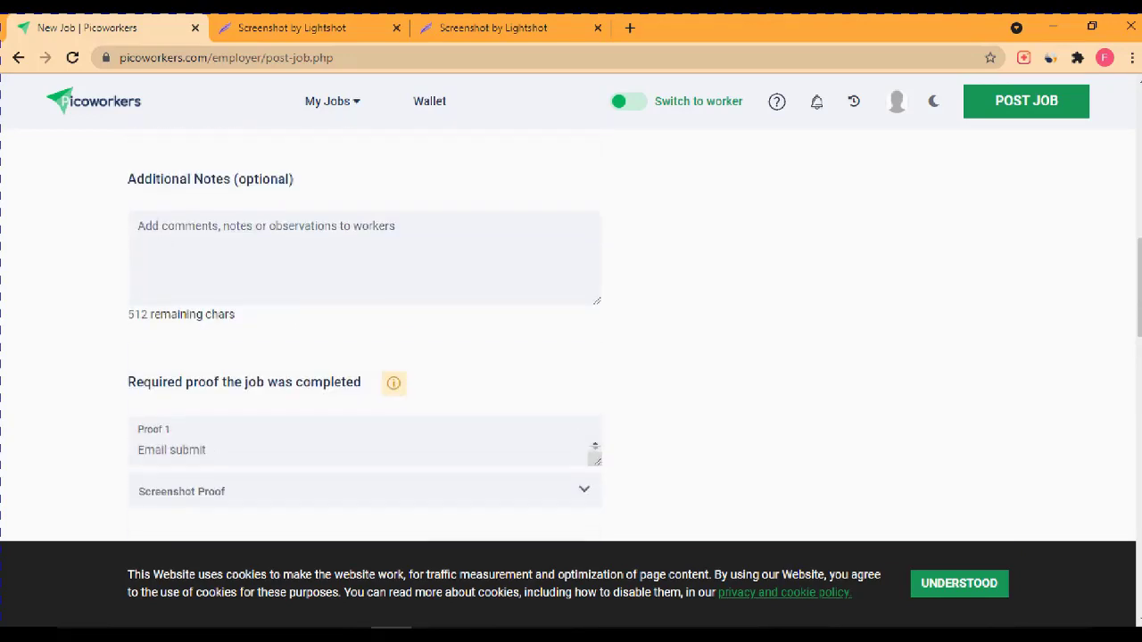
Step: Enter "sign up" as Proof 3 and set its type to Screenshot Proof
scroll(571, 339, "down", 2)
scroll(571, 339, "down", 1)
scroll(571, 339, "down", 2)
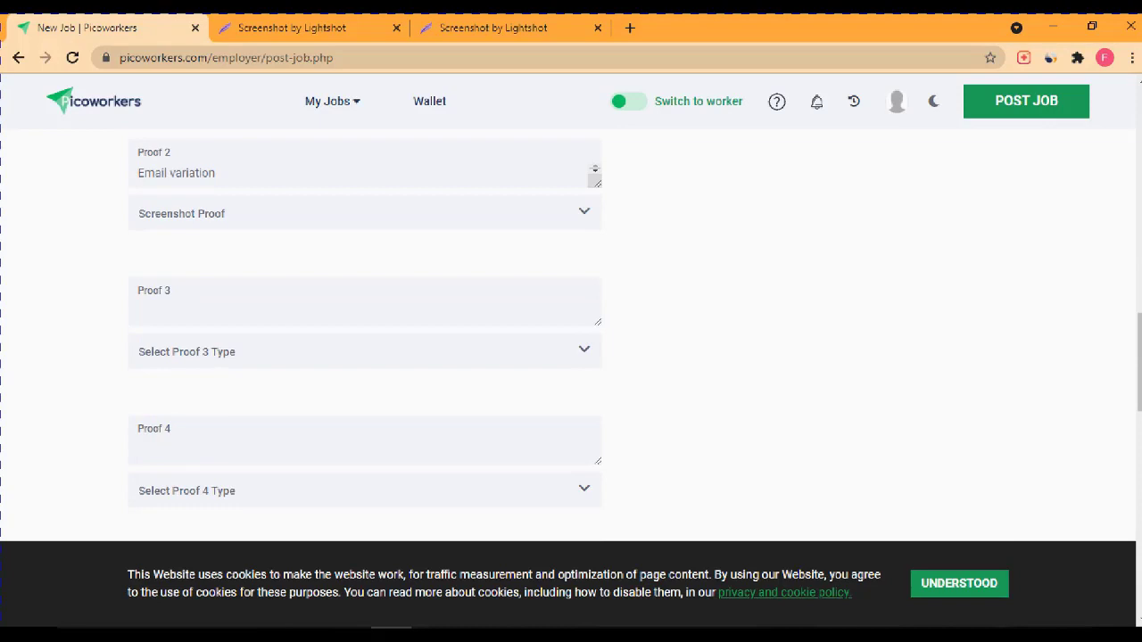
scroll(571, 339, "down", 2)
scroll(571, 339, "up", 1)
left_click(138, 227)
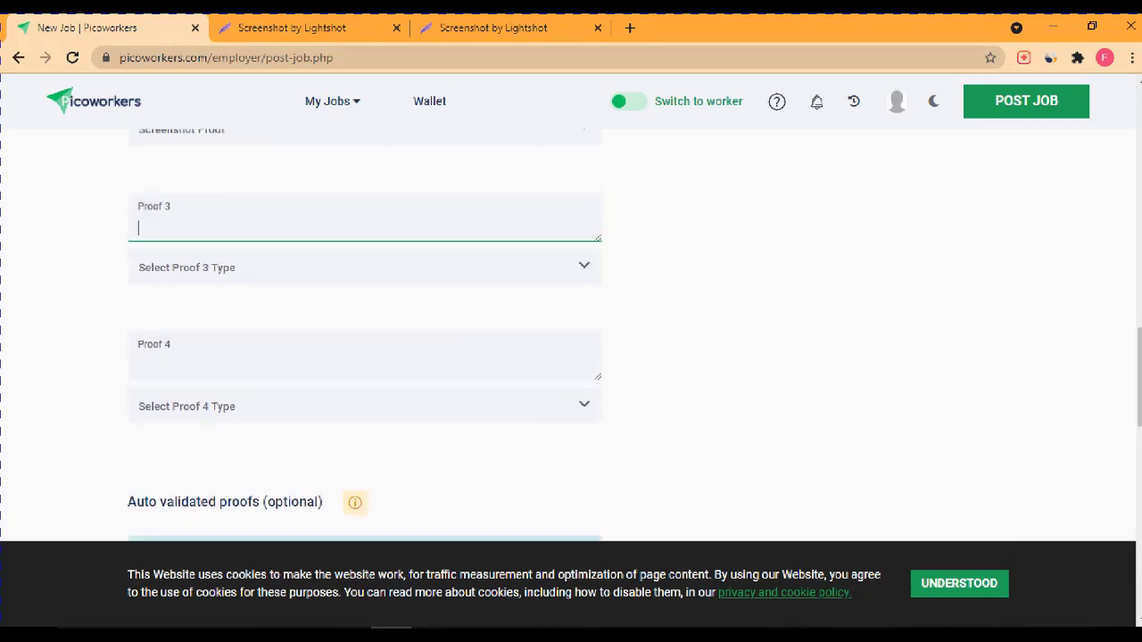
type("sign up")
left_click(364, 267)
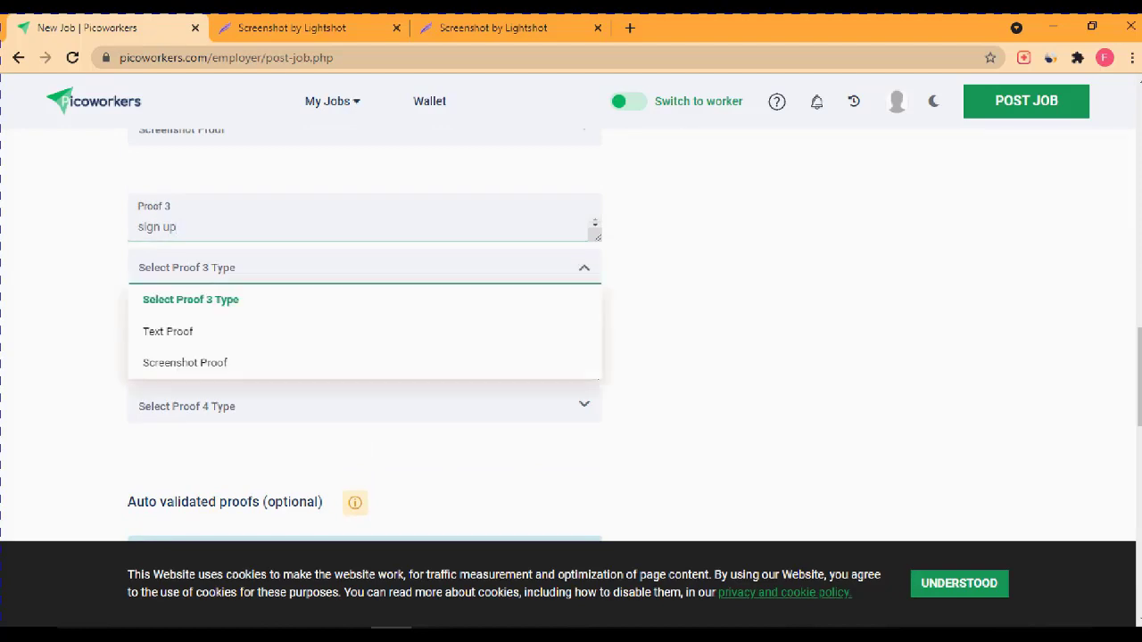
key("Return")
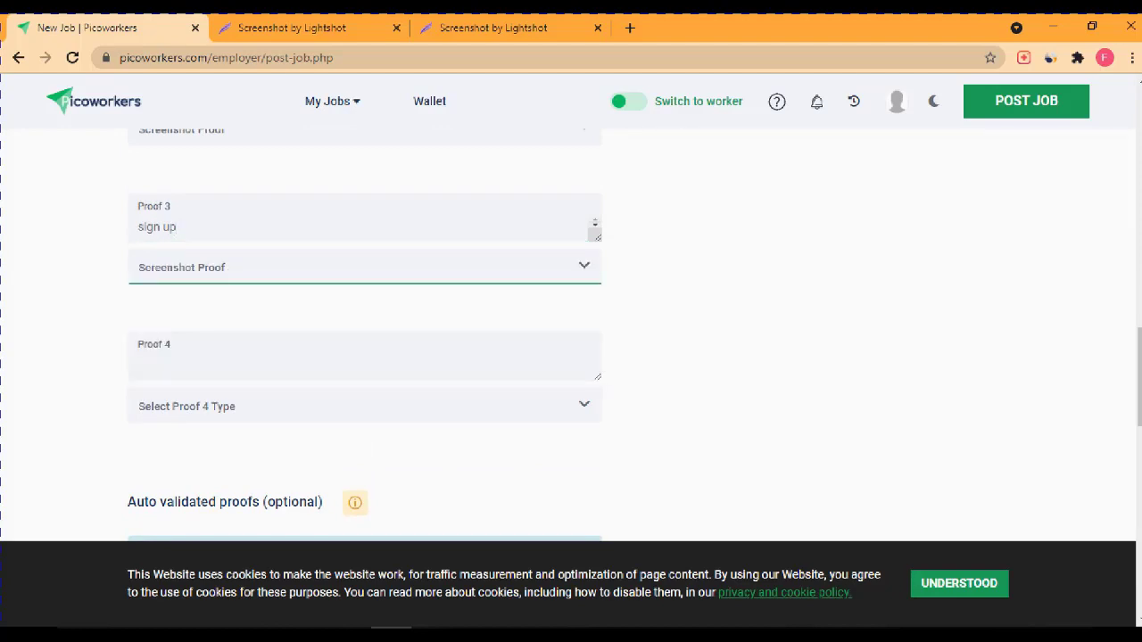
Step: Apply the proofs to proceed to the job settings, and review the settings and estimated job costs
scroll(571, 339, "down", 10)
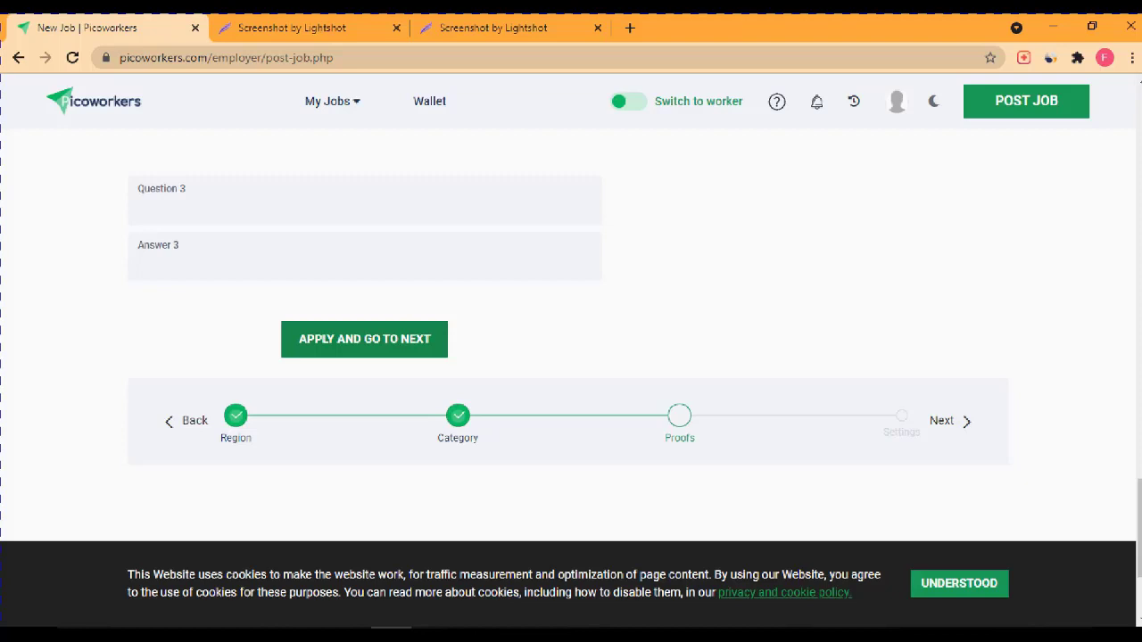
left_click(363, 339)
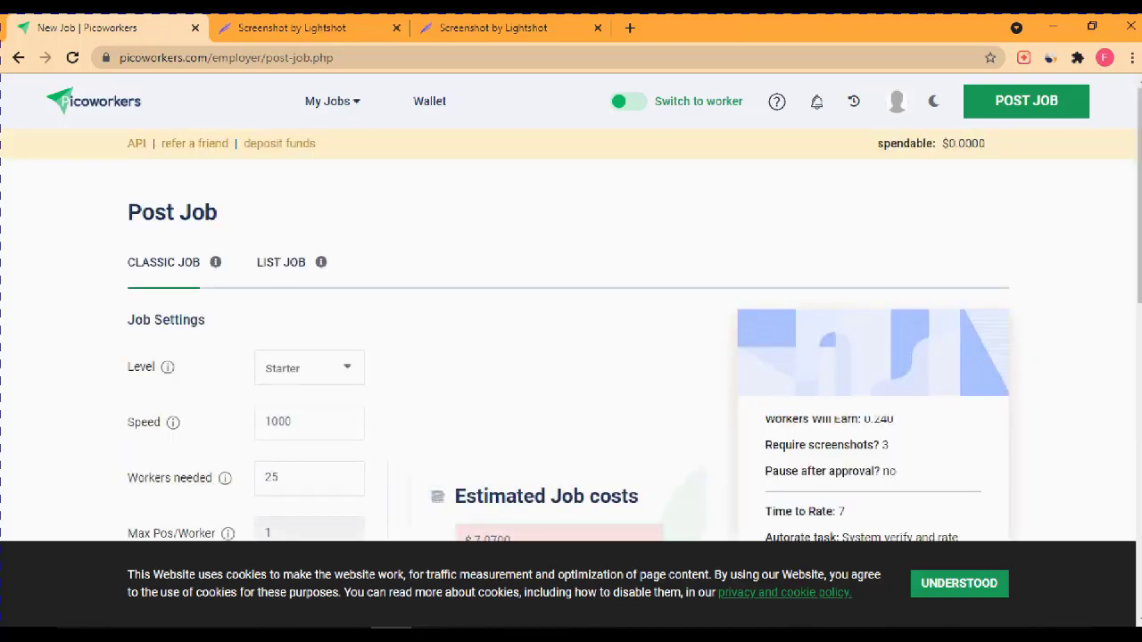
scroll(361, 339, "down", 2)
scroll(361, 339, "up", 1)
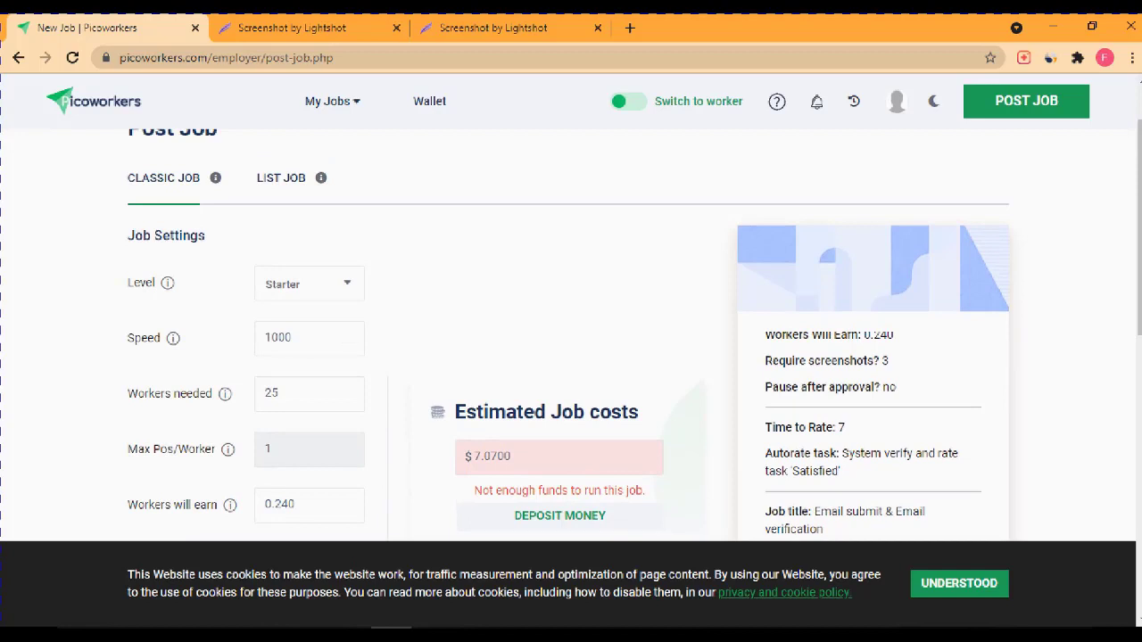
scroll(570, 337, "down", 2)
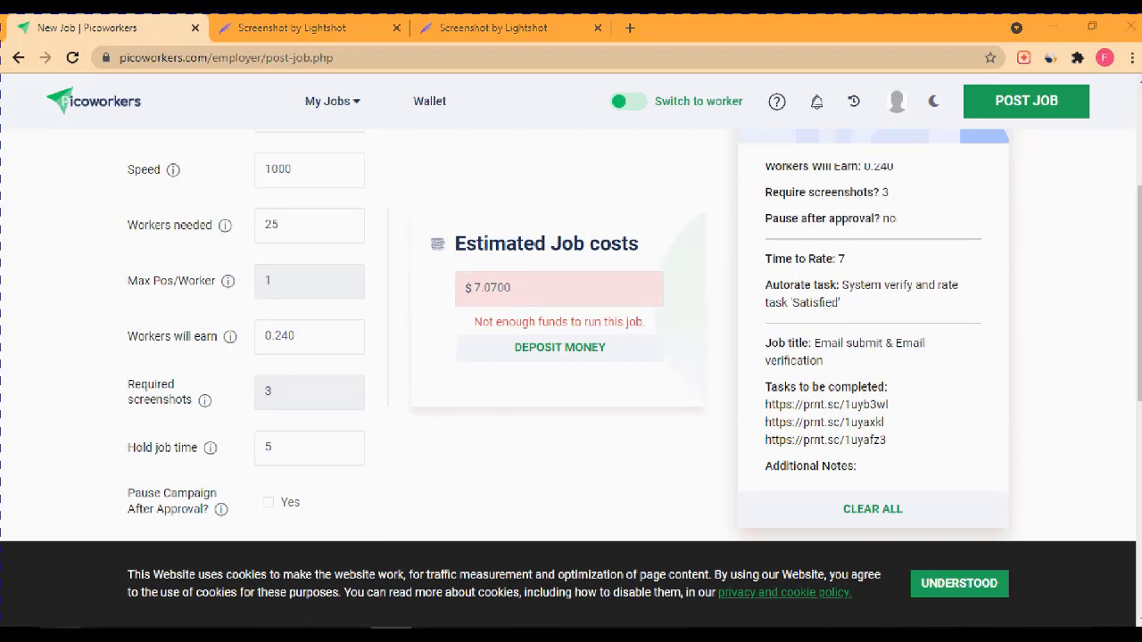
Step: Open the Calculator app, shrink its window and move it so the job settings stay visible
key("super")
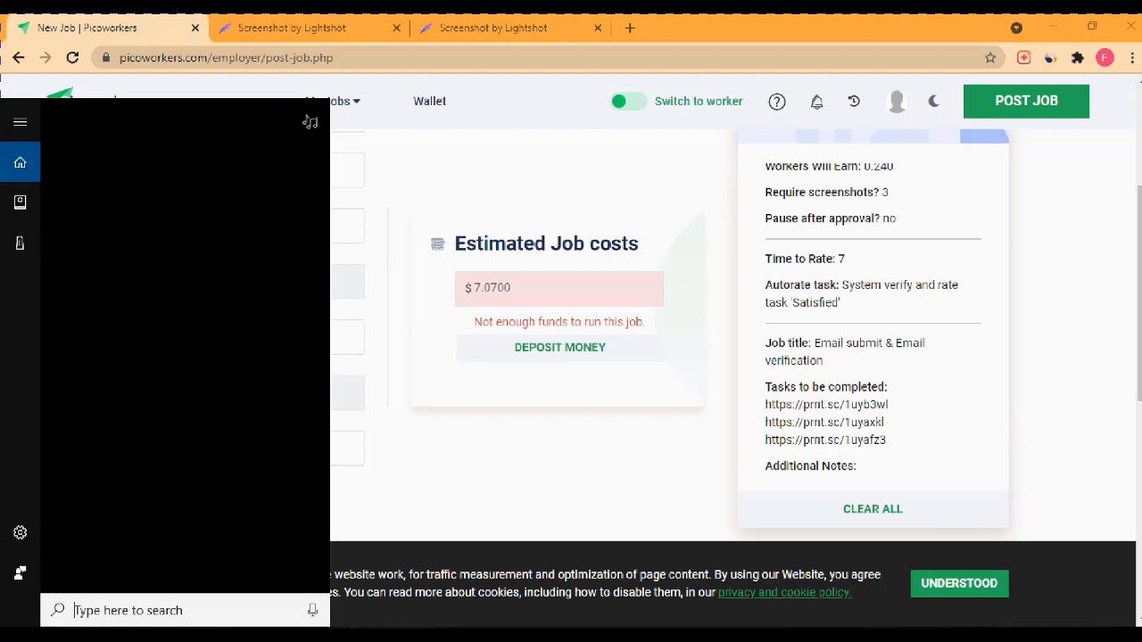
type("c")
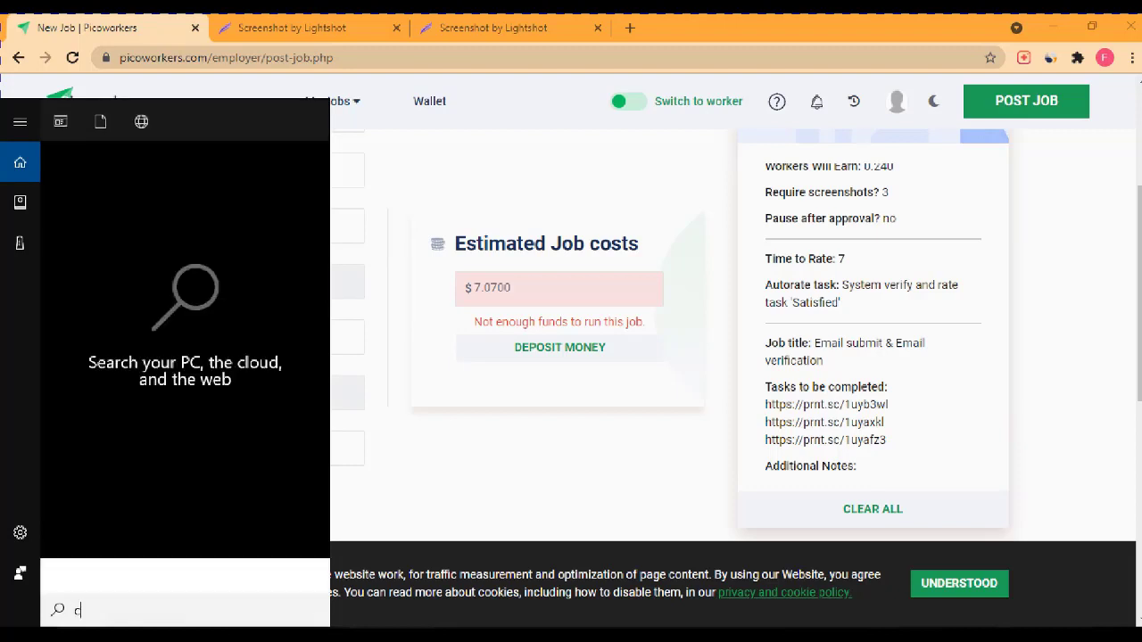
type("alcula")
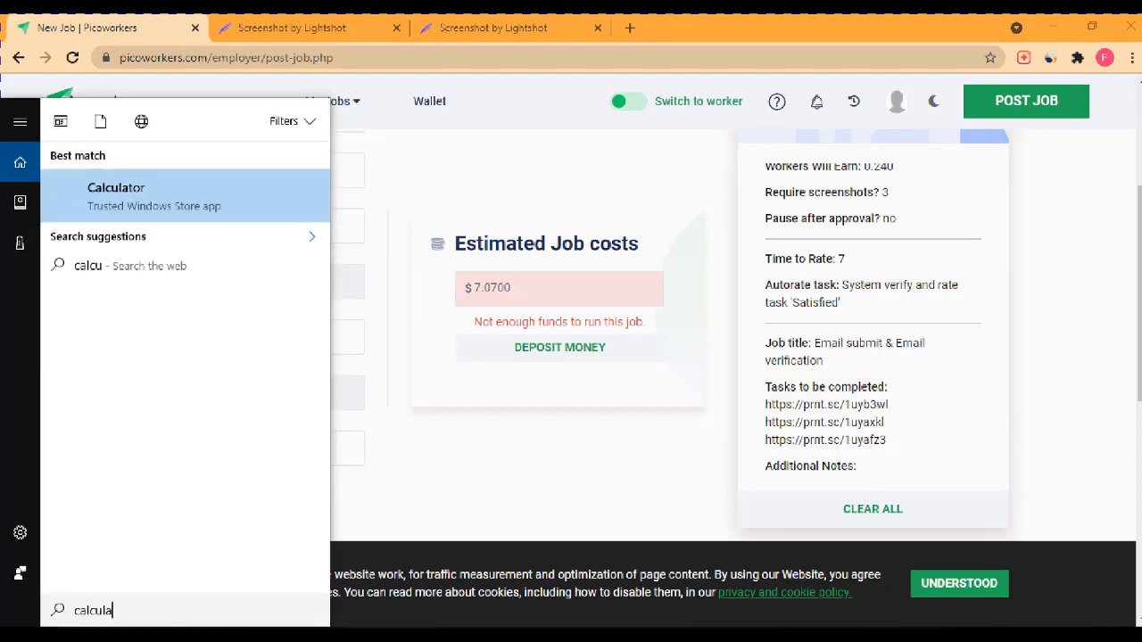
type("tor")
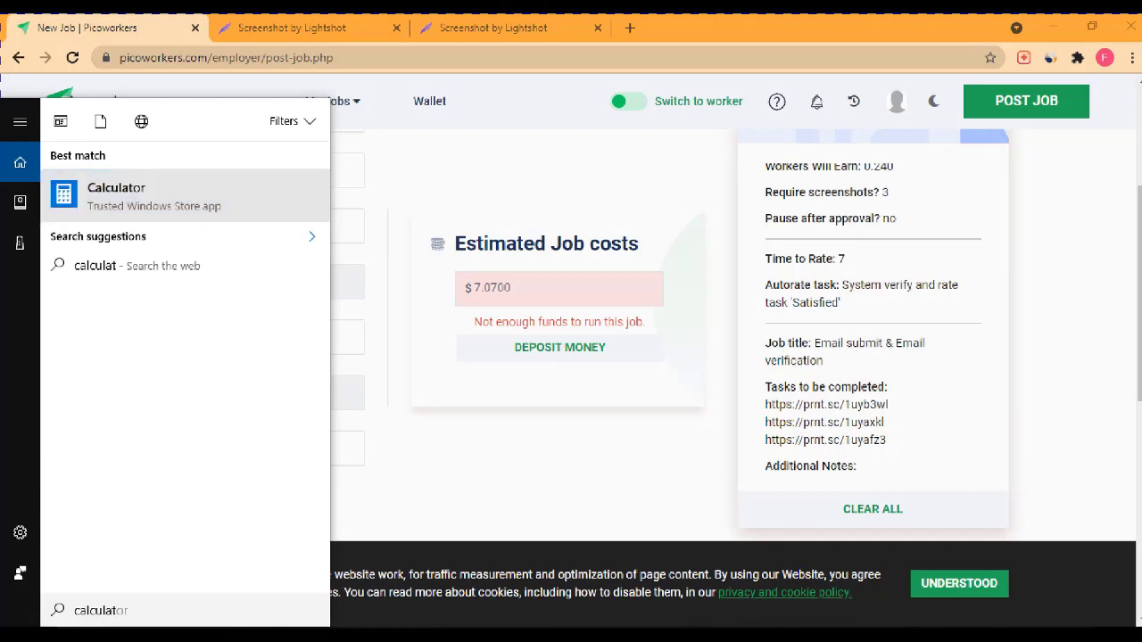
key("Return")
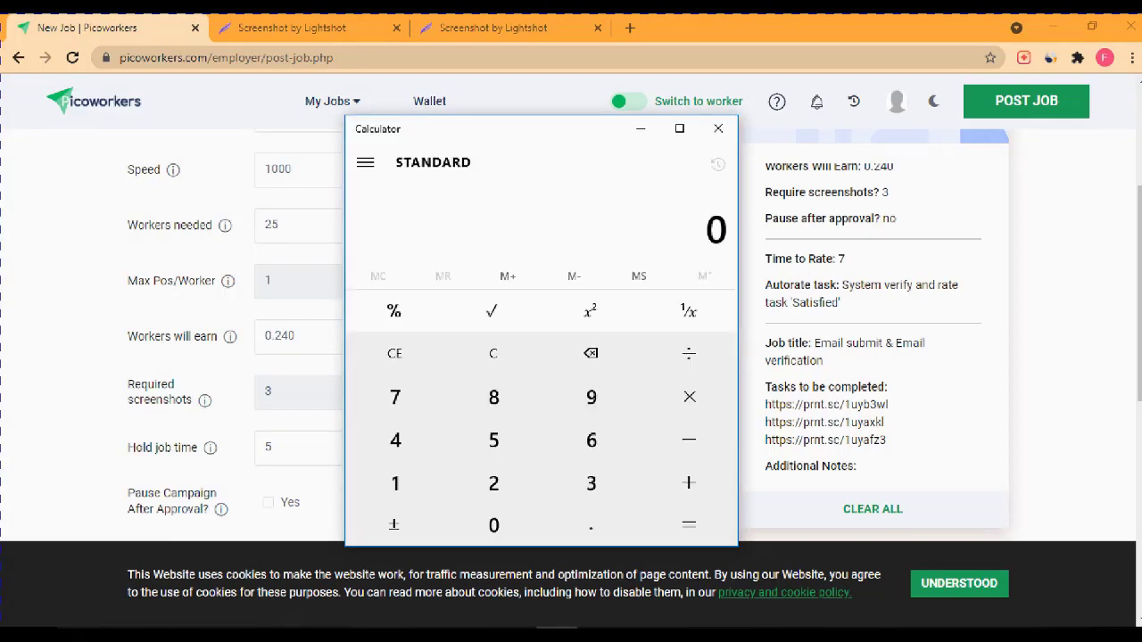
left_click_drag(346, 116, 446, 174)
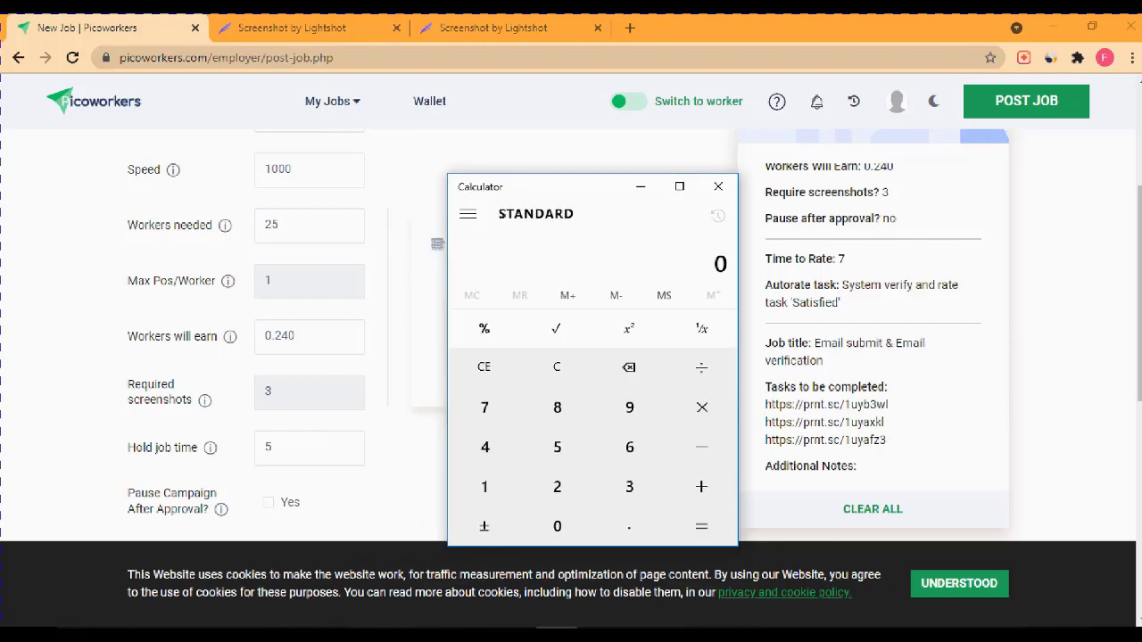
left_click_drag(535, 187, 569, 112)
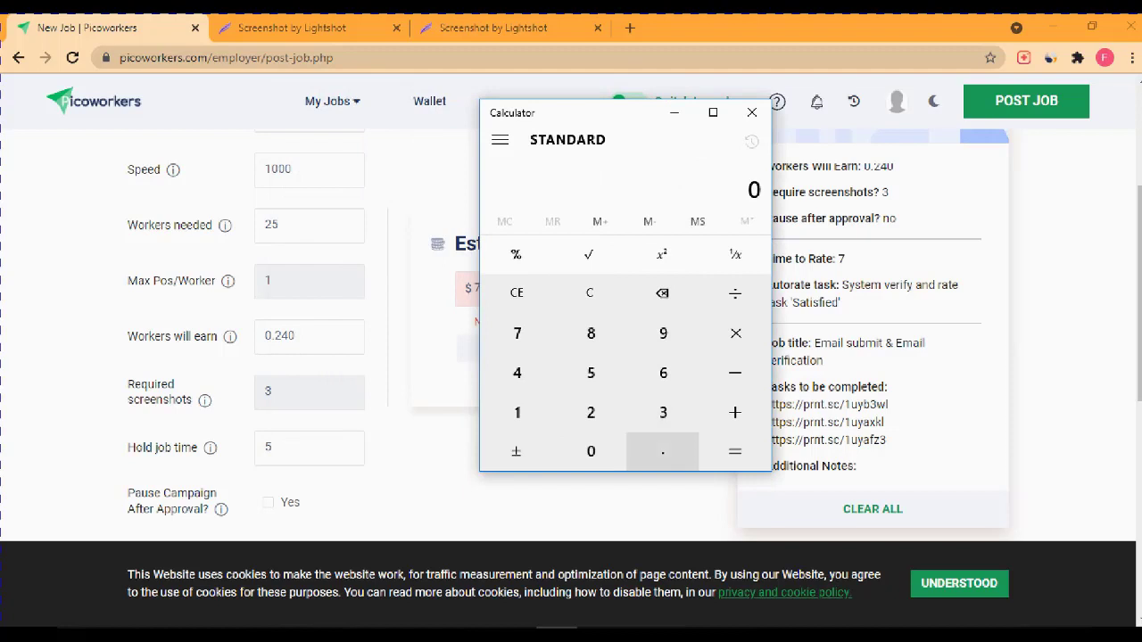
left_click(517, 412)
left_click(590, 452)
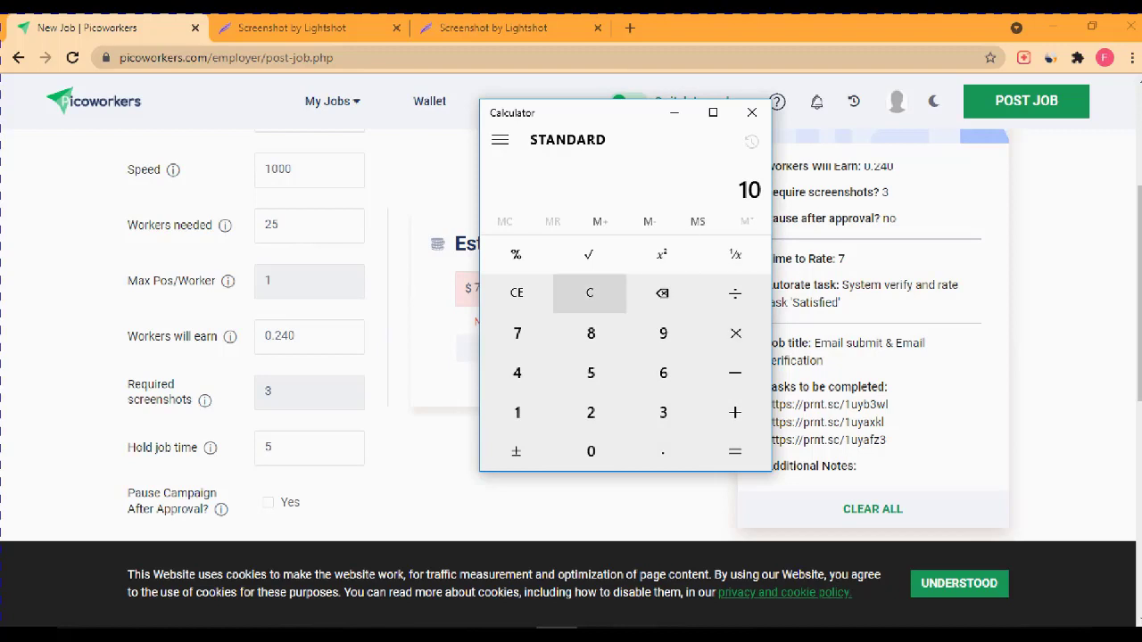
left_click(516, 293)
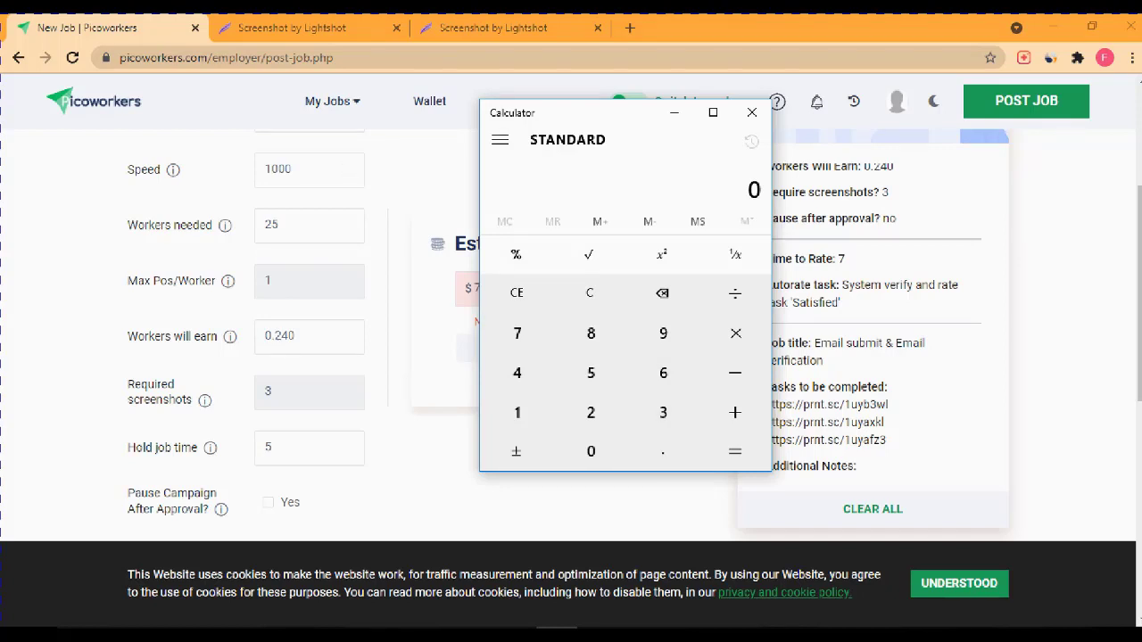
left_click(663, 412)
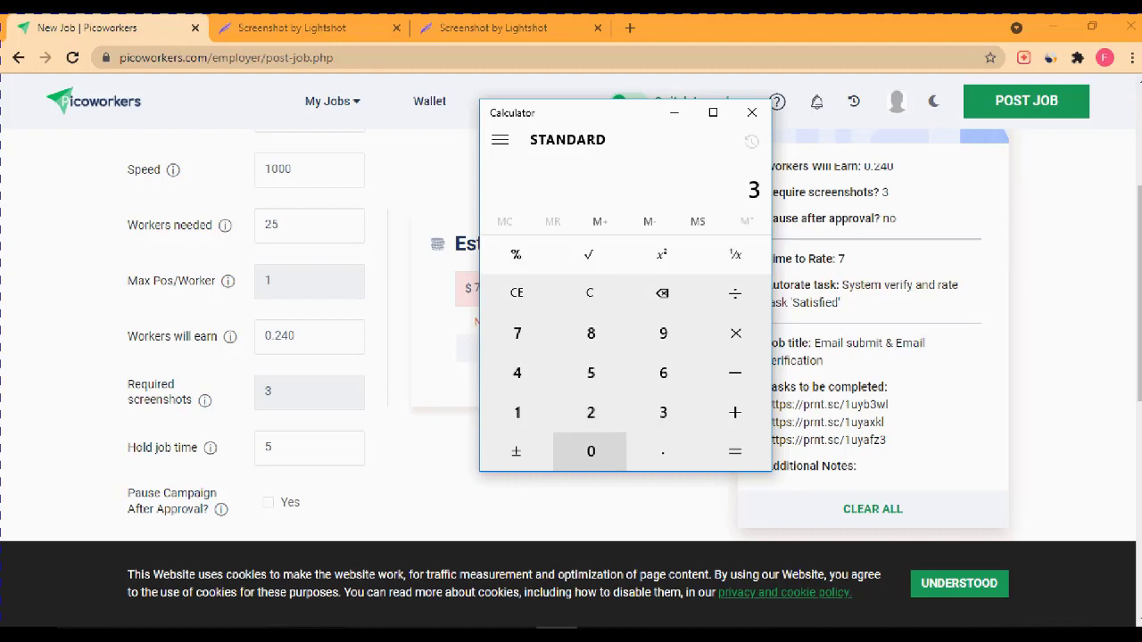
left_click(516, 293)
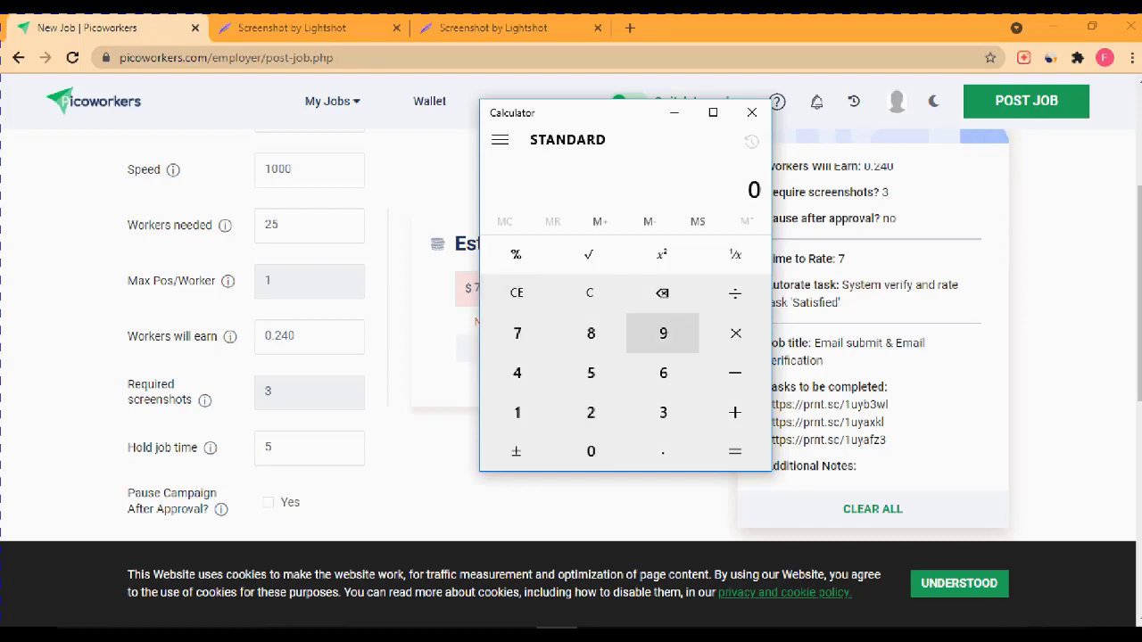
Step: Calculate 0.03 × 50 and dismiss the Internet Download Manager warning
left_click(663, 451)
left_click(591, 451)
left_click(663, 412)
left_click(591, 452)
left_click(735, 333)
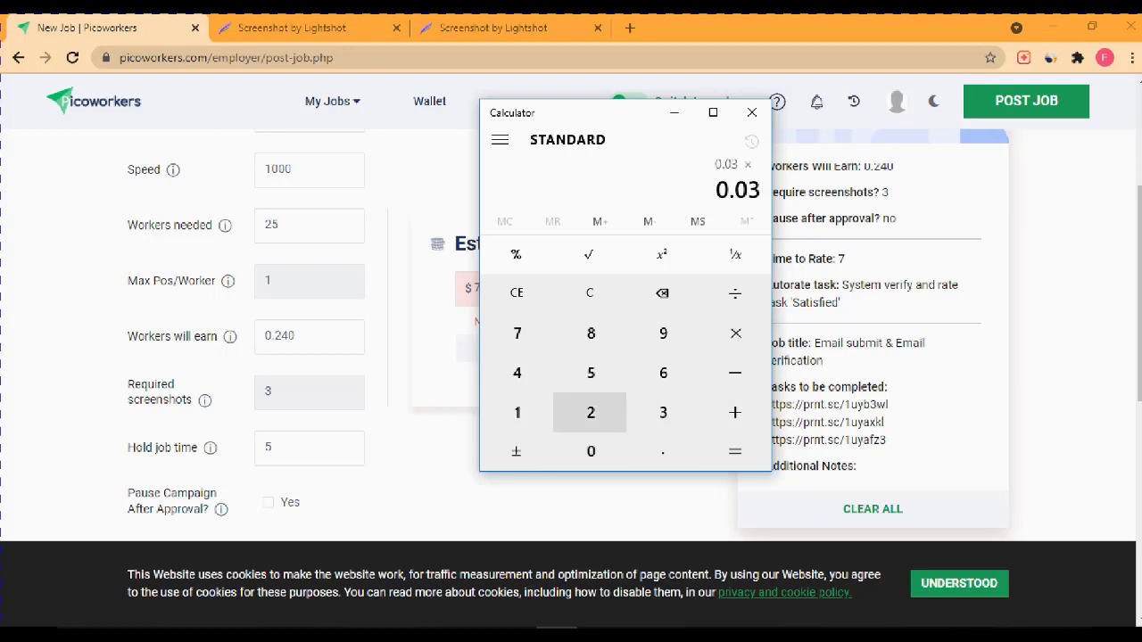
left_click(591, 373)
left_click(590, 452)
left_click(735, 452)
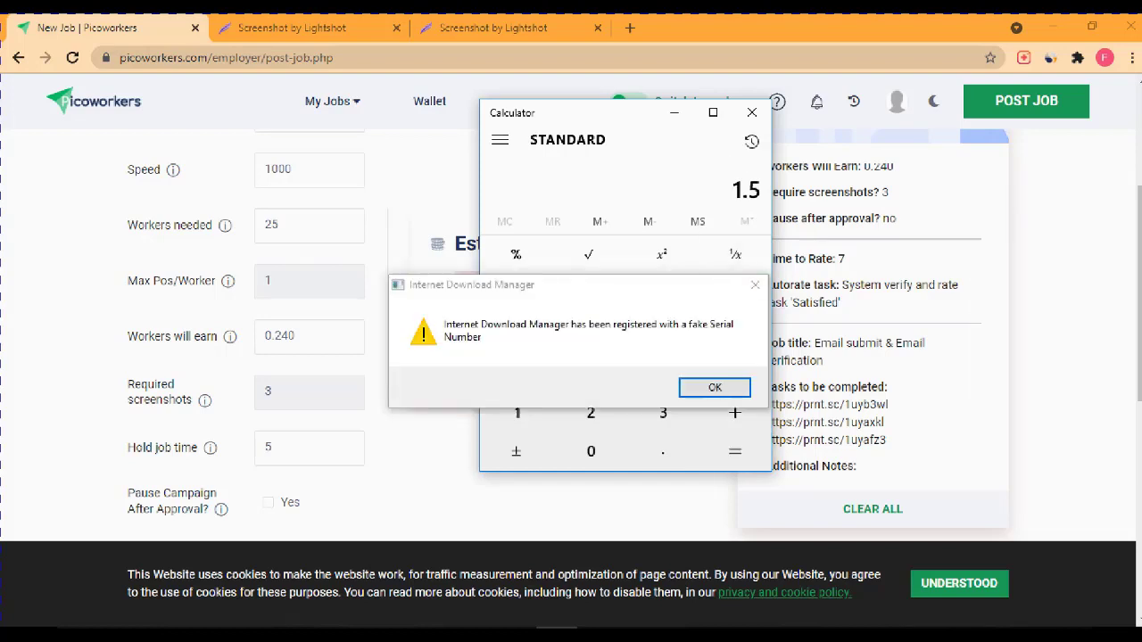
left_click(755, 284)
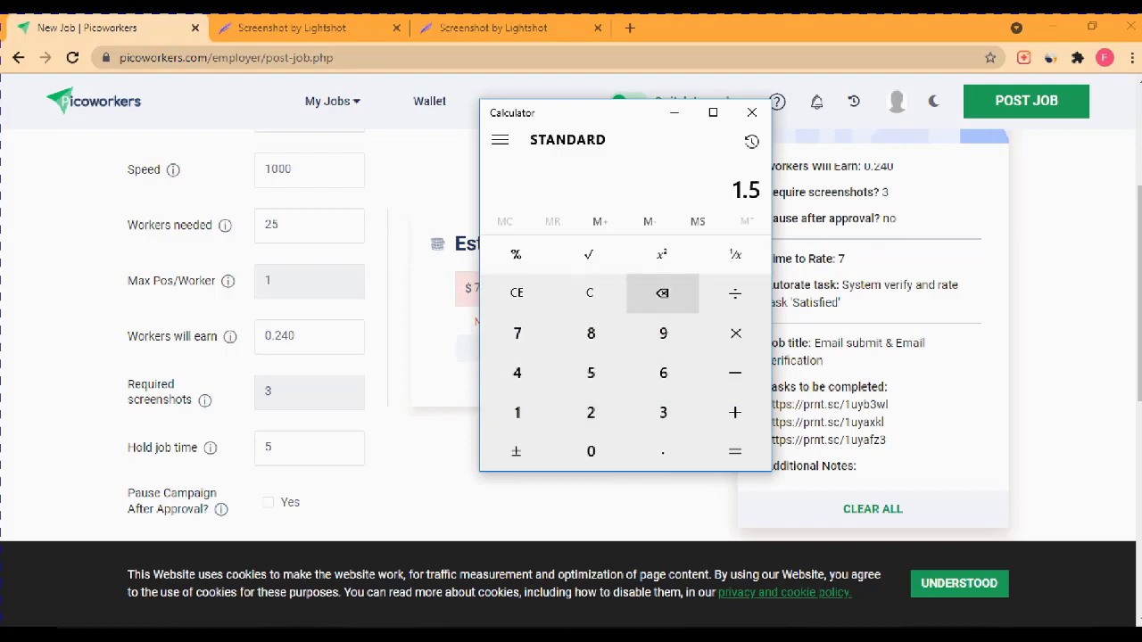
left_click(735, 333)
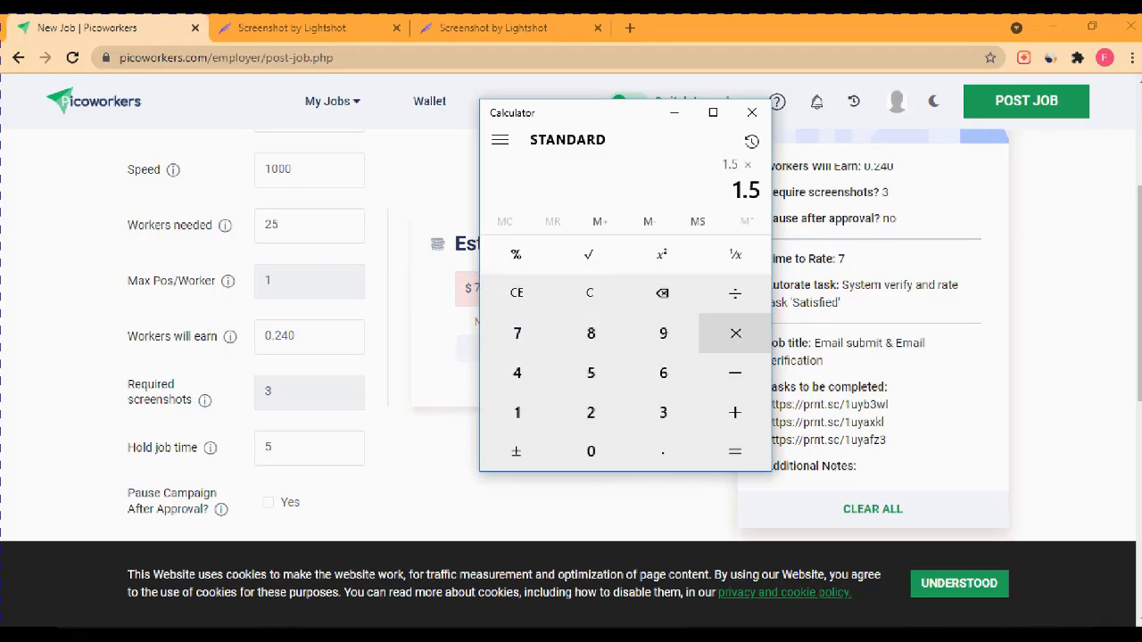
left_click(590, 293)
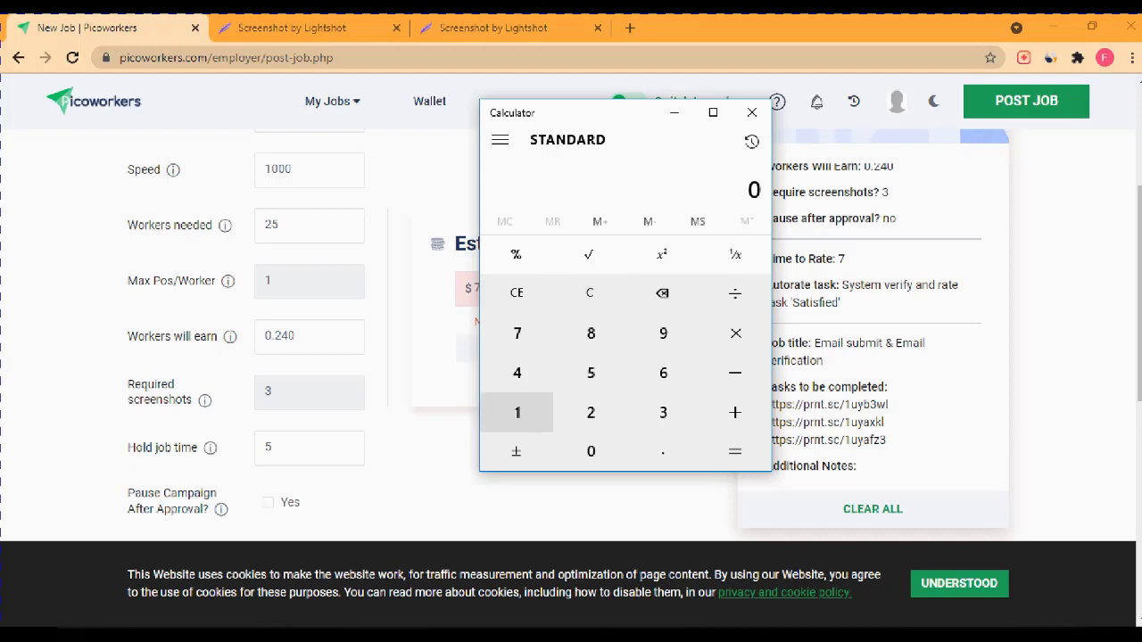
left_click(516, 412)
left_click(735, 333)
left_click(516, 293)
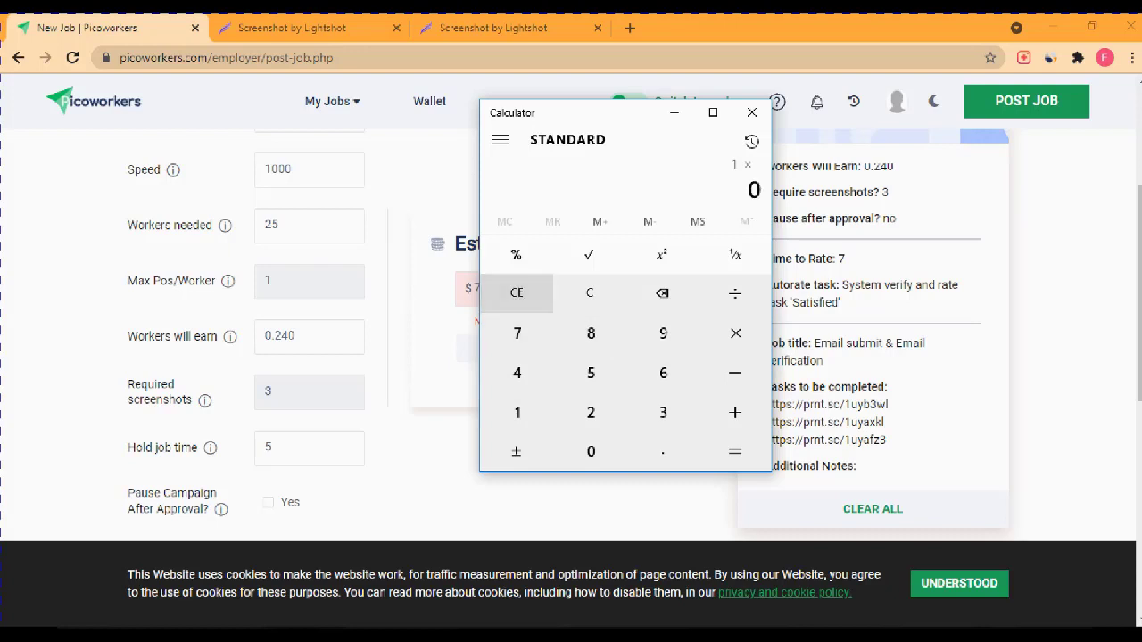
left_click(589, 292)
Step: Calculate 1 × 30 and subtract 10 from the product
left_click(517, 412)
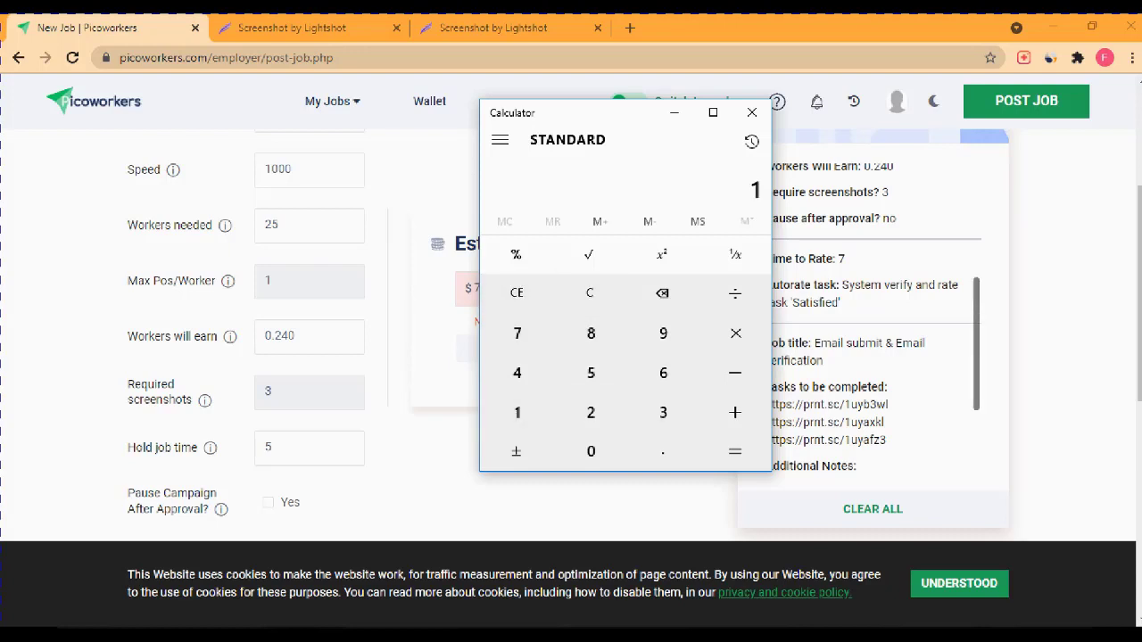
left_click(735, 332)
left_click(663, 412)
left_click(591, 451)
left_click(735, 451)
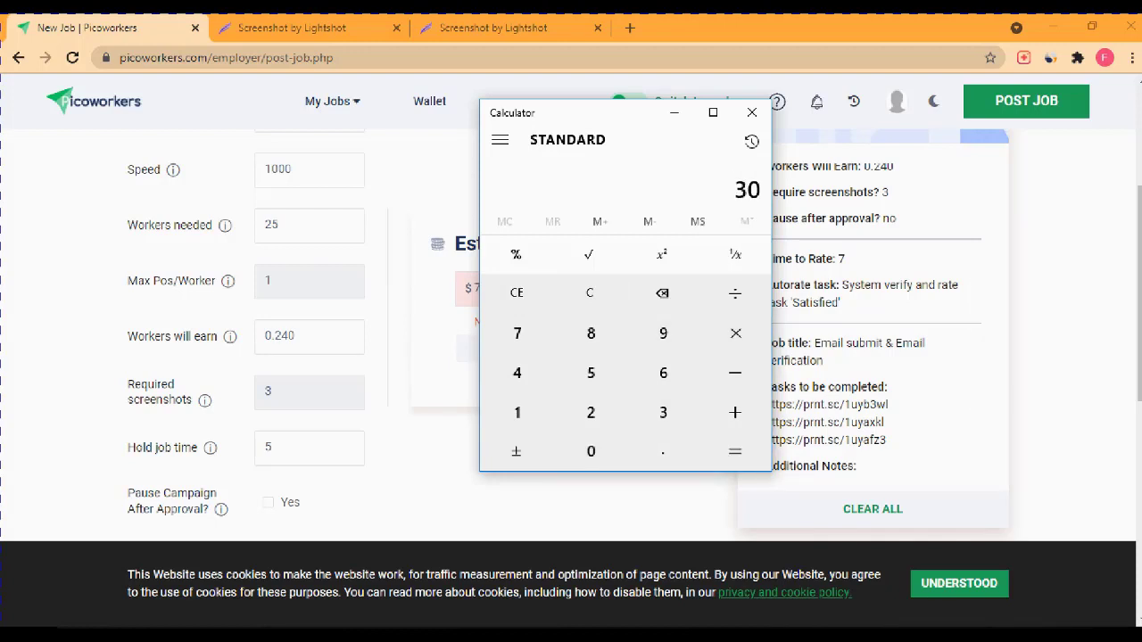
left_click(735, 373)
left_click(517, 412)
left_click(590, 451)
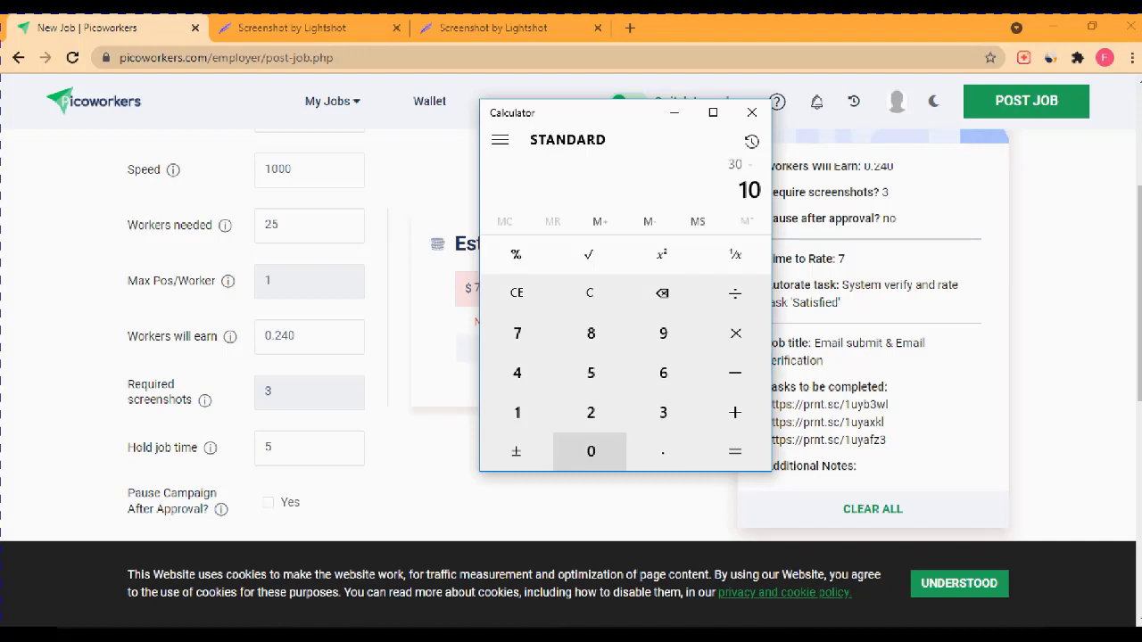
left_click(735, 451)
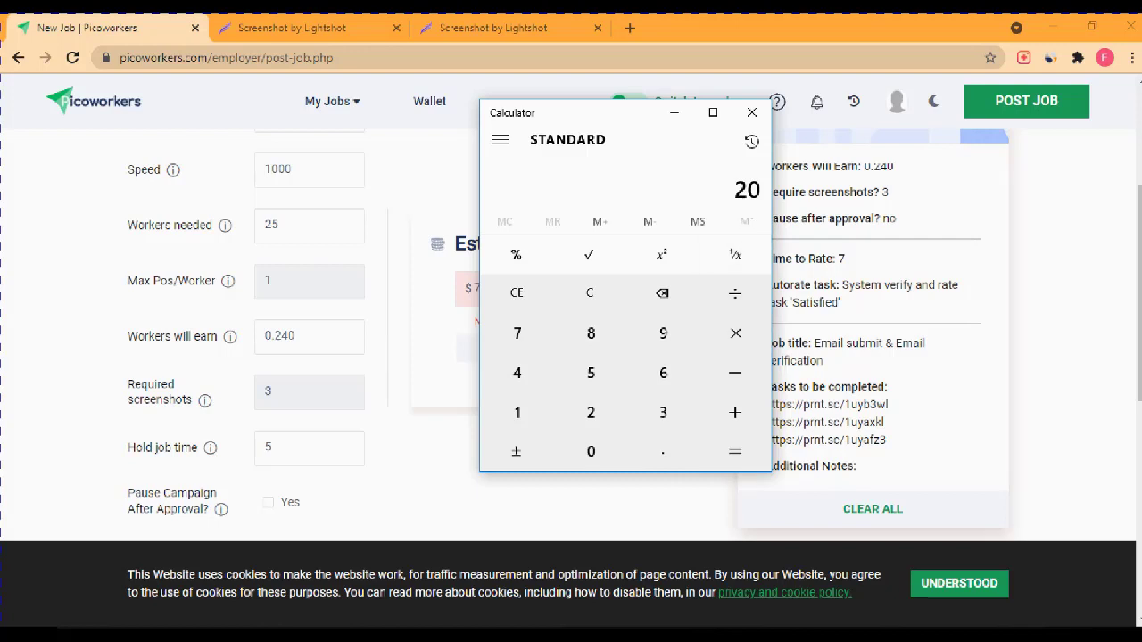
Step: Multiply the calculated difference by 30 and that product by 85, clearing the calculator once done
left_click(735, 333)
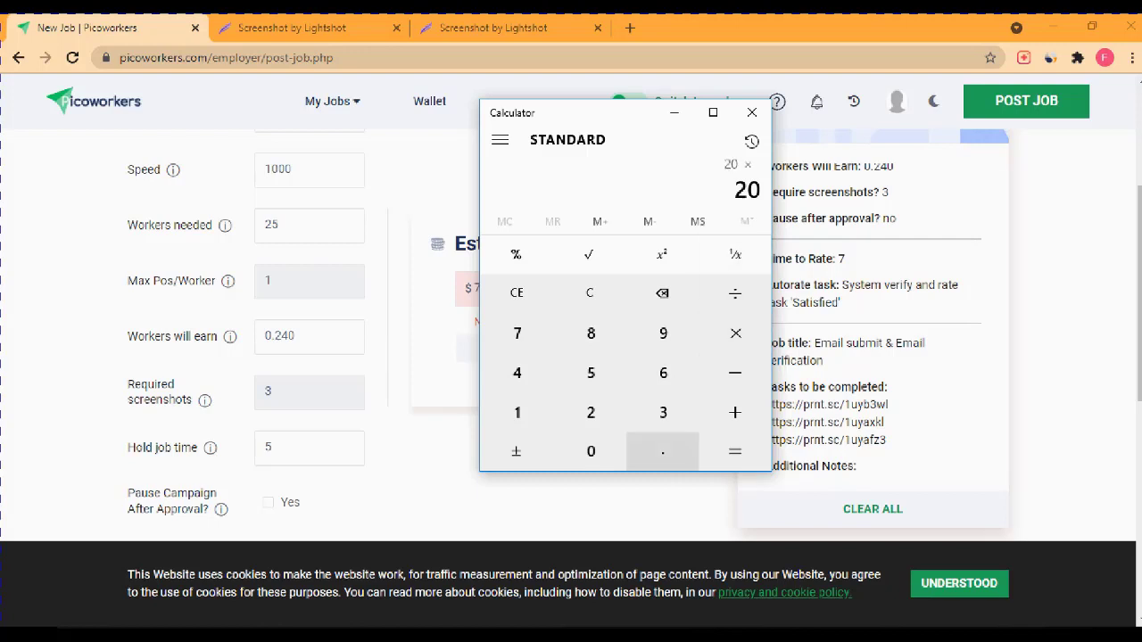
left_click(663, 412)
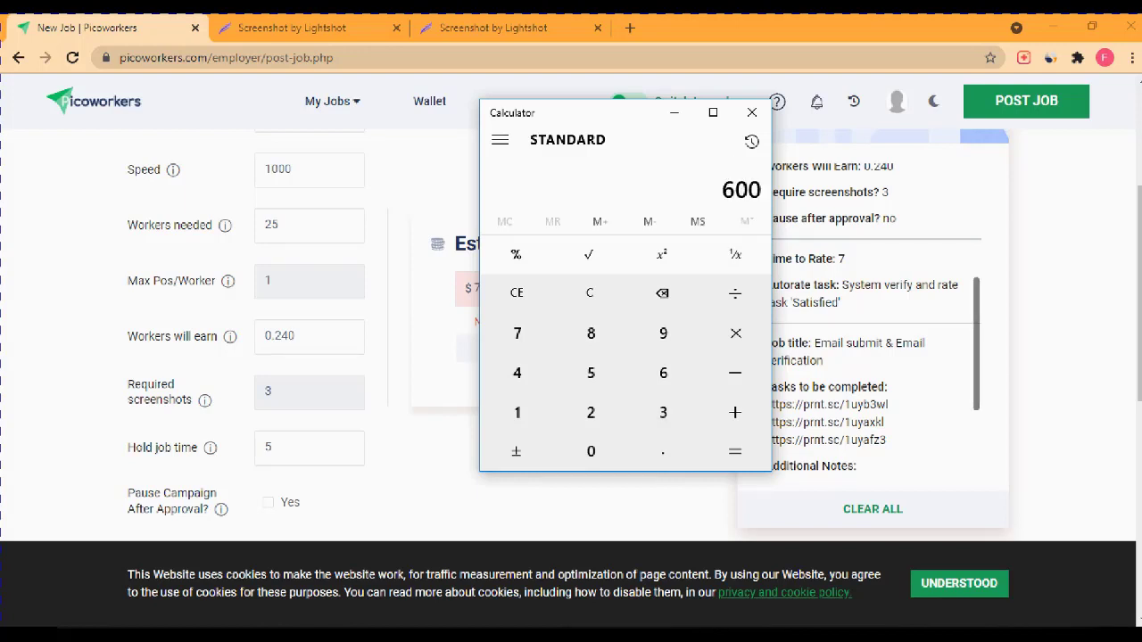
left_click(735, 333)
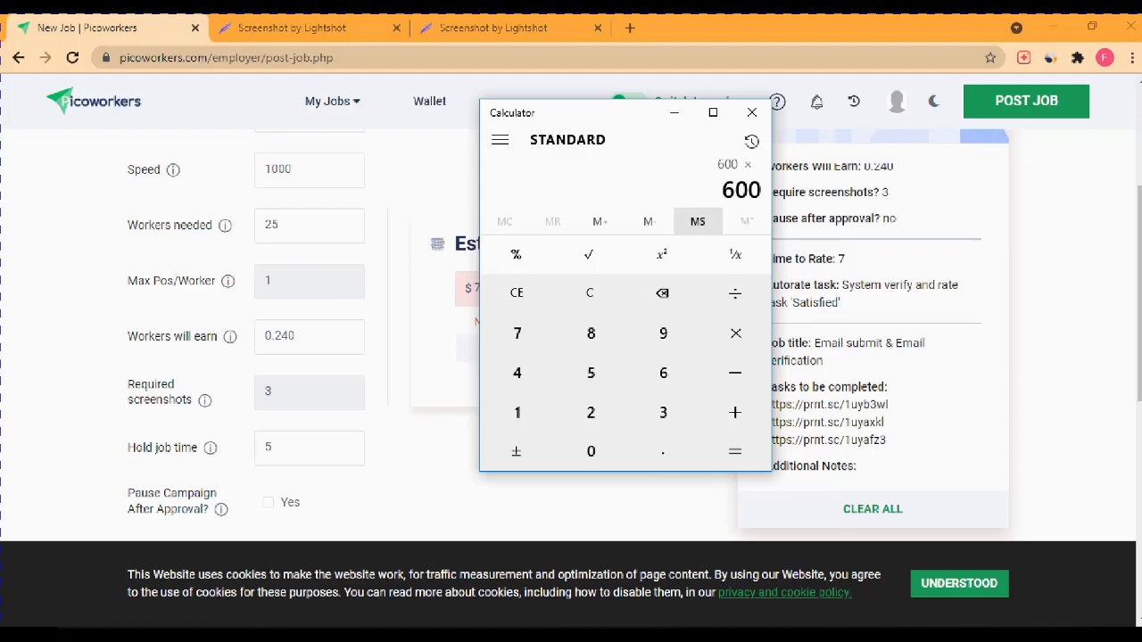
left_click(590, 333)
left_click(591, 373)
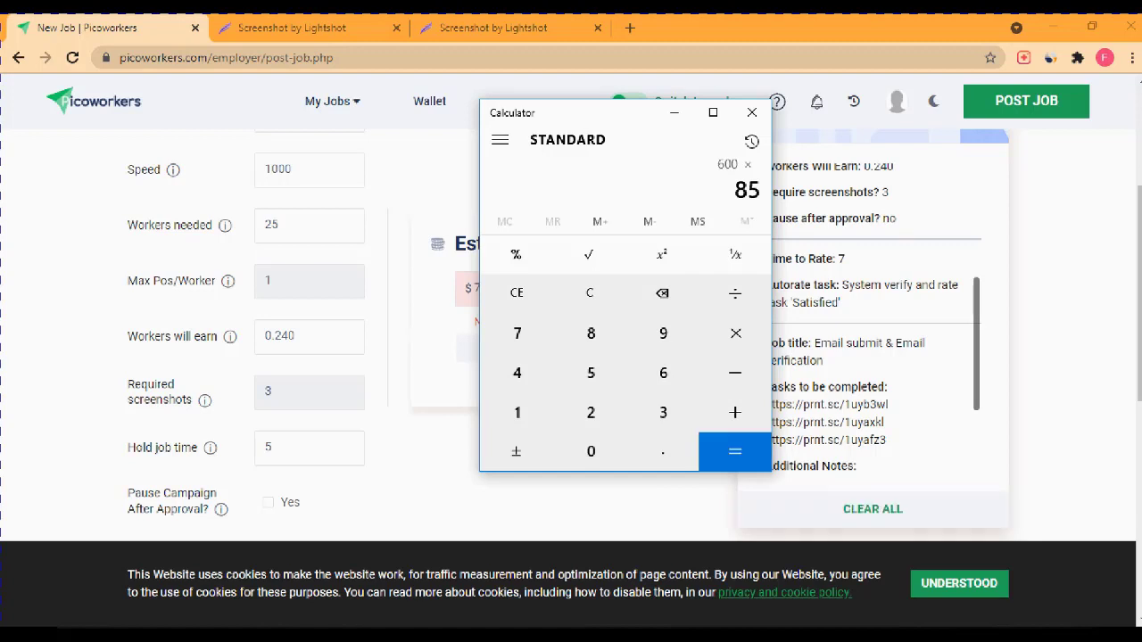
left_click(735, 451)
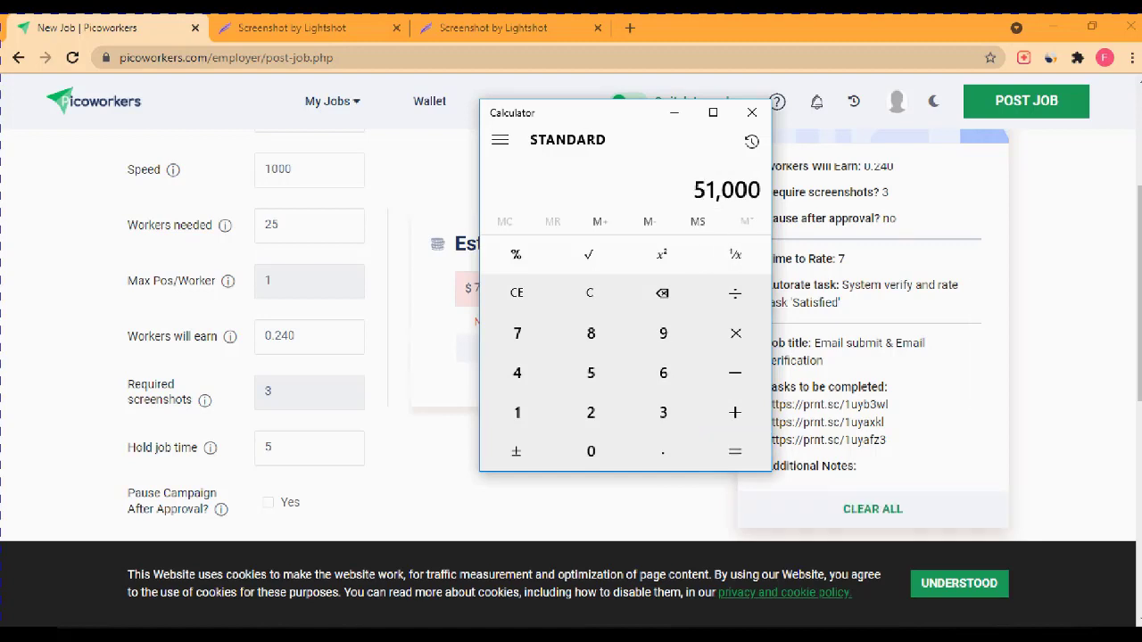
left_click(735, 332)
left_click(516, 293)
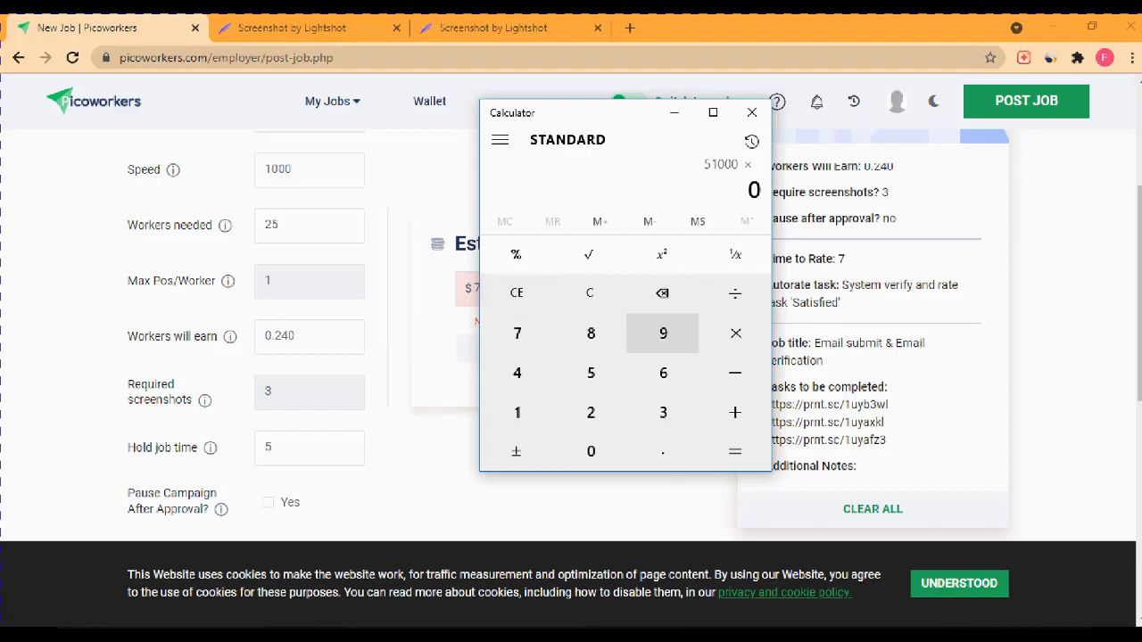
left_click(590, 293)
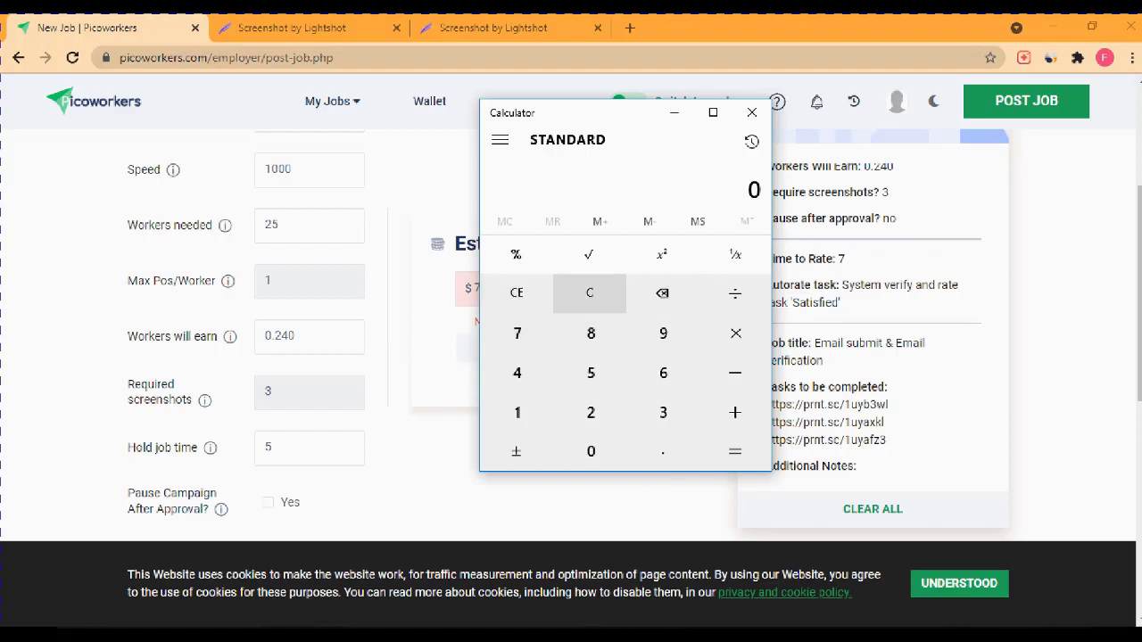
left_click(663, 452)
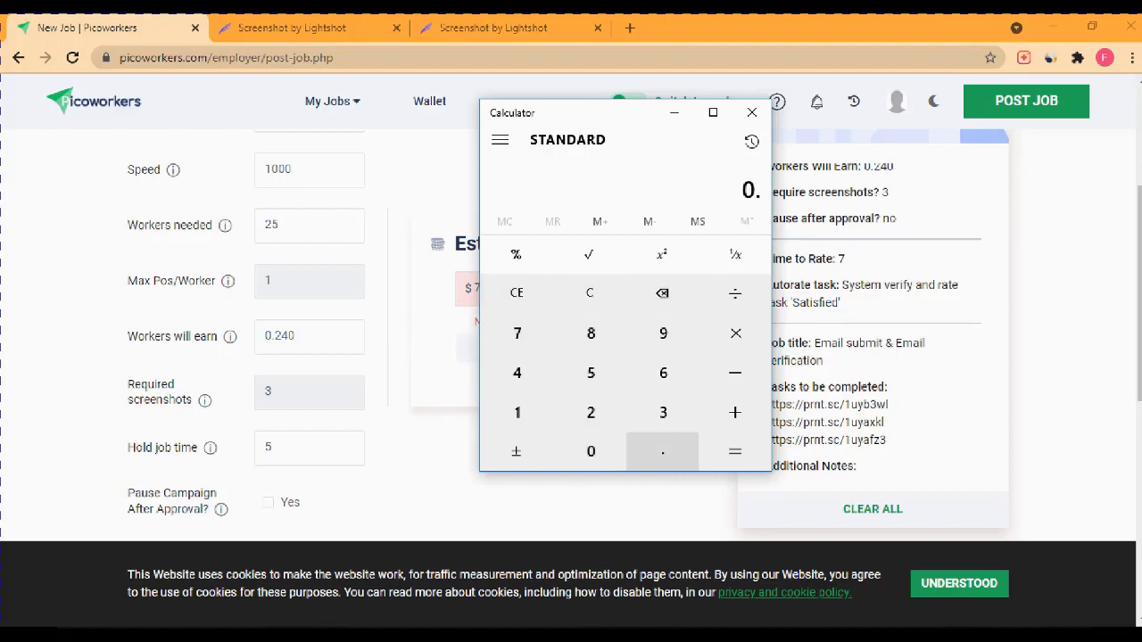
left_click(663, 373)
left_click(590, 451)
left_click(735, 333)
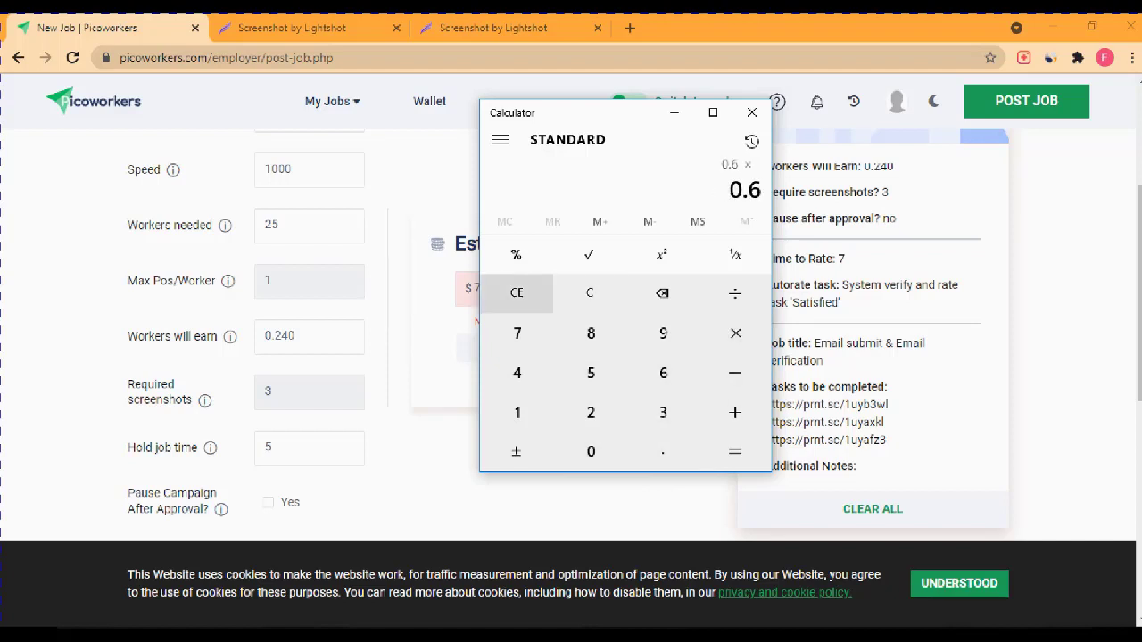
left_click(590, 293)
left_click(663, 452)
left_click(663, 372)
left_click(589, 412)
left_click(735, 332)
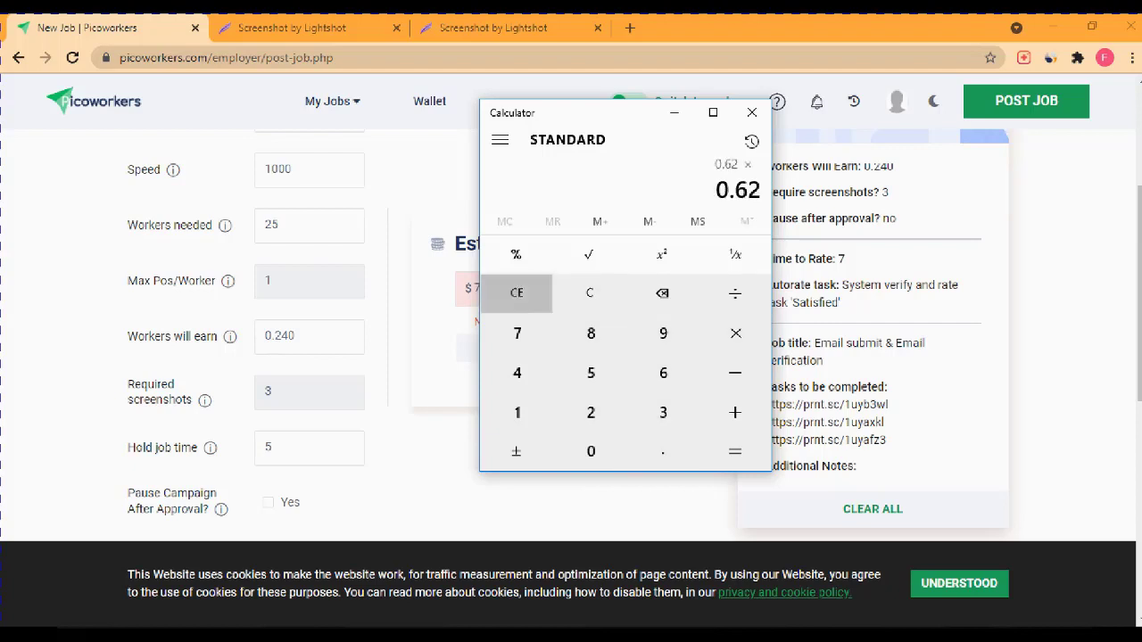
left_click(517, 292)
left_click(590, 292)
left_click(662, 451)
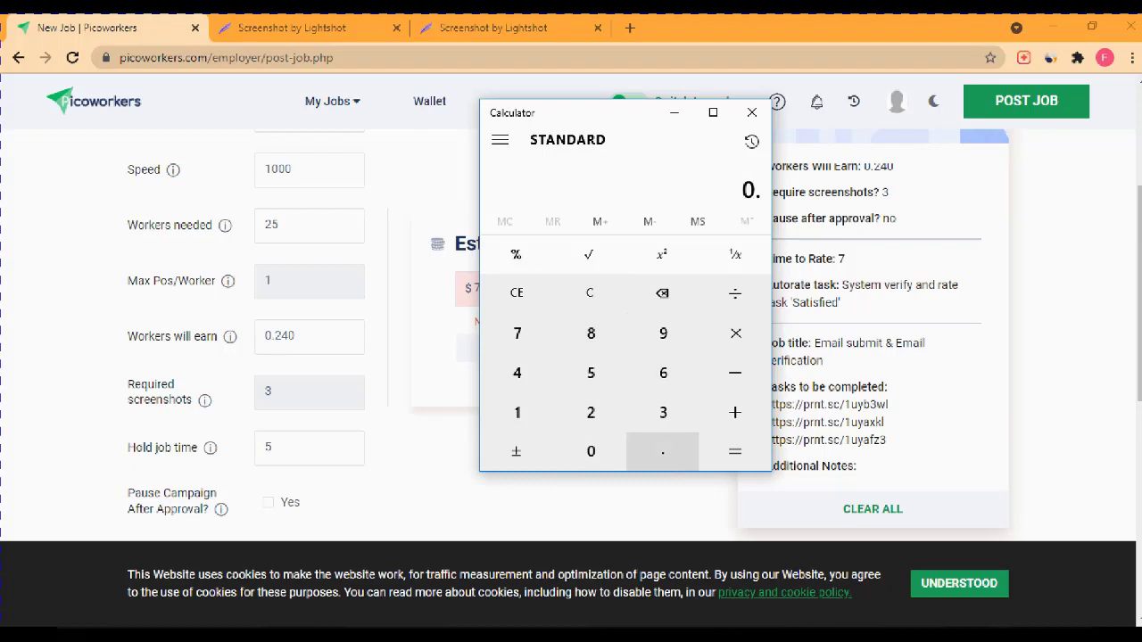
left_click(590, 451)
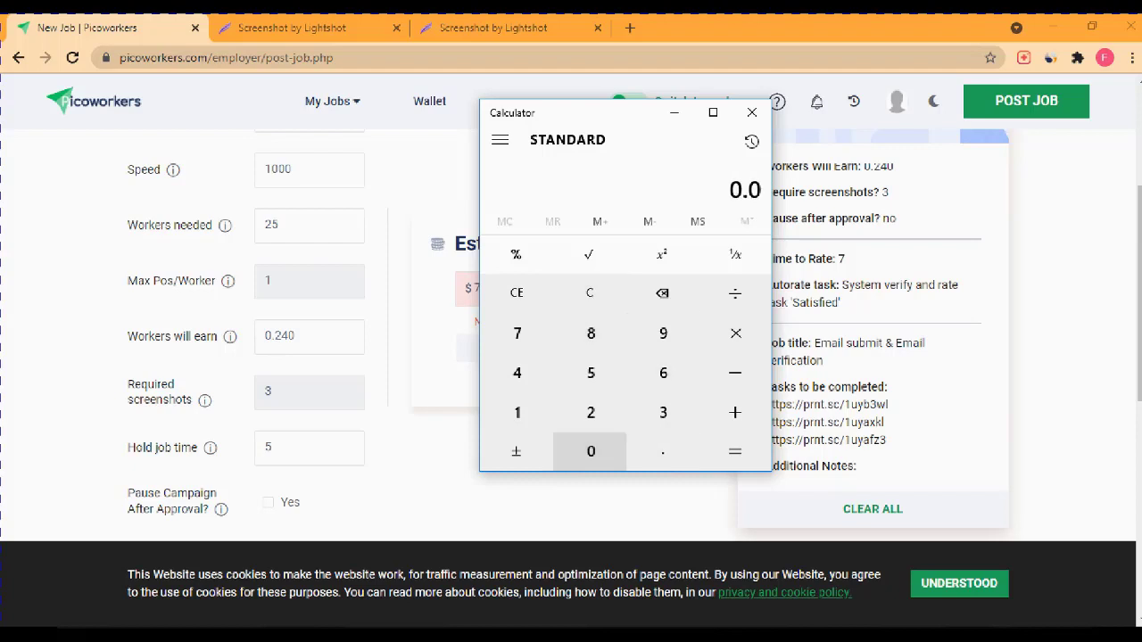
left_click(663, 373)
left_click(591, 452)
left_click(735, 332)
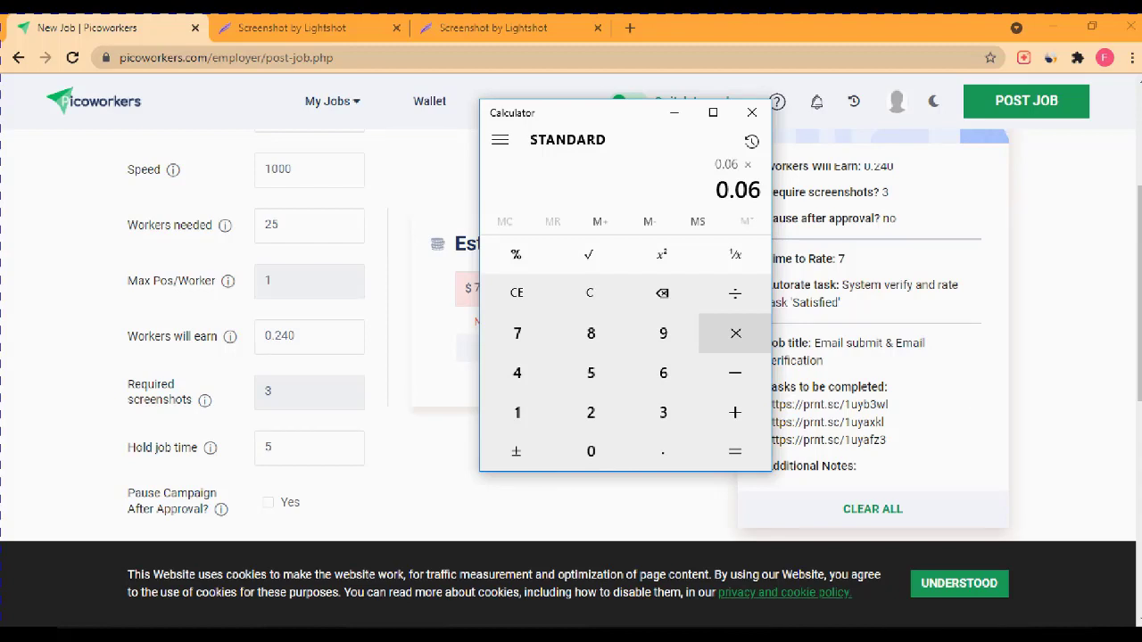
left_click(589, 292)
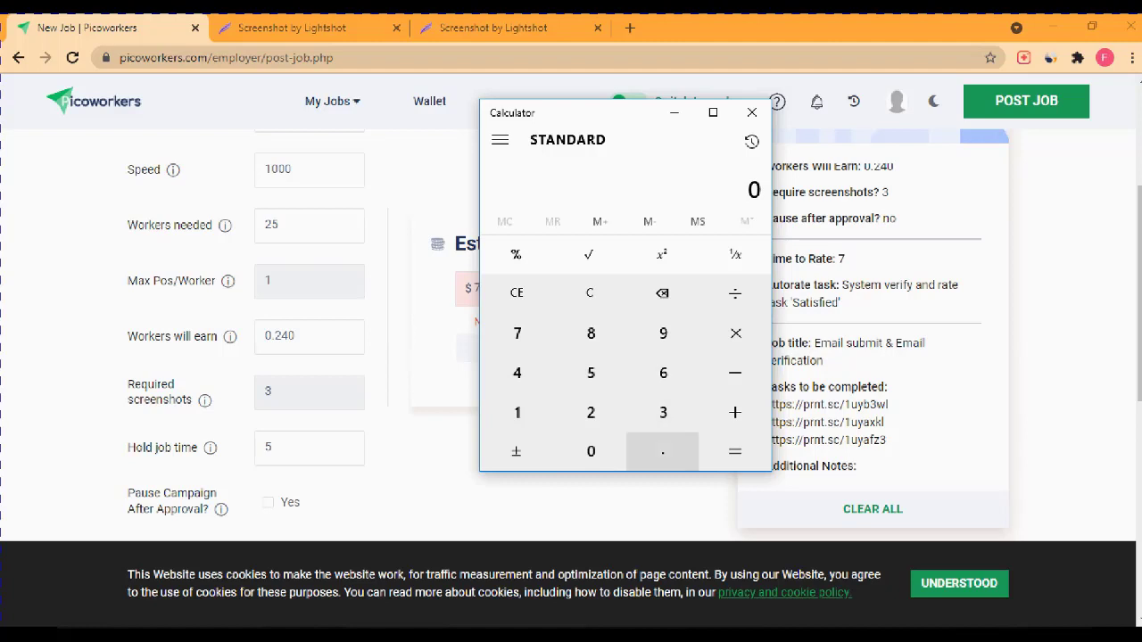
left_click(663, 452)
left_click(663, 373)
left_click(591, 412)
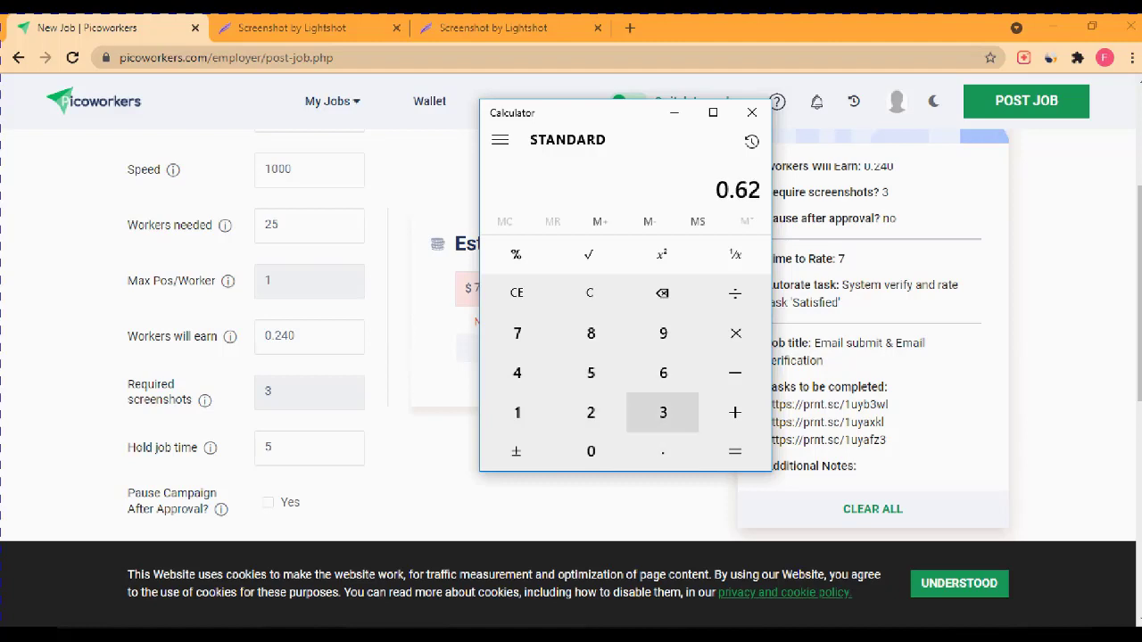
left_click(517, 292)
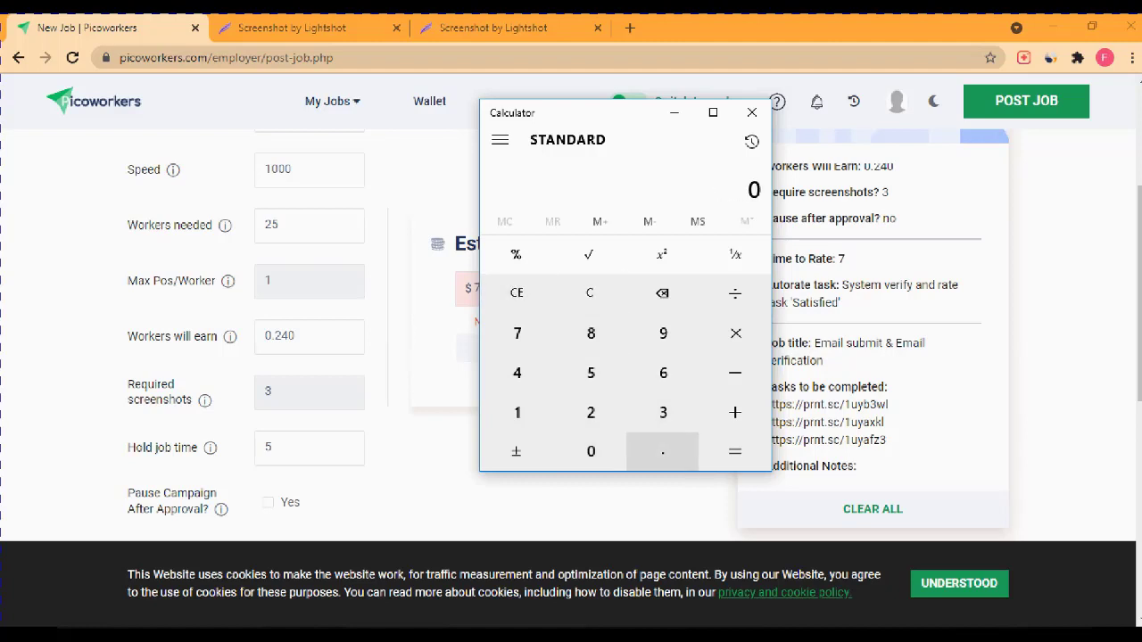
Step: Calculate 0.60 × 50 in the calculator
left_click(663, 451)
left_click(662, 373)
left_click(591, 452)
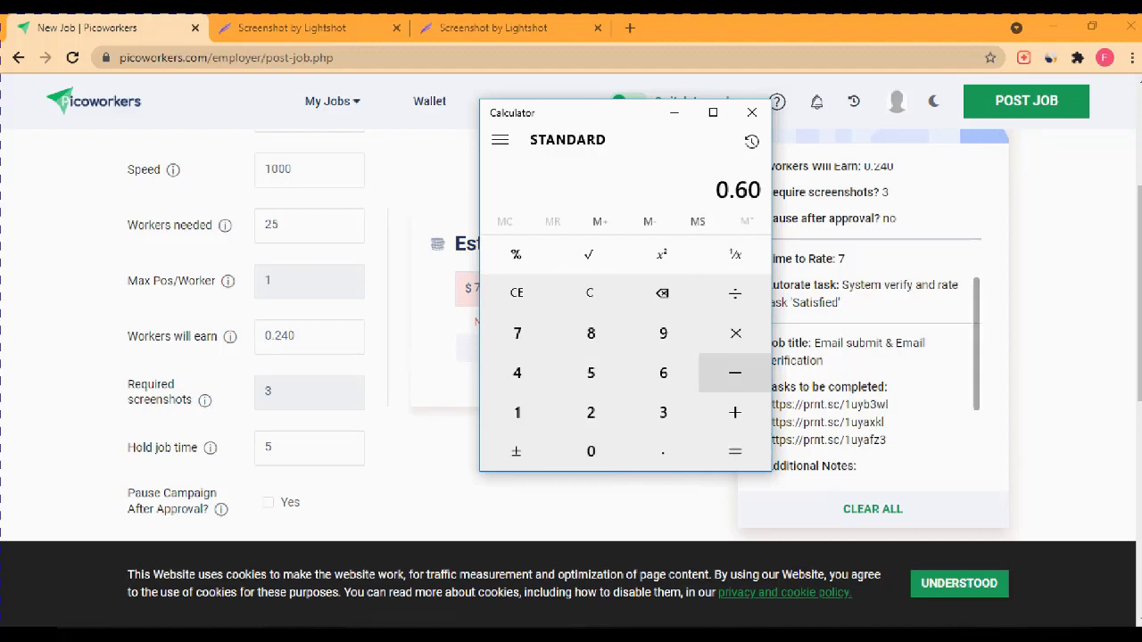
left_click(735, 332)
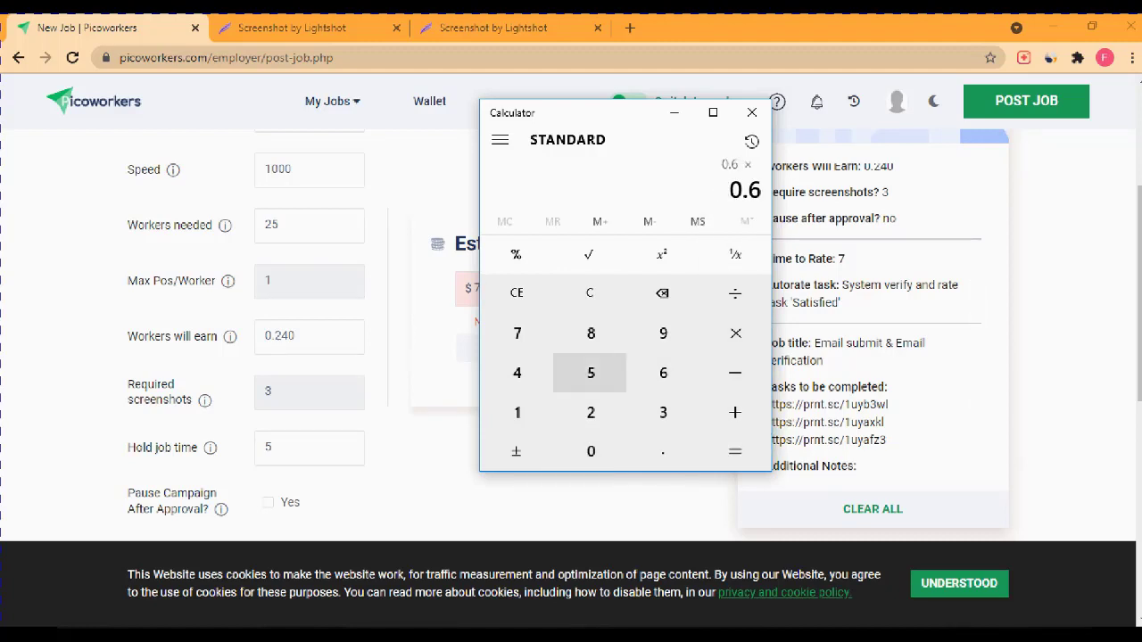
left_click(591, 373)
left_click(590, 451)
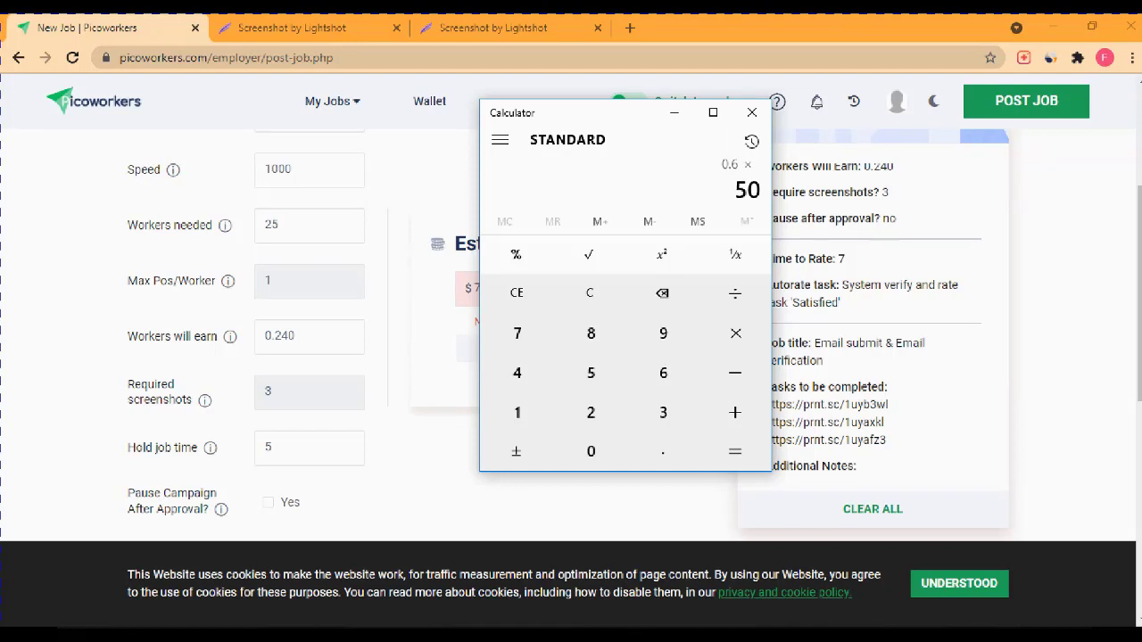
left_click(735, 452)
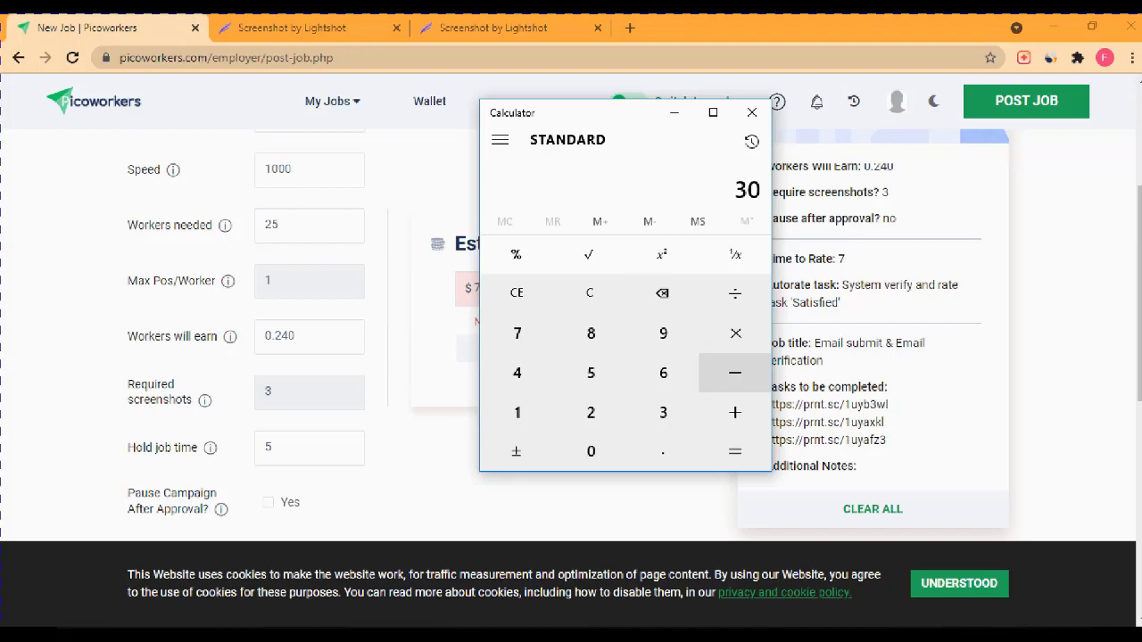
Step: Clear the calculator and calculate 0.030 × 50
left_click(516, 293)
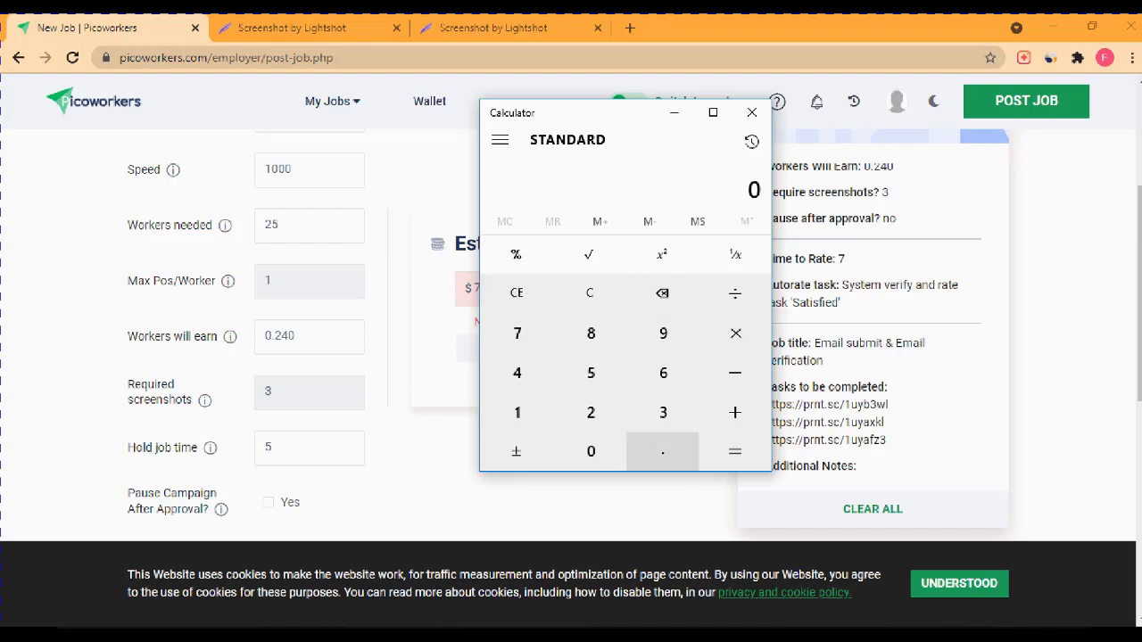
left_click(663, 451)
left_click(590, 452)
left_click(663, 412)
left_click(590, 452)
left_click(736, 332)
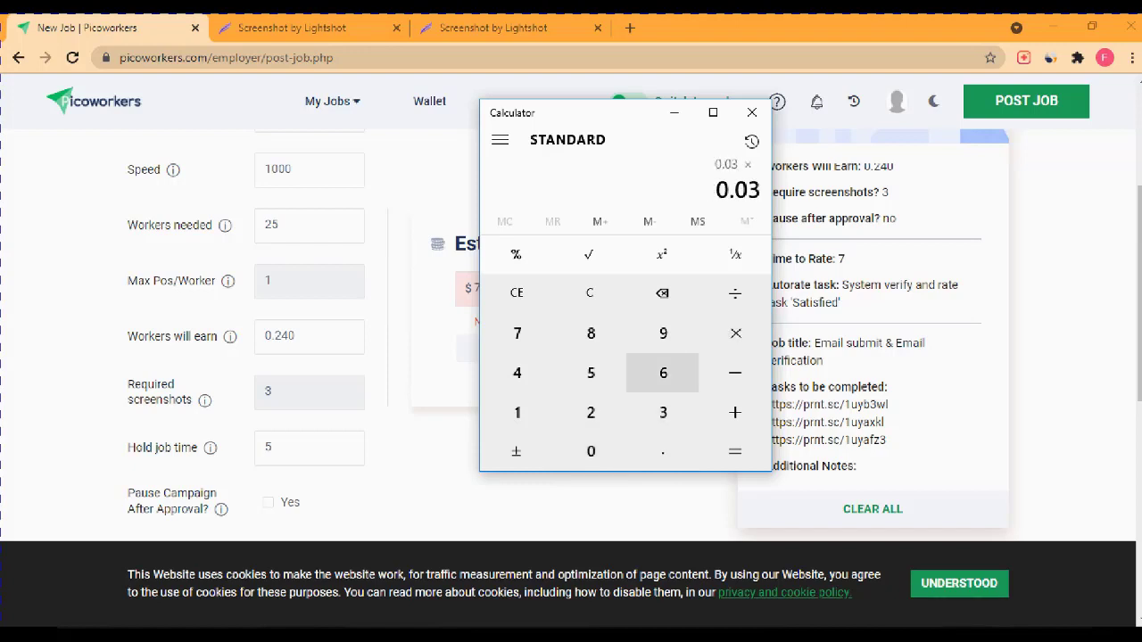
left_click(591, 373)
left_click(591, 451)
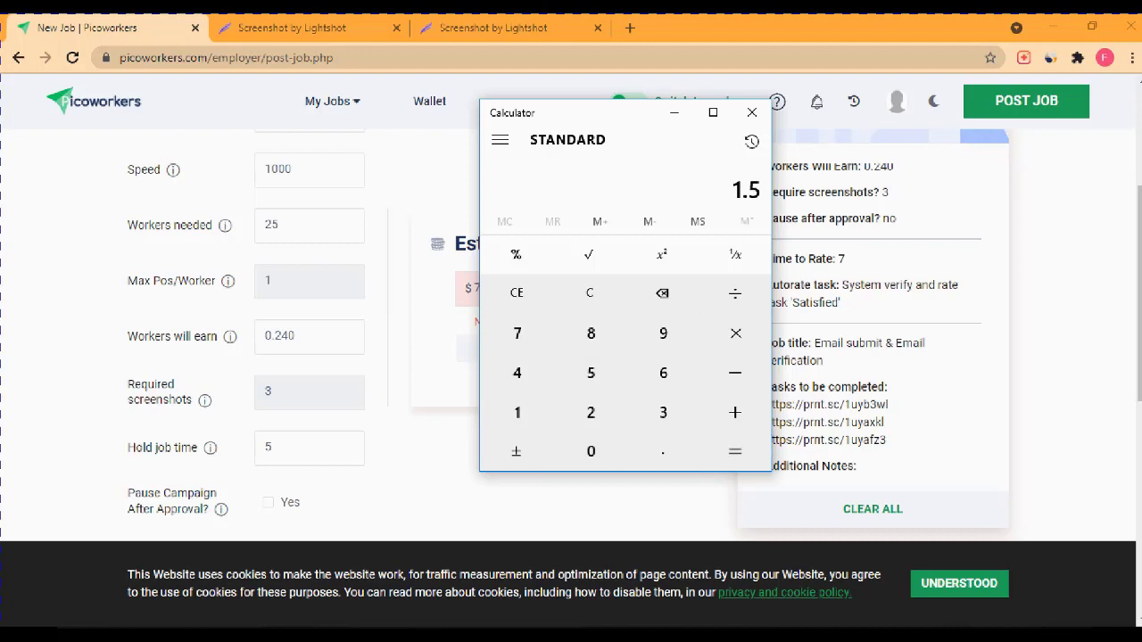
left_click(517, 293)
left_click(663, 452)
left_click(591, 451)
left_click(663, 373)
left_click(591, 451)
left_click(735, 373)
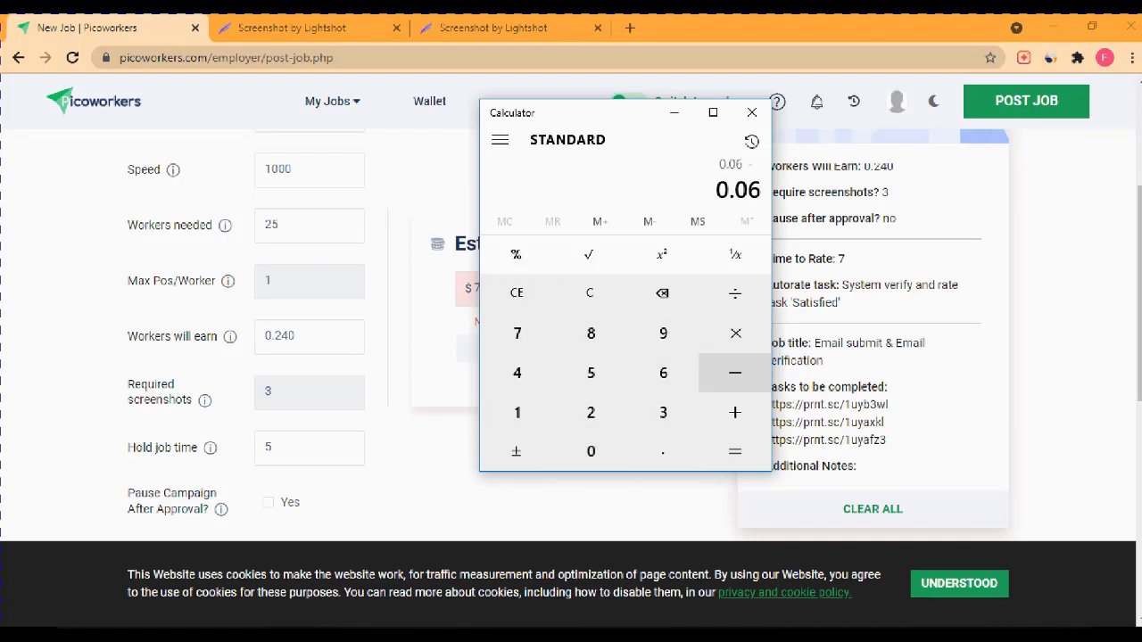
left_click(591, 373)
left_click(591, 451)
left_click(735, 452)
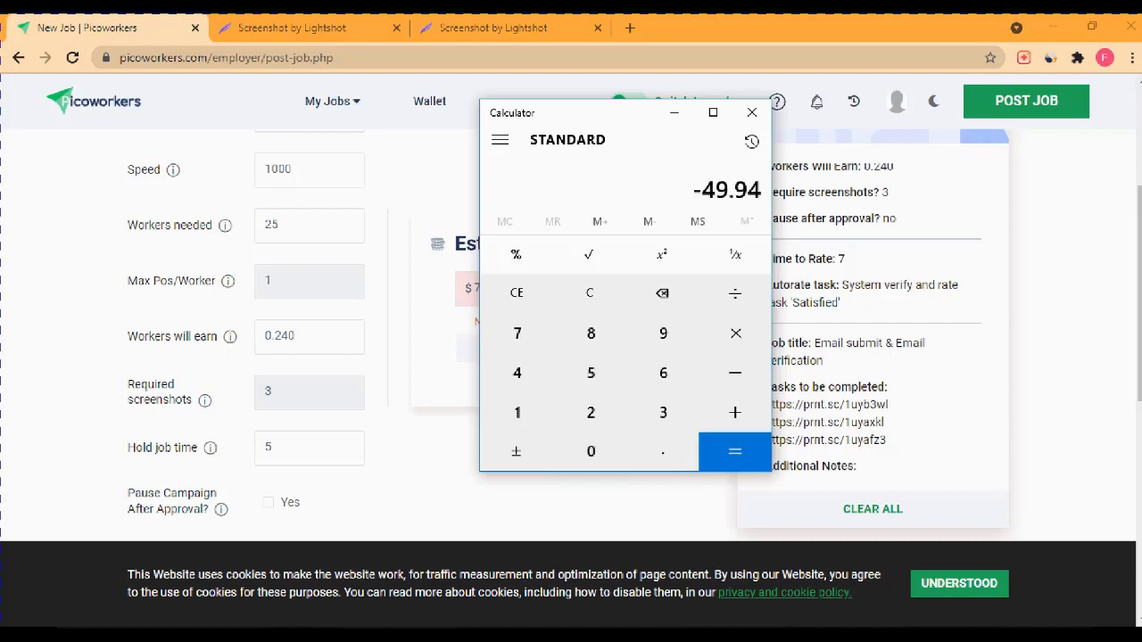
left_click(516, 292)
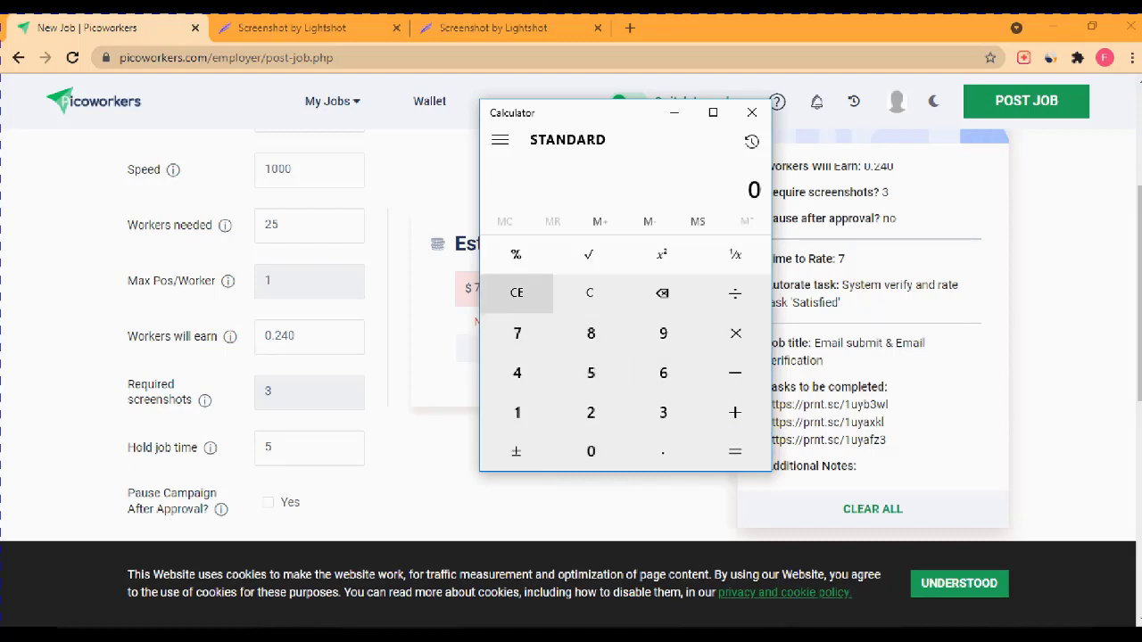
left_click(663, 452)
left_click(591, 451)
left_click(663, 372)
left_click(590, 451)
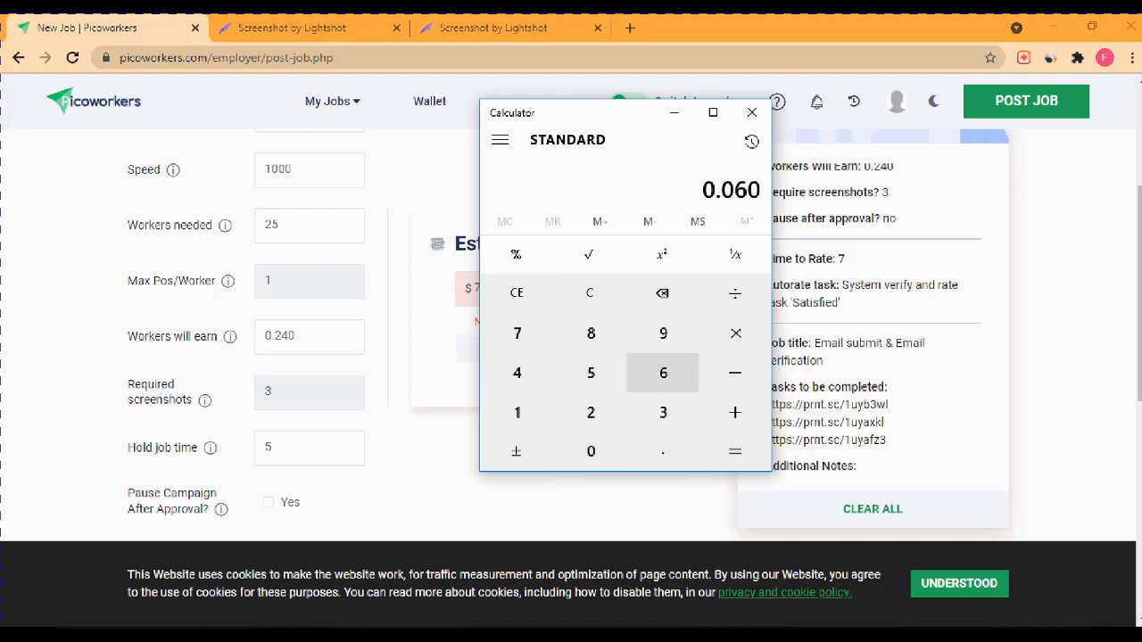
left_click(735, 451)
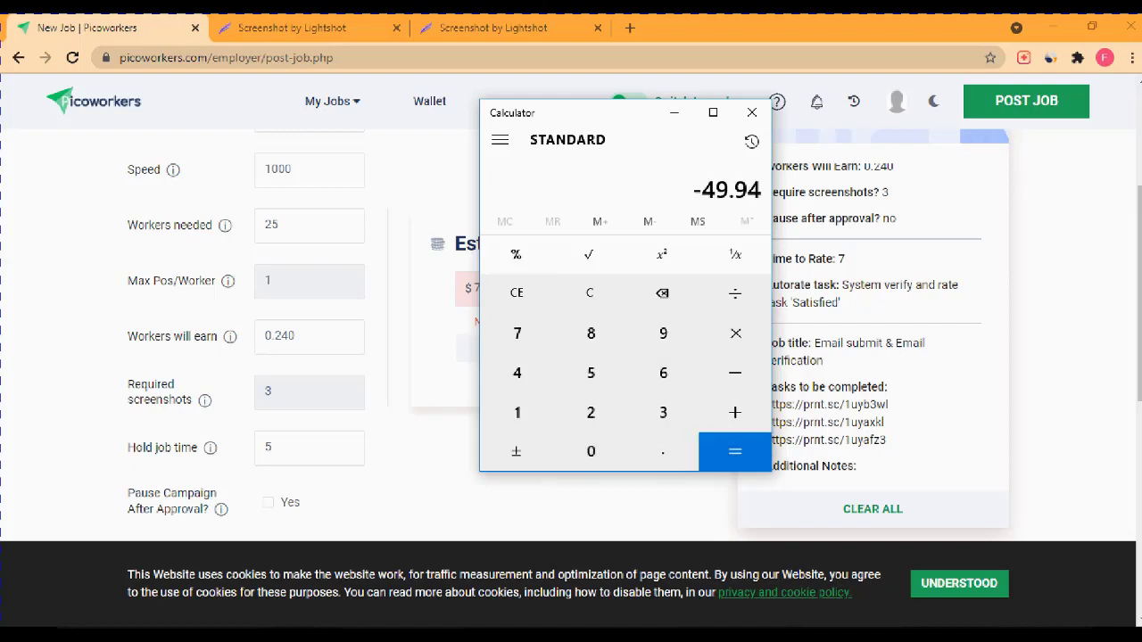
left_click(735, 333)
left_click(590, 373)
left_click(591, 451)
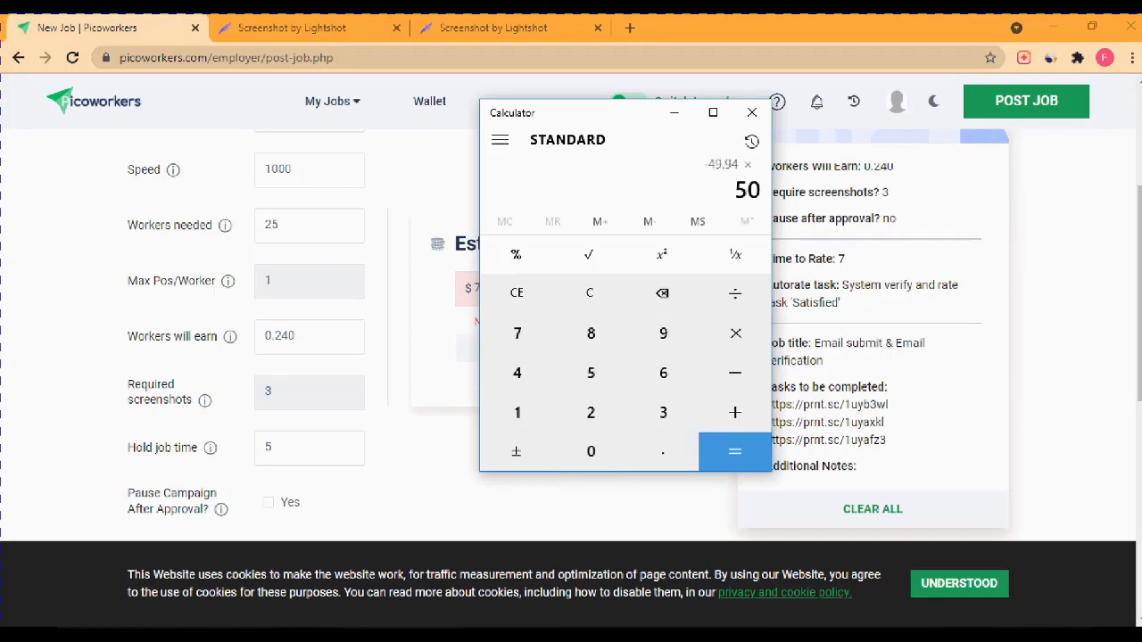
left_click(736, 452)
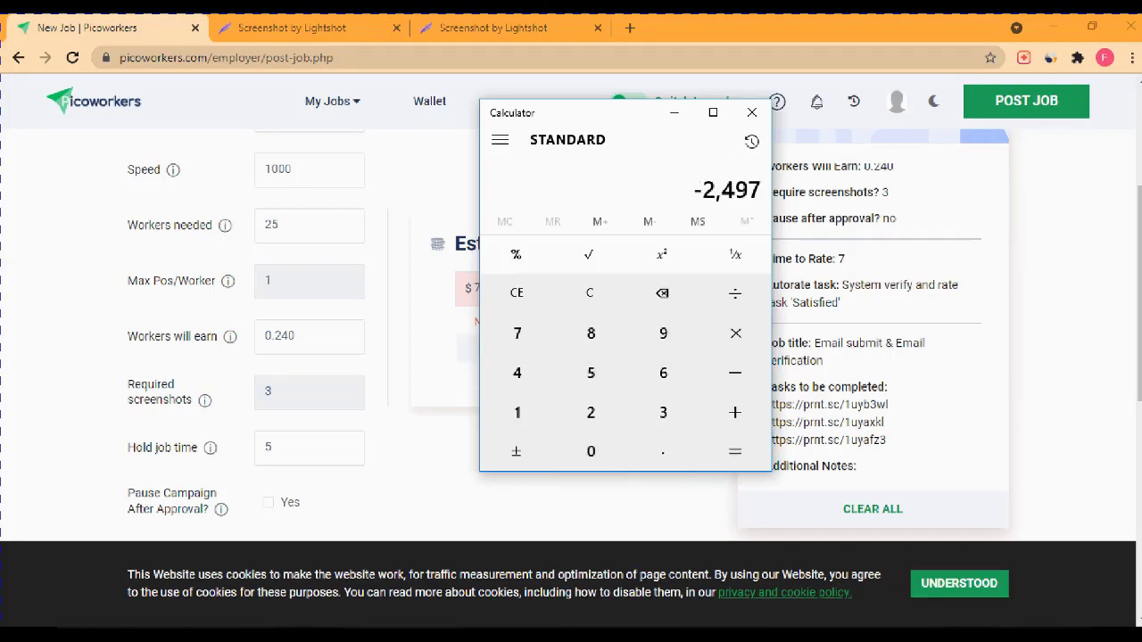
left_click(516, 293)
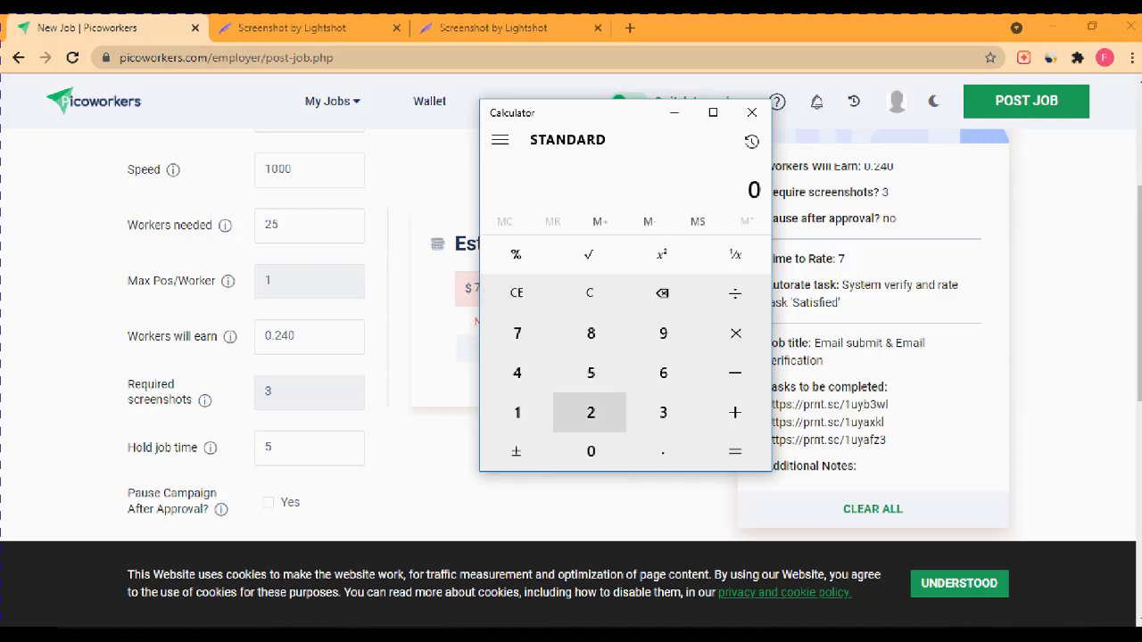
Step: Calculate 0.025 × 50, dismissing the Internet Download Manager warning along the way
left_click(663, 452)
left_click(591, 452)
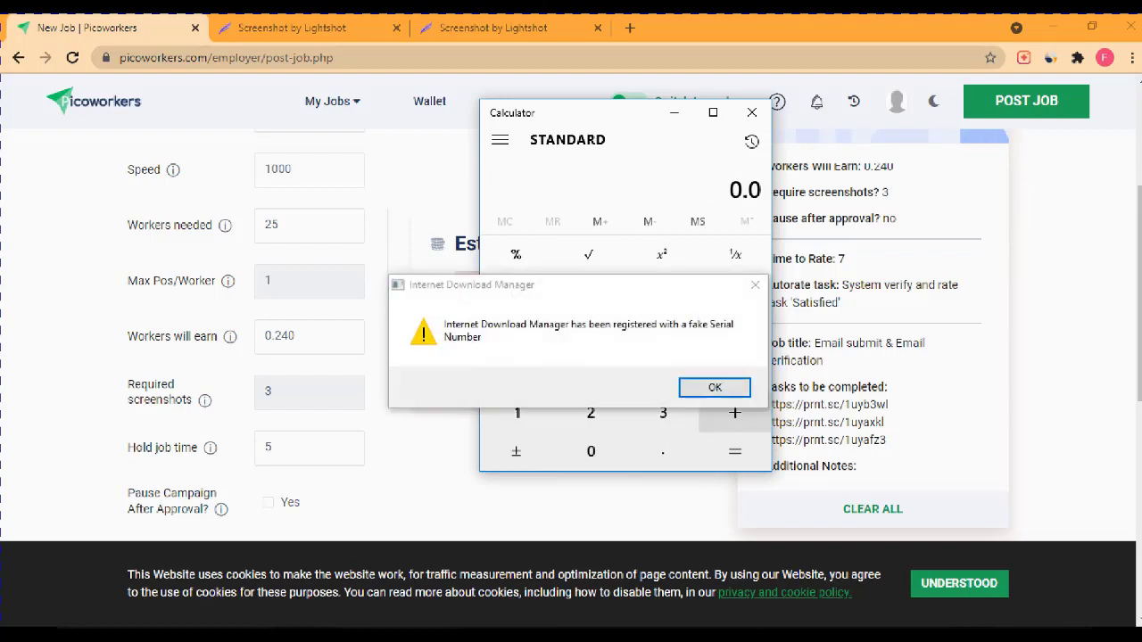
left_click(713, 385)
left_click(590, 413)
left_click(590, 372)
left_click(735, 332)
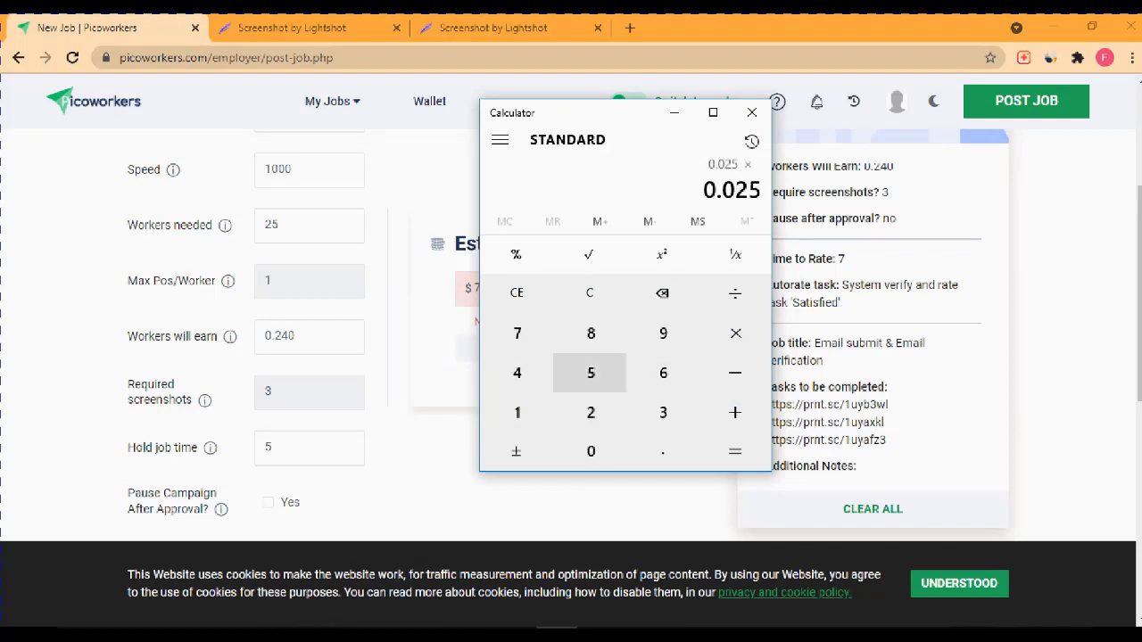
left_click(591, 372)
left_click(591, 452)
left_click(735, 451)
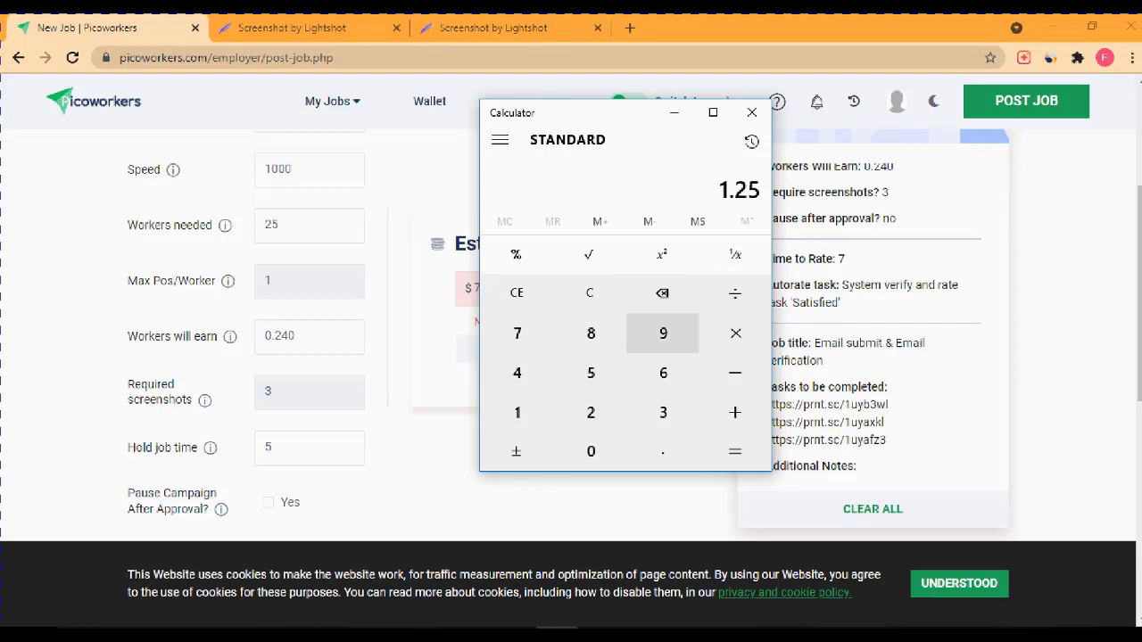
Step: Clear the calculator and calculate 0.035 × 50
left_click(590, 293)
left_click(663, 452)
left_click(590, 451)
left_click(662, 412)
left_click(590, 372)
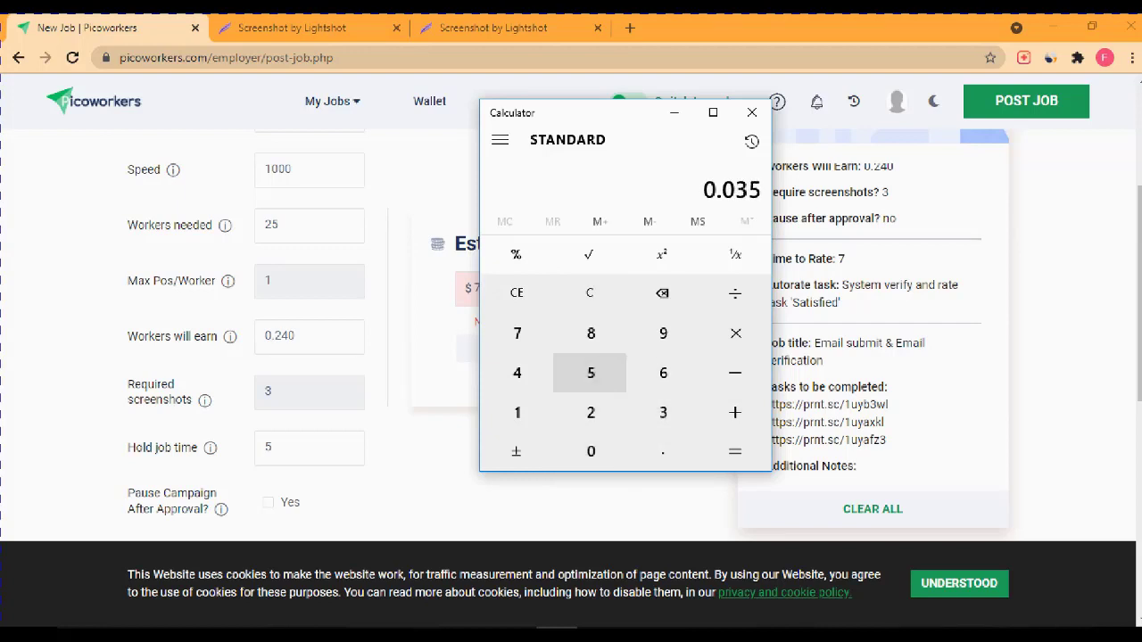
left_click(735, 333)
left_click(590, 373)
left_click(590, 451)
left_click(735, 452)
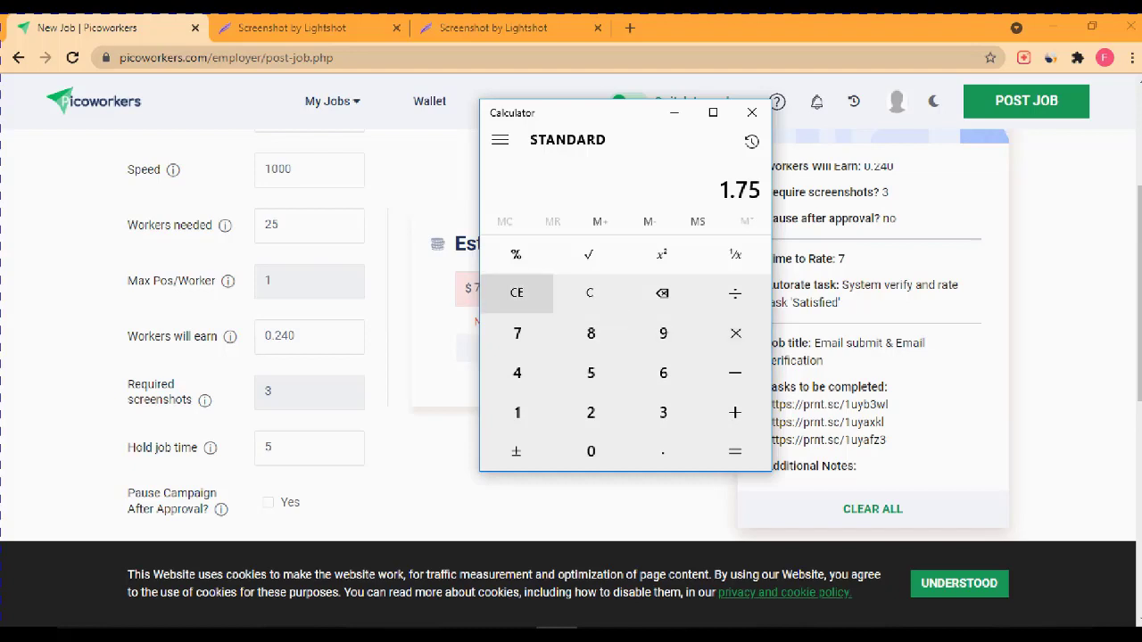
Step: Clear the calculator and calculate 0.040 × 60
left_click(517, 293)
left_click(662, 452)
left_click(590, 451)
left_click(516, 372)
left_click(591, 452)
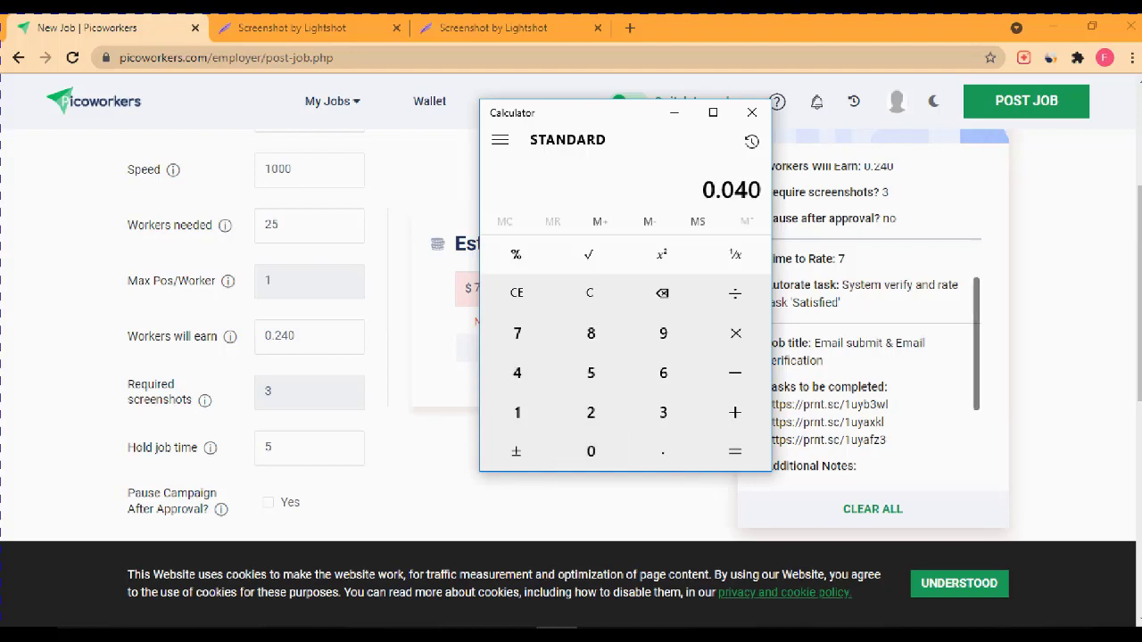
left_click(735, 333)
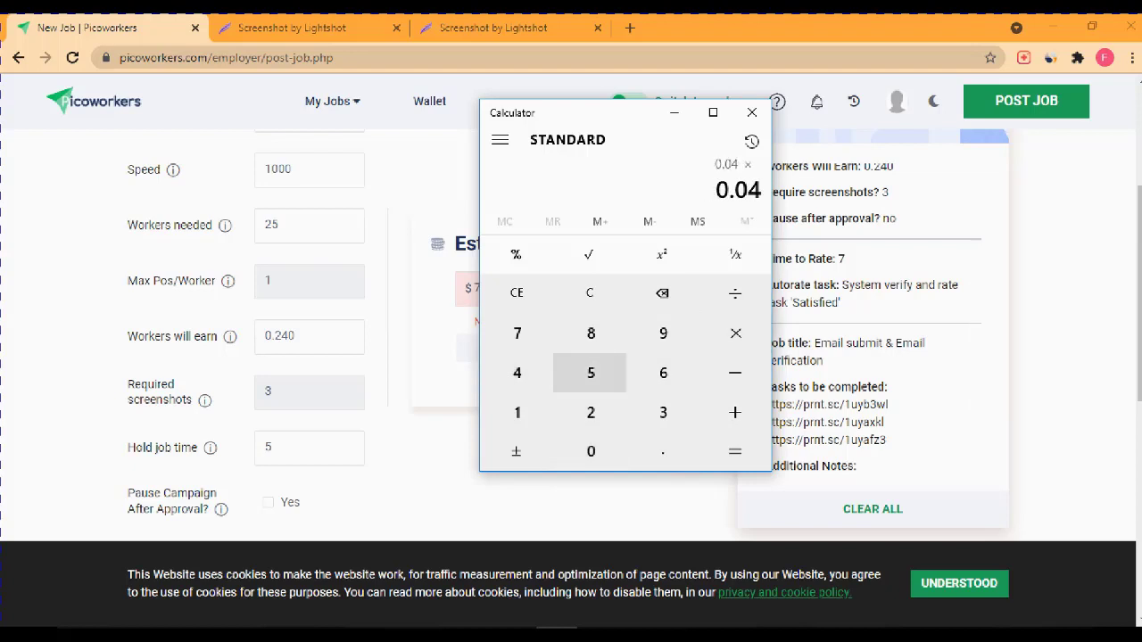
left_click(662, 373)
left_click(590, 452)
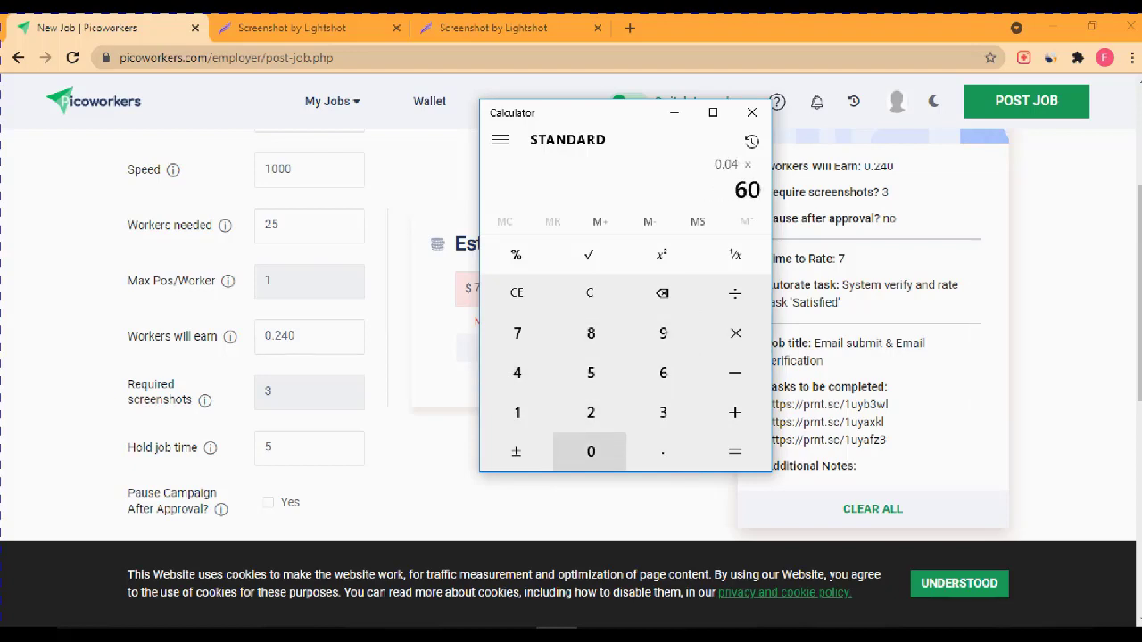
left_click(735, 452)
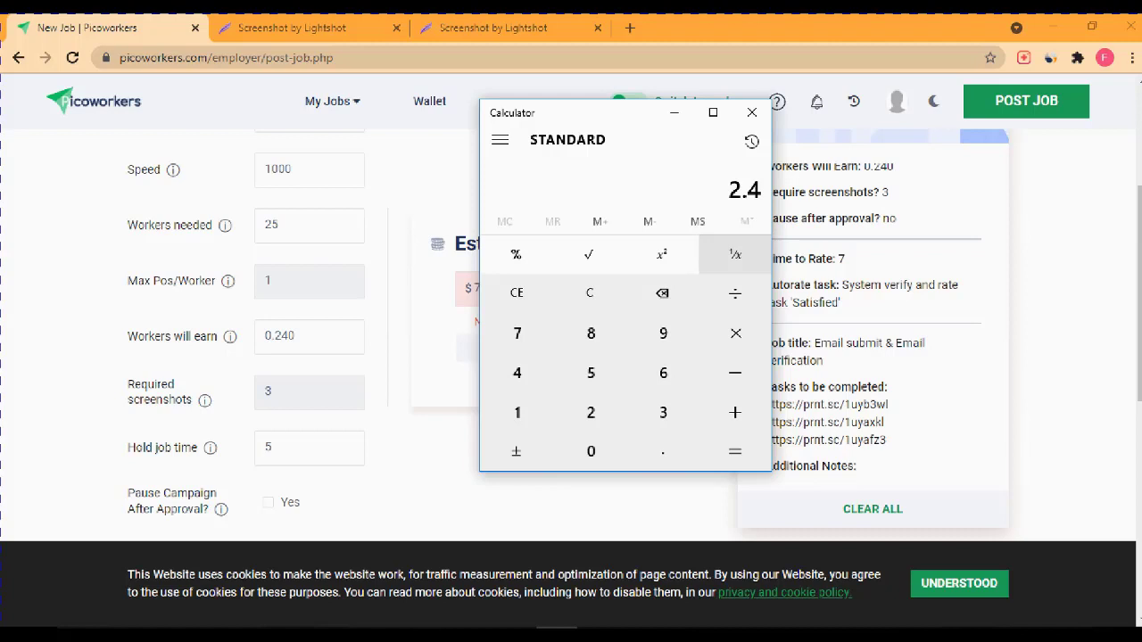
Step: Clear the calculator, calculate 1000 × 1 and divide the product by 1
left_click(517, 293)
left_click(517, 412)
left_click(591, 450)
left_click(591, 451)
left_click(590, 450)
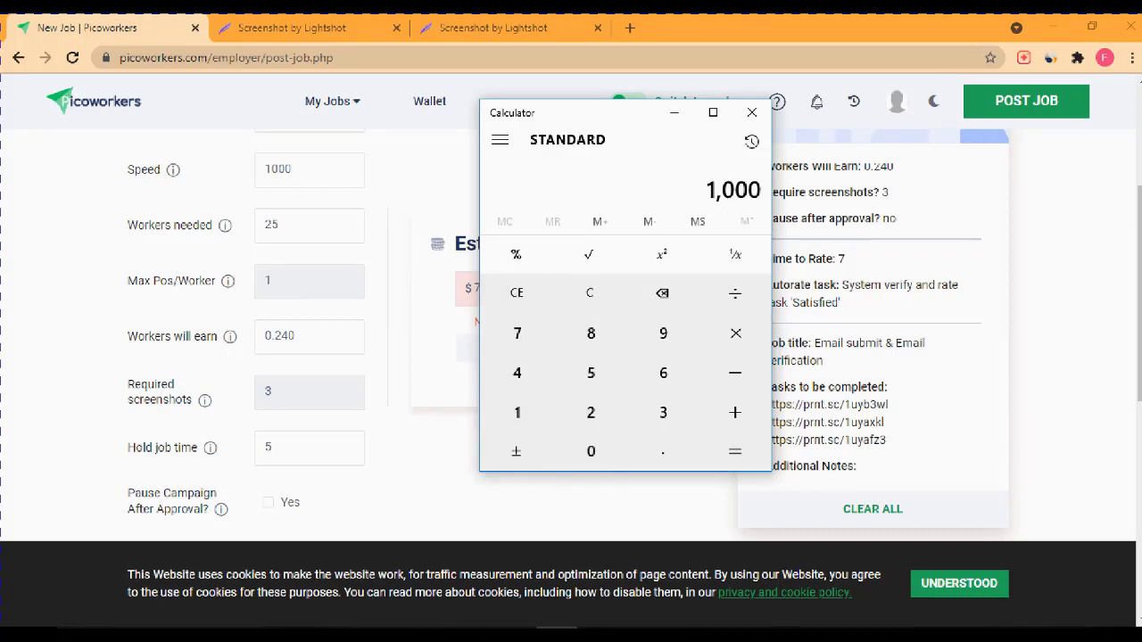
left_click(735, 333)
left_click(517, 412)
left_click(735, 450)
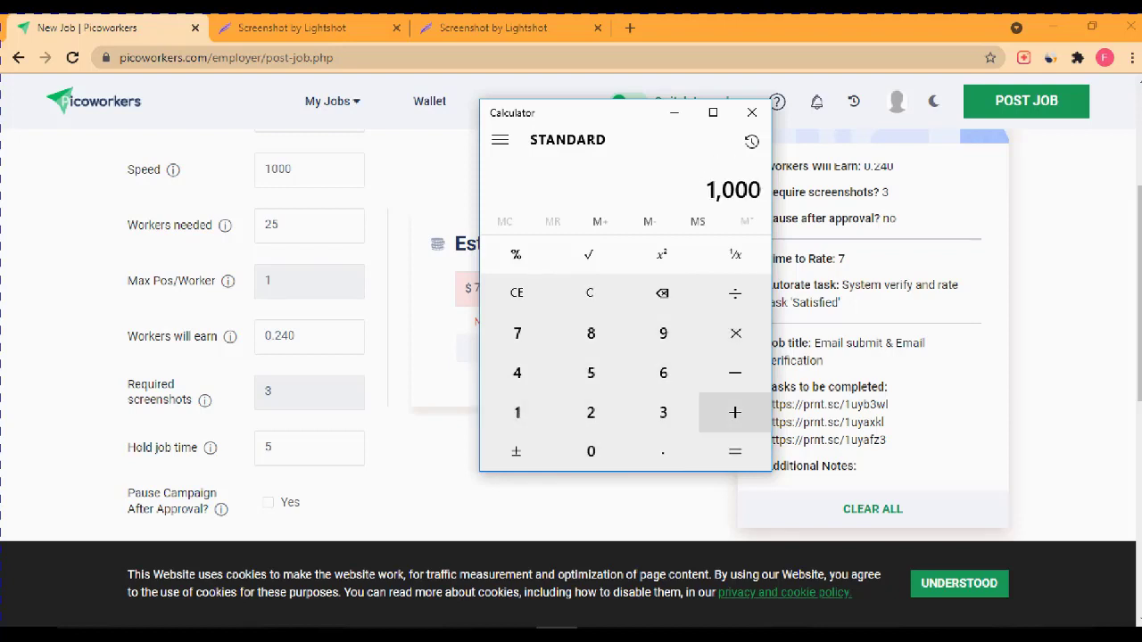
left_click(735, 333)
left_click(516, 413)
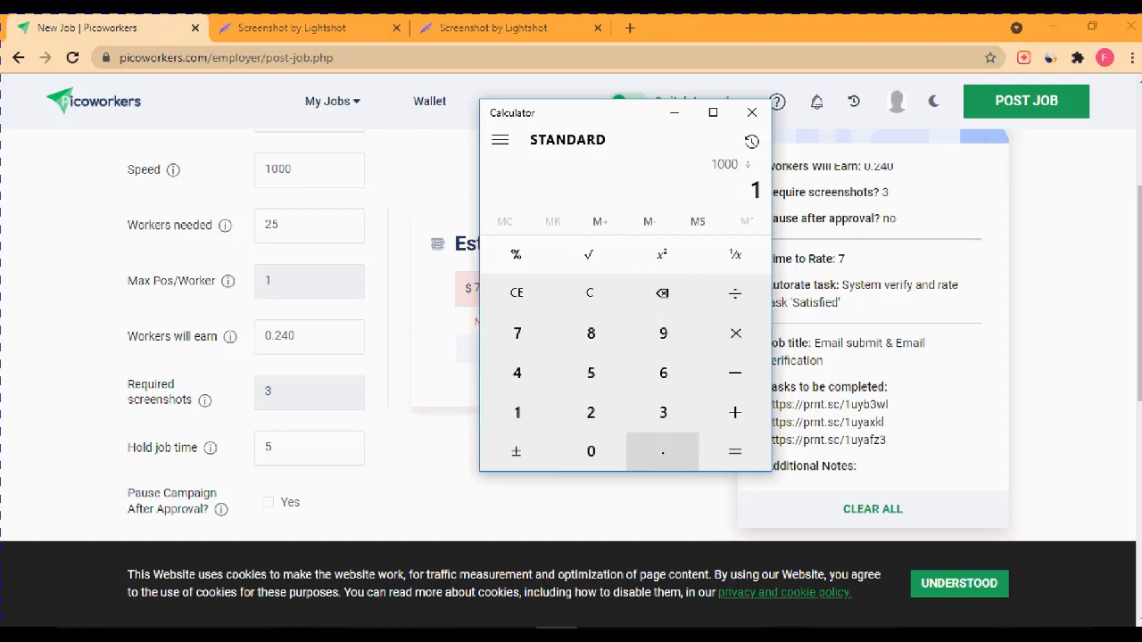
left_click(735, 451)
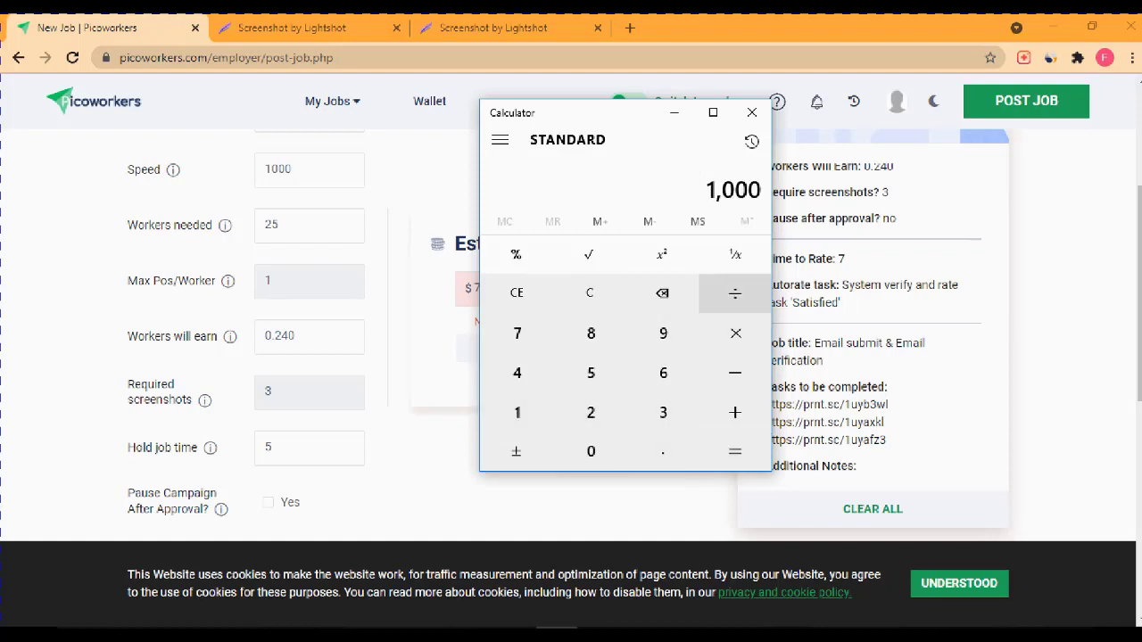
Step: Clear the calculator and calculate 0.040 × 70
left_click(517, 292)
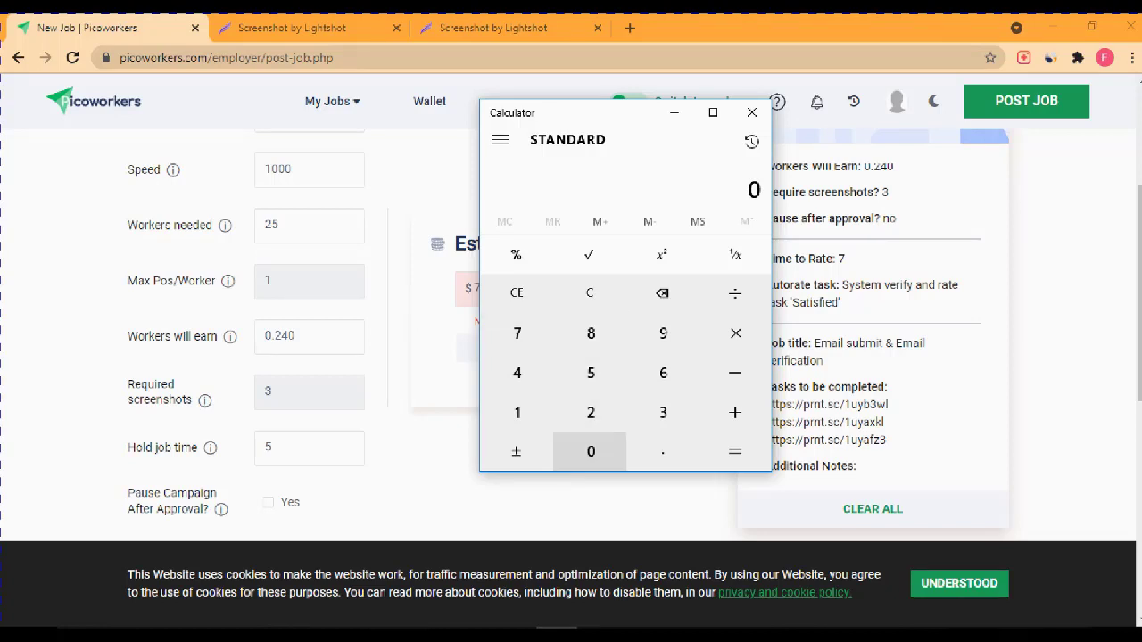
left_click(662, 451)
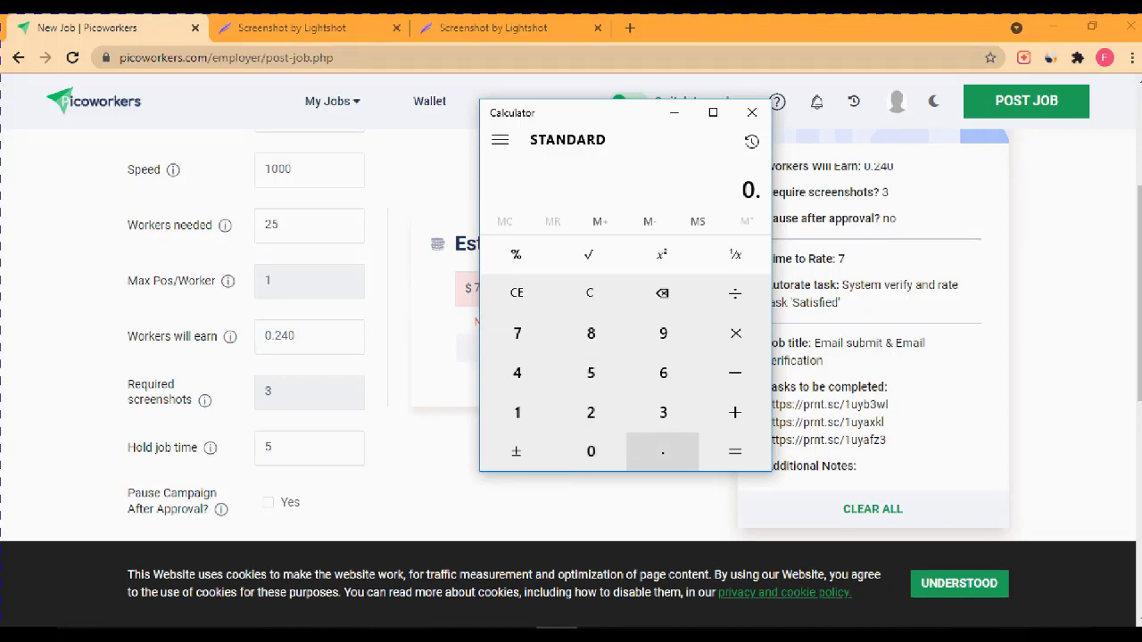
left_click(591, 452)
left_click(517, 373)
left_click(591, 452)
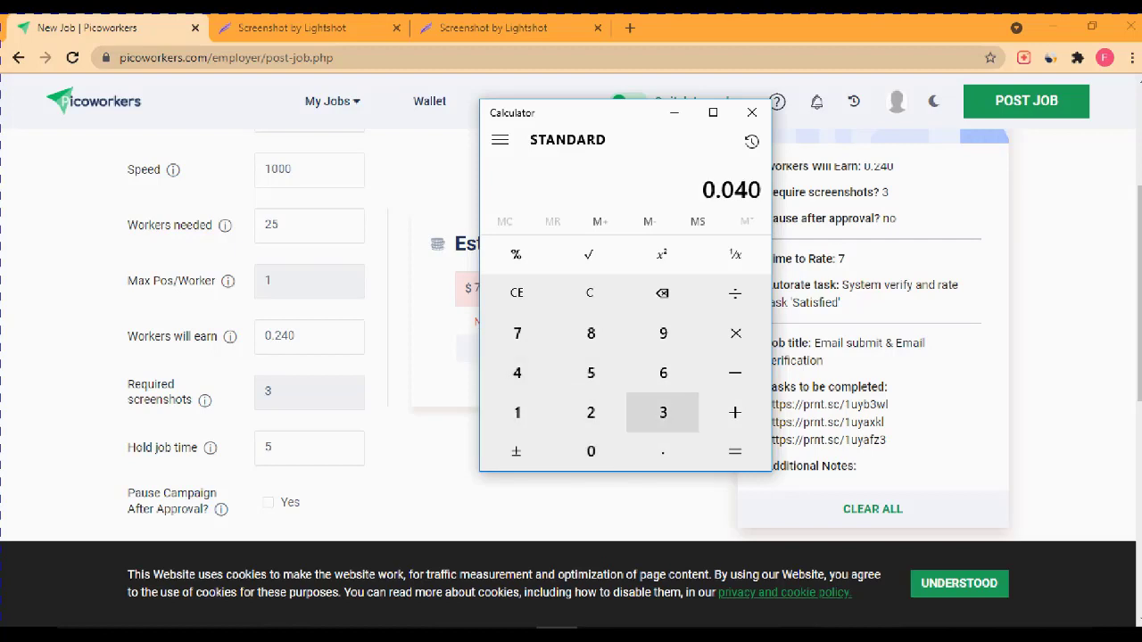
left_click(735, 333)
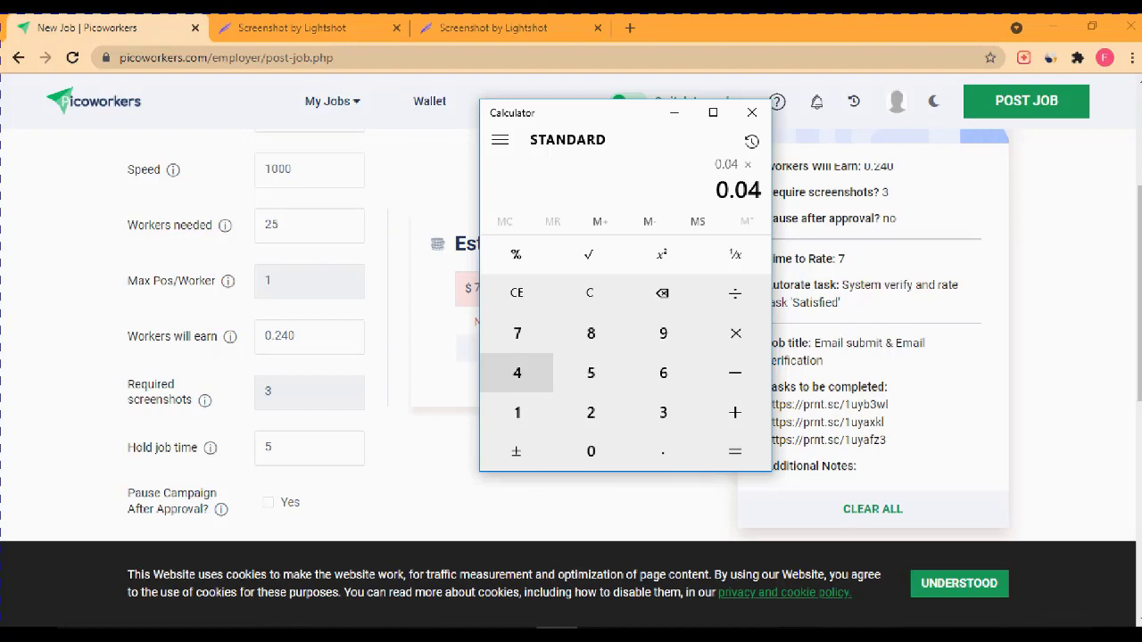
left_click(517, 333)
left_click(591, 452)
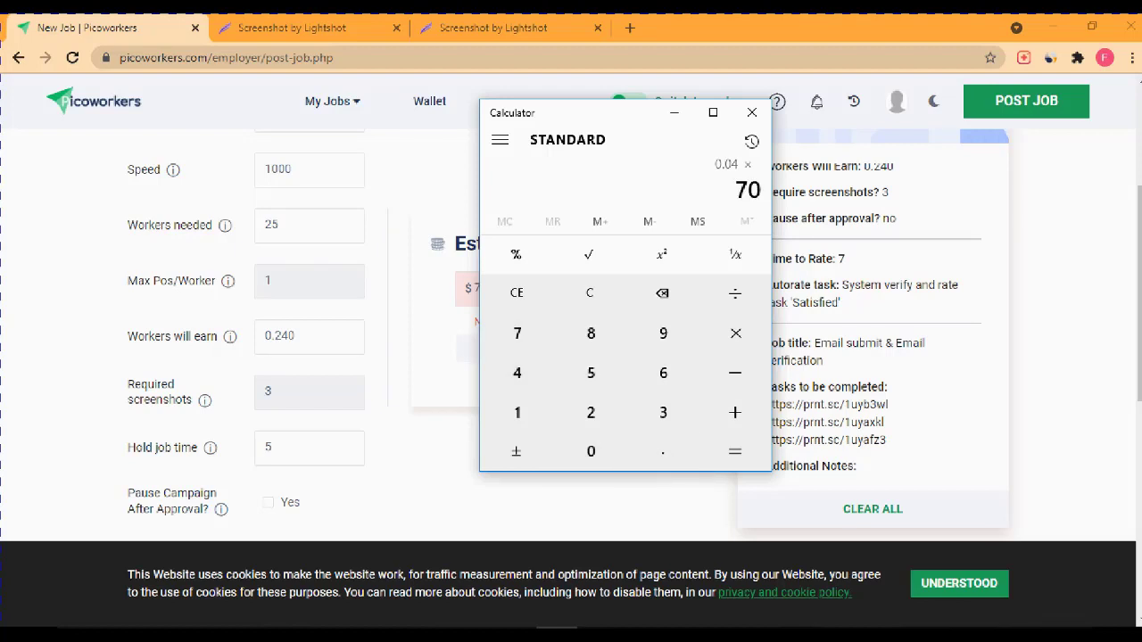
left_click(735, 451)
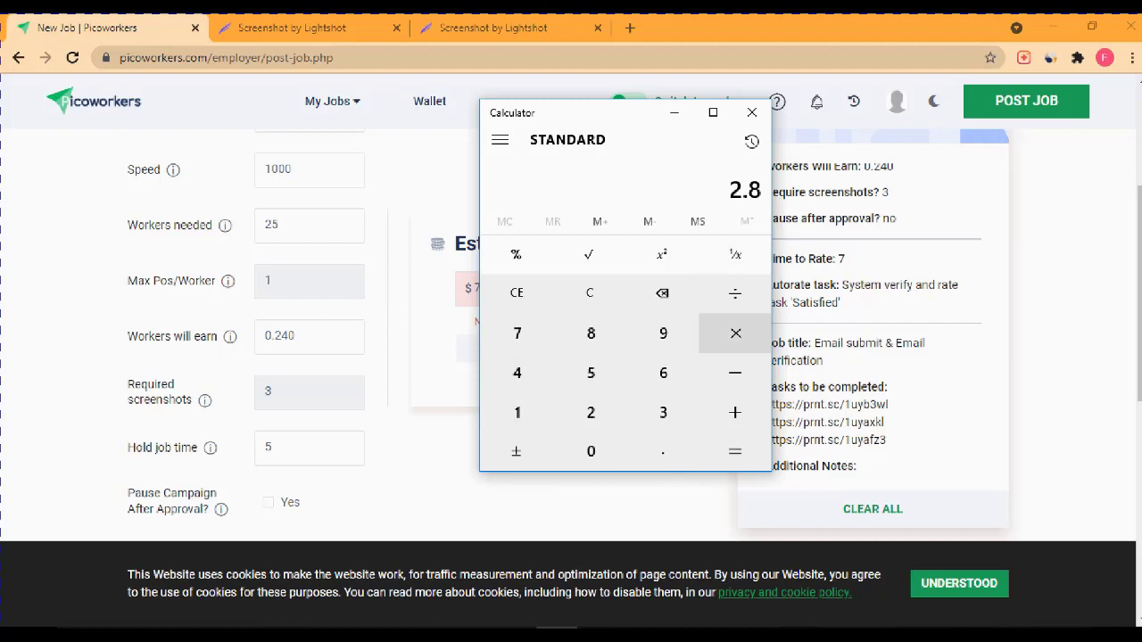
Step: Multiply the calculator result by 0.050 and by 70
left_click(735, 333)
left_click(517, 293)
left_click(590, 452)
left_click(662, 451)
left_click(590, 451)
left_click(590, 373)
left_click(591, 451)
left_click(735, 332)
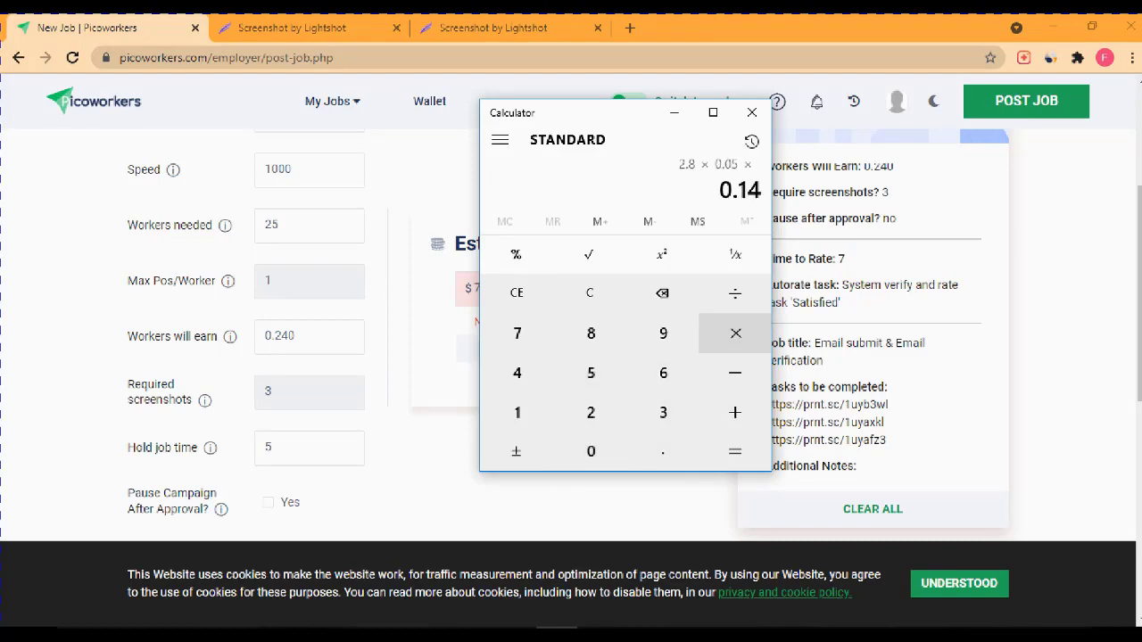
left_click(516, 333)
left_click(591, 451)
left_click(735, 452)
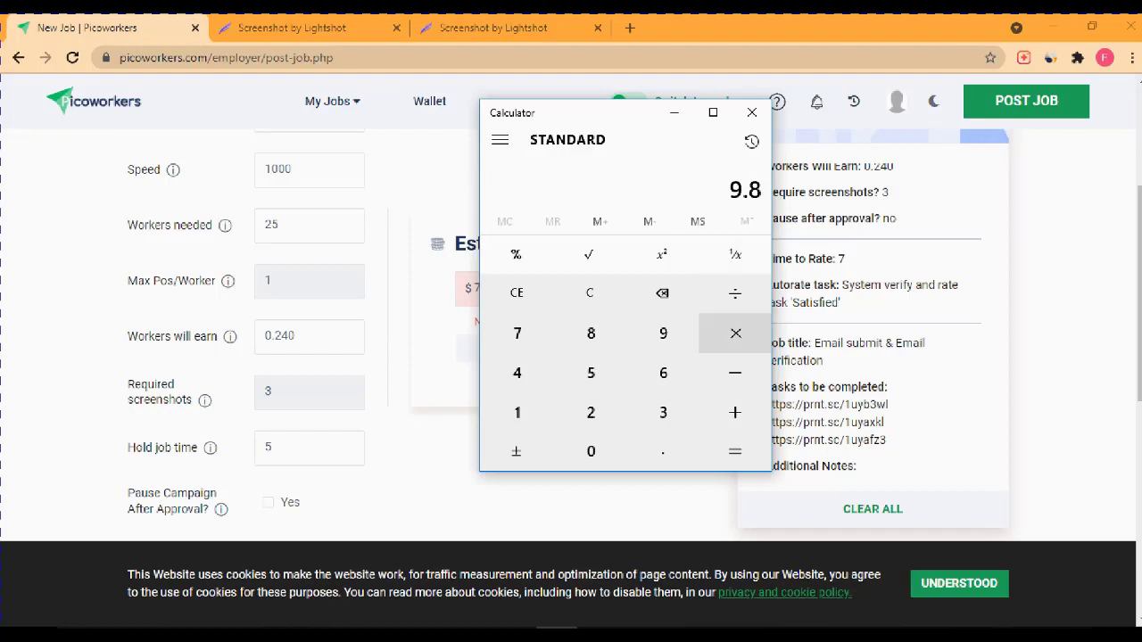
left_click(735, 333)
left_click(516, 333)
left_click(590, 452)
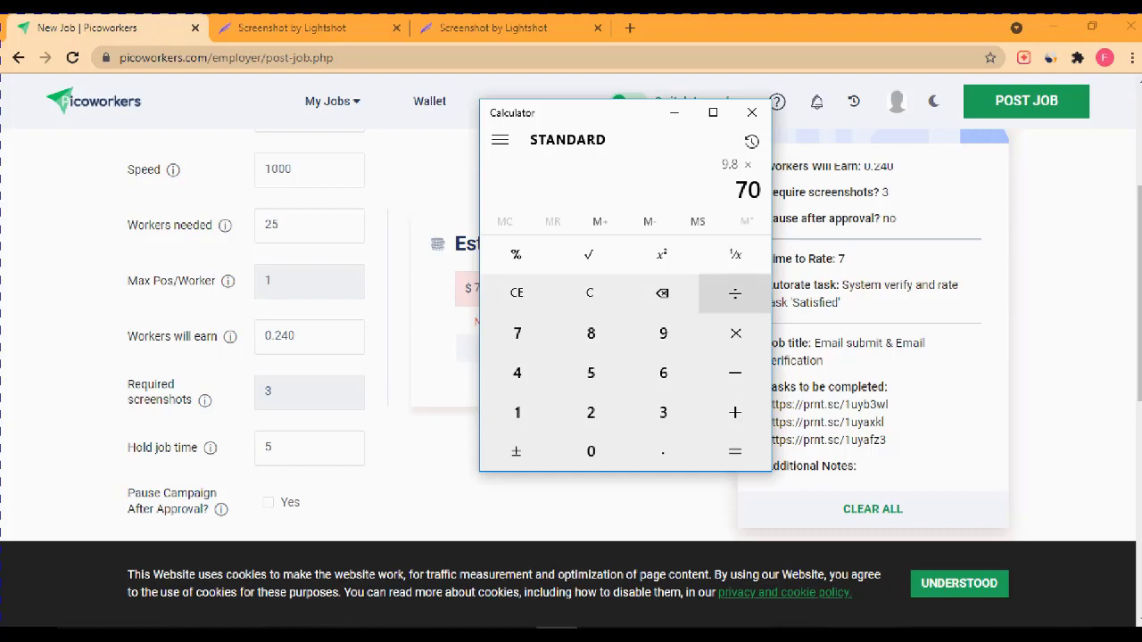
left_click(516, 292)
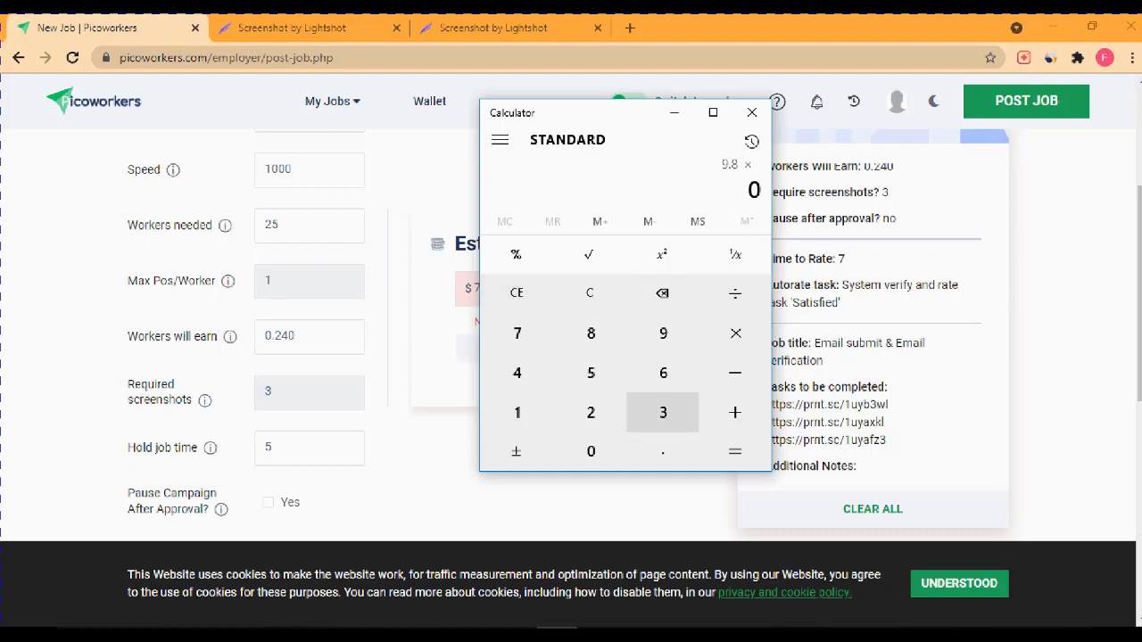
left_click(590, 293)
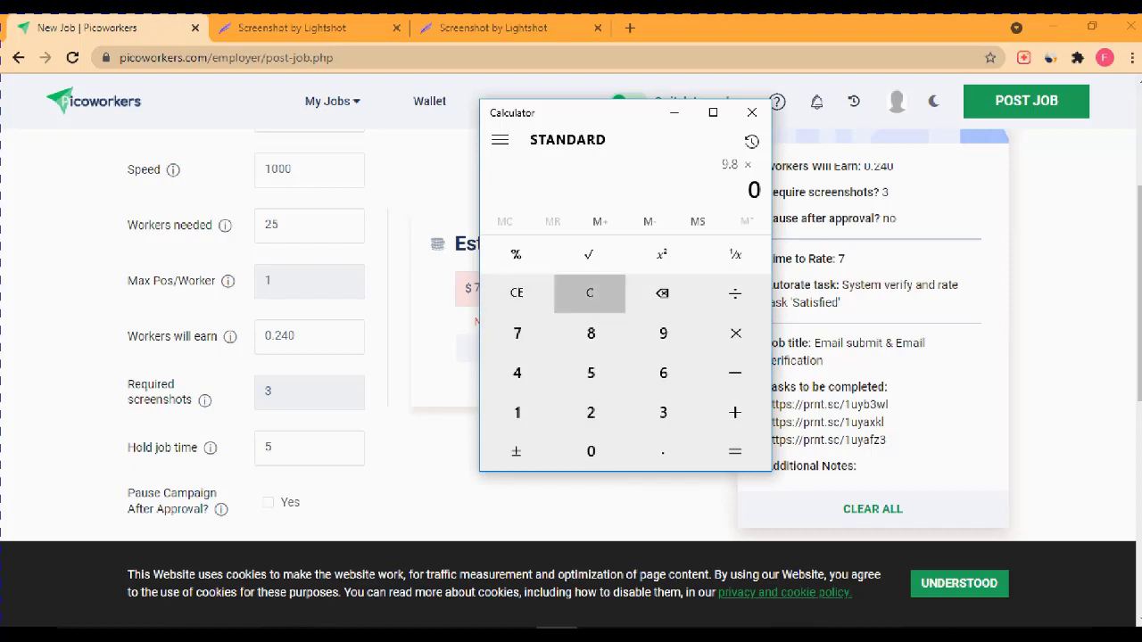
Step: Calculate 70 × 3 and subtract 9.8 from the product
left_click(517, 333)
left_click(590, 452)
left_click(735, 333)
left_click(663, 412)
left_click(734, 452)
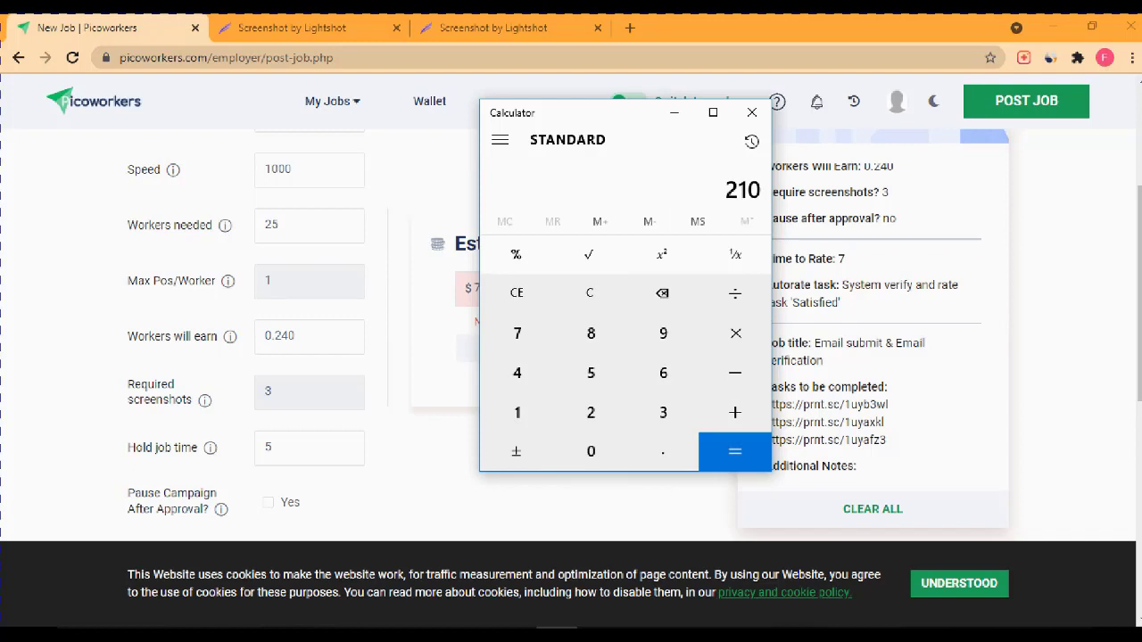
left_click(735, 373)
left_click(662, 333)
left_click(662, 451)
left_click(590, 333)
left_click(735, 451)
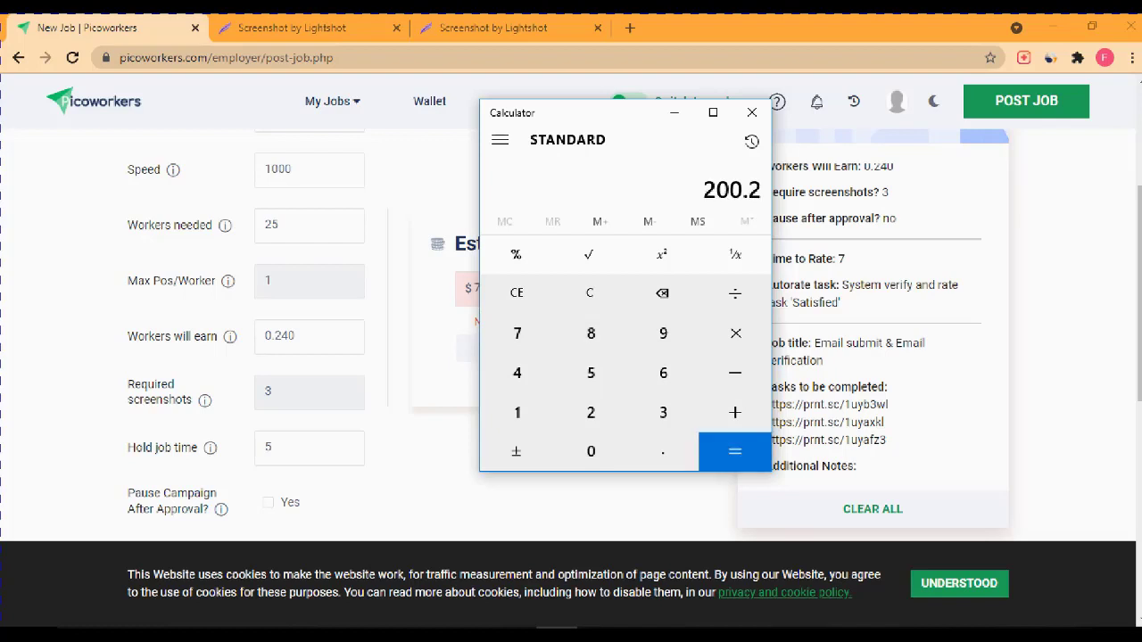
Step: Multiply the difference by 85 and by 30, correcting the mistyped second factor along the way
left_click(735, 333)
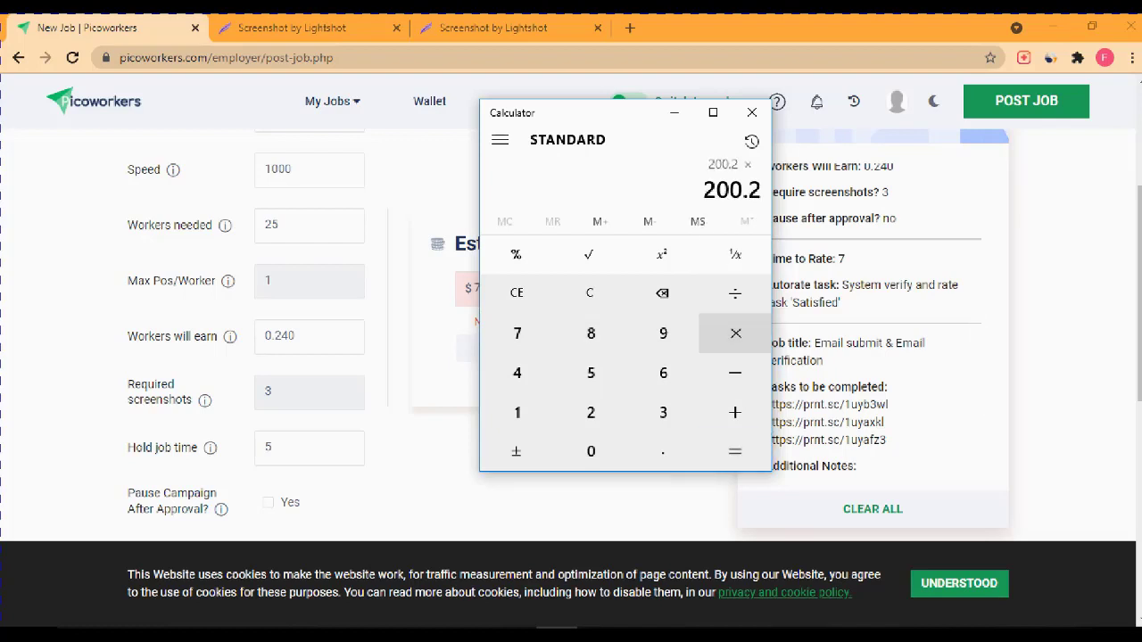
left_click(591, 333)
left_click(591, 373)
left_click(735, 451)
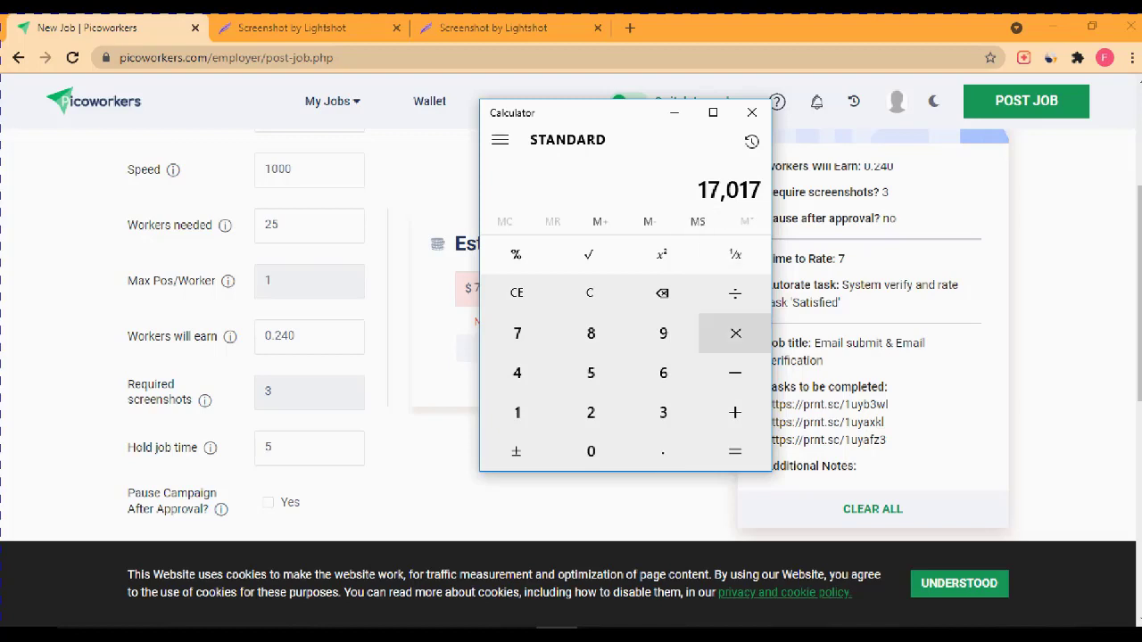
left_click(735, 333)
left_click(663, 412)
left_click(590, 412)
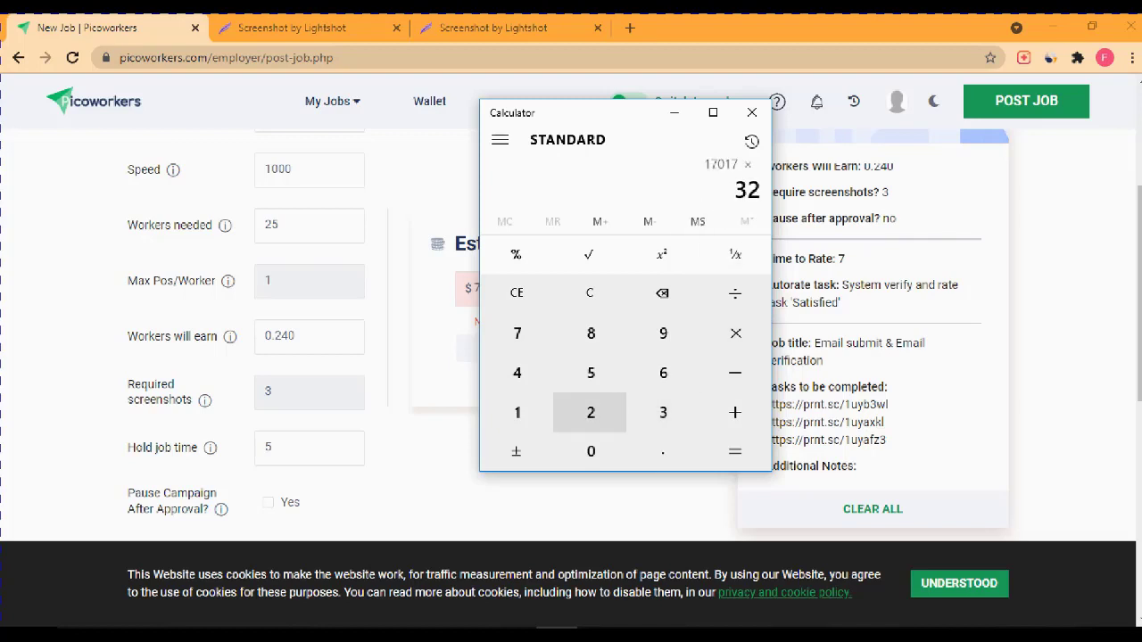
left_click(516, 292)
left_click(663, 412)
key("0")
left_click(735, 451)
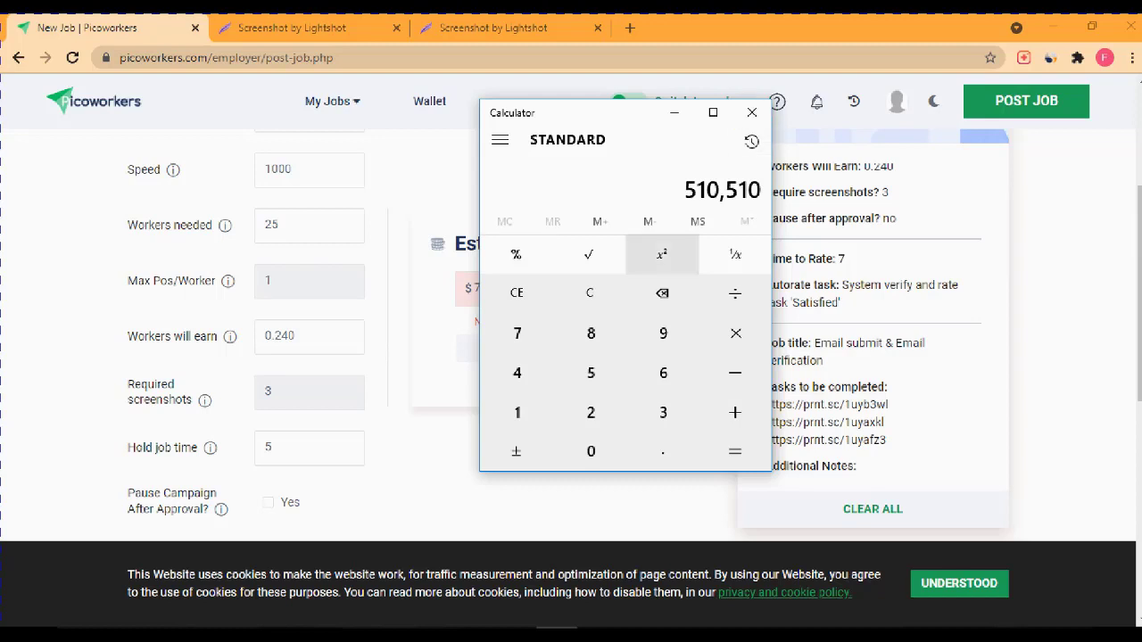
Step: Clear the calculator and calculate 70 × 3 × 85, dismissing the Internet Download Manager warning along the way
left_click(517, 292)
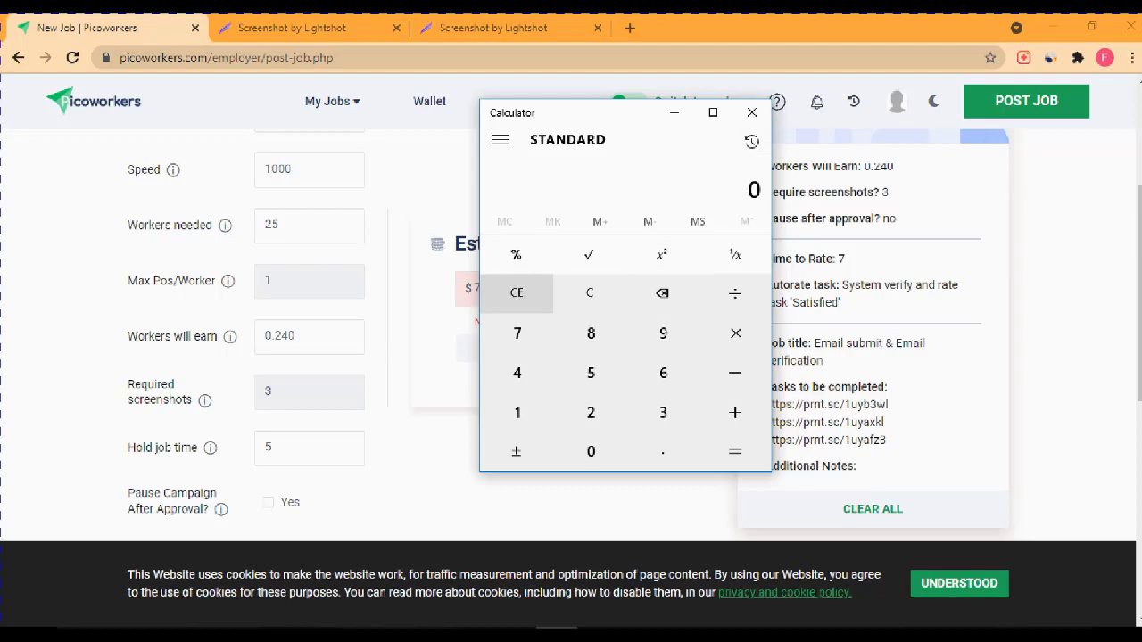
left_click(517, 333)
left_click(591, 451)
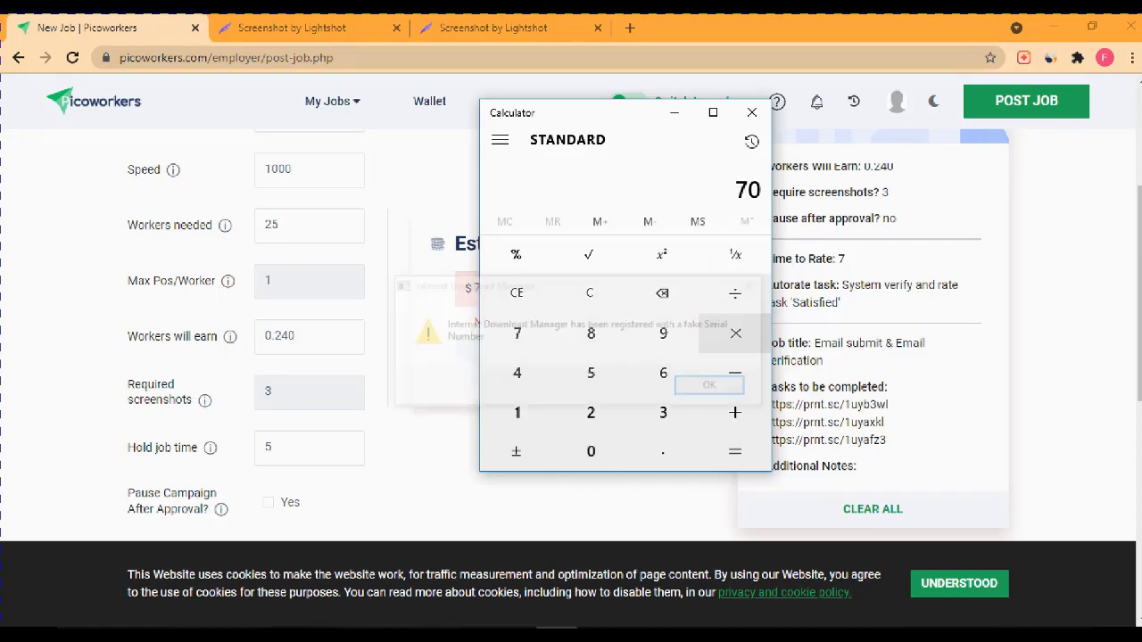
left_click(754, 284)
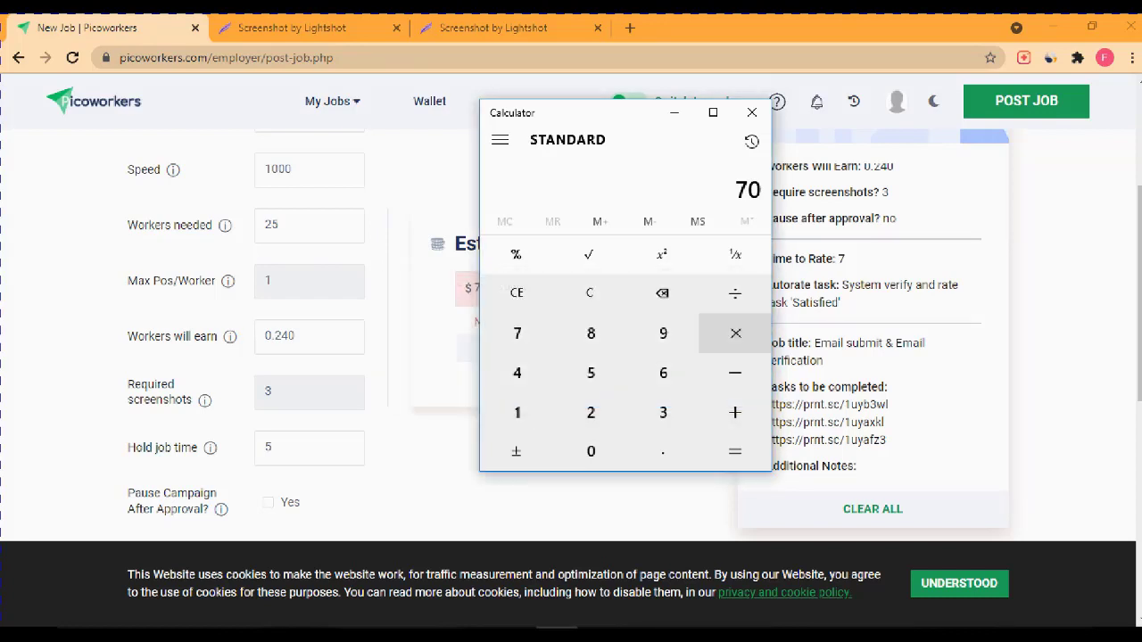
left_click(735, 333)
left_click(663, 412)
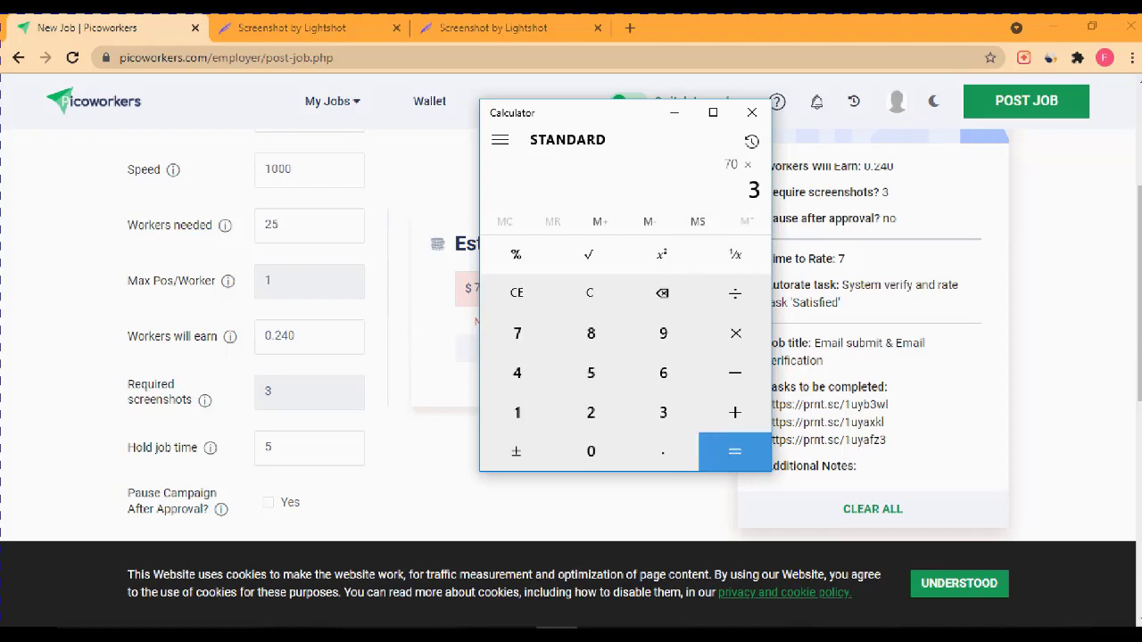
left_click(736, 451)
left_click(735, 333)
left_click(591, 333)
left_click(591, 373)
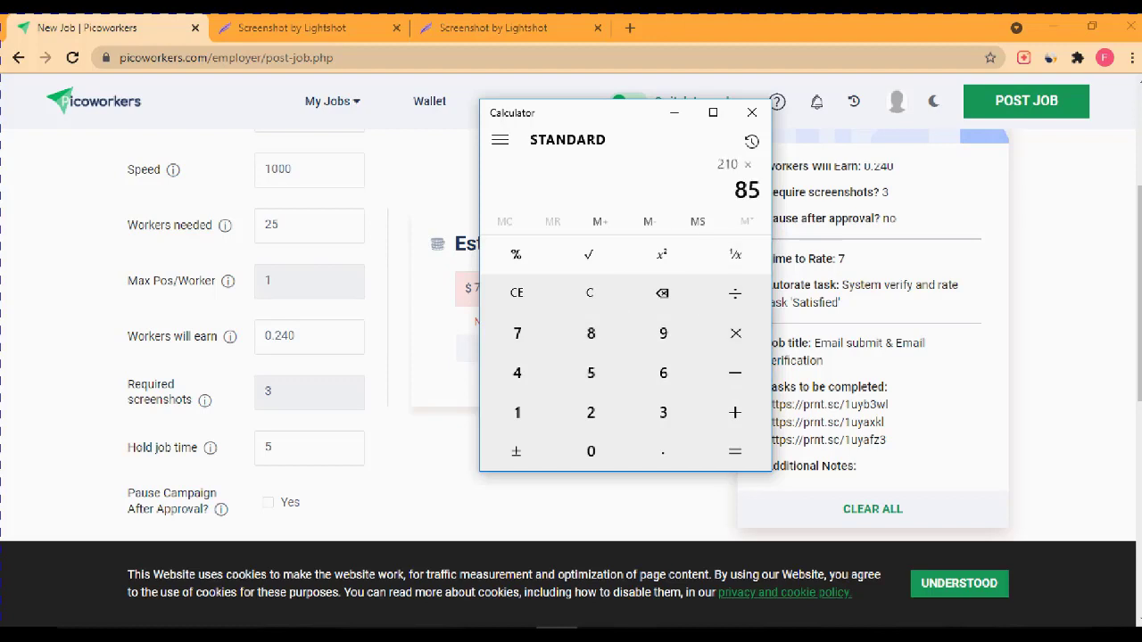
left_click(735, 451)
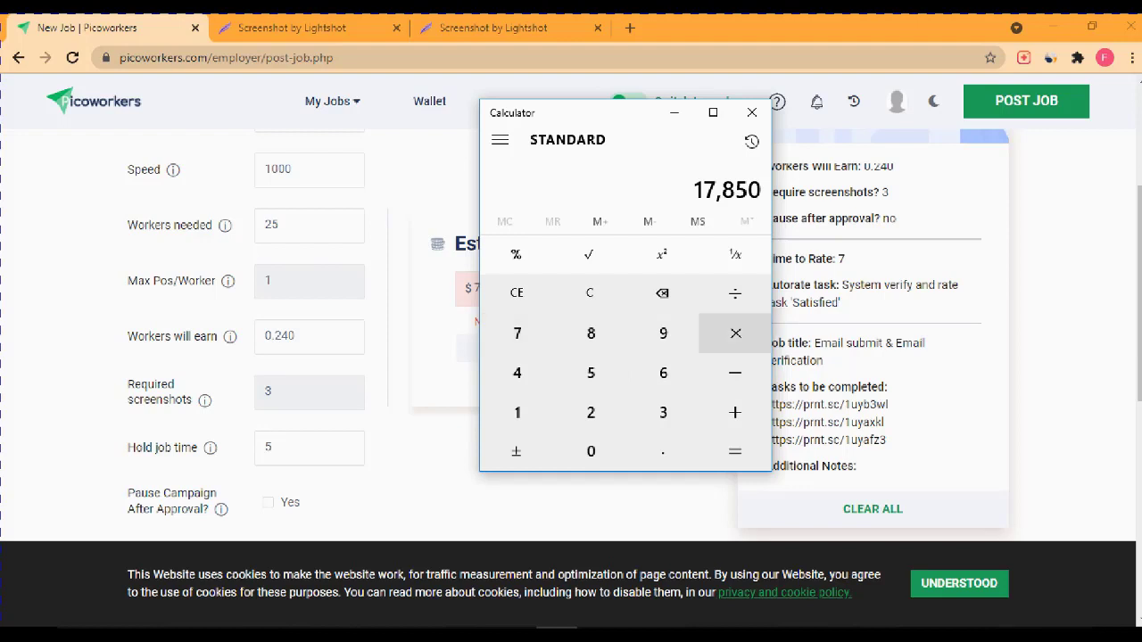
Step: Clear the calculator and subtract 10 from 210
left_click(516, 292)
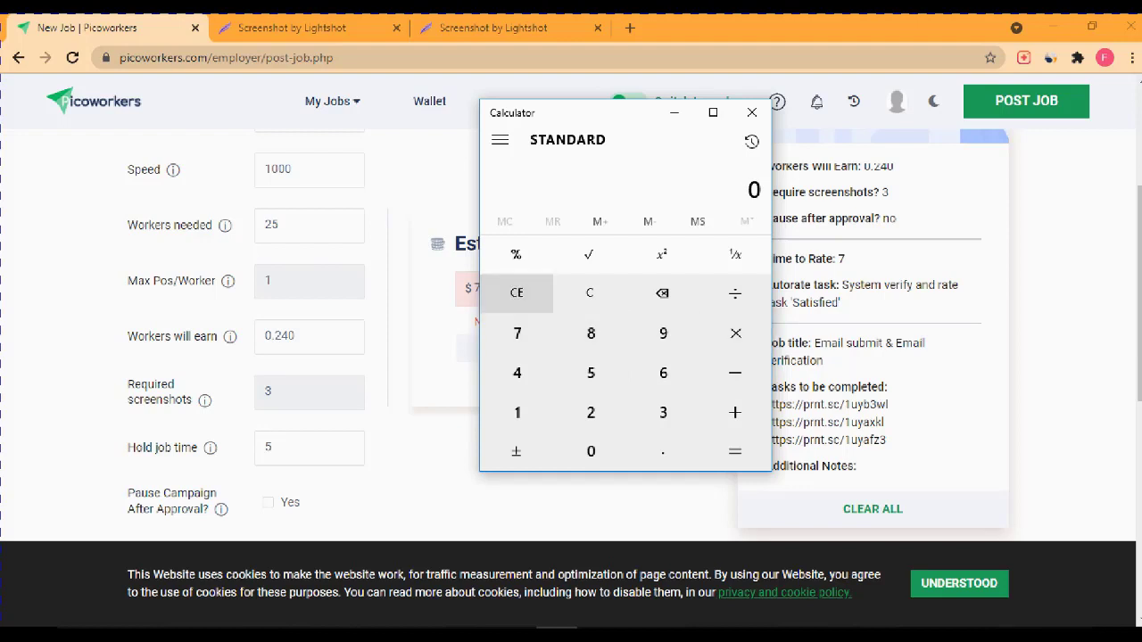
left_click(590, 412)
left_click(517, 412)
left_click(591, 451)
left_click(735, 373)
left_click(516, 412)
left_click(590, 451)
left_click(735, 451)
Step: Multiply the remaining amount by 85 and the product by 30
left_click(735, 332)
left_click(590, 333)
left_click(591, 372)
left_click(735, 452)
left_click(735, 333)
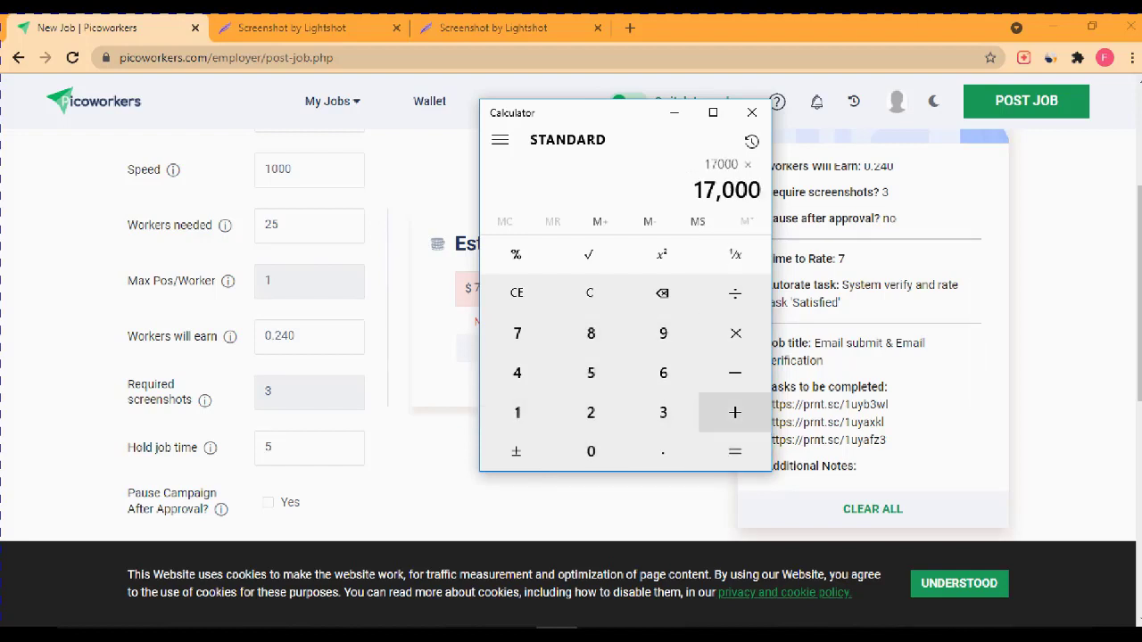
left_click(663, 412)
left_click(590, 451)
left_click(735, 452)
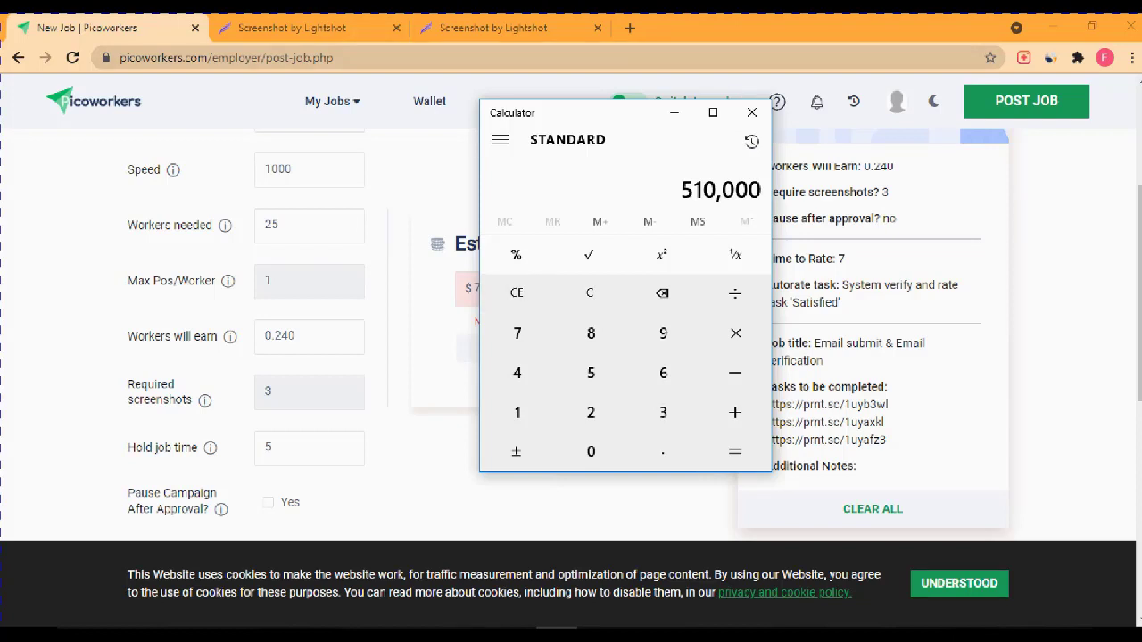
Step: Close the calculator and enable pausing the campaign after approval in the job settings
left_click(752, 113)
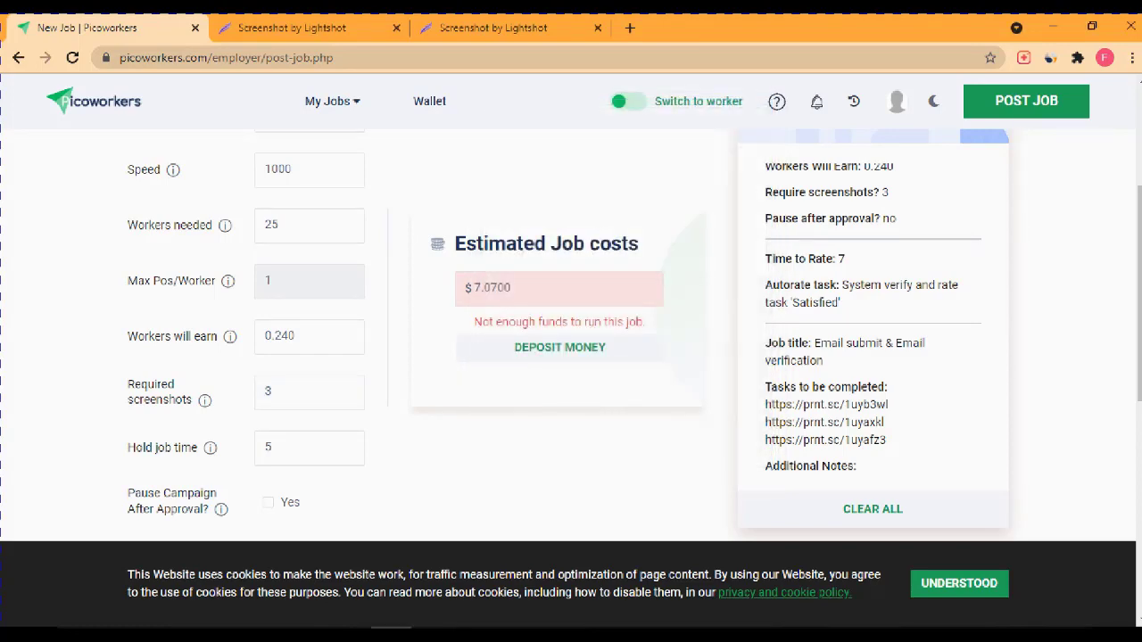
scroll(571, 335, "down", 4)
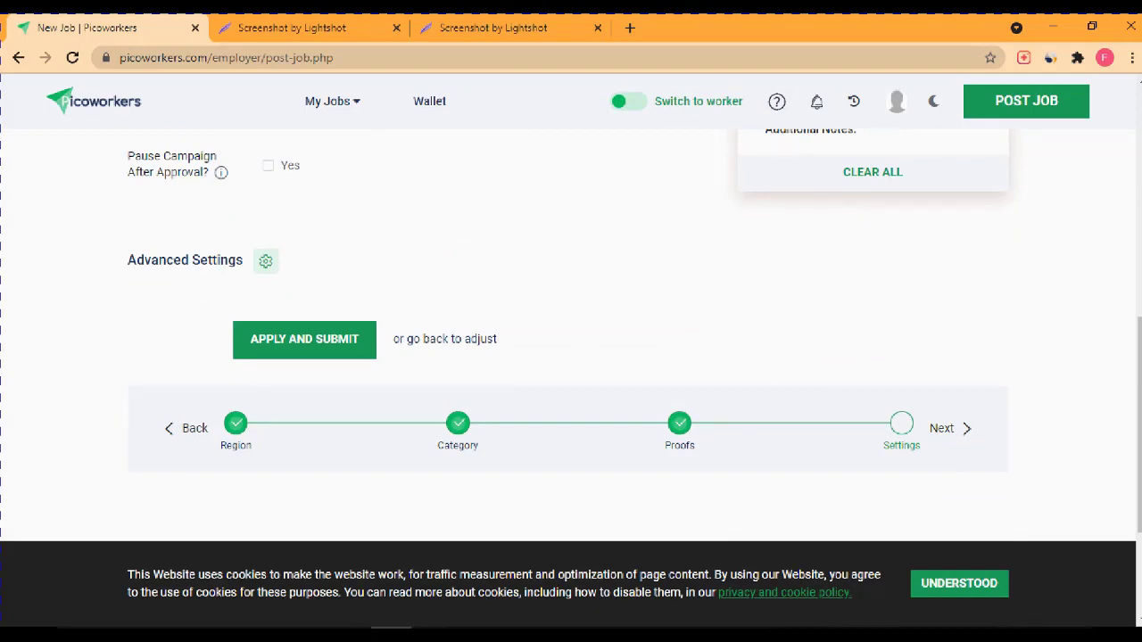
scroll(571, 335, "up", 3)
left_click(268, 423)
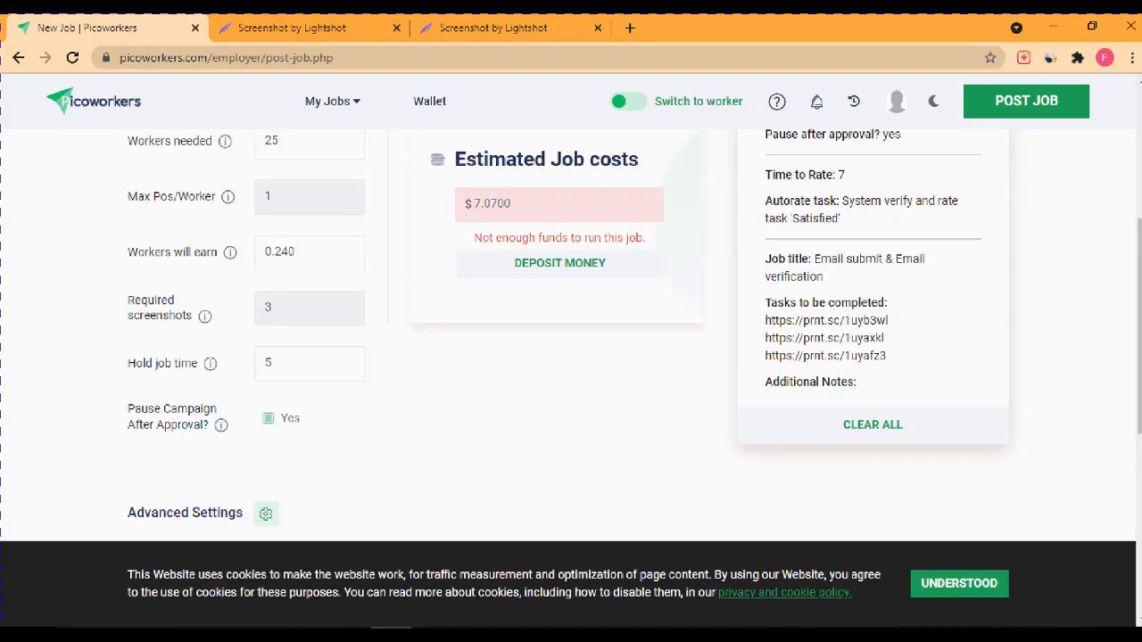
Step: Set the job's worker level to Expert
scroll(571, 334, "up", 3)
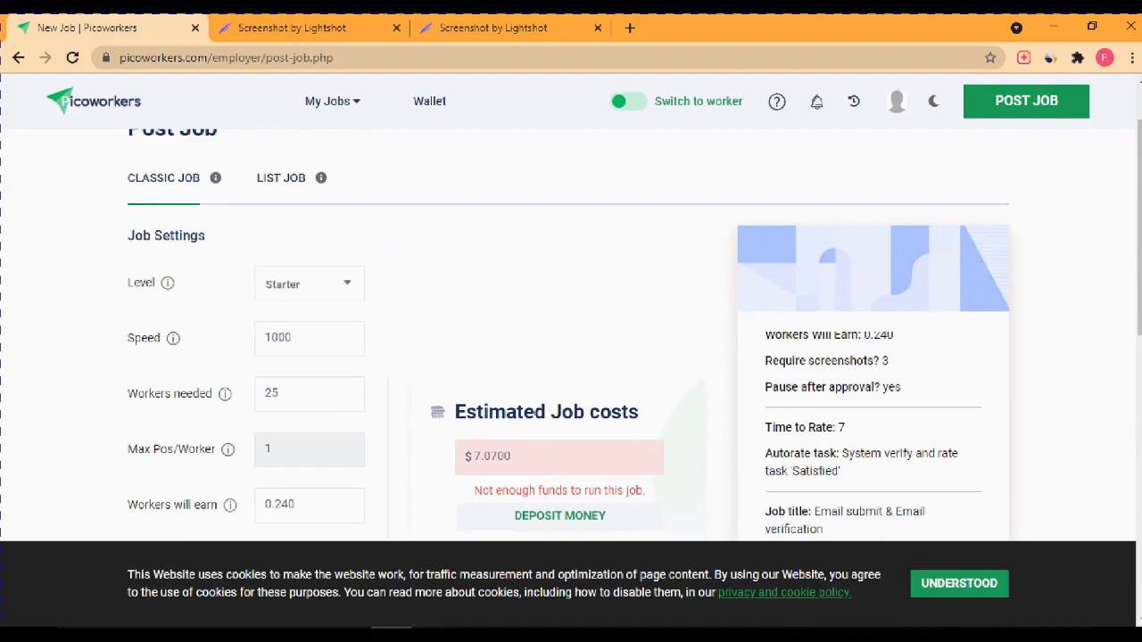
left_click(309, 284)
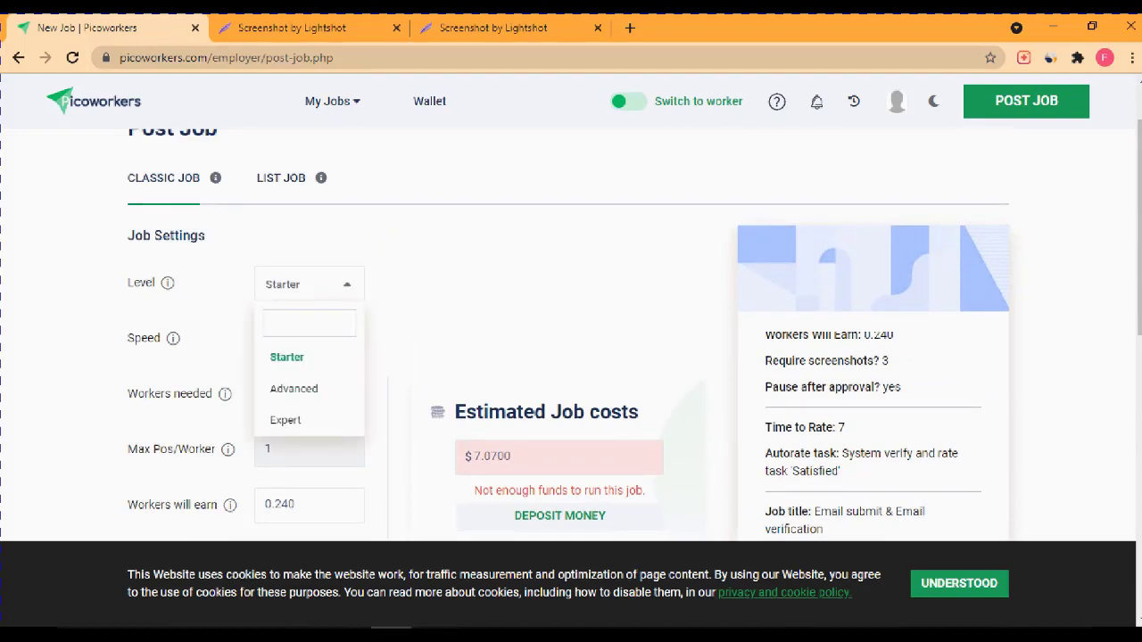
scroll(571, 335, "down", 1)
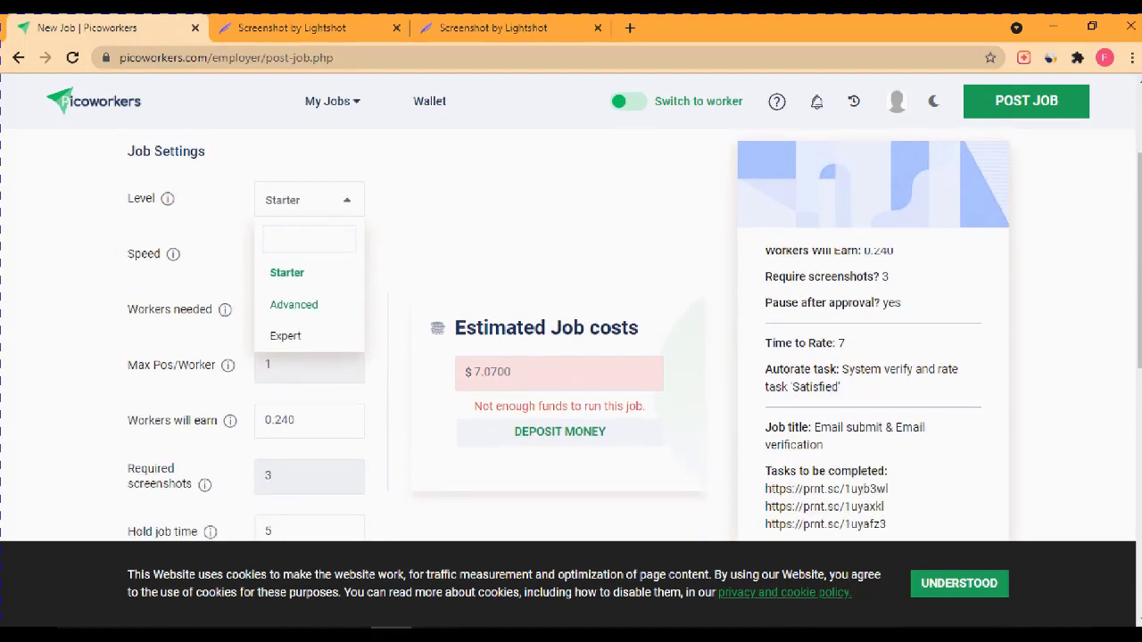
scroll(571, 335, "down", 2)
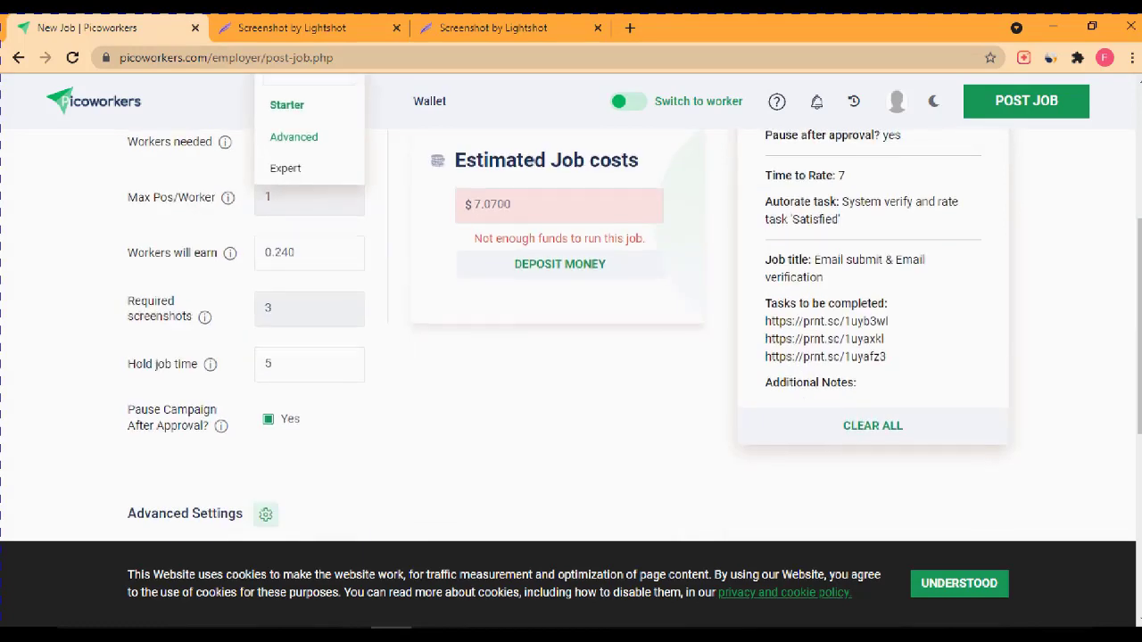
scroll(571, 335, "up", 1)
left_click(294, 219)
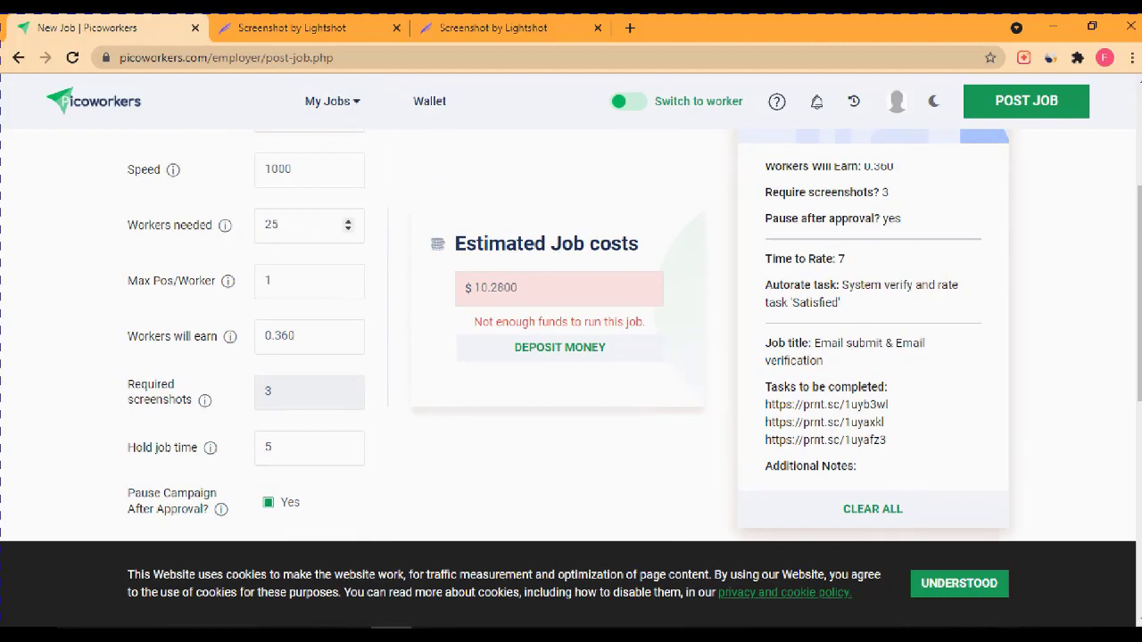
Step: Set the number of workers needed to 70
left_click(348, 220)
left_click(348, 220)
left_click(348, 220)
left_click(348, 221)
left_click(348, 221)
left_click(348, 220)
double_click(271, 225)
key("BackSpace")
type("70")
Step: Set the job's worker level to Starter
scroll(309, 247, "up", 1)
left_click(309, 199)
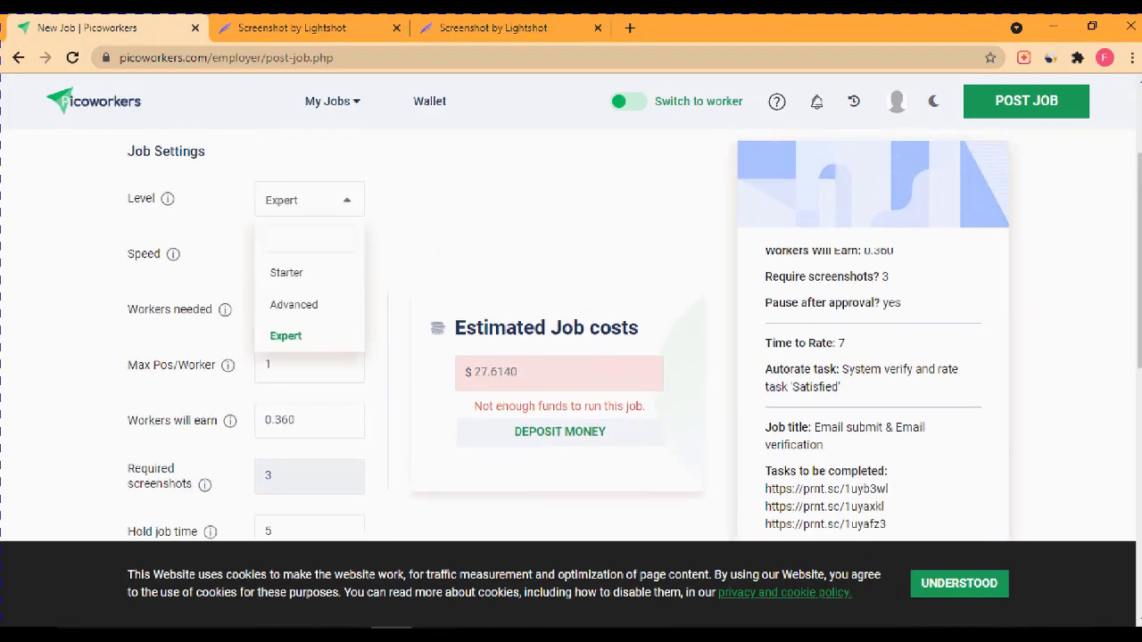
left_click(286, 272)
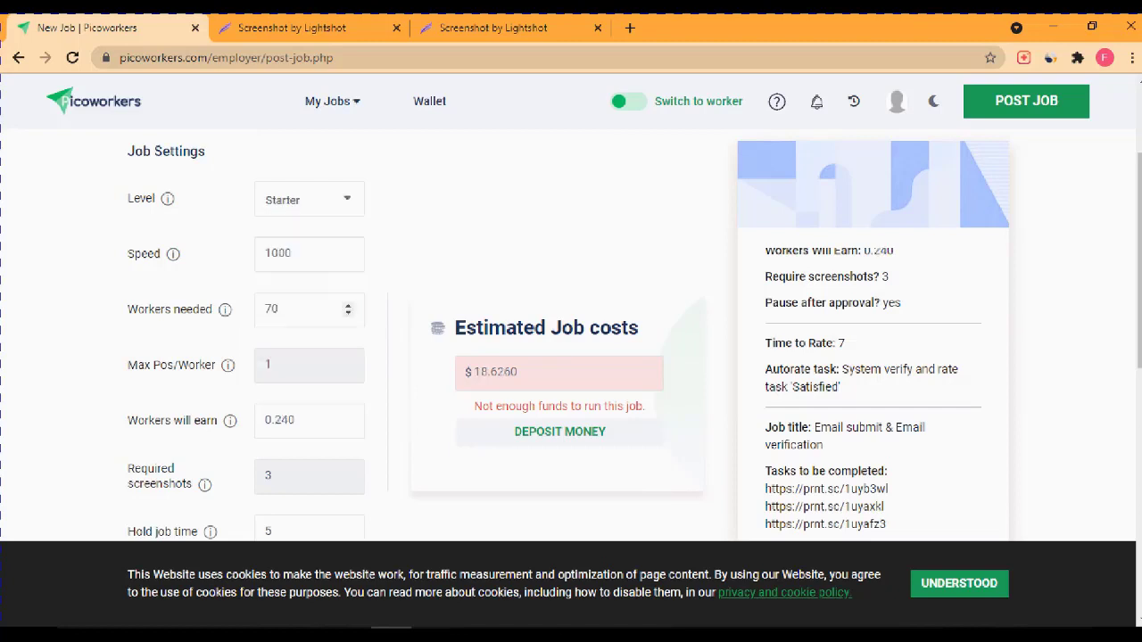
Step: Set the amount each worker will earn to 0.050
scroll(294, 335, "down", 1)
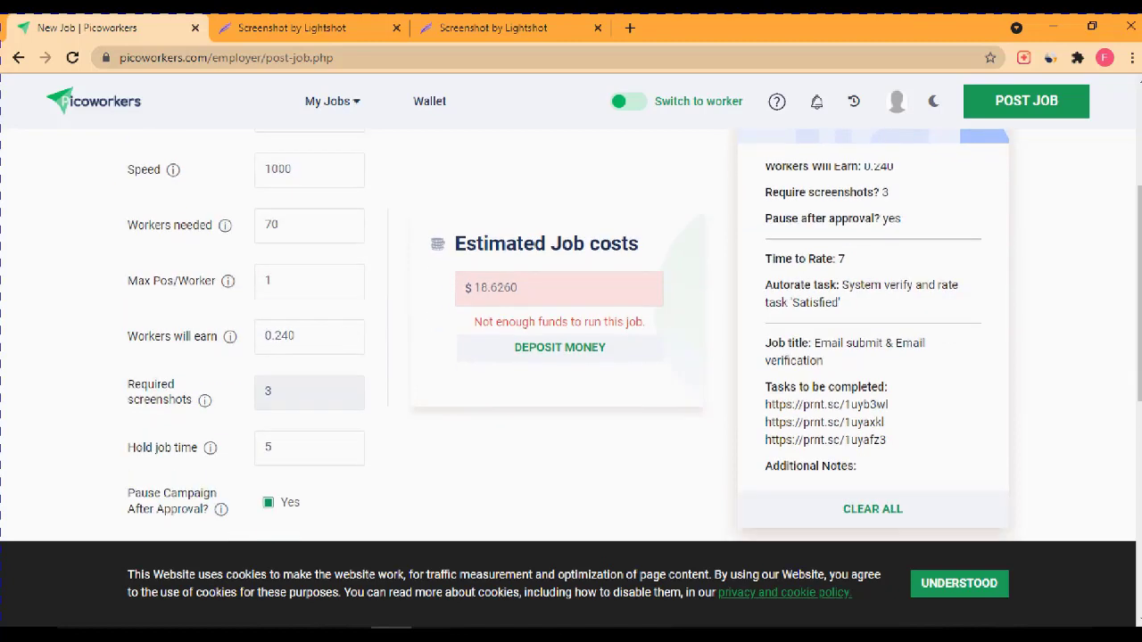
left_click_drag(274, 335, 296, 335)
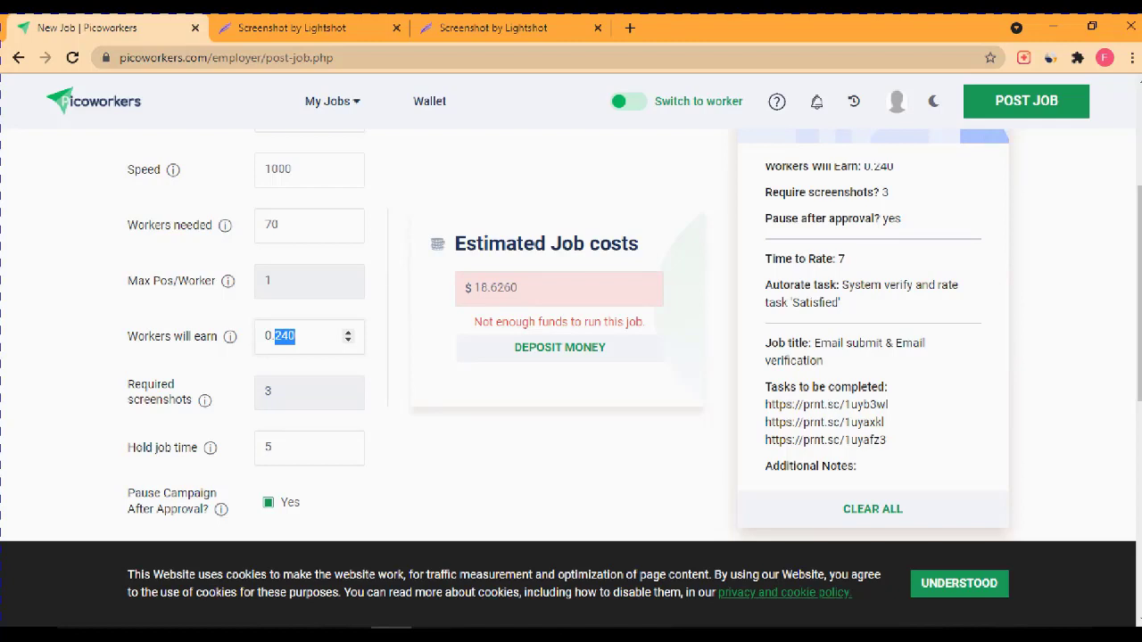
type("050")
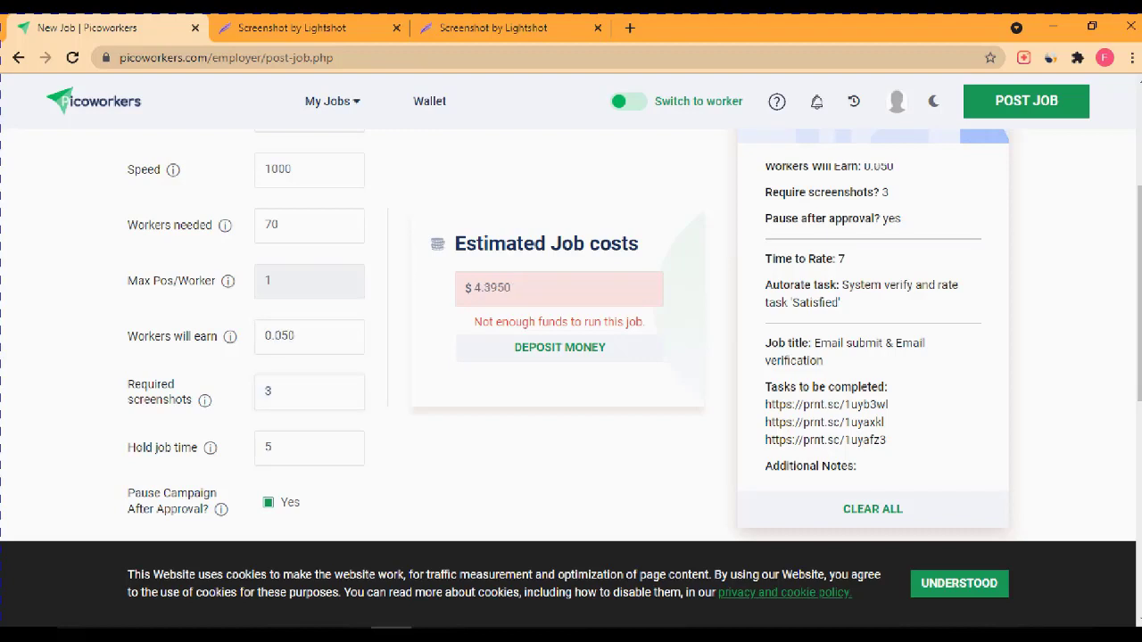
scroll(571, 336, "up", 2)
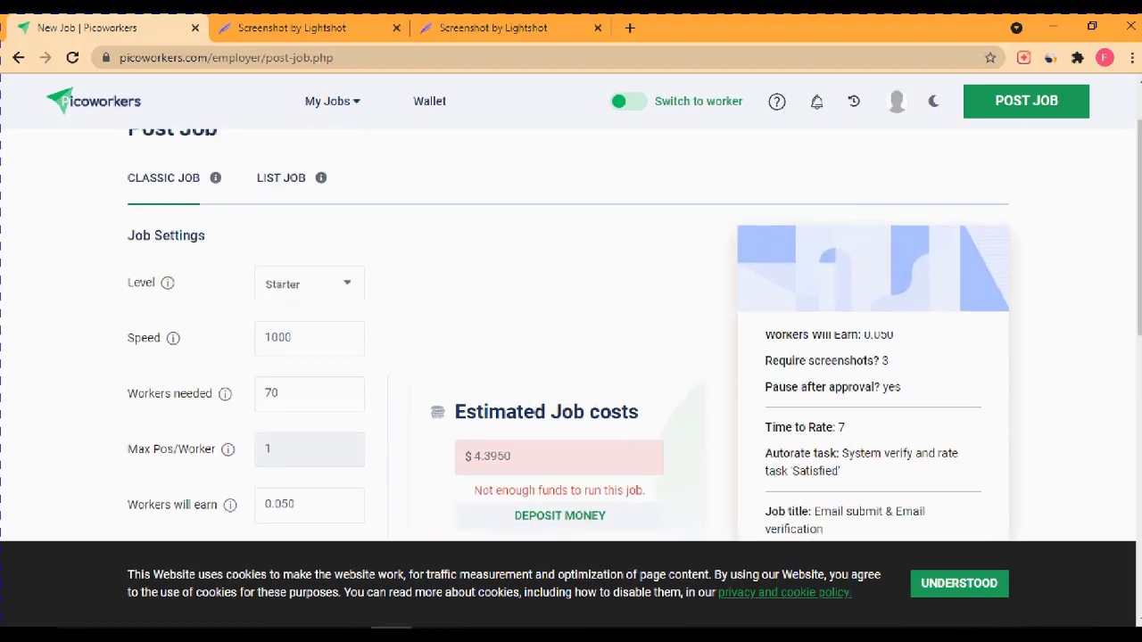
scroll(571, 335, "down", 2)
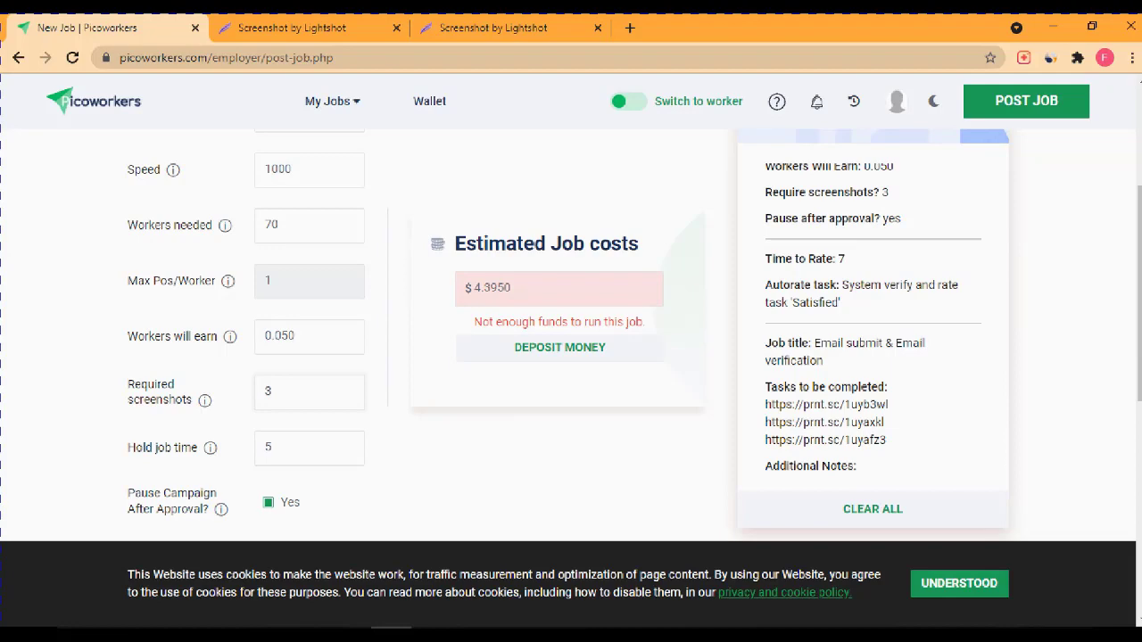
Step: Set the hold job time to 7
scroll(348, 362, "down", 1)
left_click(348, 359)
left_click(348, 367)
left_click(348, 366)
left_click(348, 367)
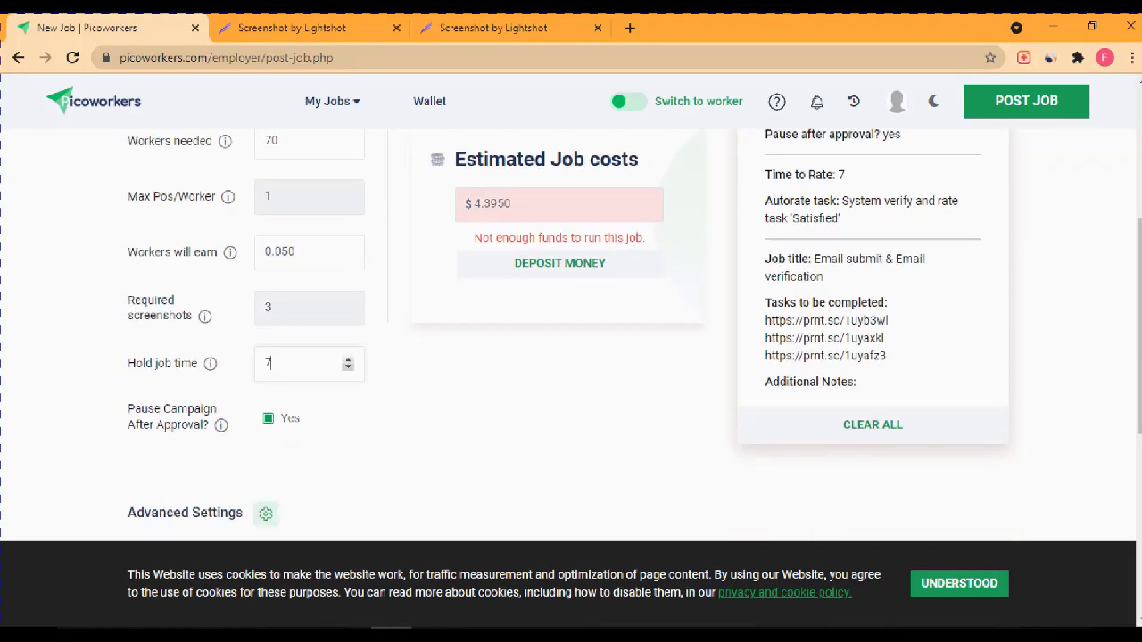
scroll(348, 336, "up", 1)
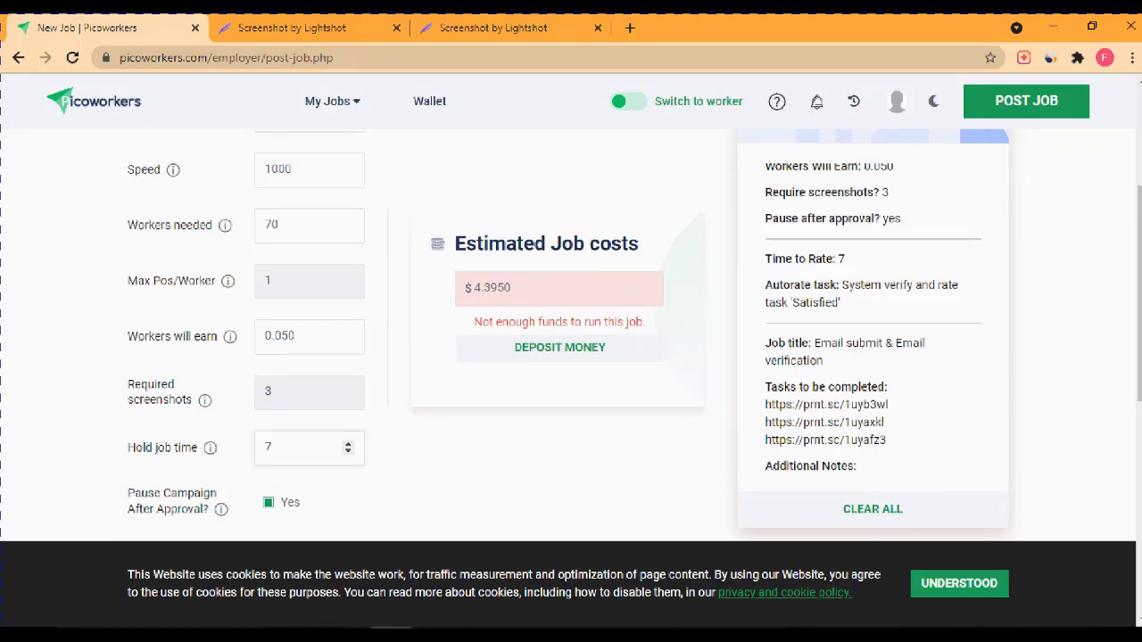
Step: Raise the number of workers needed to 100
left_click(278, 225)
key("Up")
key("Up")
key("Up")
key("Up")
key("Up")
key("Up")
key("Up")
key("Up")
key("Up")
key("Up")
key("Up")
key("Up")
key("Up")
key("Up")
key("Up")
key("Up")
key("Up")
key("Up")
key("Up")
key("Up")
key("Up")
key("Up")
key("Up")
key("Up")
key("Up")
key("Up")
key("Up")
key("Up")
key("Up")
key("Up")
Step: Set the amount each worker will earn to 0.055
left_click(348, 331)
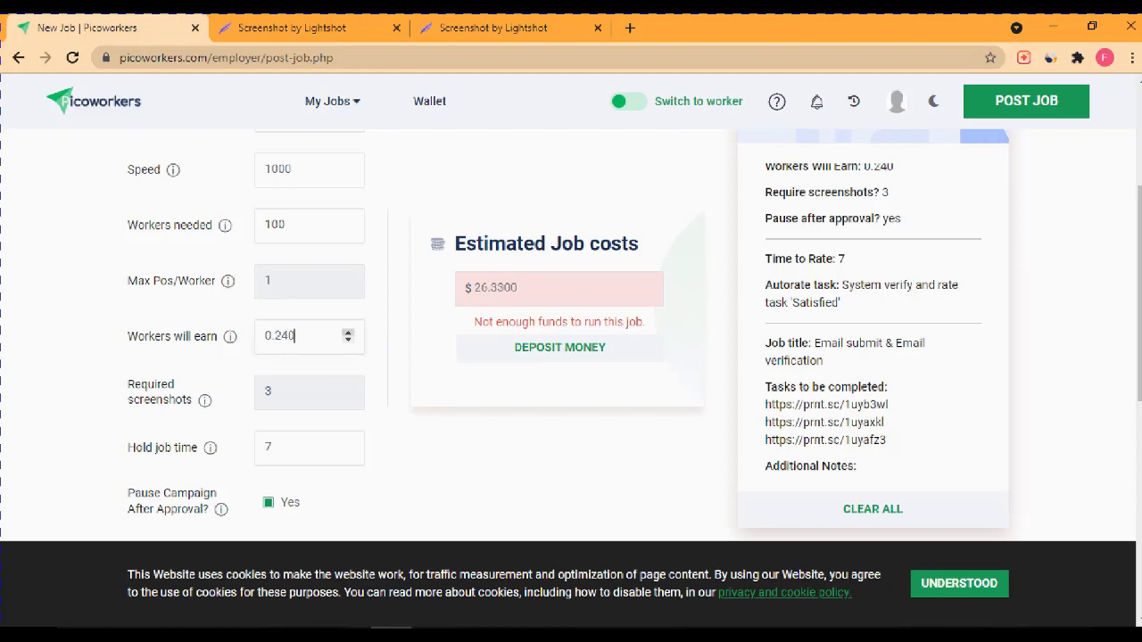
key("shift+Left")
key("shift+Left")
key("shift+Left")
type("055")
key("Tab")
scroll(571, 330, "up", 2)
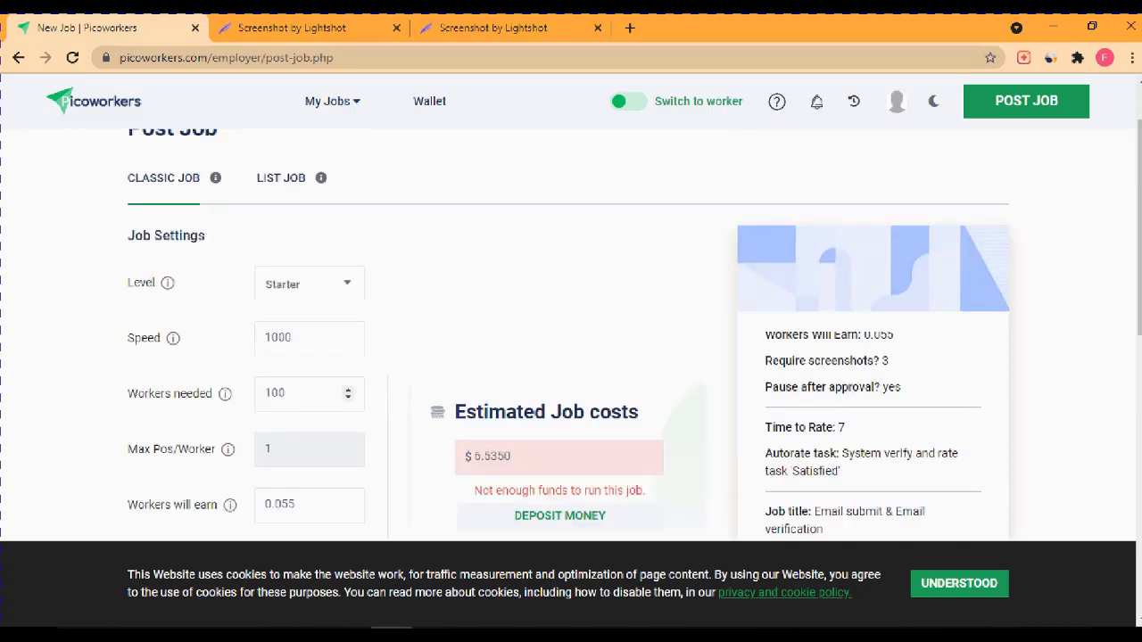
Step: Check the job settings and try to apply and submit the job
scroll(571, 330, "down", 1)
scroll(571, 330, "down", 2)
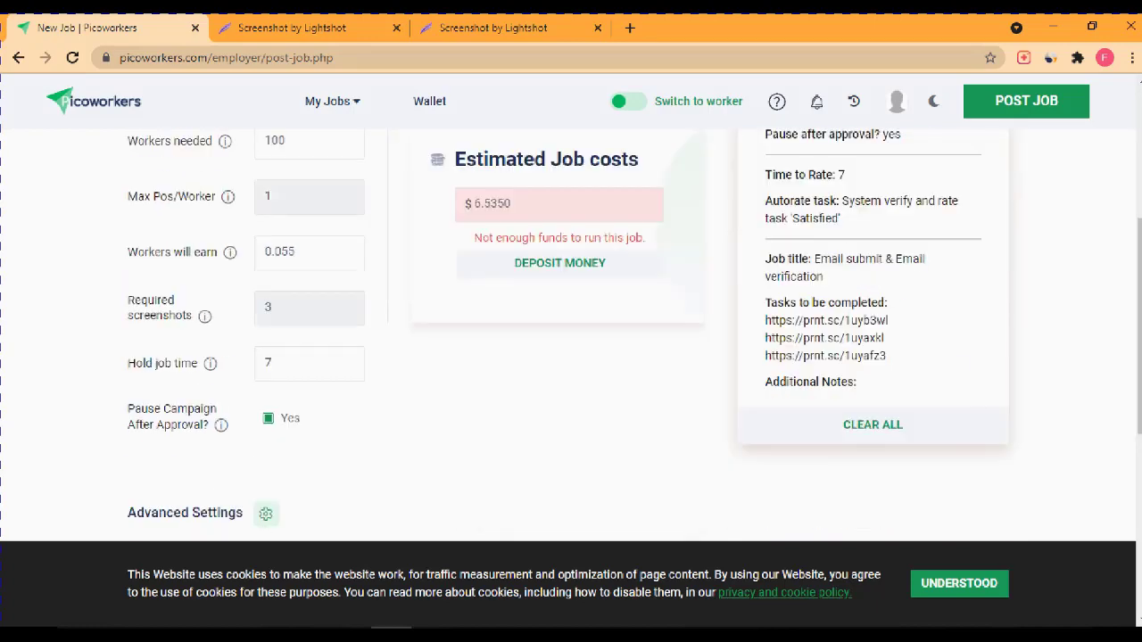
scroll(348, 254, "up", 2)
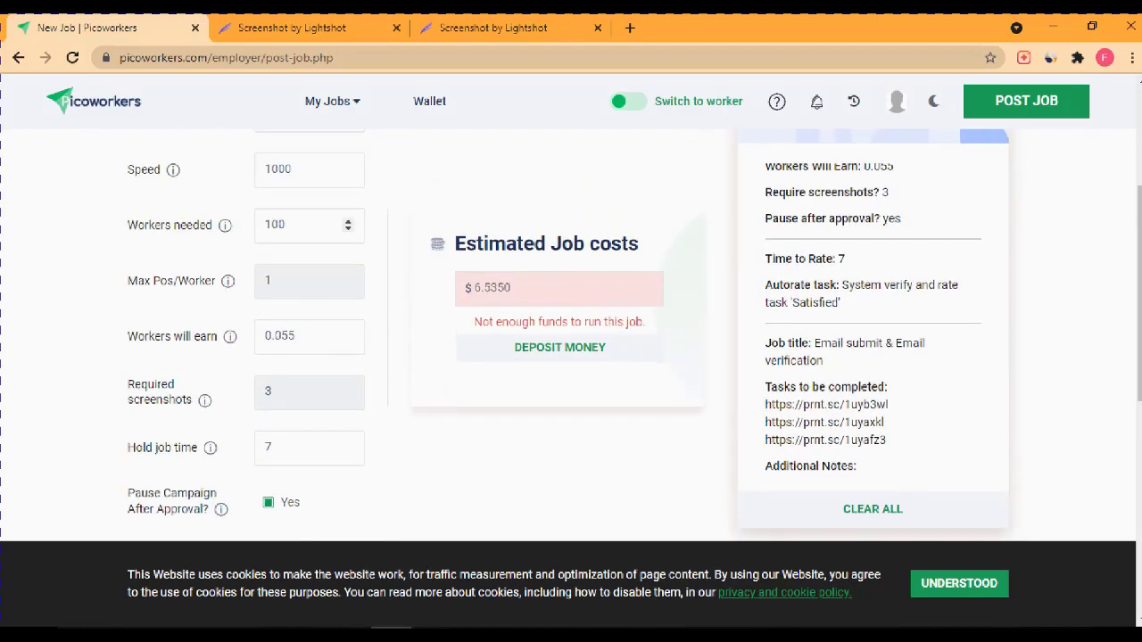
scroll(348, 309, "down", 1)
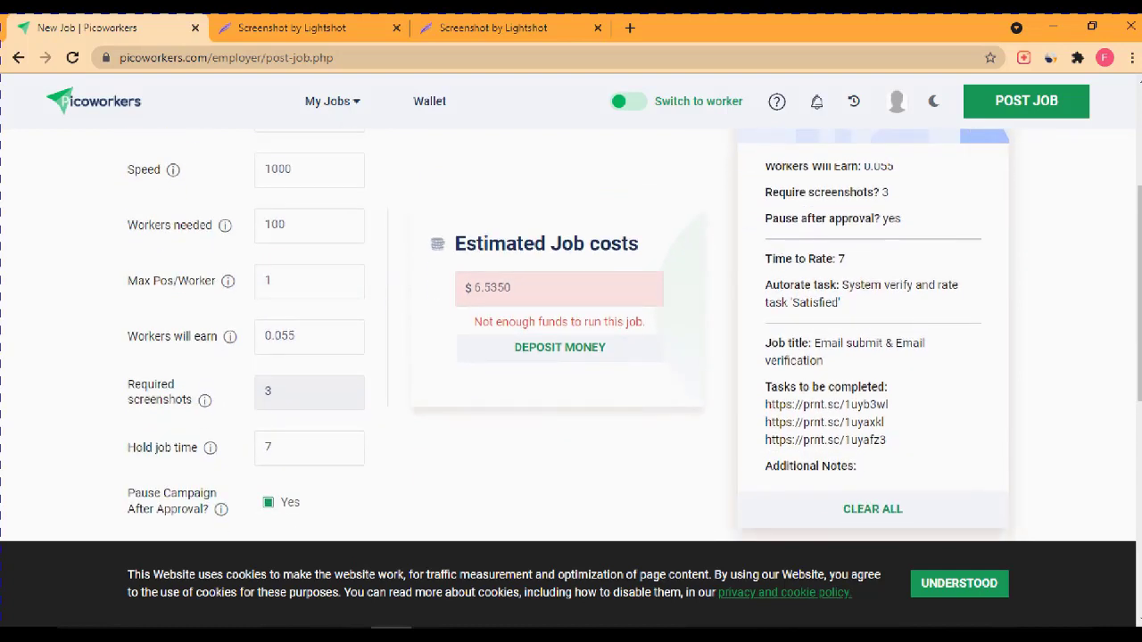
scroll(569, 333, "down", 2)
scroll(571, 333, "down", 2)
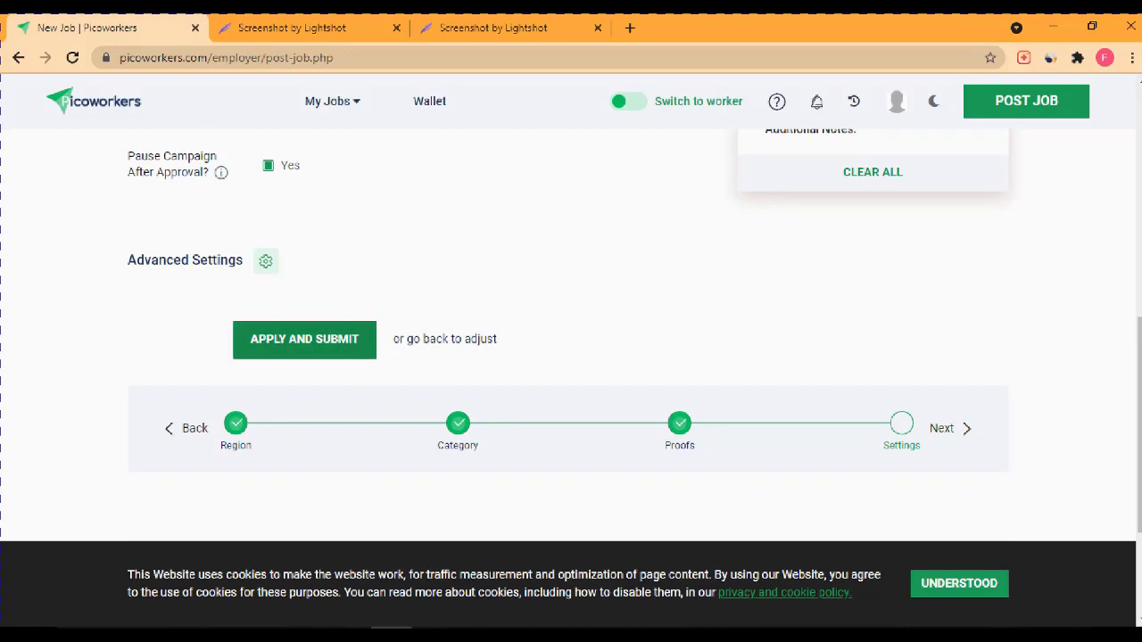
left_click(304, 339)
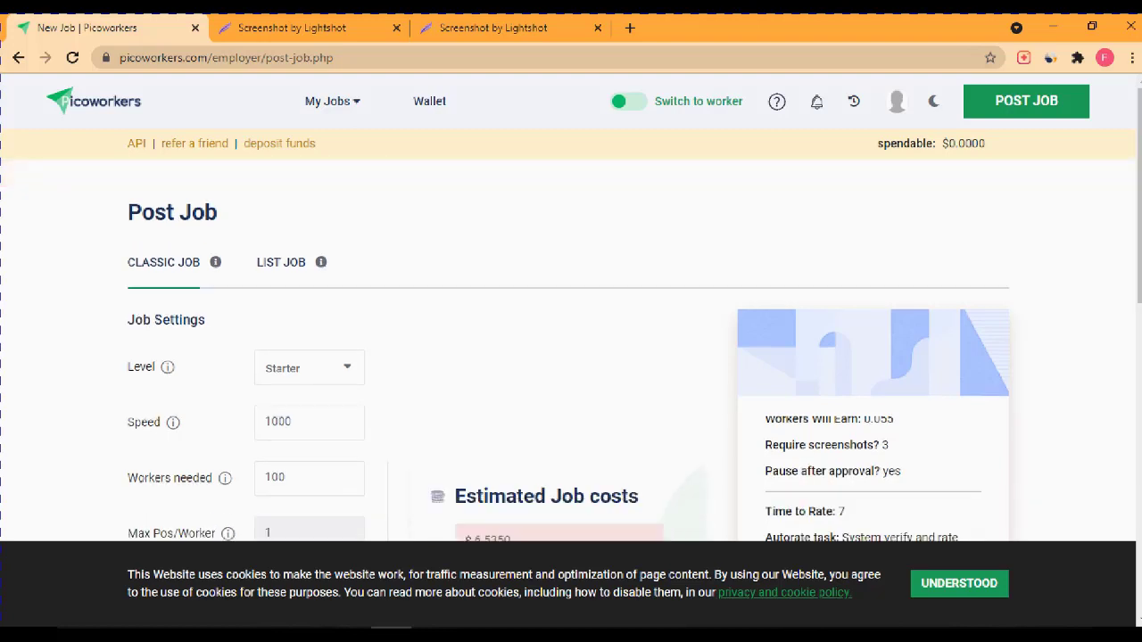
Step: Examine the job settings, the estimated job costs and the job summary
scroll(571, 357, "down", 2)
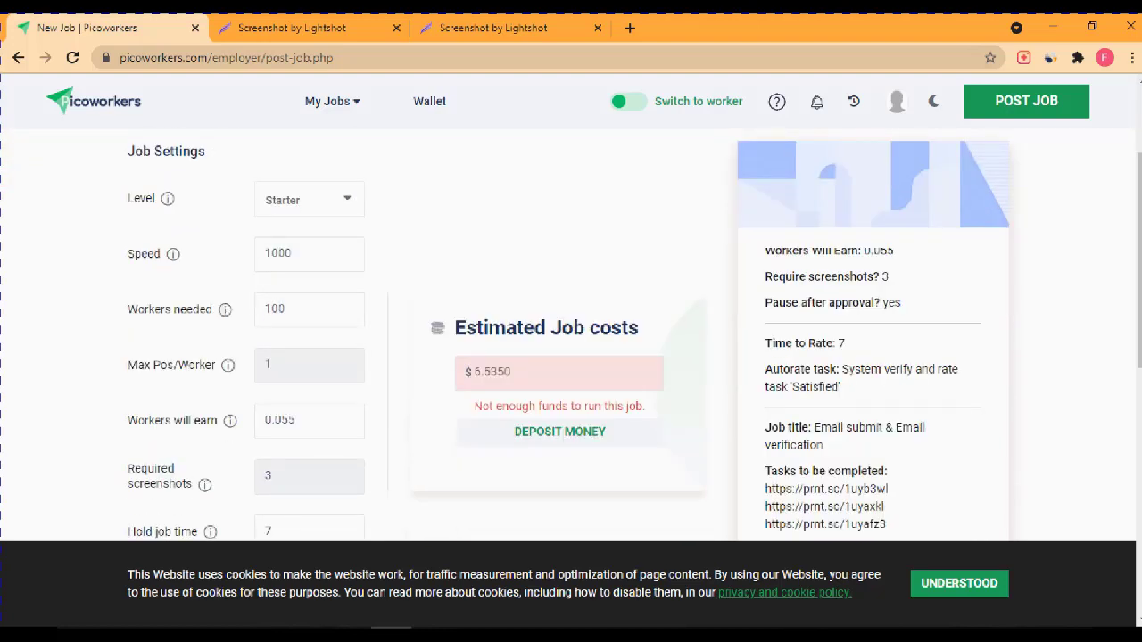
scroll(560, 268, "down", 2)
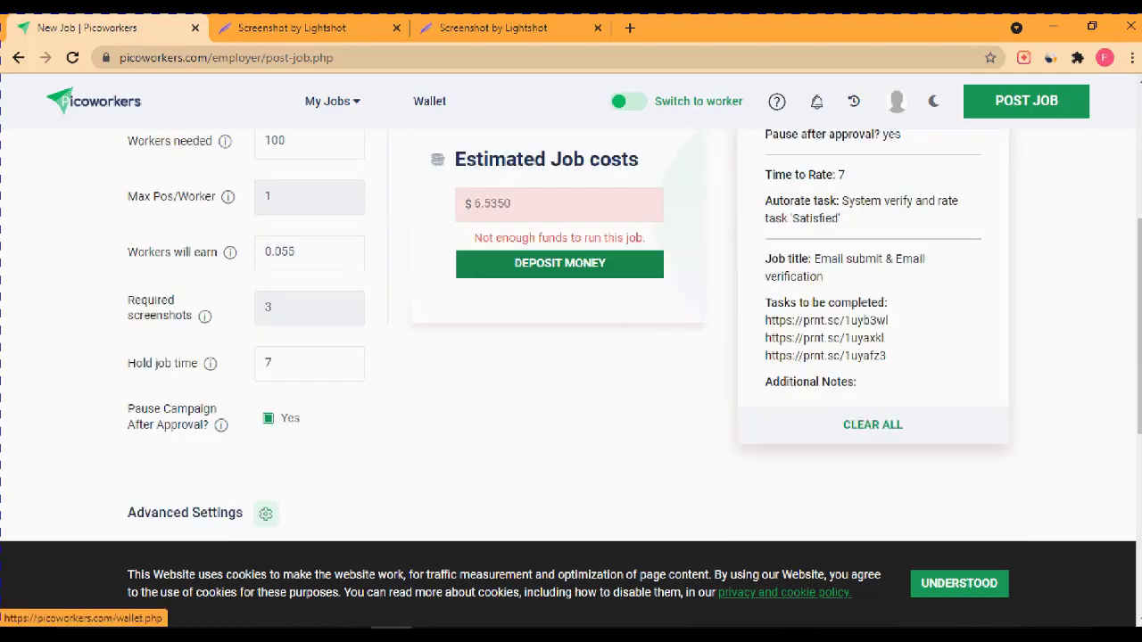
scroll(559, 263, "down", 4)
scroll(559, 263, "up", 2)
scroll(560, 262, "up", 5)
scroll(560, 262, "down", 2)
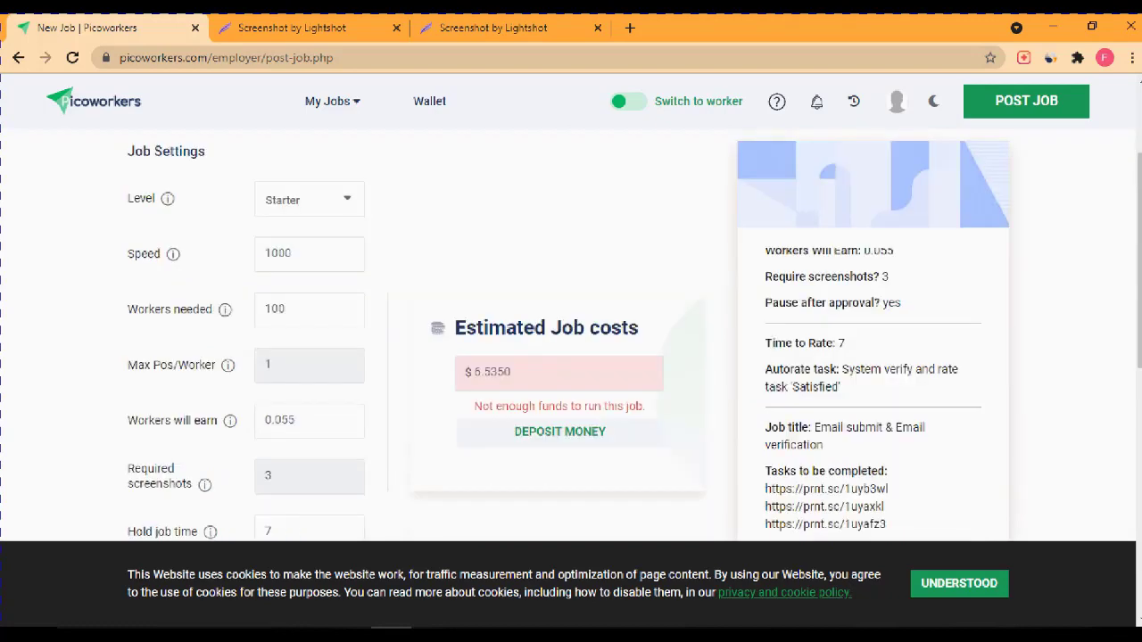
scroll(559, 267, "down", 2)
scroll(559, 267, "up", 3)
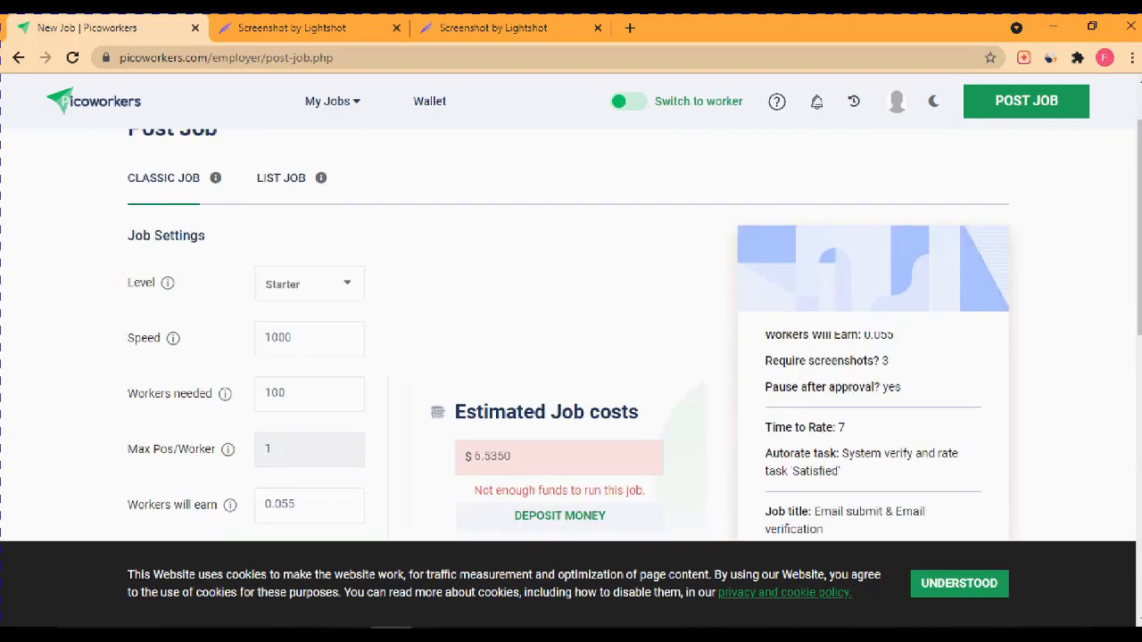
scroll(559, 268, "down", 2)
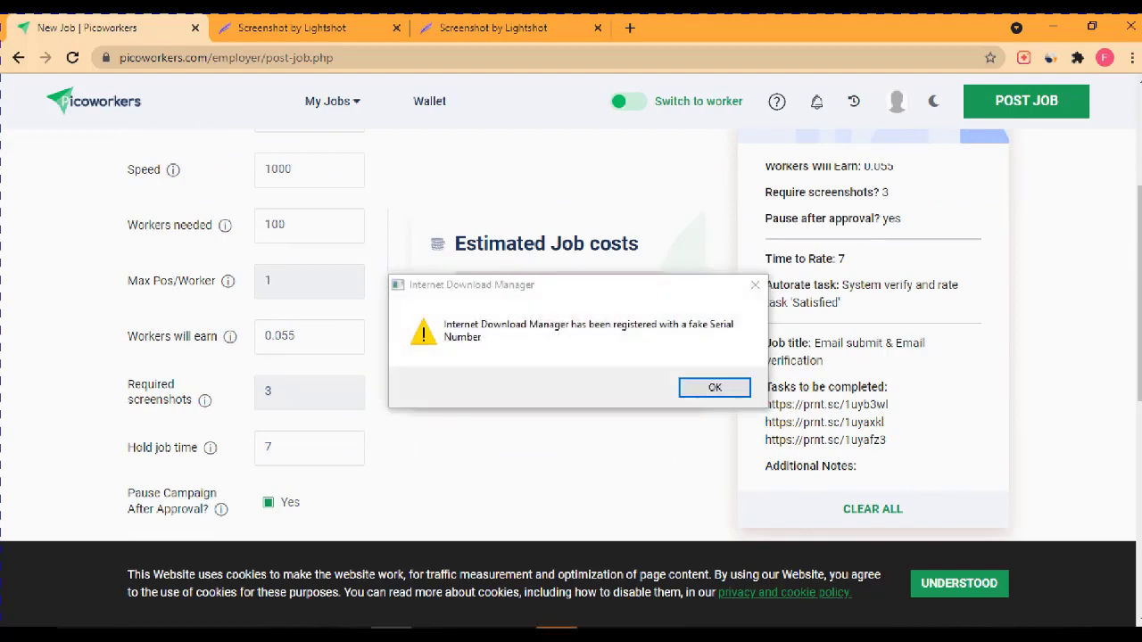
Step: Dismiss the Internet Download Manager alert and set the amount each worker will earn to 0.060
left_click(715, 387)
left_click_drag(280, 335, 295, 335)
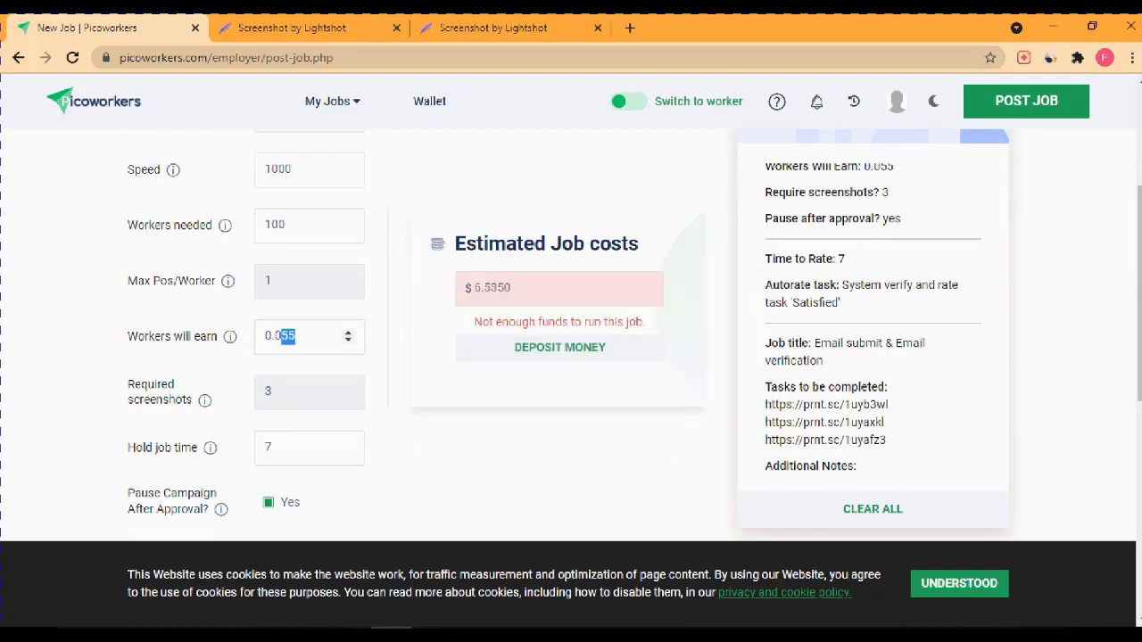
type("60")
key("Tab")
scroll(571, 334, "up", 1)
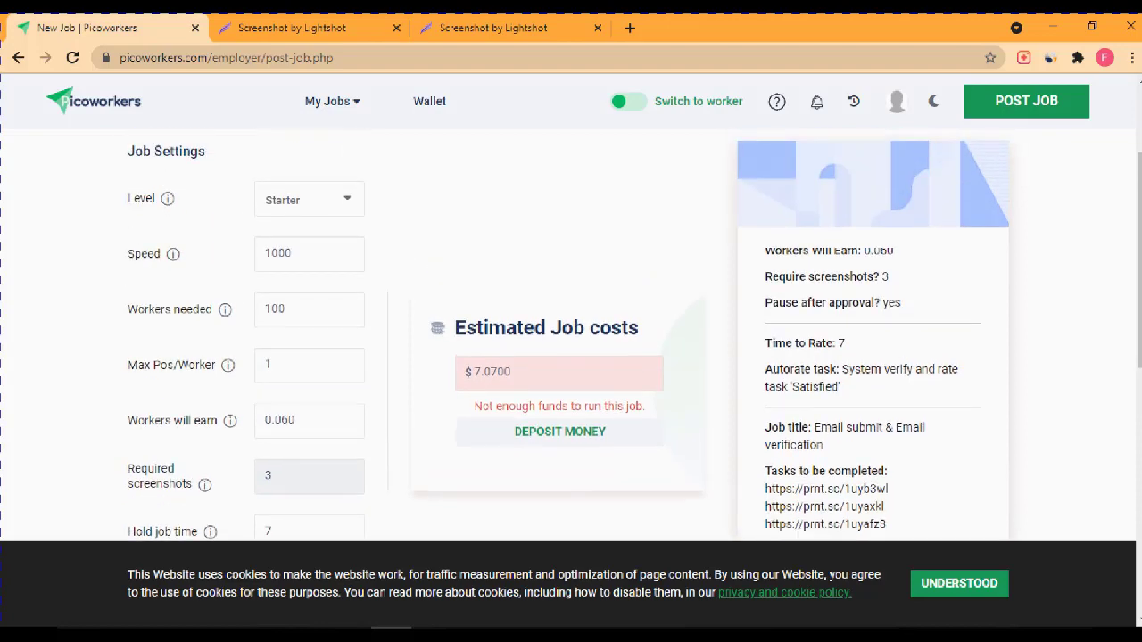
scroll(571, 334, "up", 2)
scroll(571, 334, "down", 2)
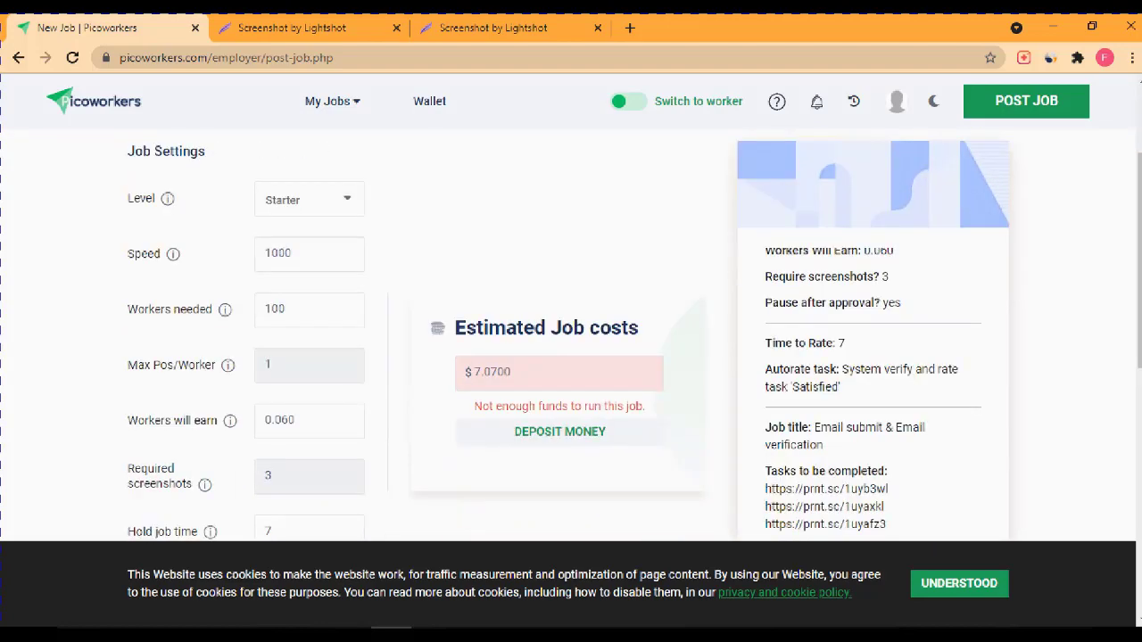
Step: Review the completed job settings, estimated costs and submission area against the spendable balance
scroll(348, 310, "down", 3)
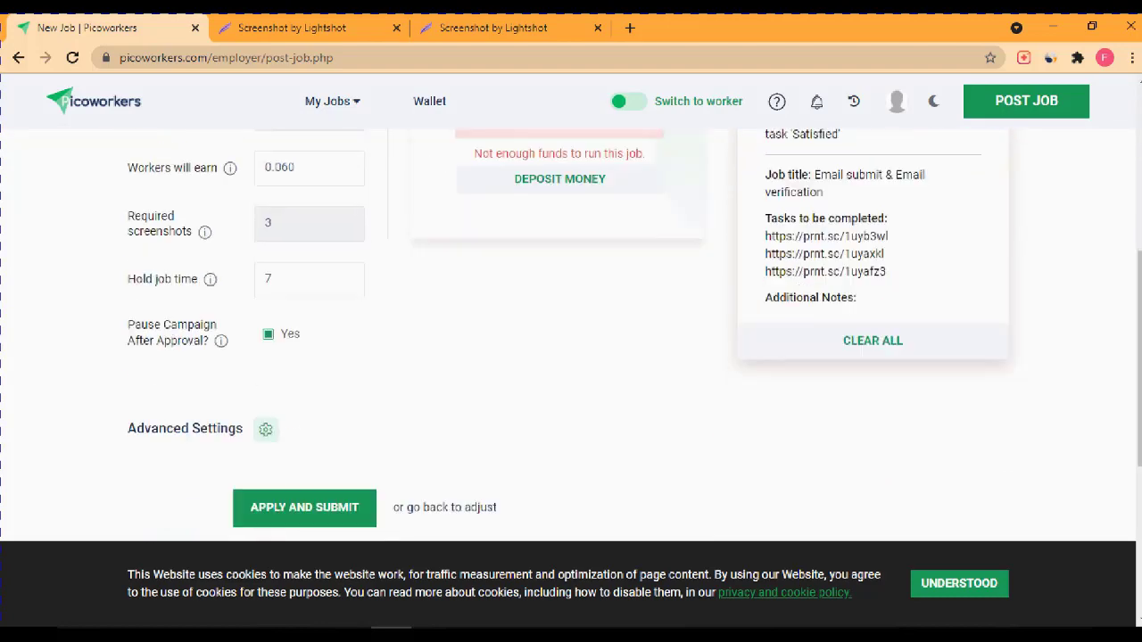
scroll(571, 335, "down", 2)
scroll(571, 334, "up", 7)
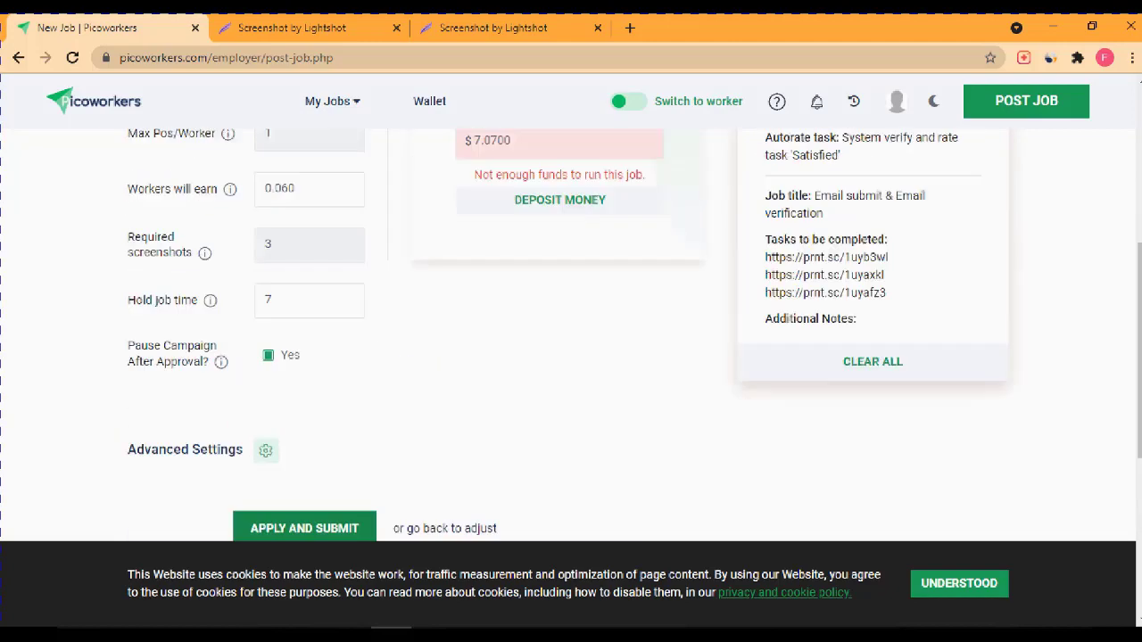
scroll(571, 335, "down", 5)
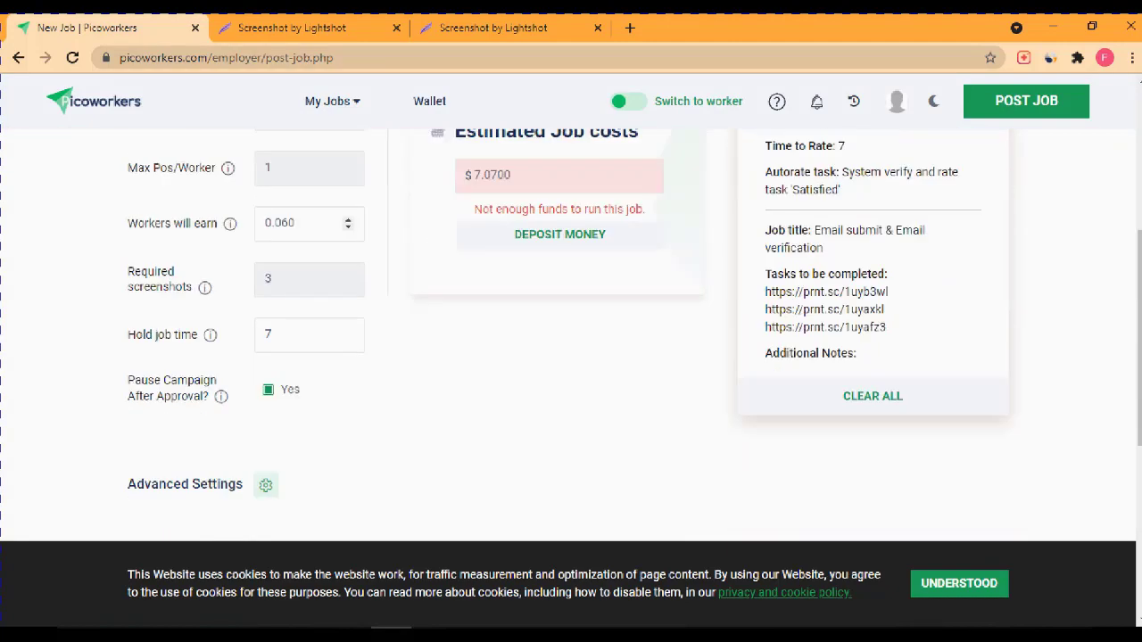
scroll(571, 334, "down", 3)
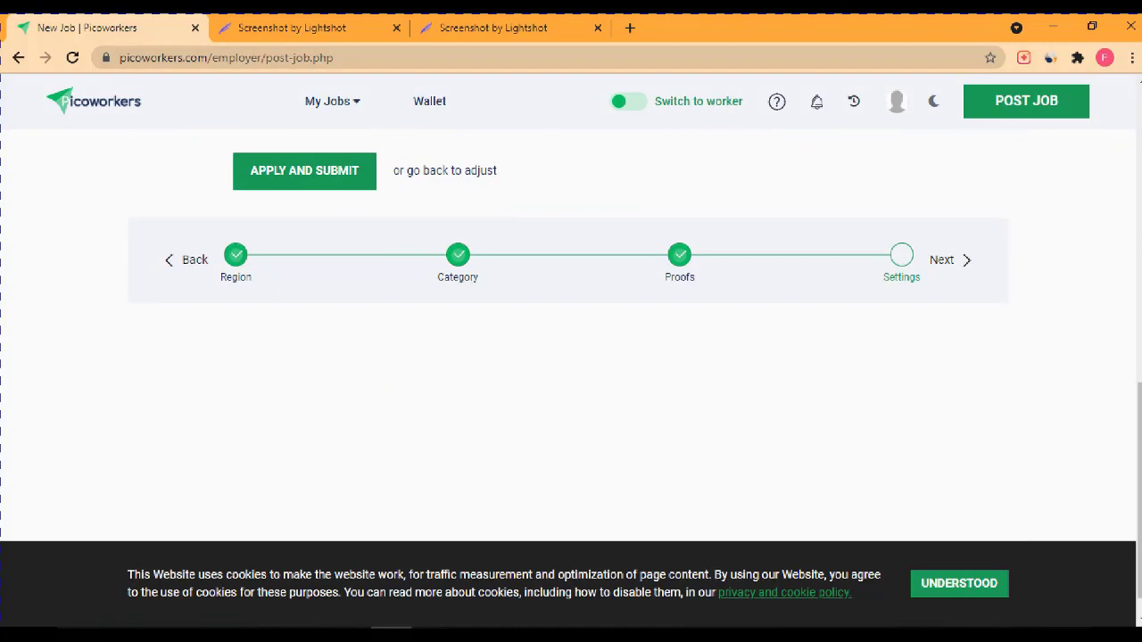
scroll(571, 334, "up", 2)
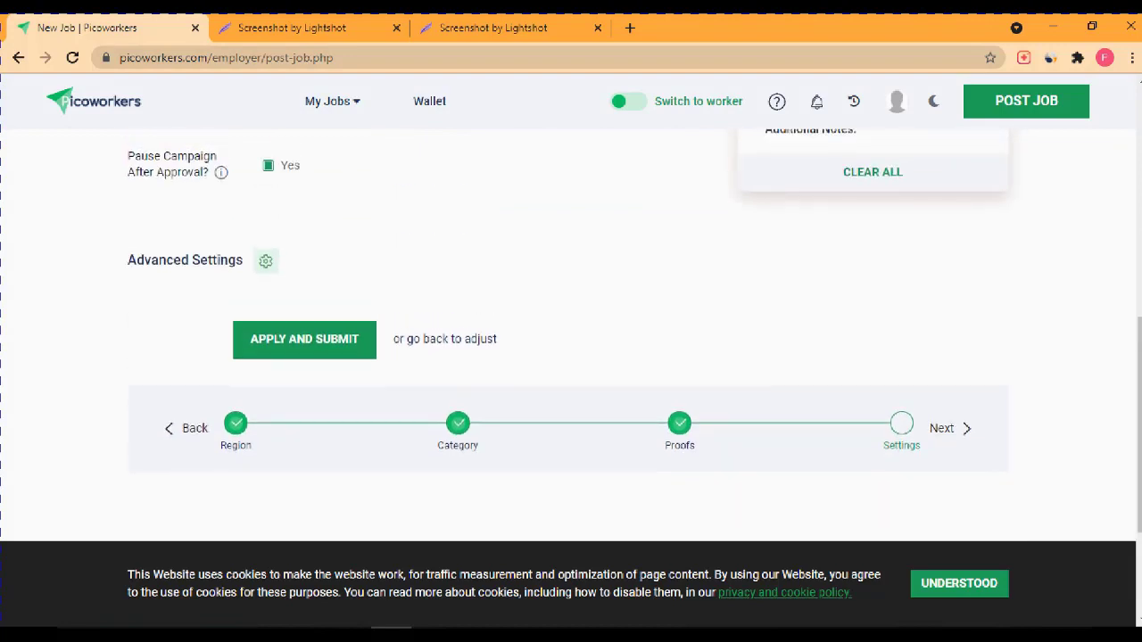
scroll(571, 334, "up", 4)
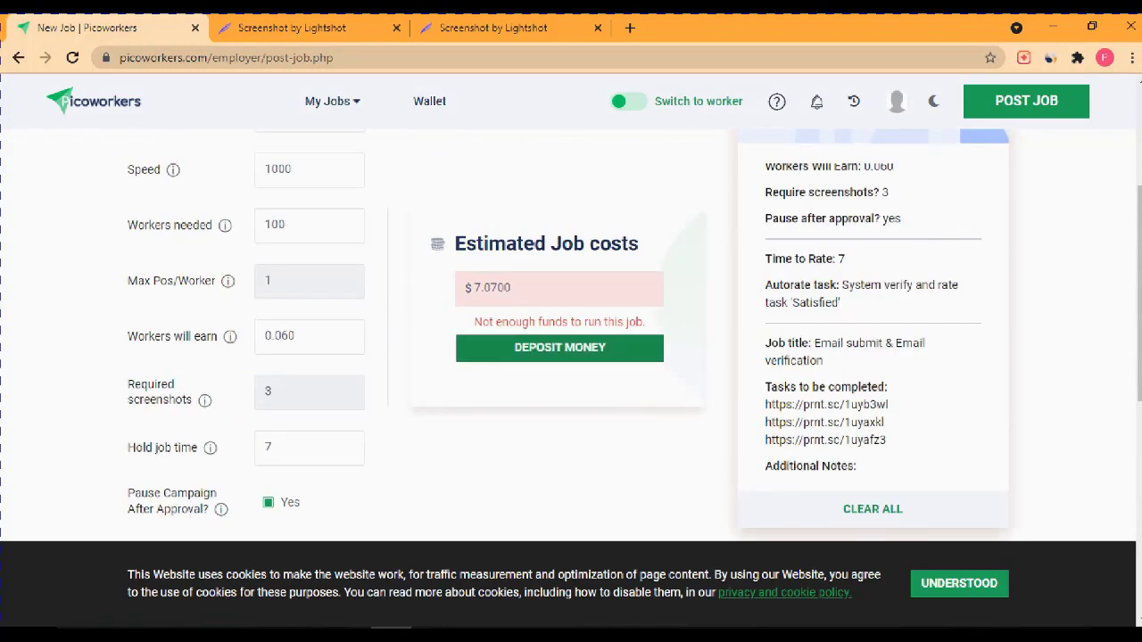
scroll(571, 335, "down", 3)
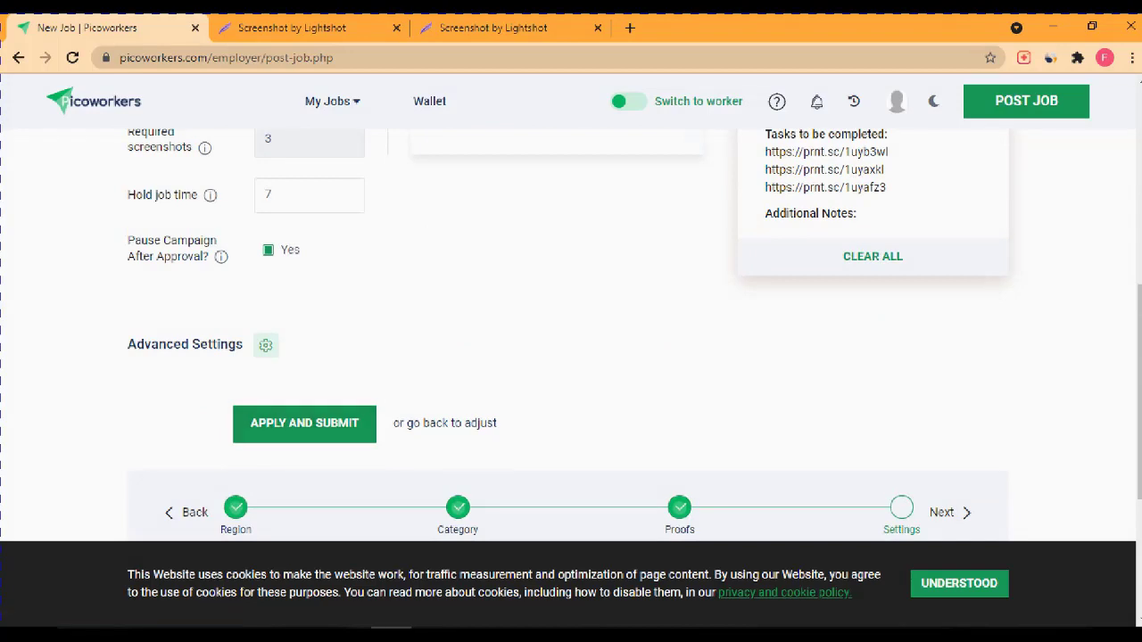
scroll(571, 335, "down", 2)
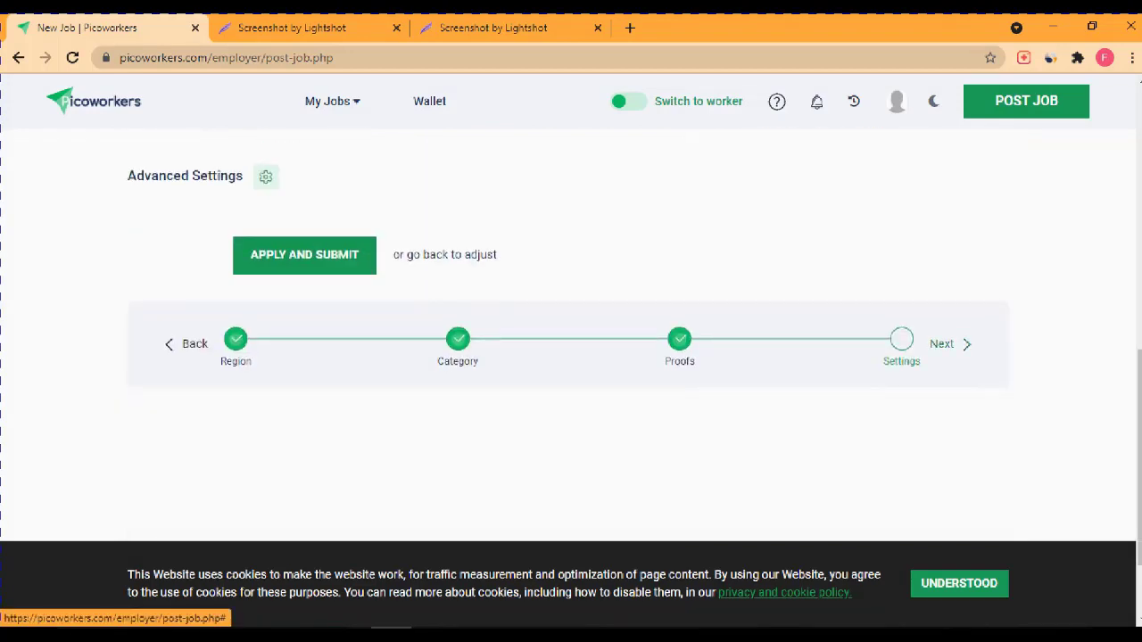
scroll(571, 334, "up", 8)
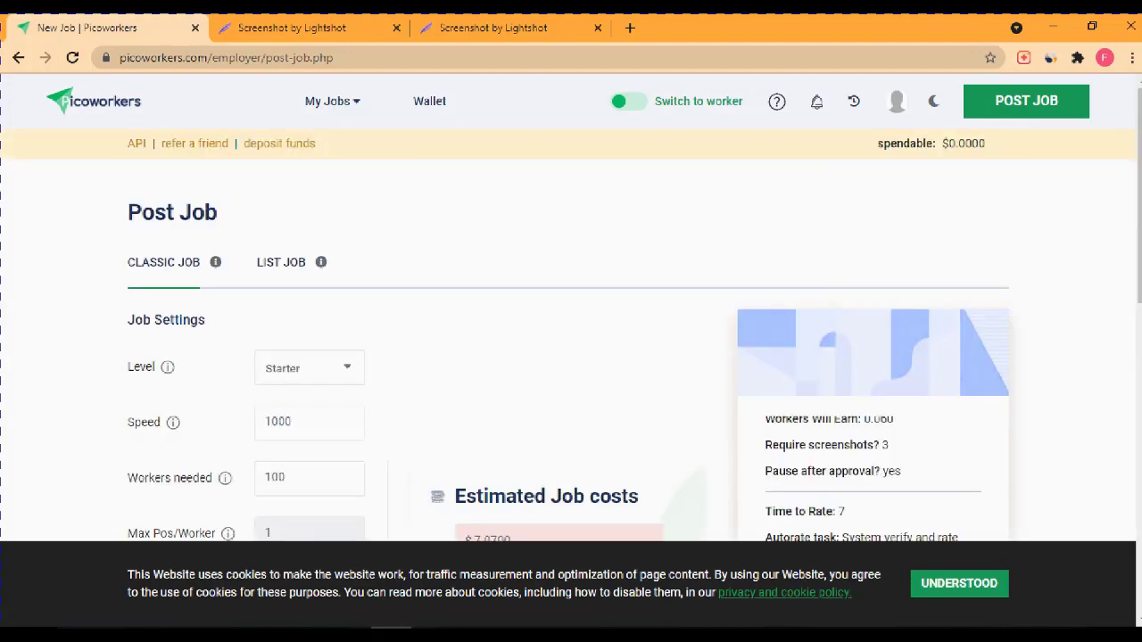
scroll(570, 335, "down", 4)
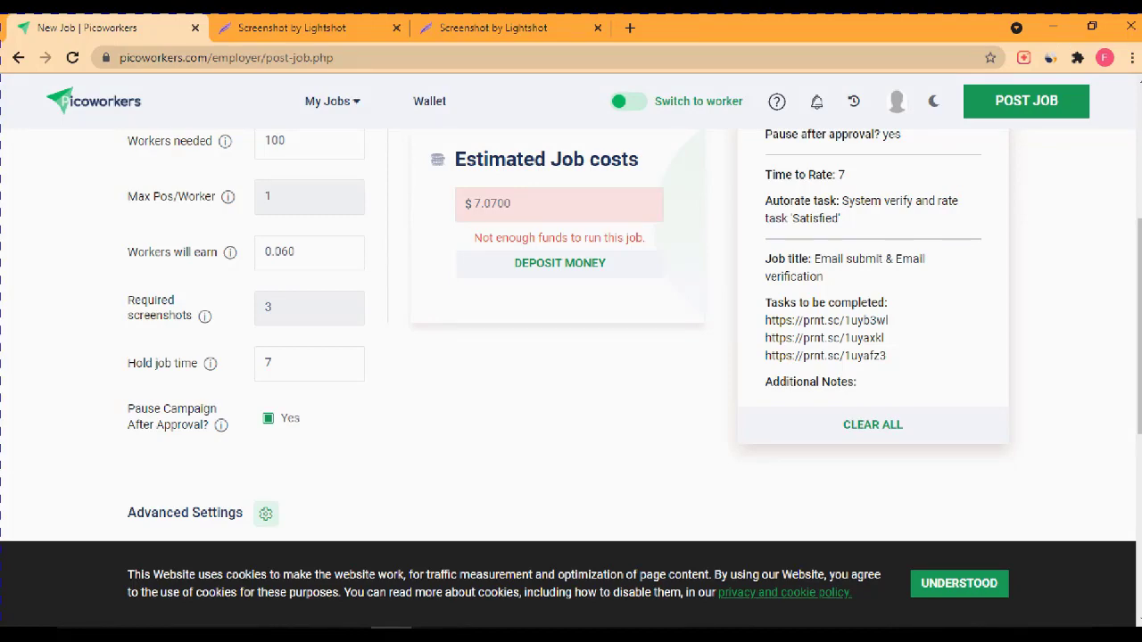
Step: View the Lightshot screenshot of the offerboxtool.com search result and return to the Picoworkers job form
scroll(571, 339, "up", 4)
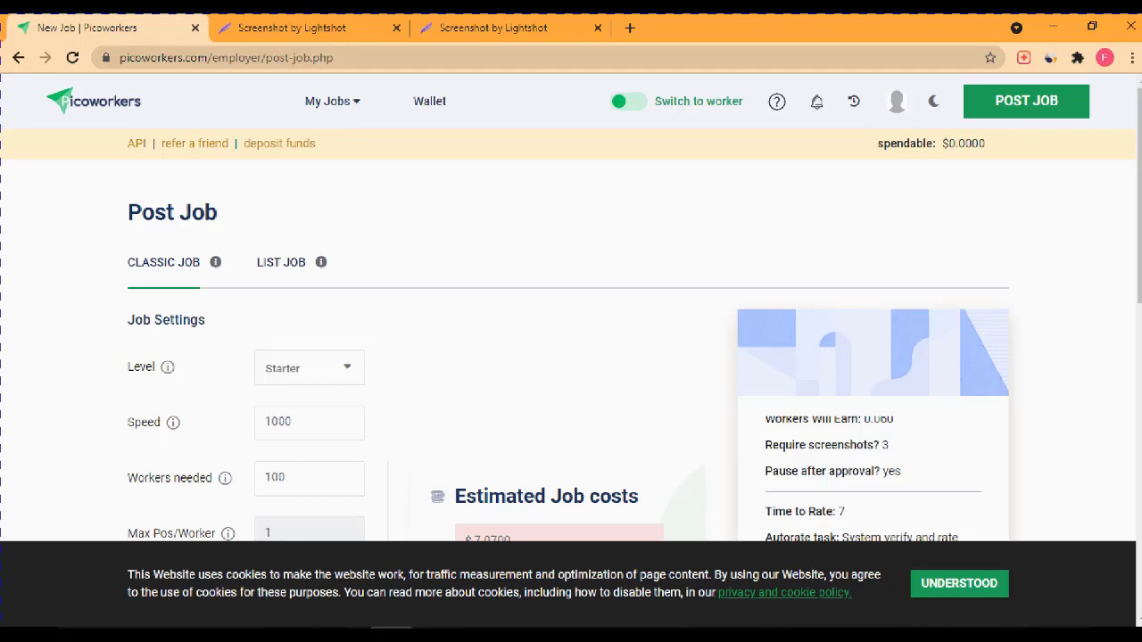
left_click(313, 28)
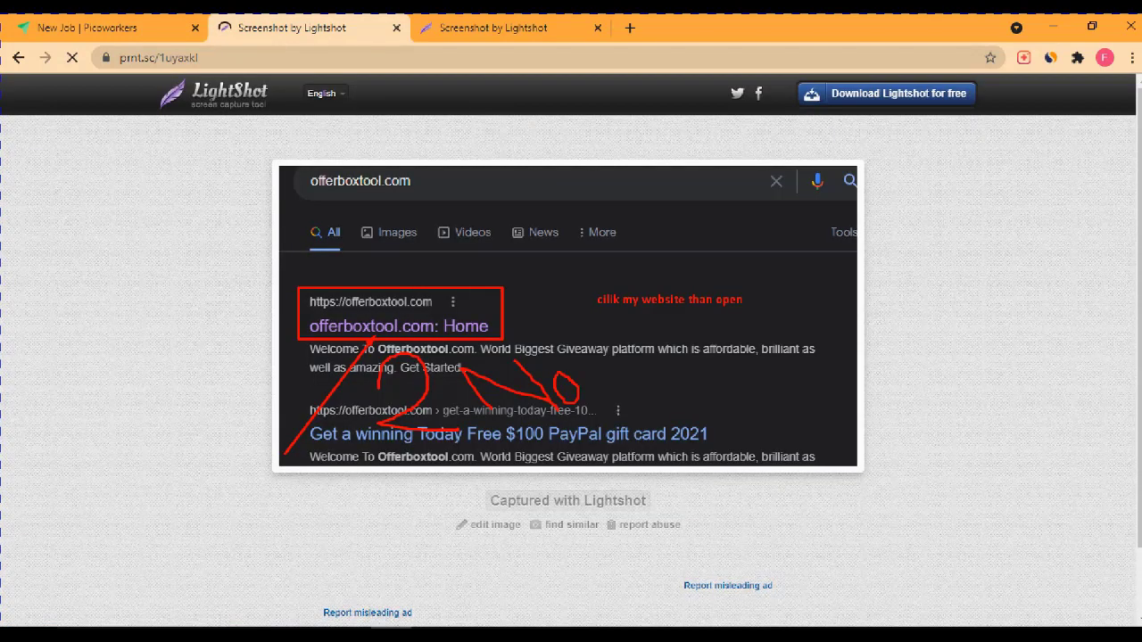
left_click(105, 28)
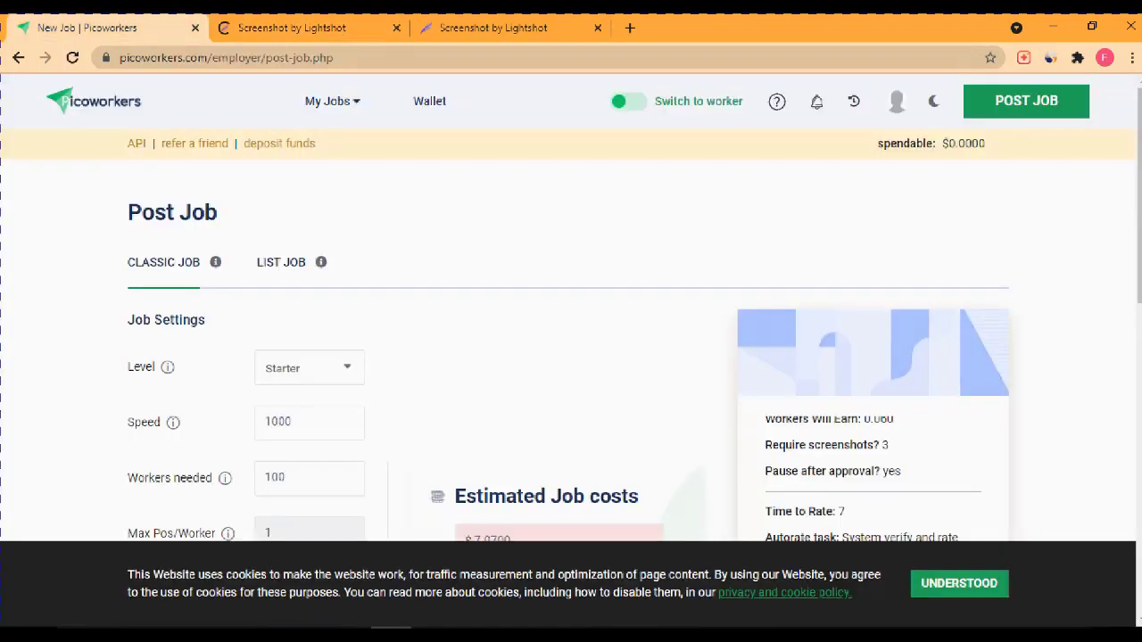